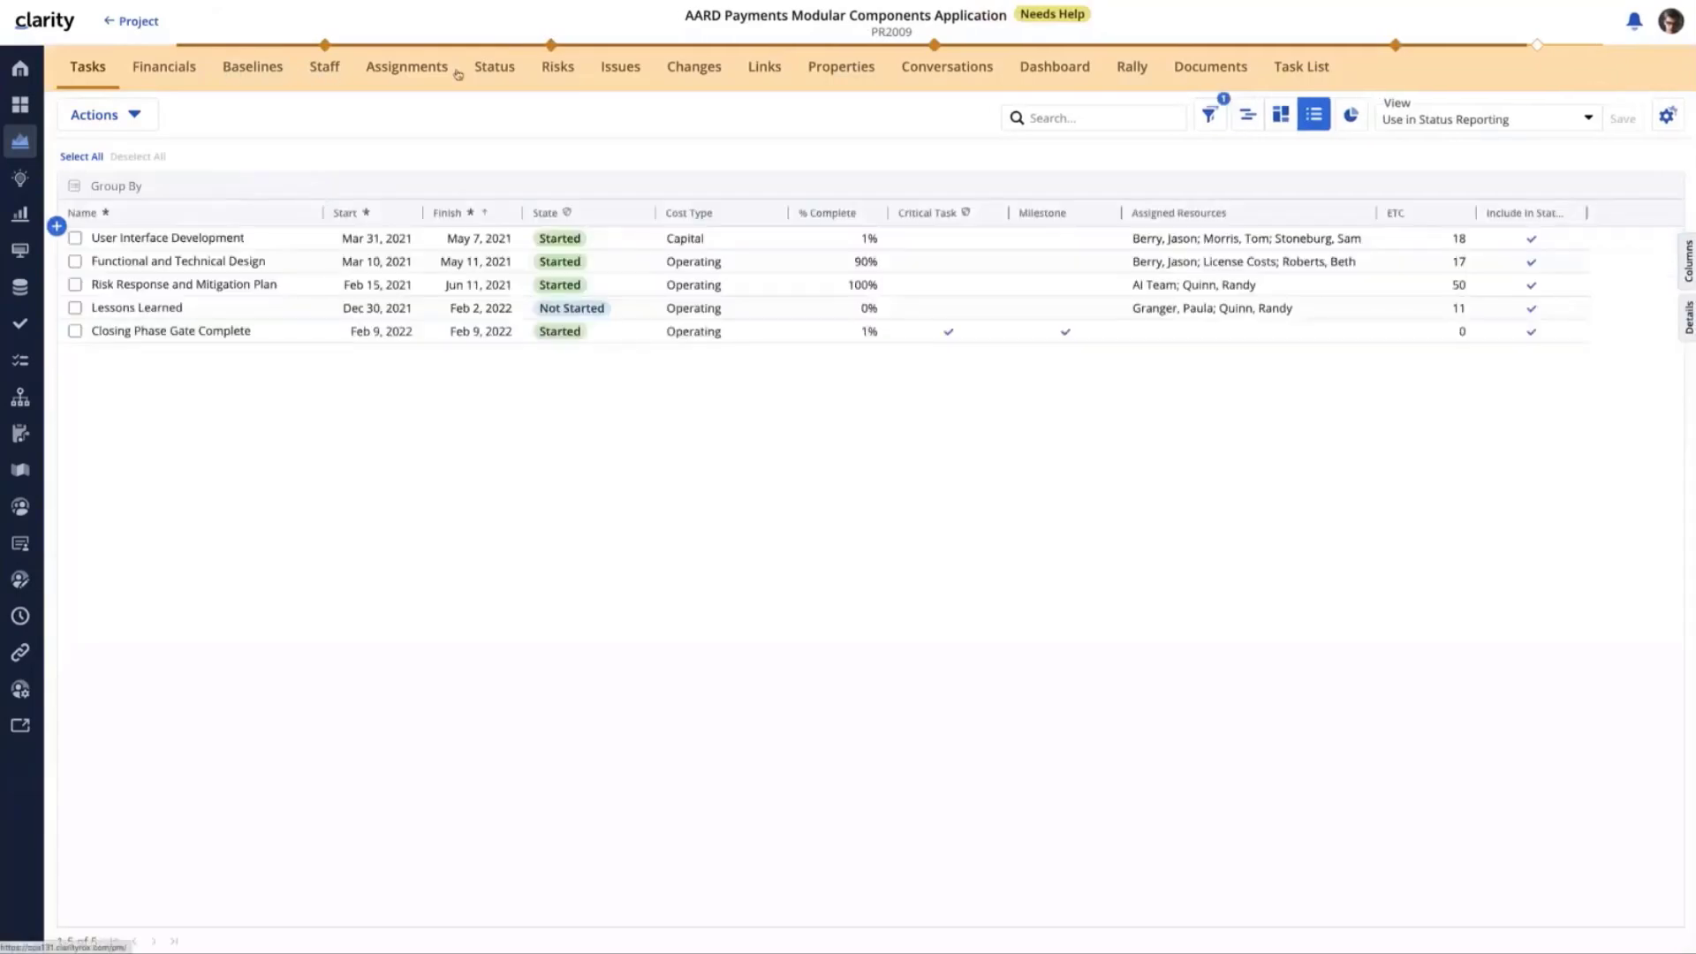
Open the project's status report and look at the choices offered for current phase, report status and schedule status
click(504, 71)
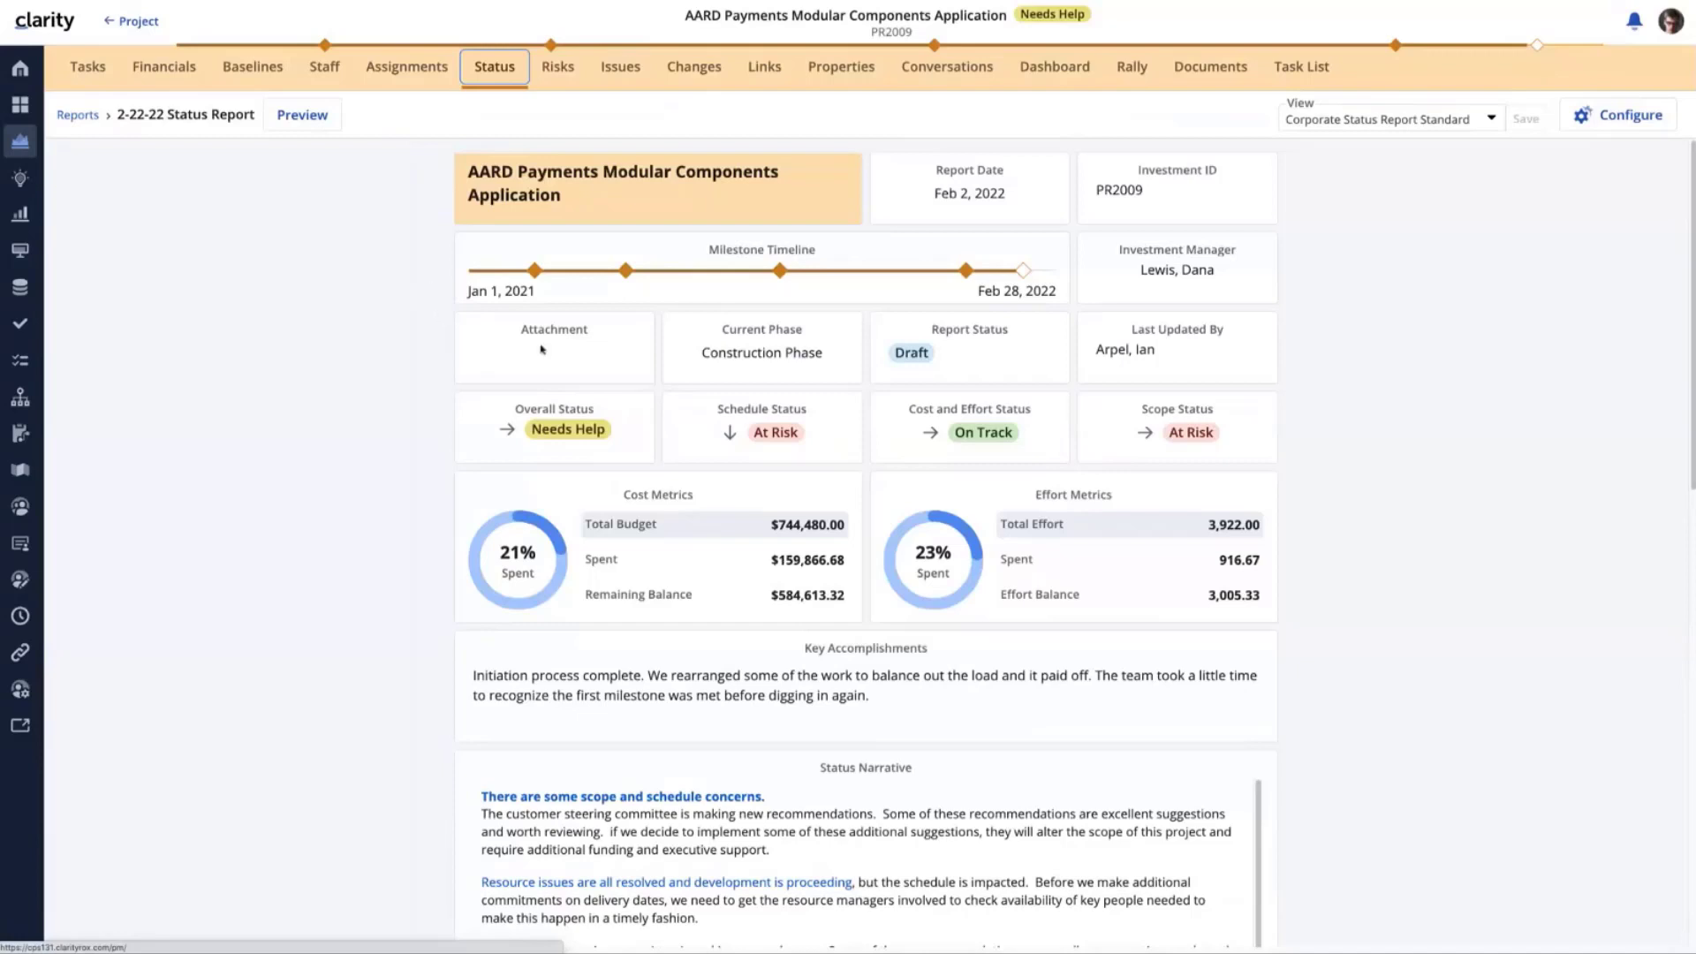
click(784, 351)
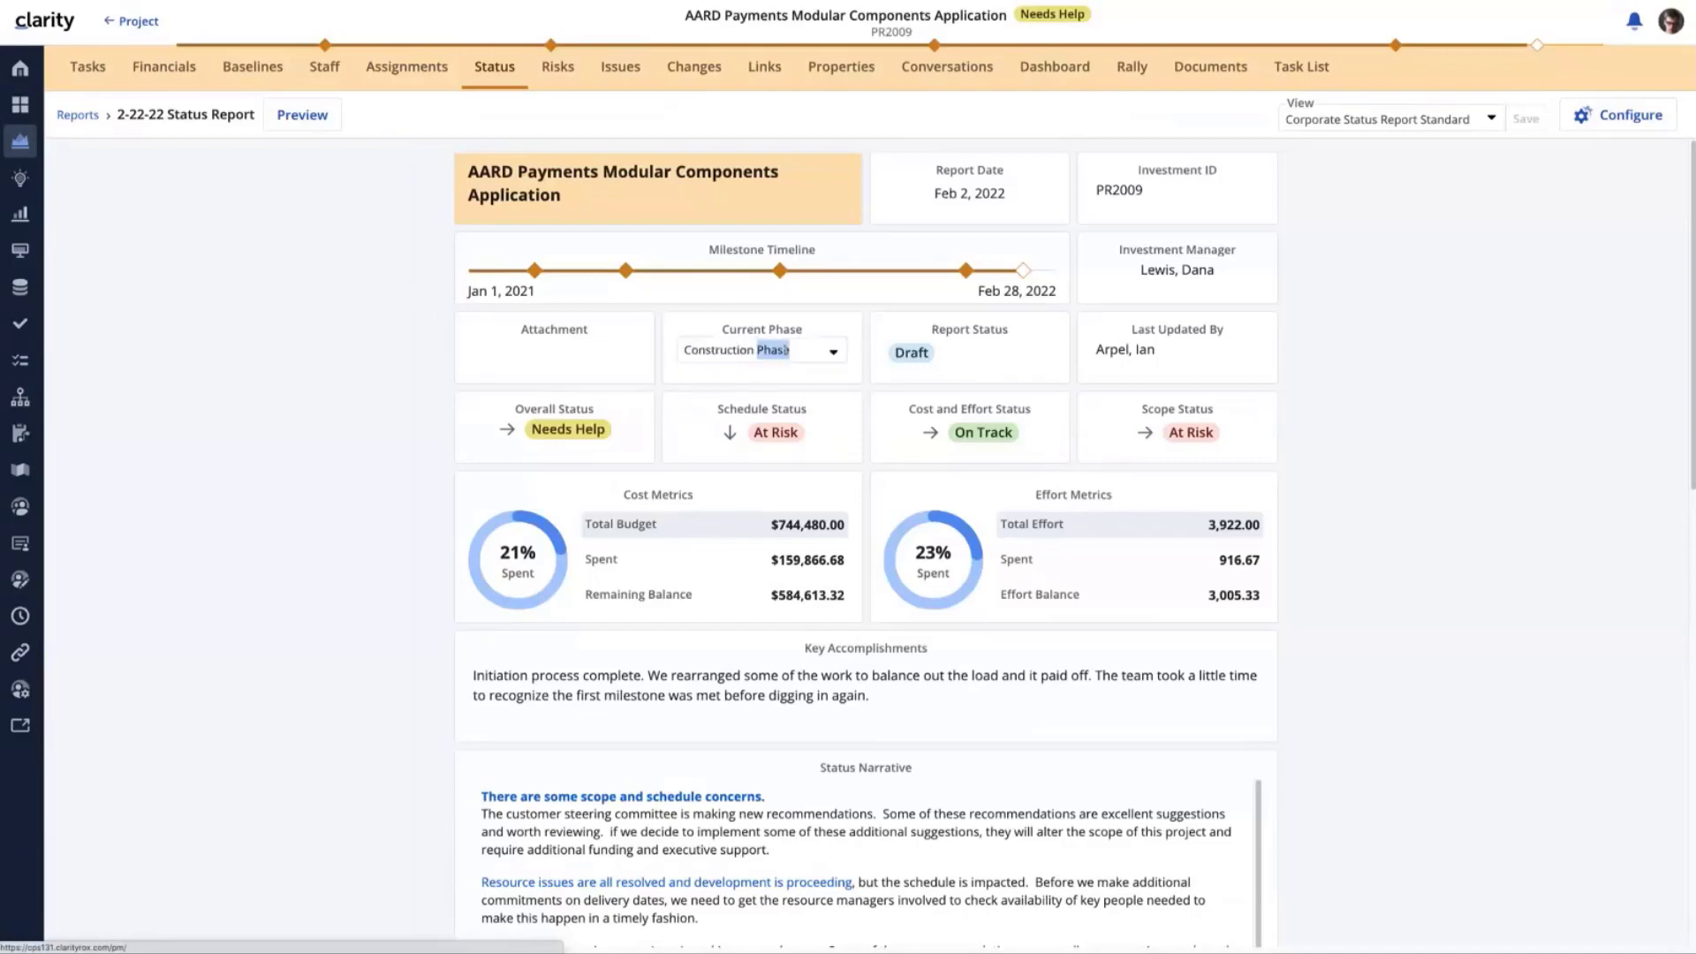
click(956, 353)
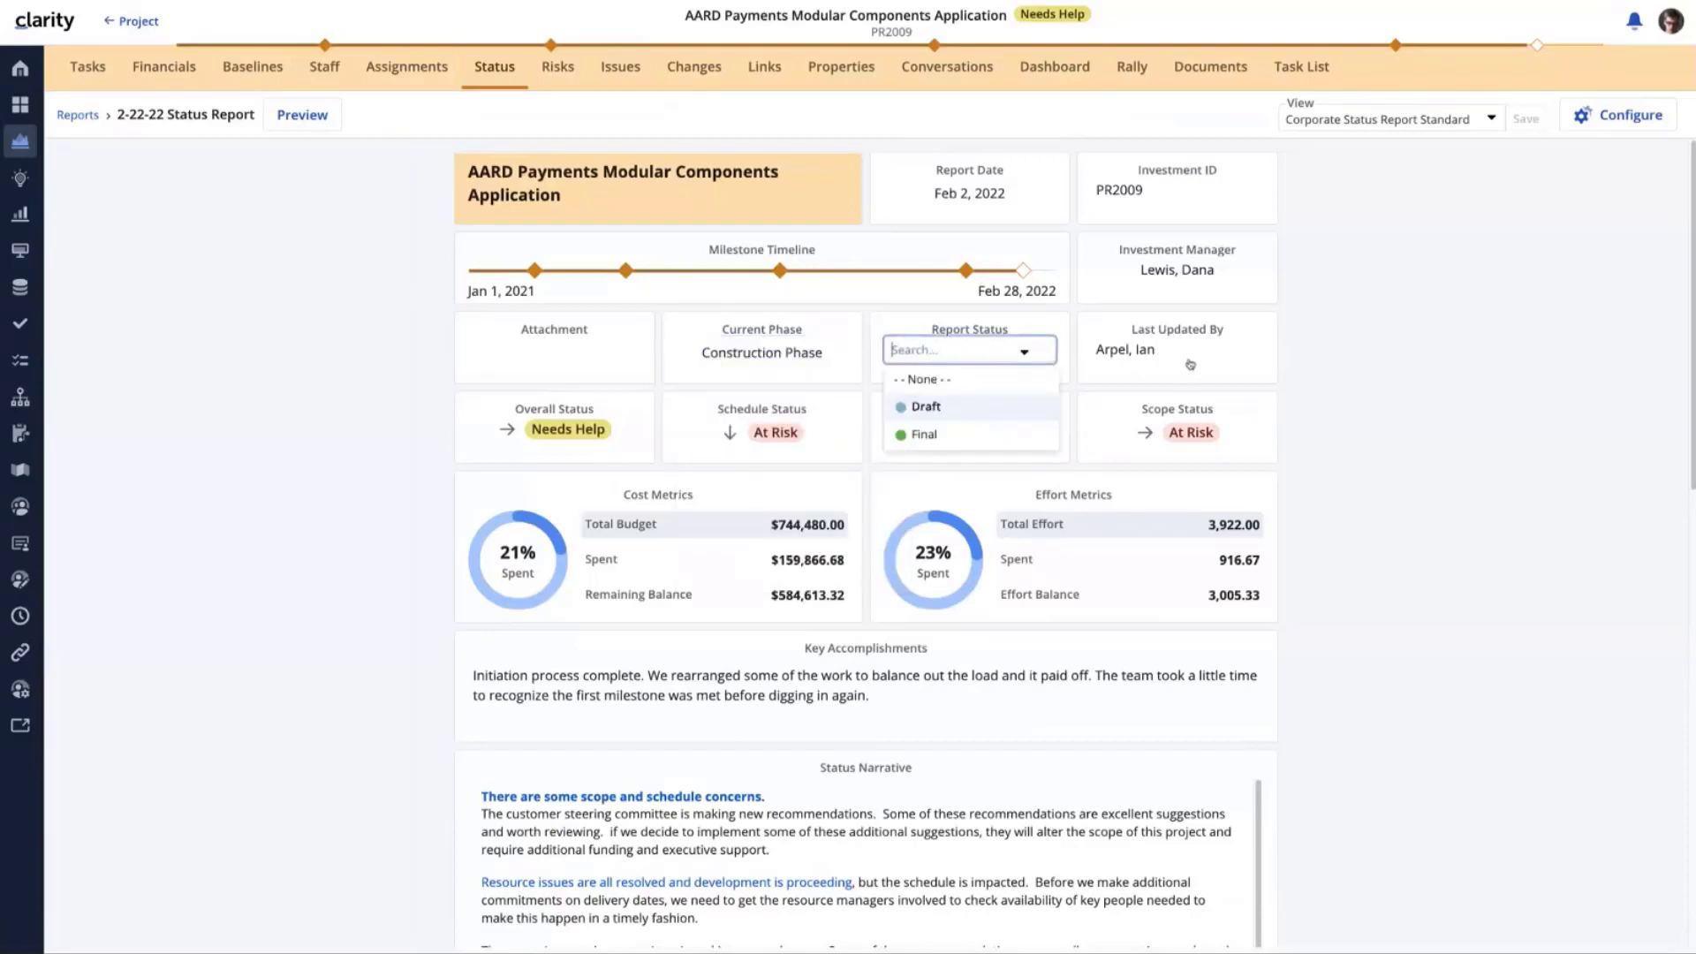
click(795, 433)
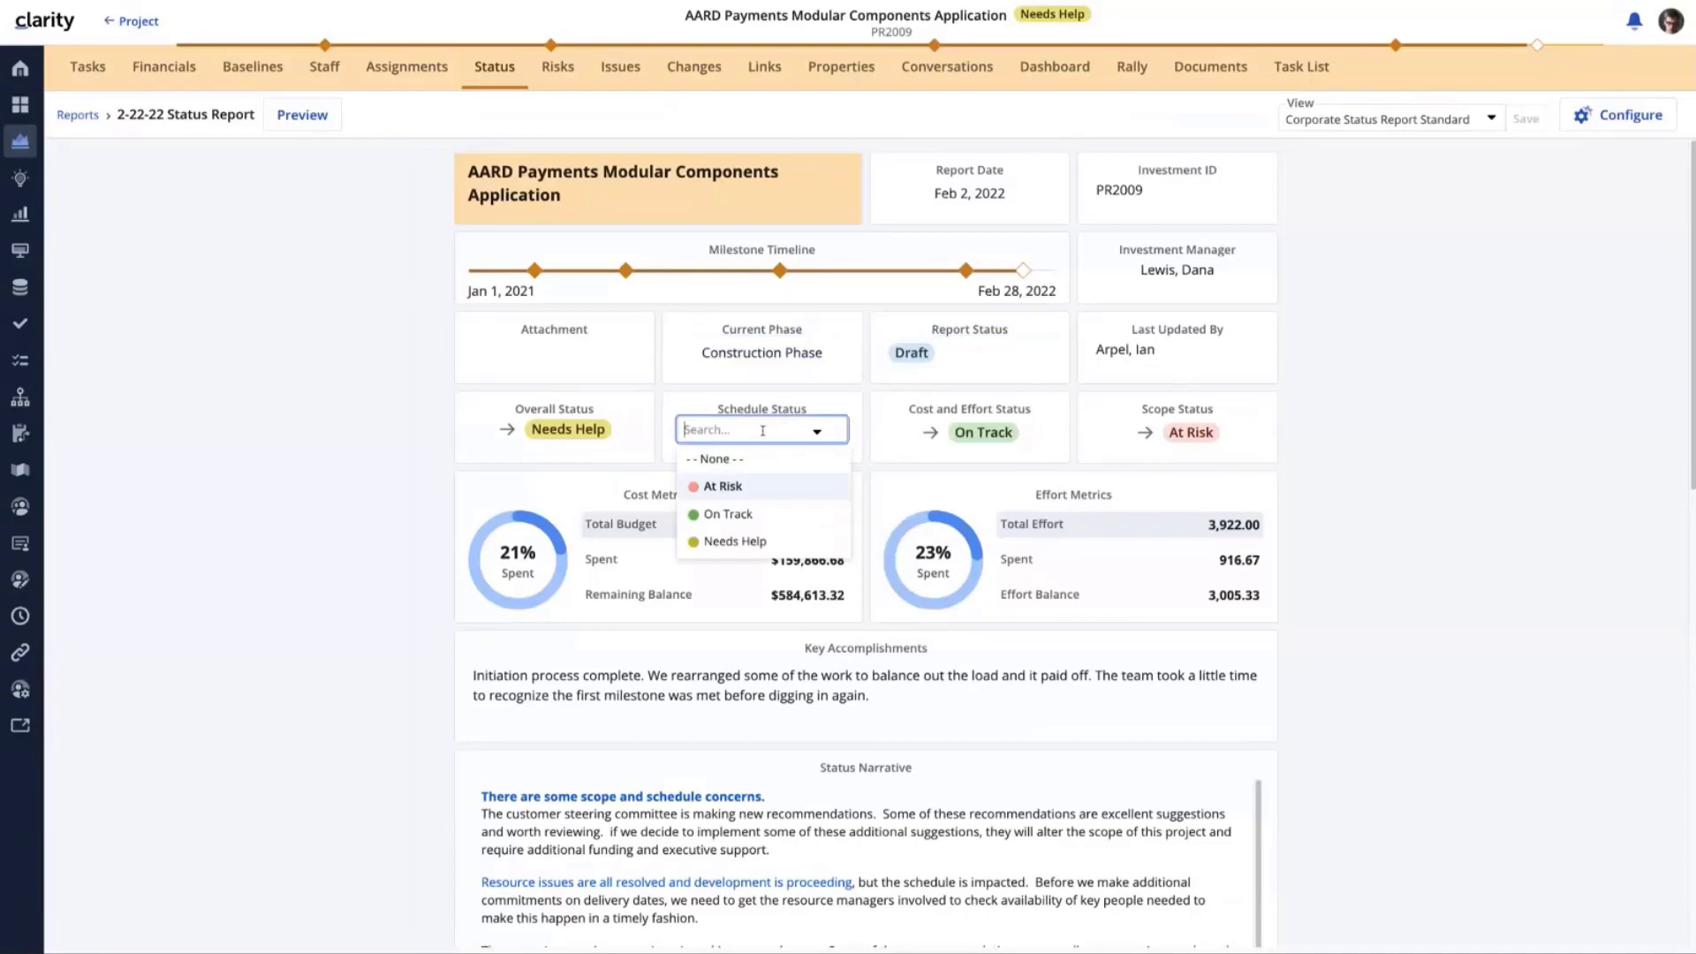
click(1312, 378)
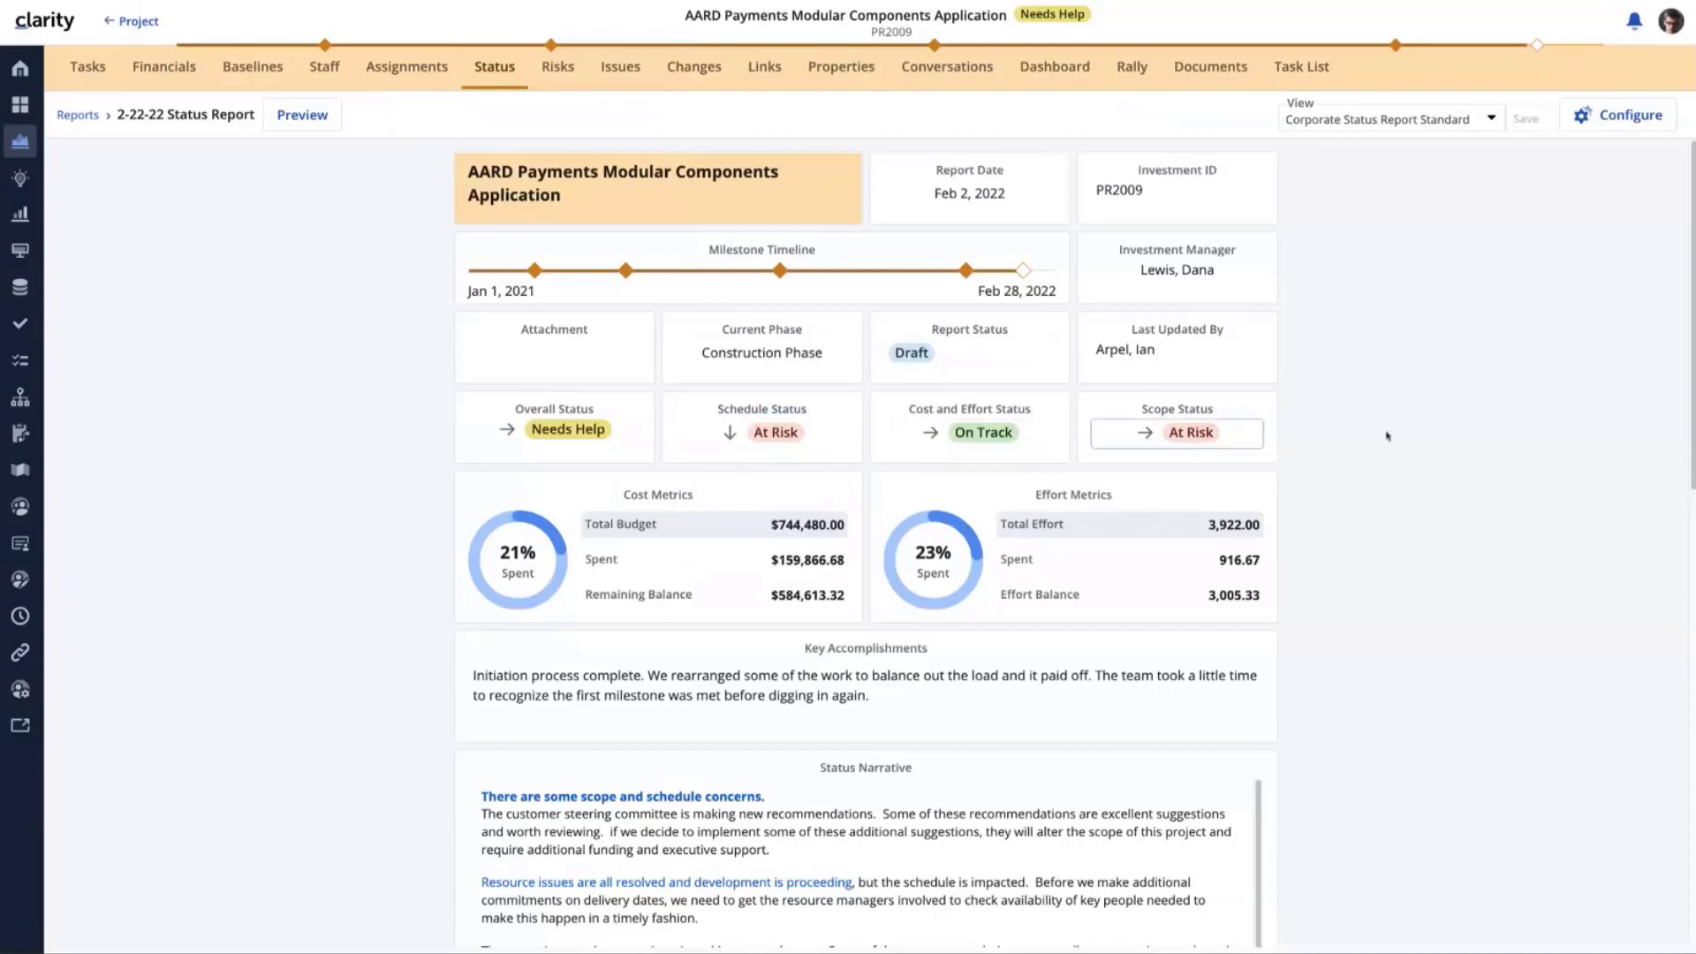
Review the status report's cost and effort metrics, key accomplishments, status narrative, and the Tasks, Risks and Issues tables
scroll(1378, 432, down, 1)
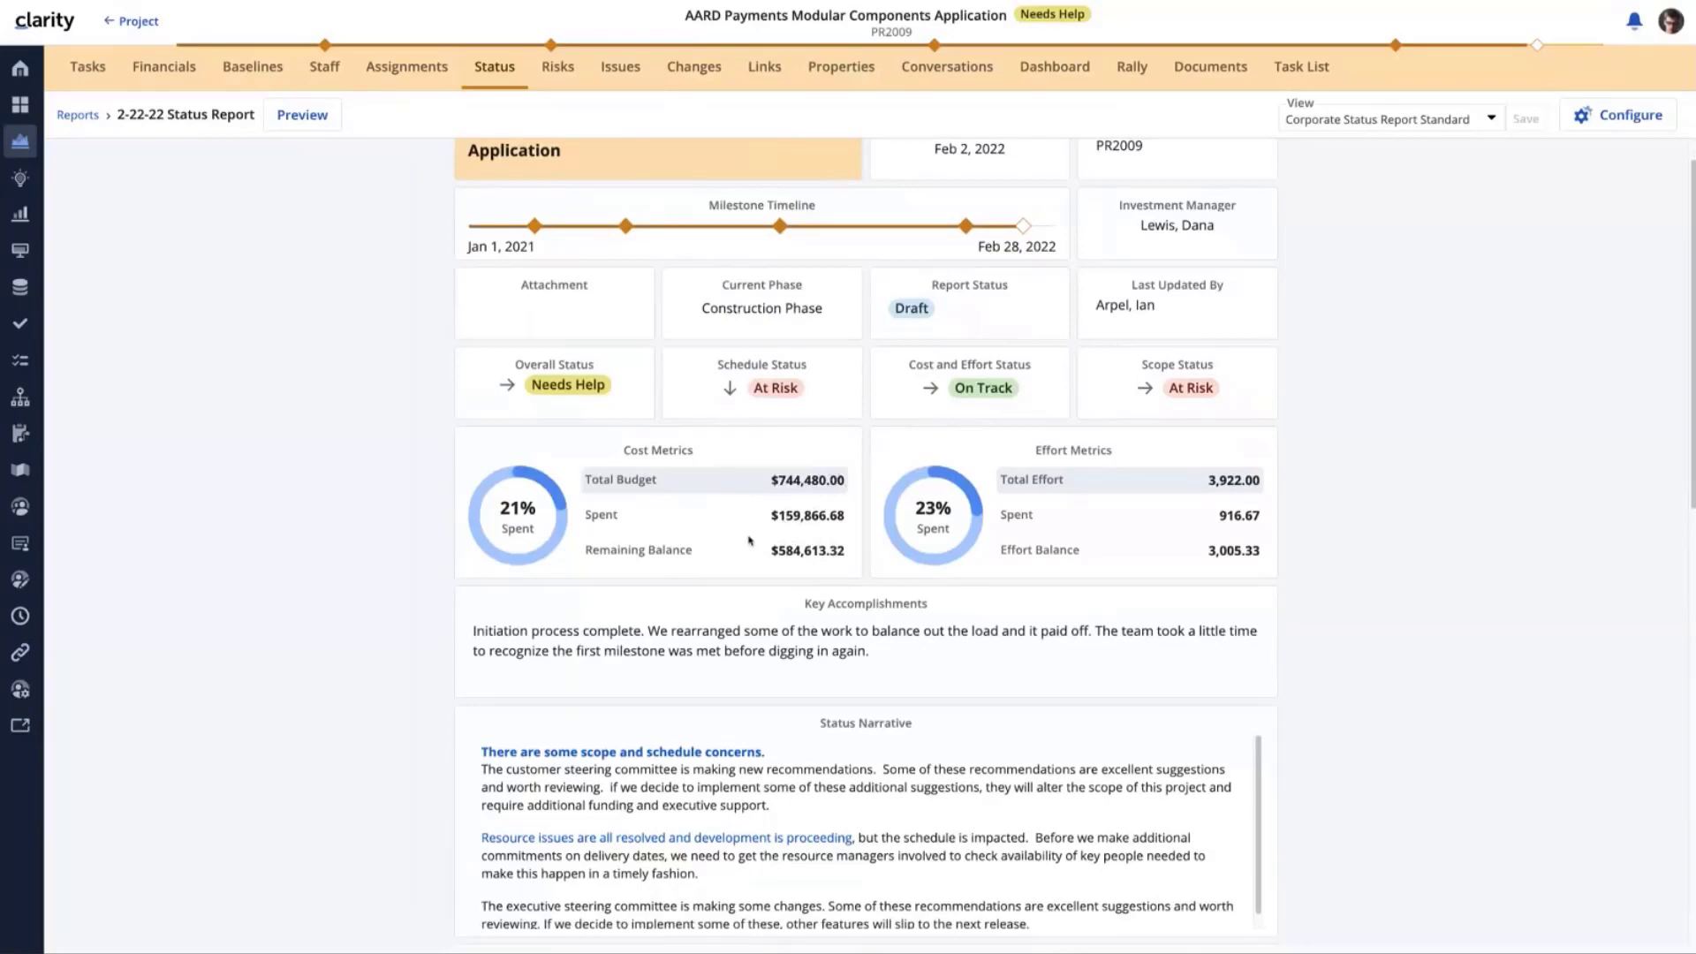
scroll(749, 540, down, 5)
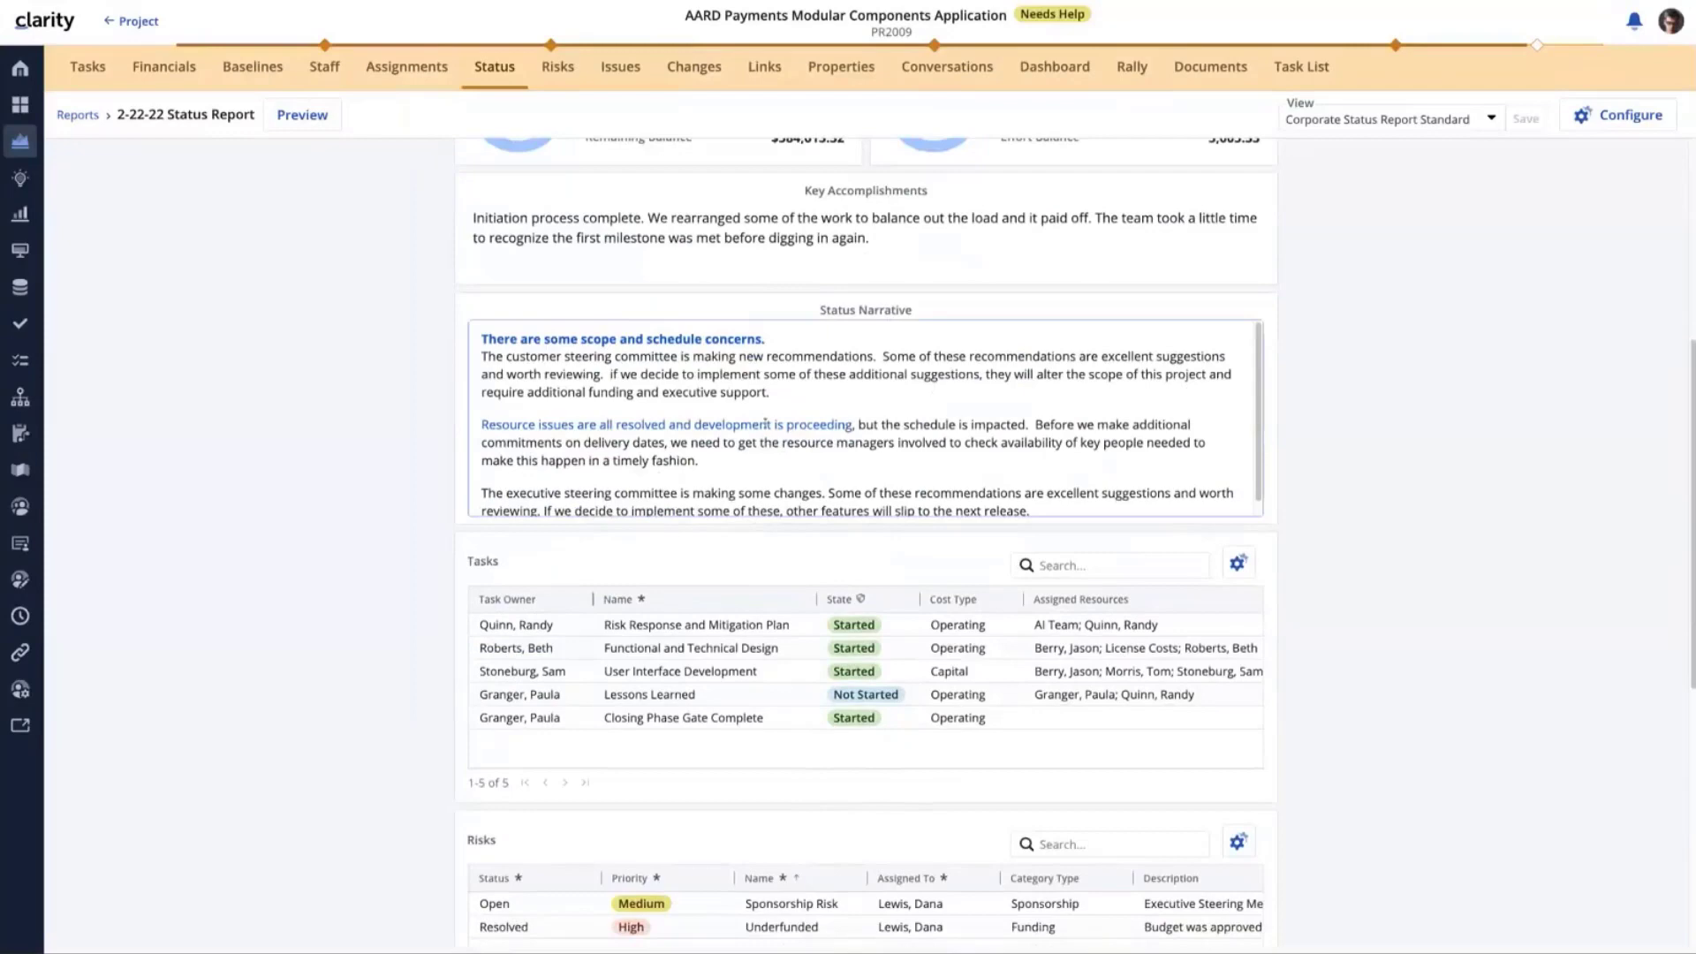
scroll(765, 423, up, 3)
scroll(725, 518, down, 2)
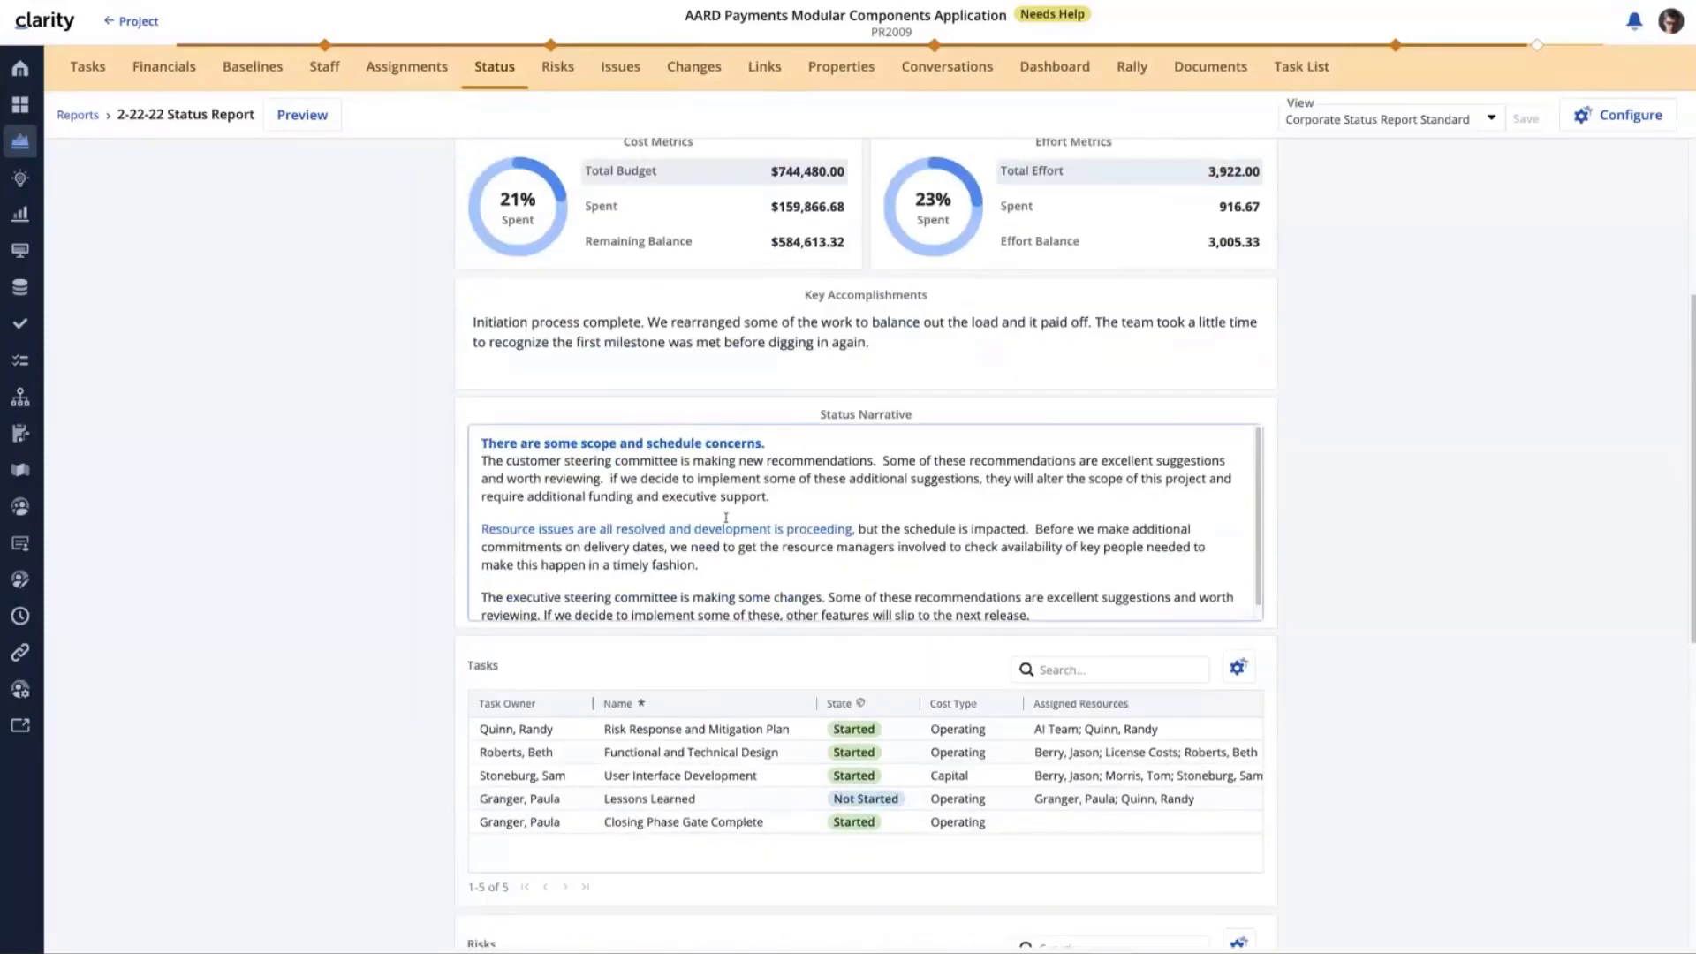
scroll(883, 503, down, 1)
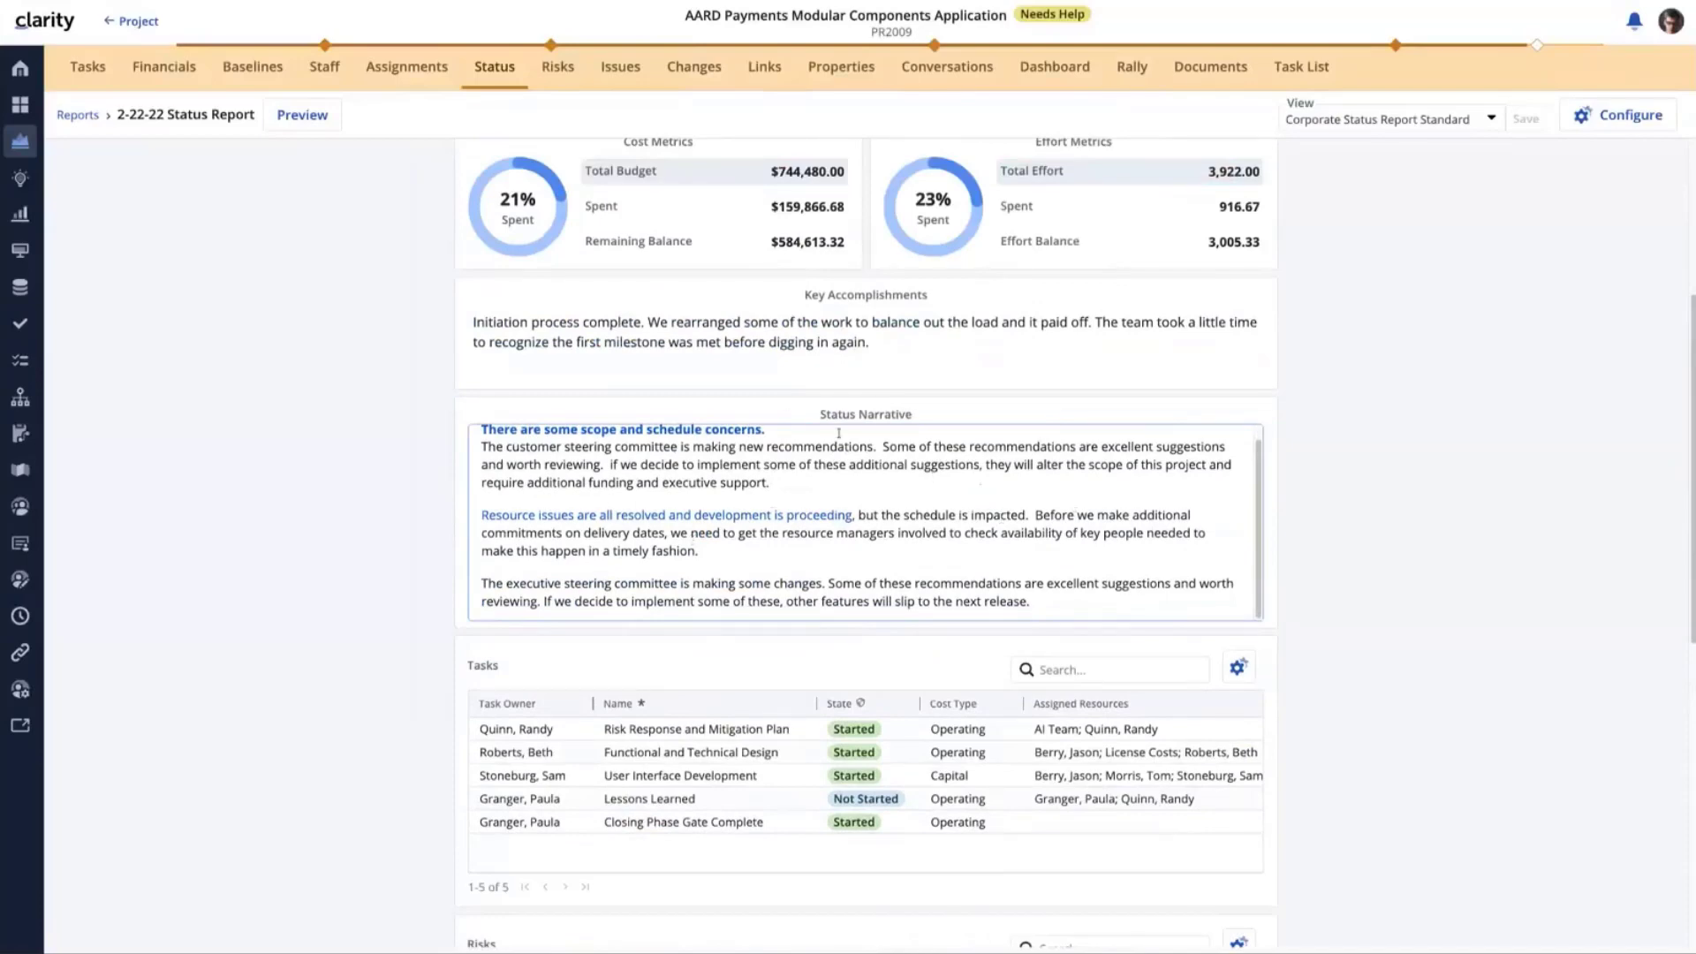
scroll(400, 513, down, 3)
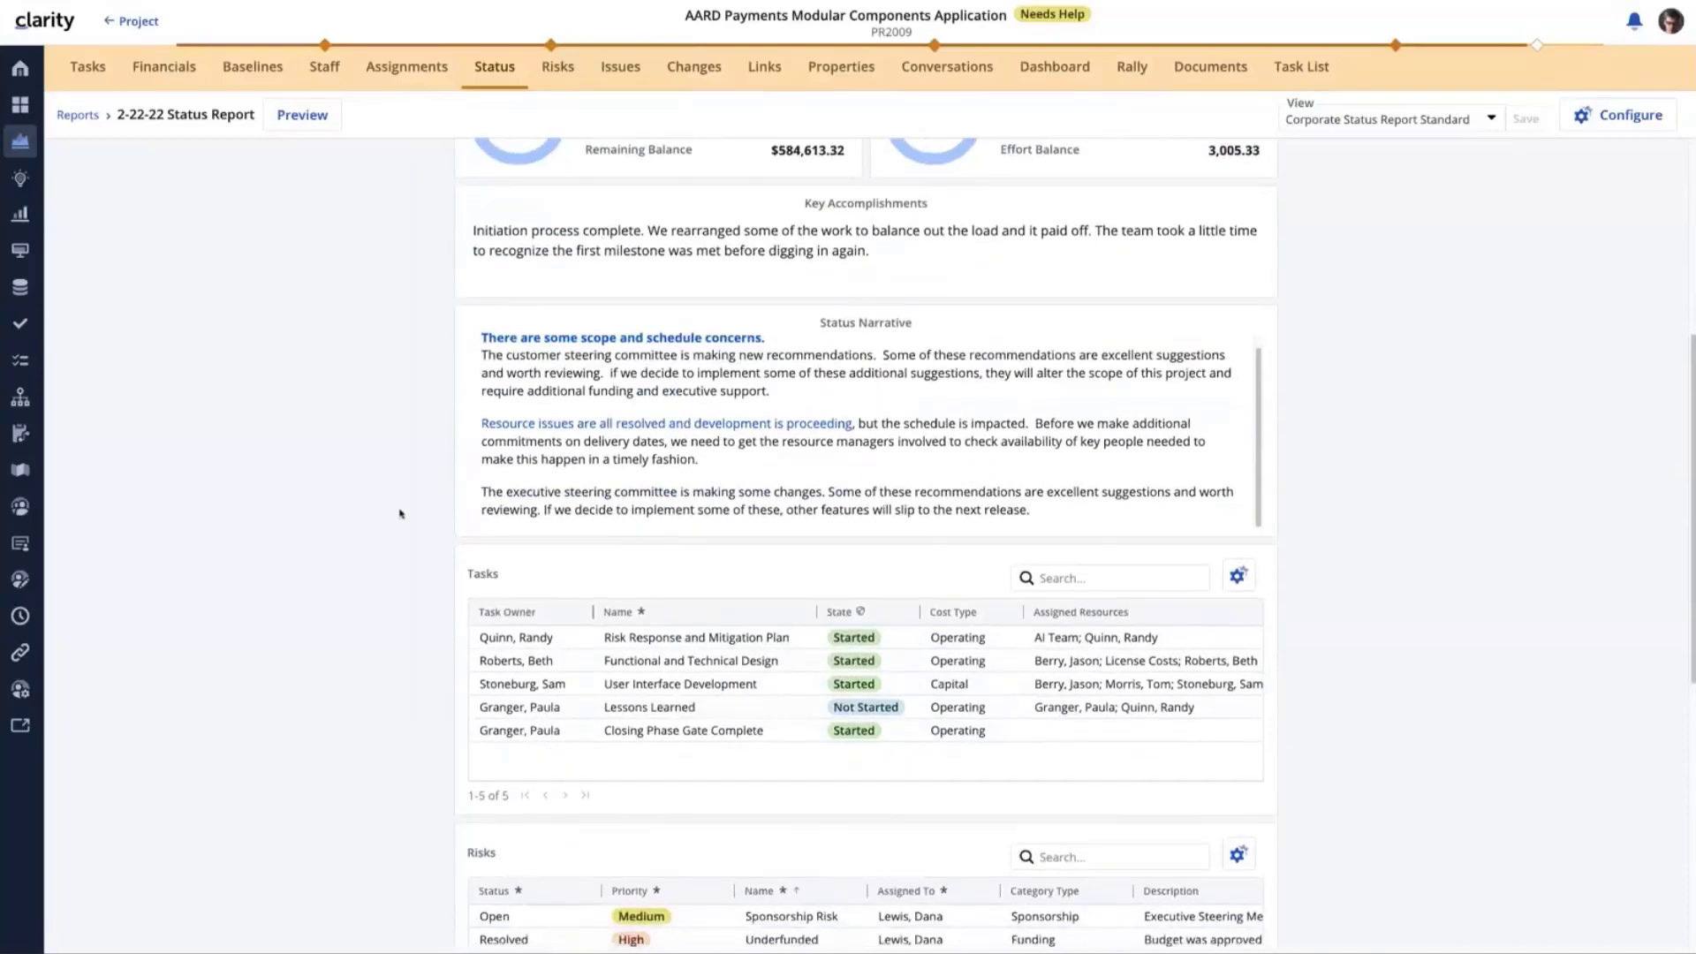
scroll(400, 513, down, 1)
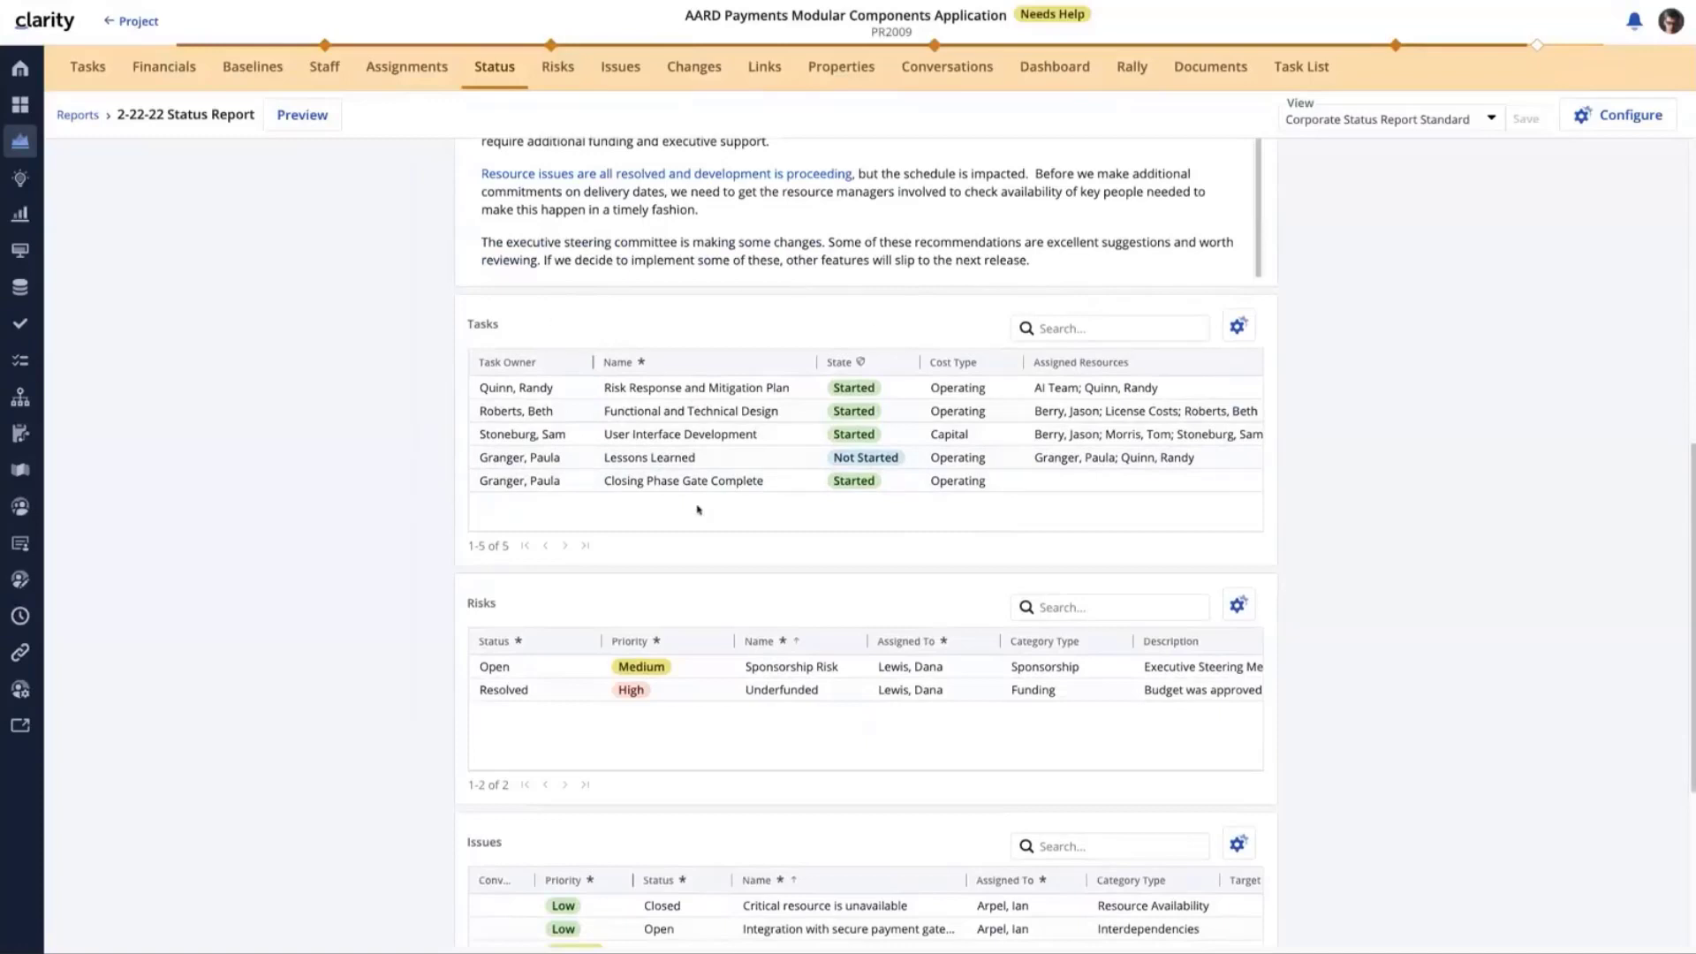
scroll(692, 504, down, 3)
scroll(689, 496, up, 2)
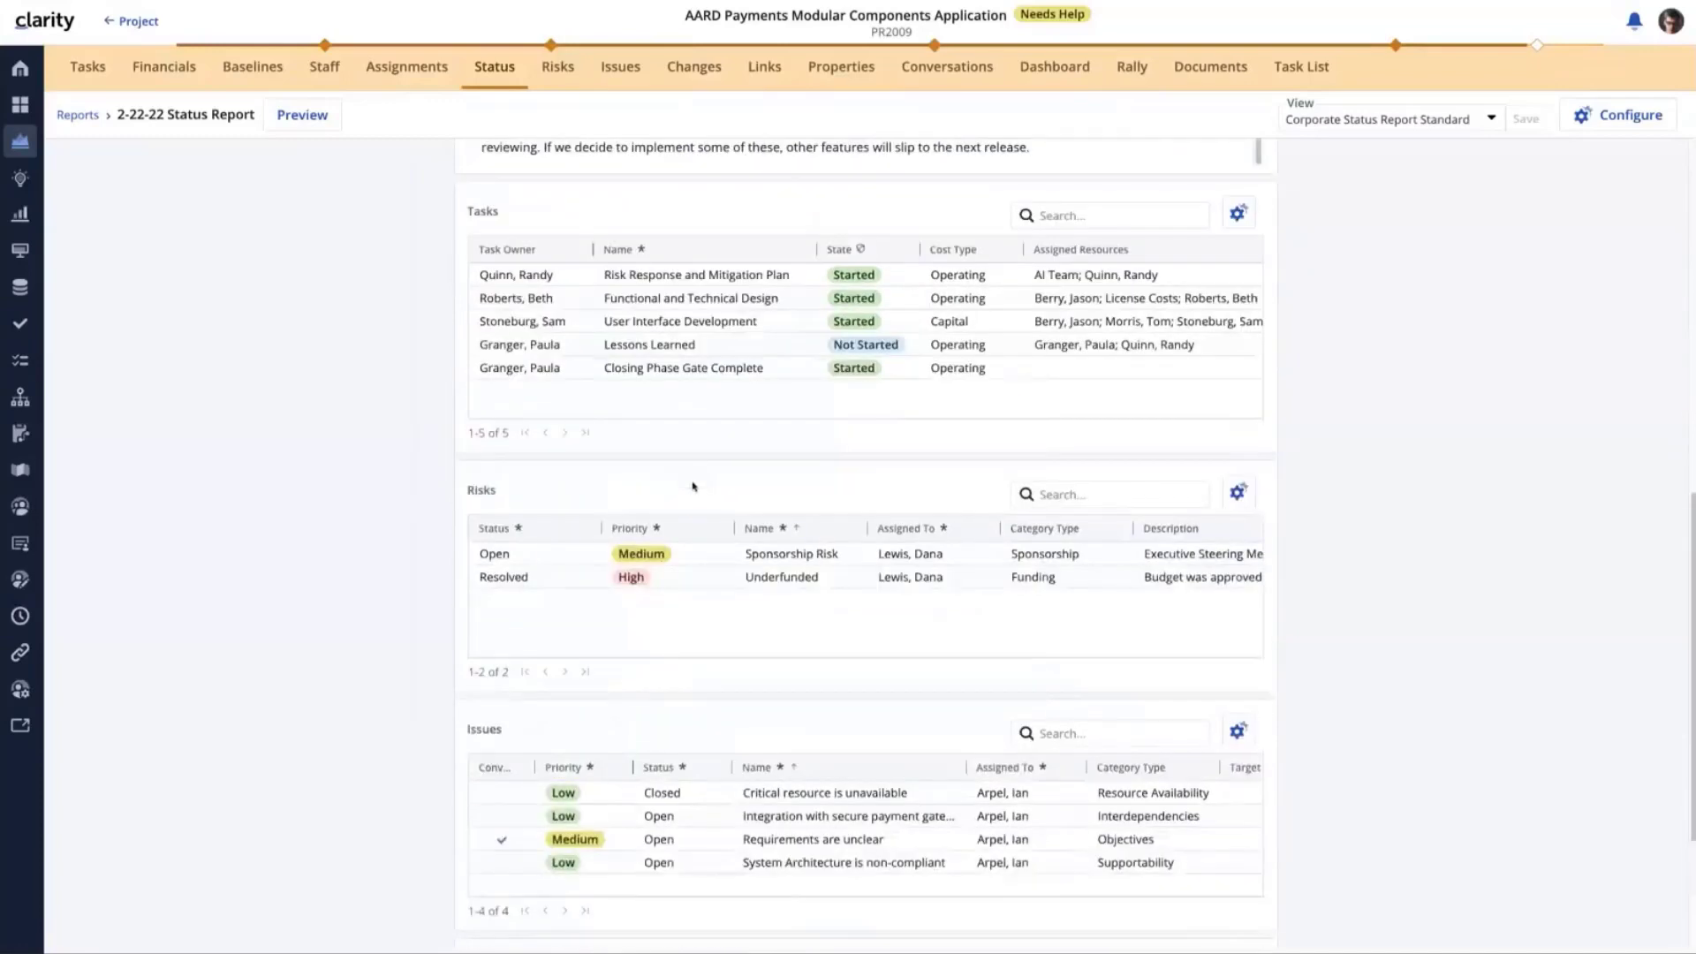
scroll(688, 492, down, 3)
scroll(688, 492, up, 3)
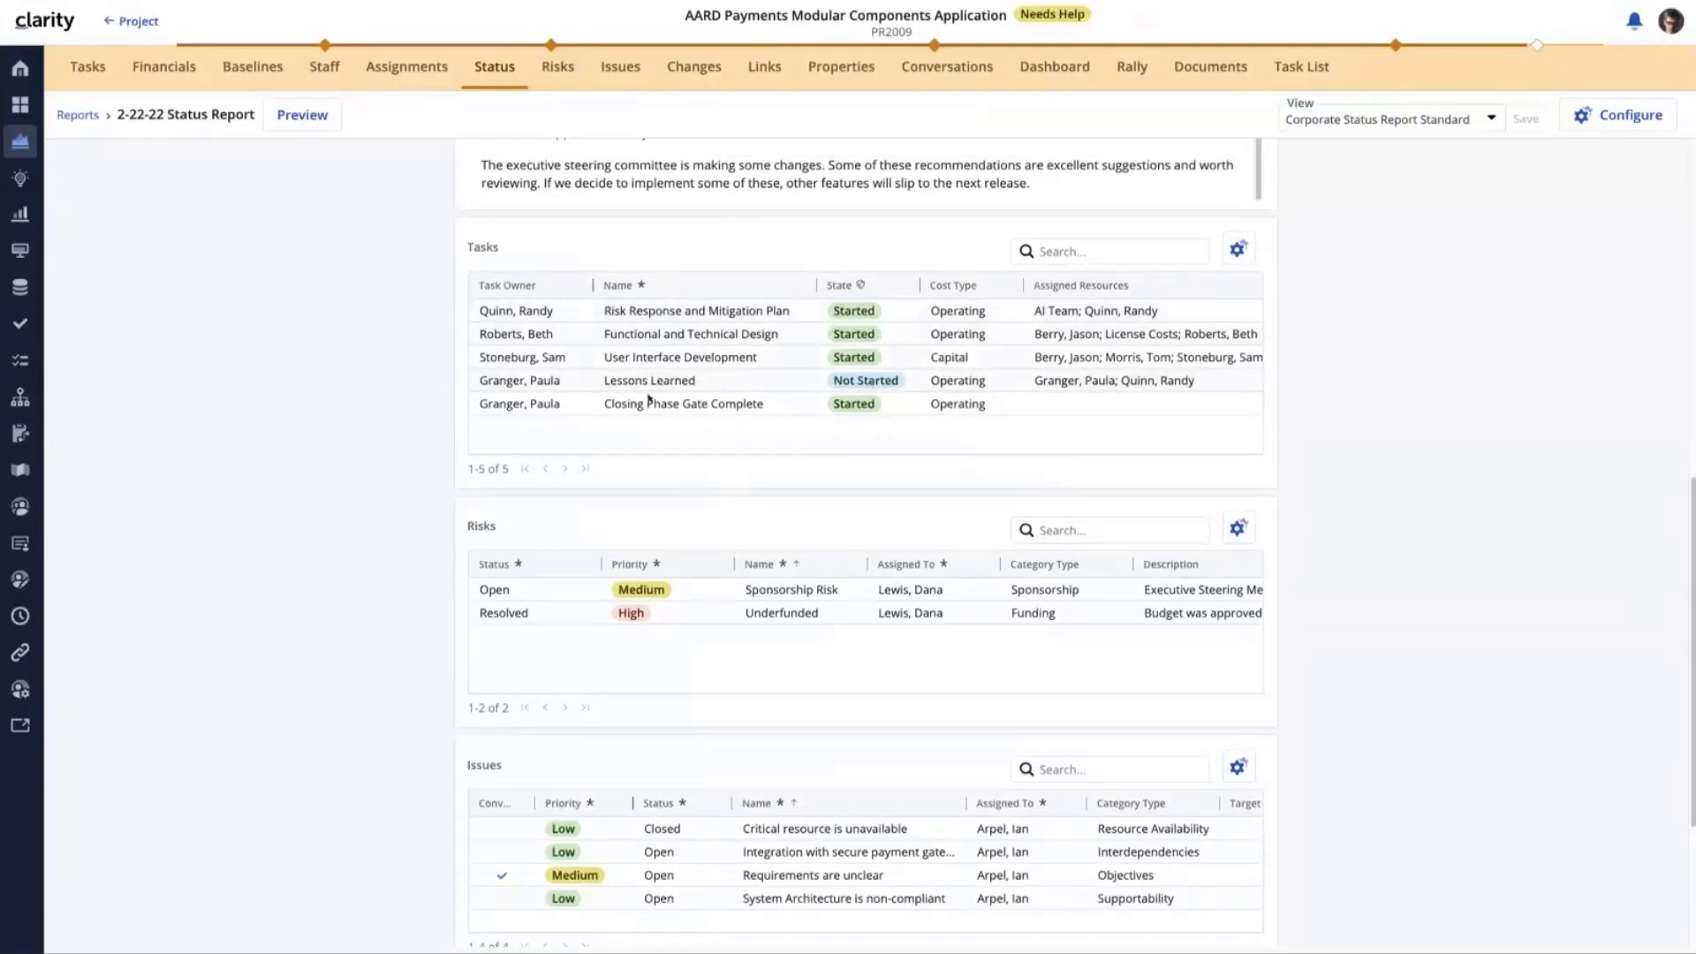
Check in-place editing of the task owner, name and cost type for Closing Phase Gate Complete in the report's Tasks table
click(539, 404)
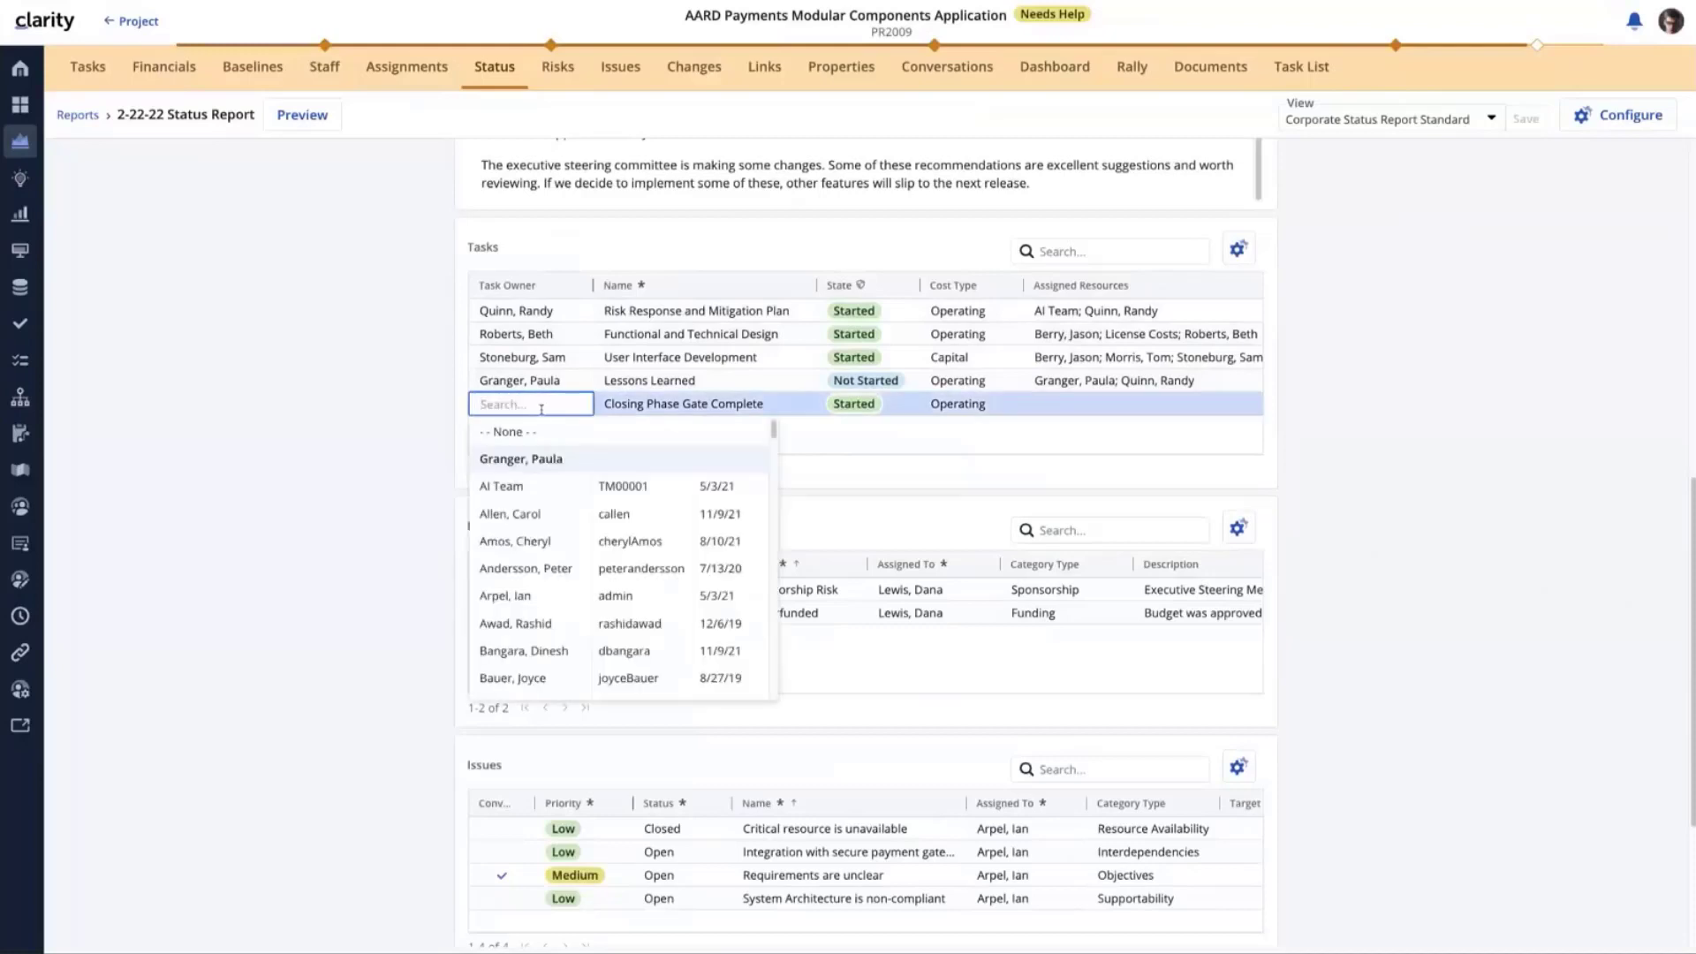
click(846, 433)
double_click(724, 411)
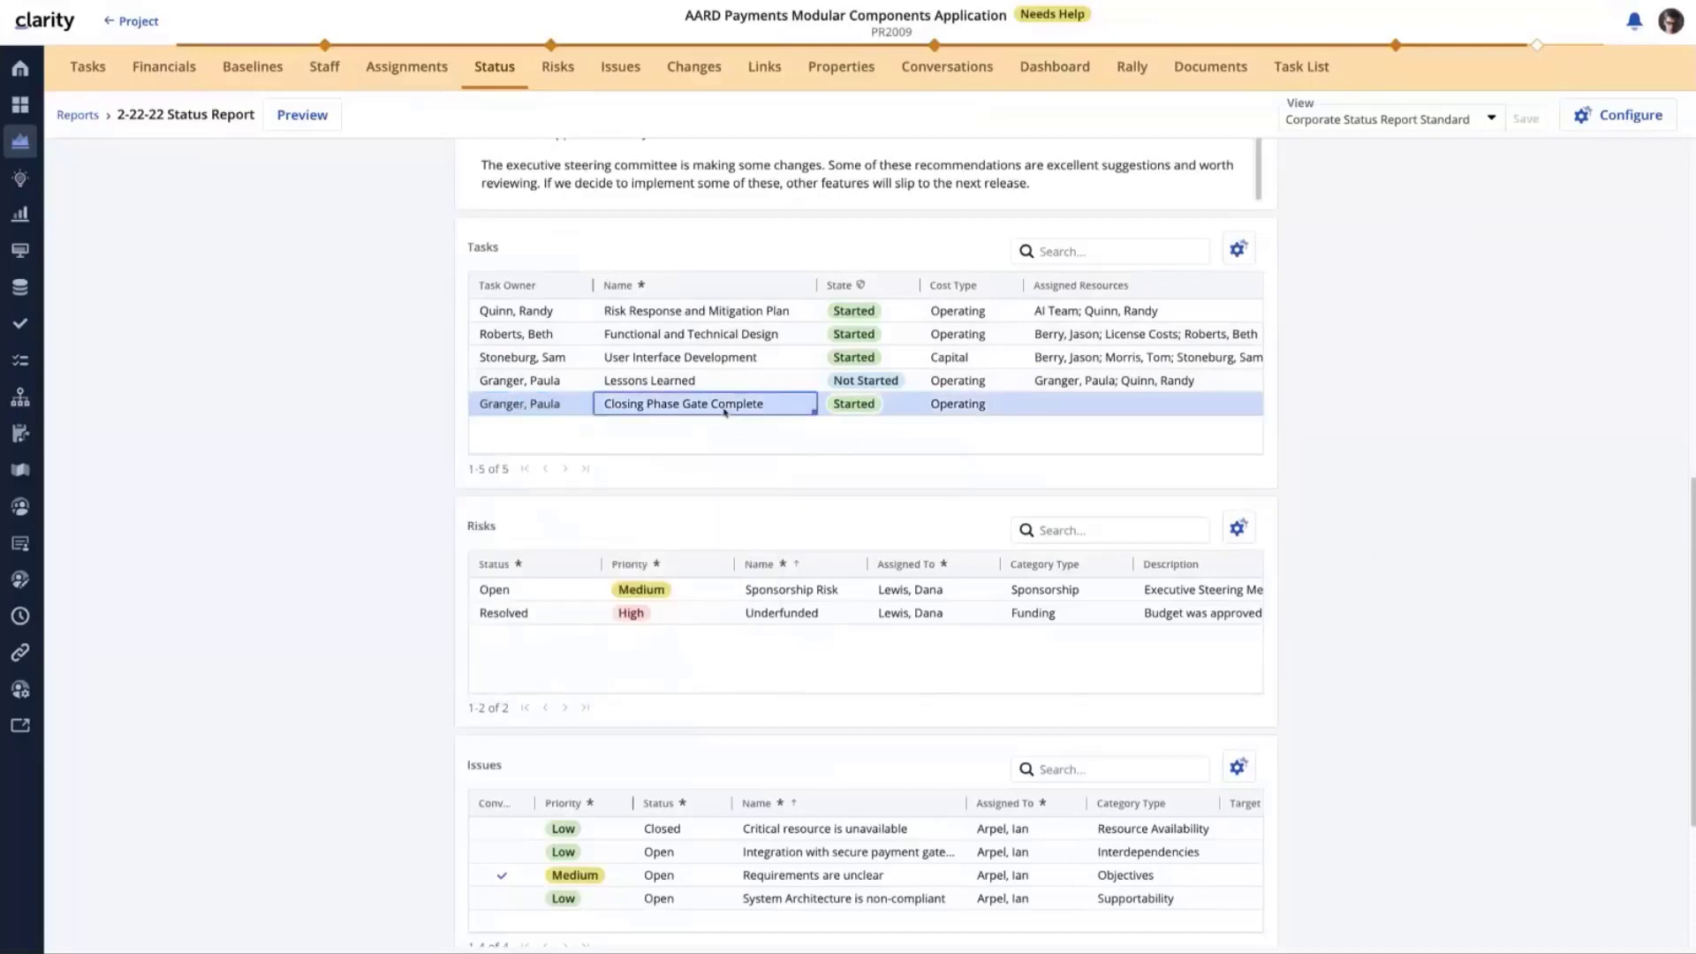
click(970, 429)
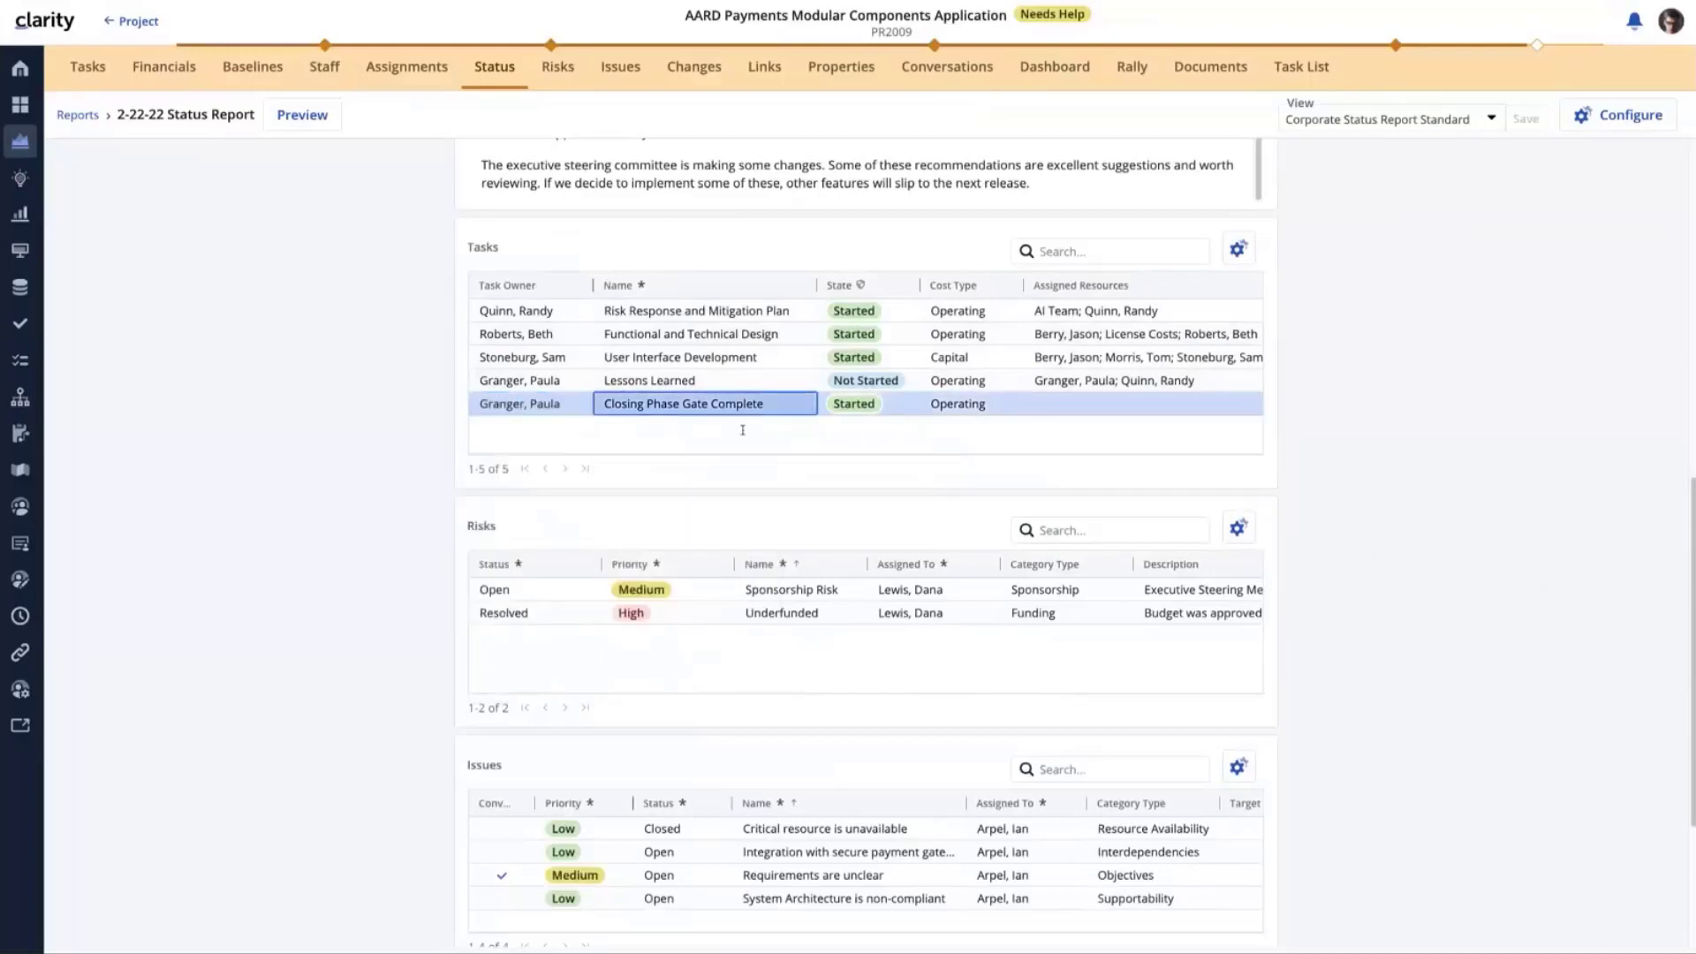
click(957, 410)
click(1153, 433)
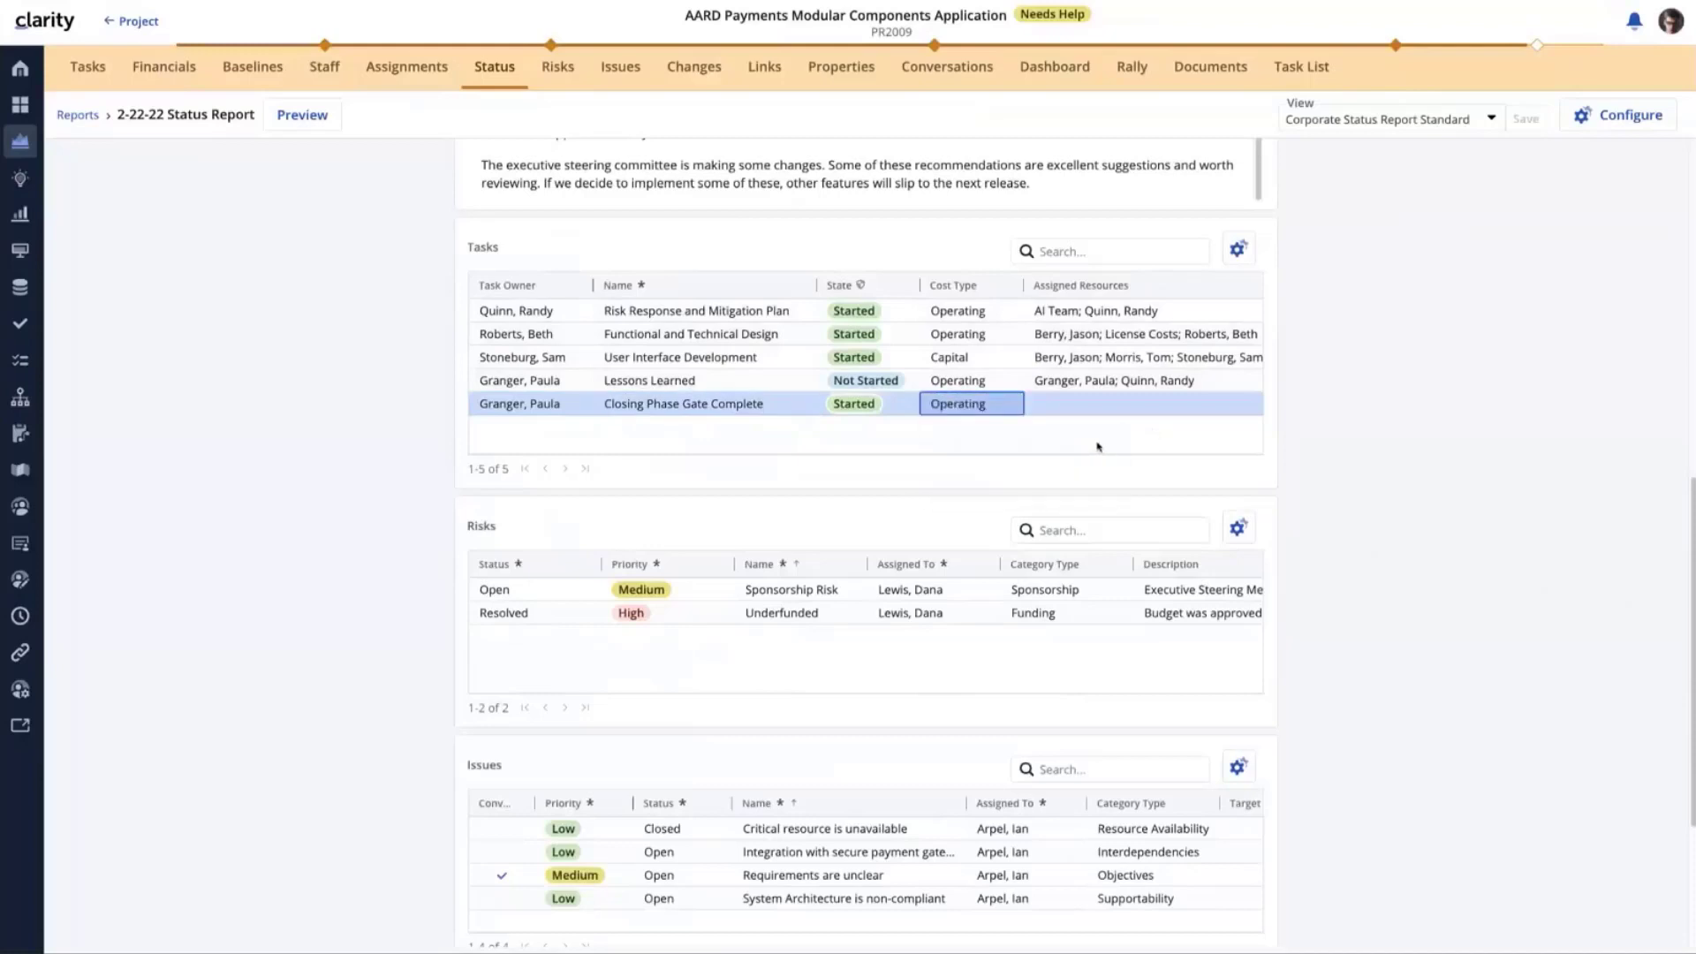
Set the state of the Closing Phase Gate Complete task to Not Started within the status report
click(864, 406)
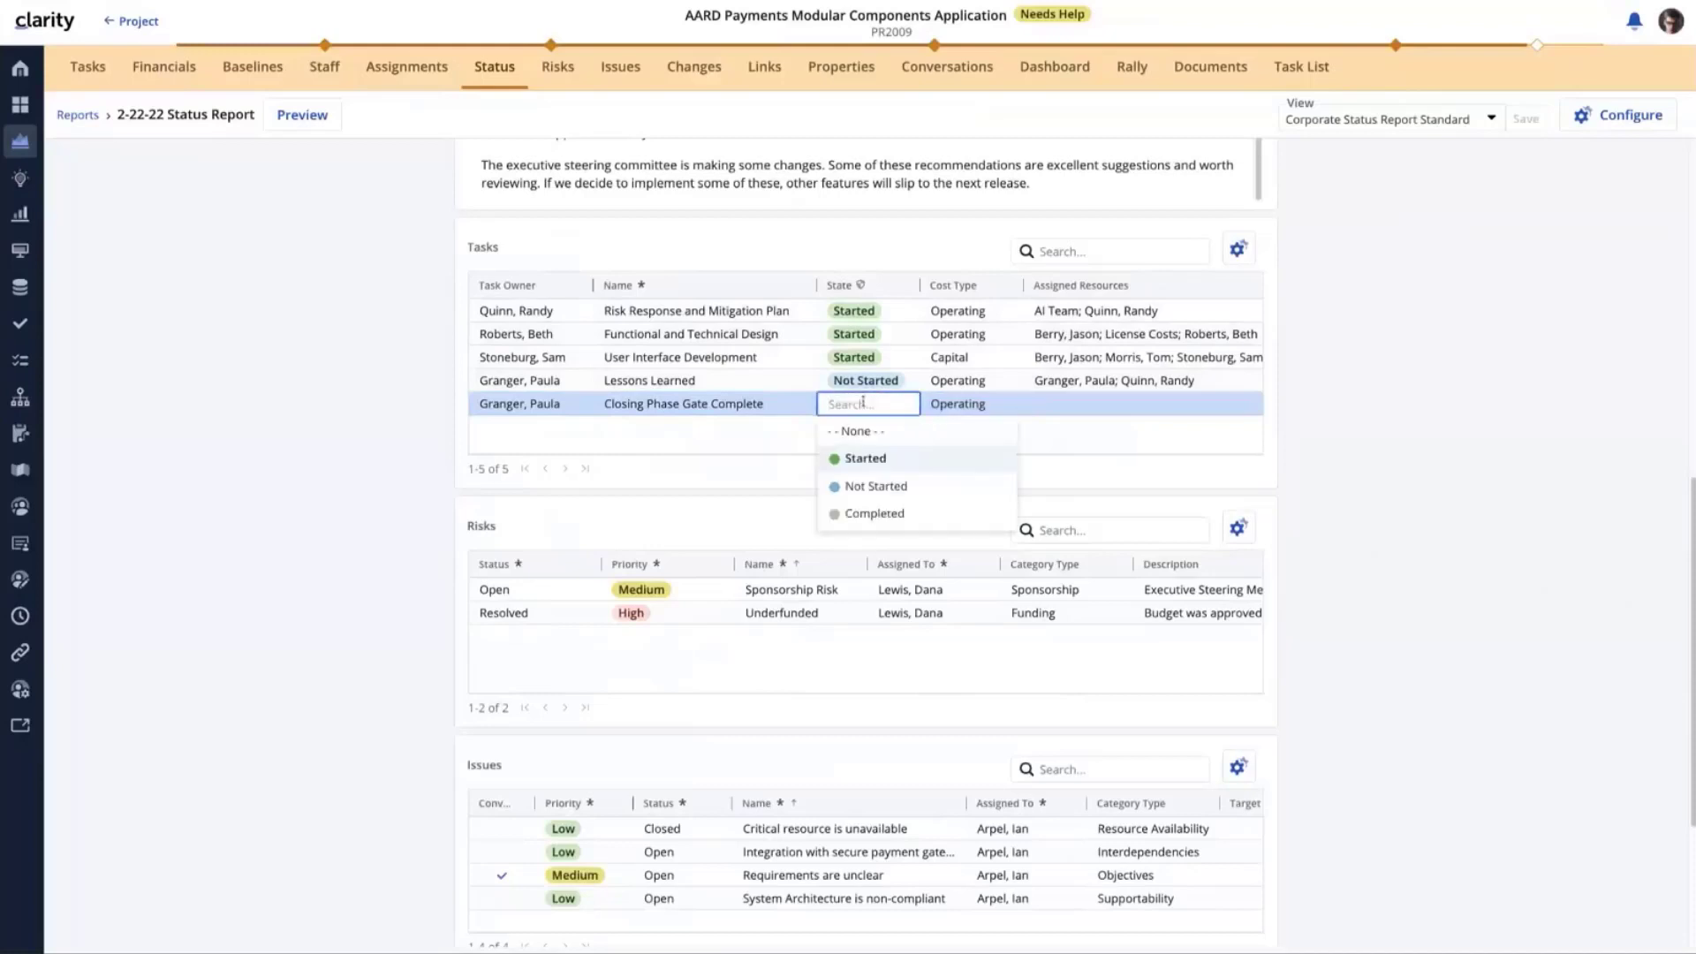
click(863, 487)
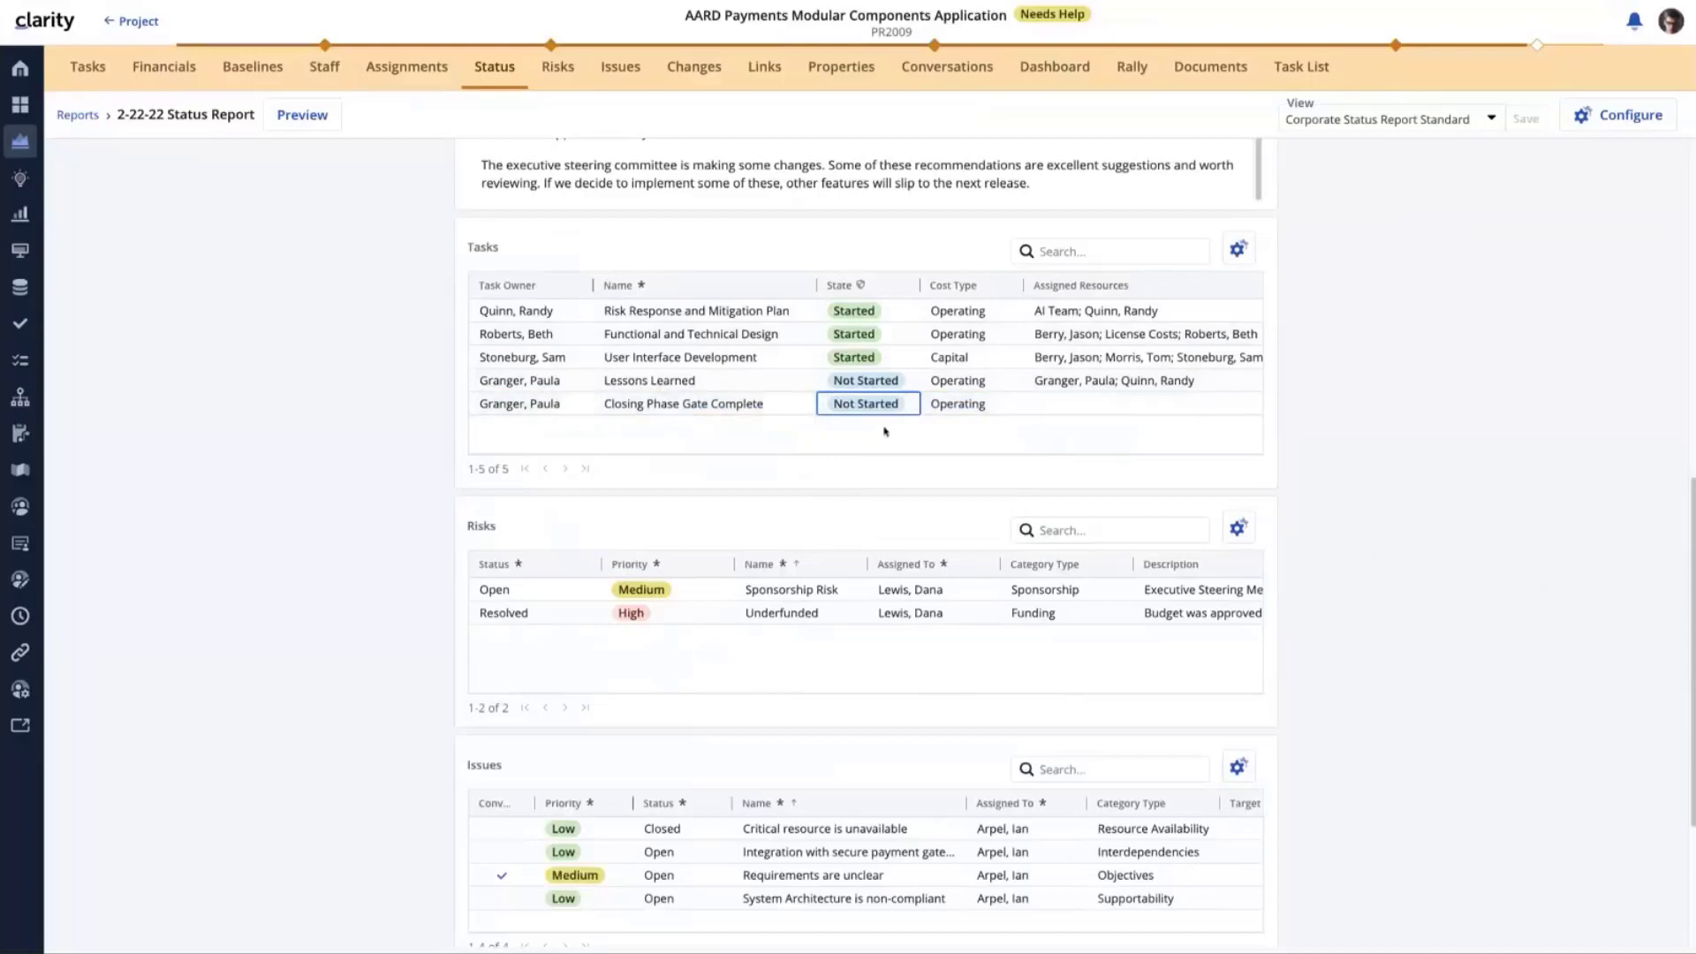
Go to the project's task grid and clear its filter so that all project tasks are listed
click(99, 71)
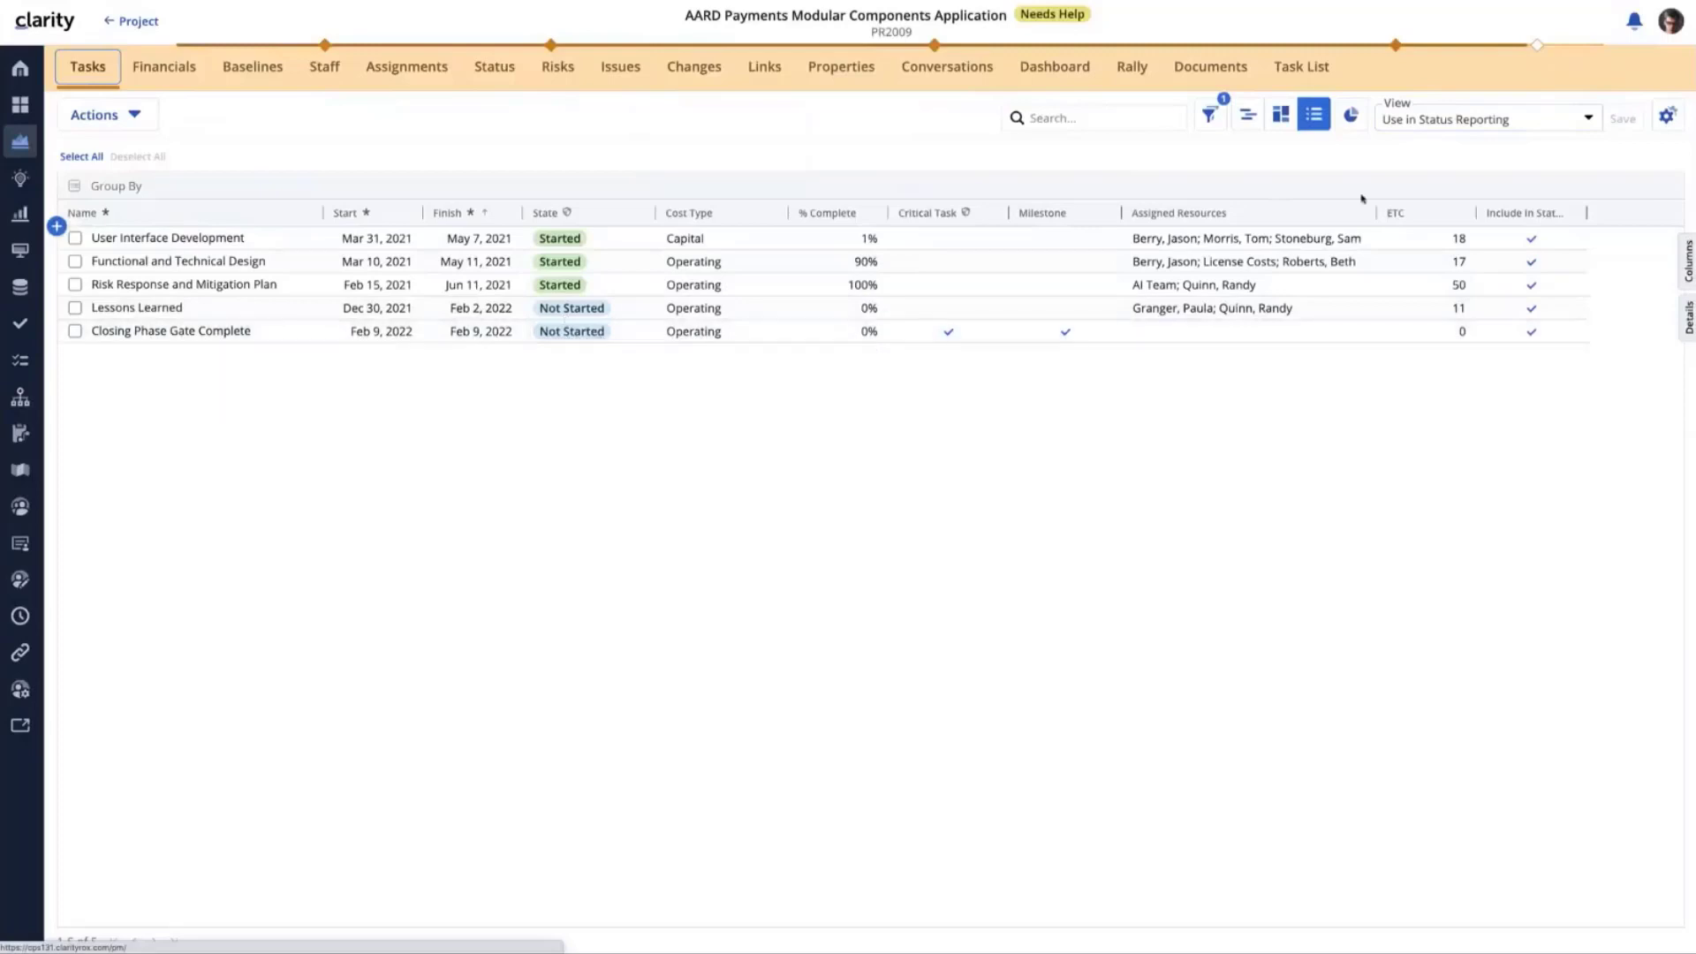
click(1209, 115)
click(463, 182)
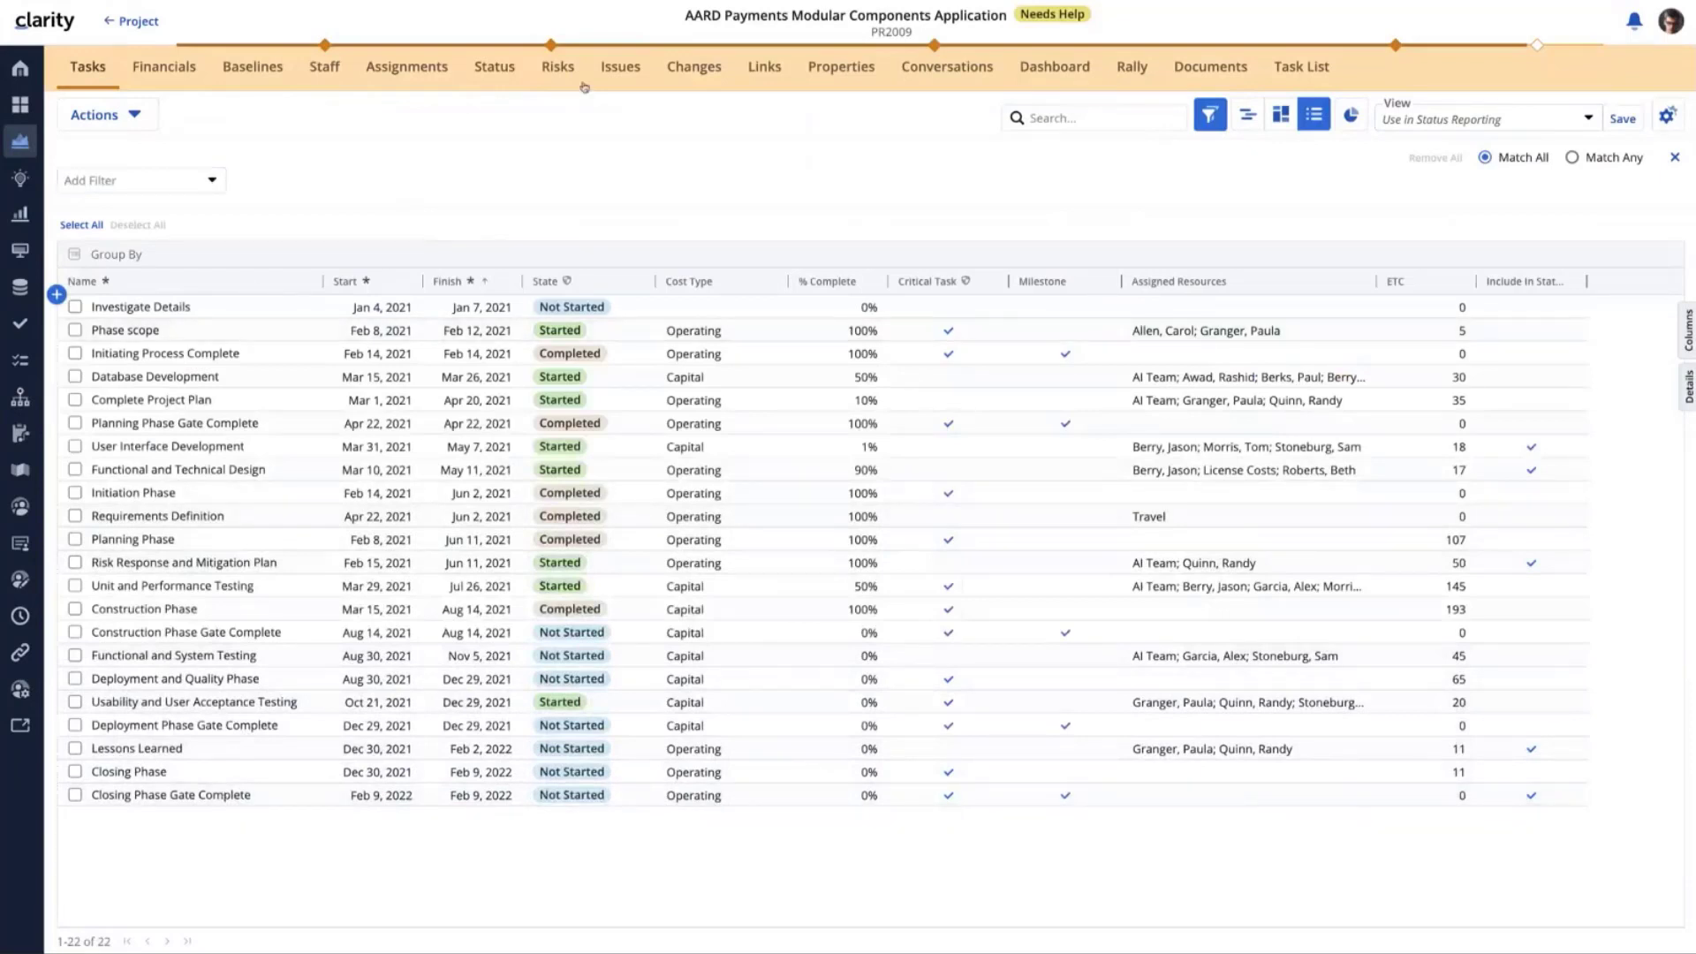
Return to the status report and examine its Tasks, Risks and Issues tables
click(483, 71)
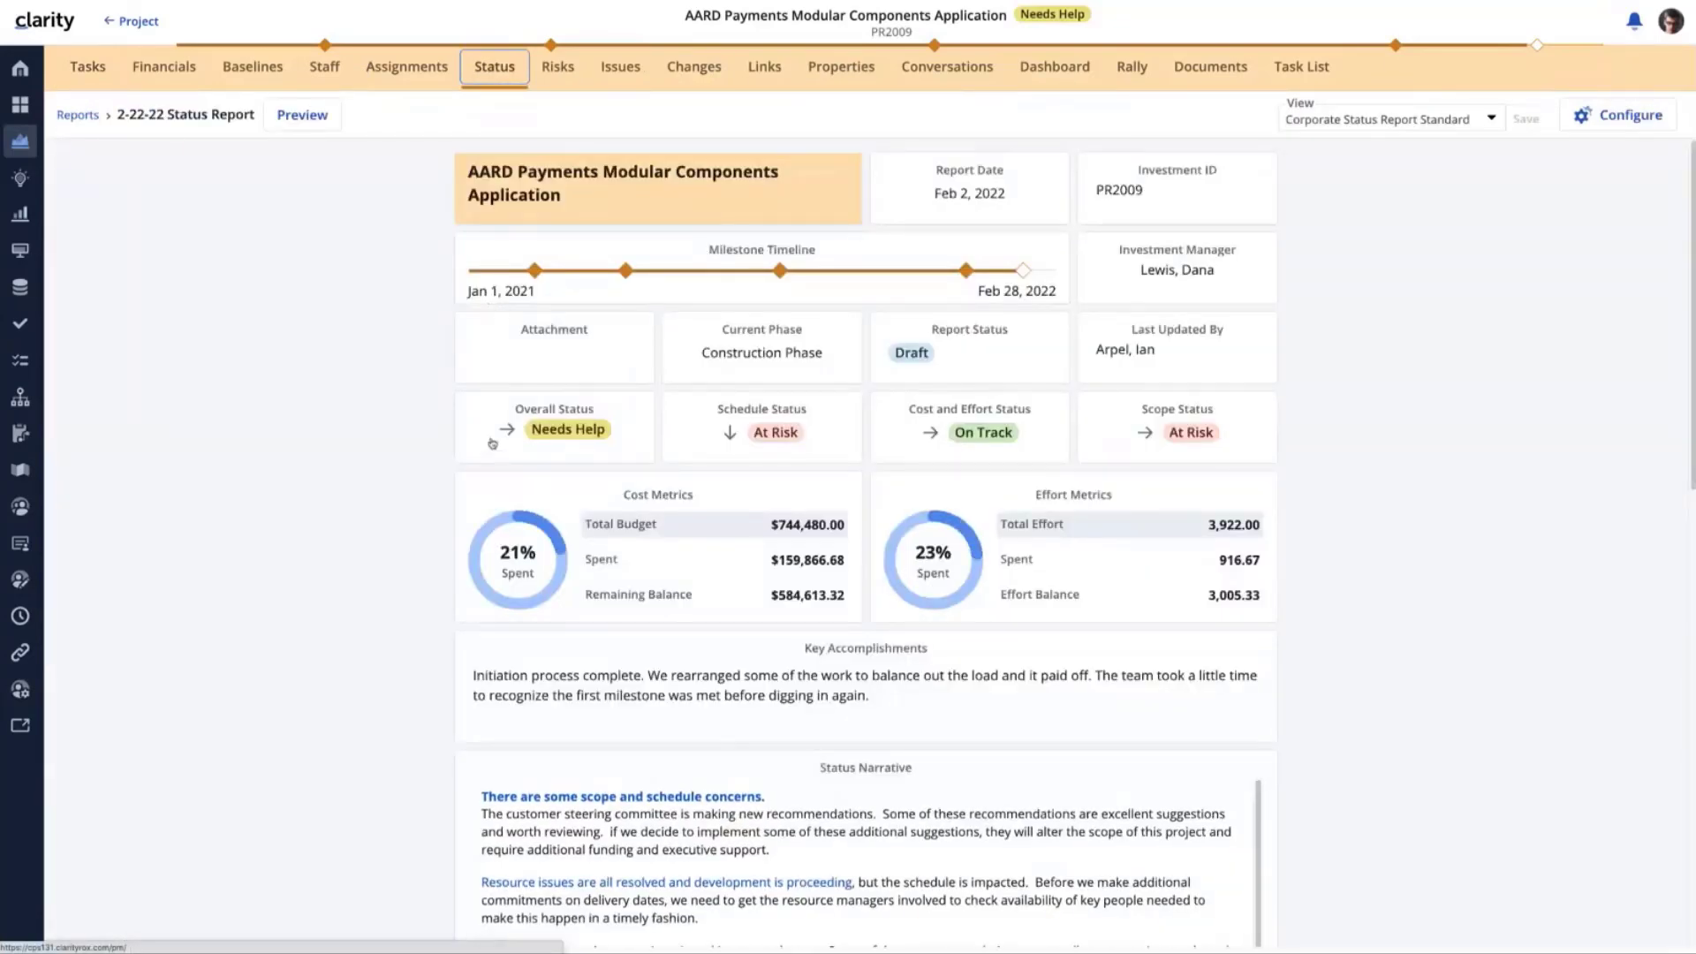
scroll(548, 437, down, 8)
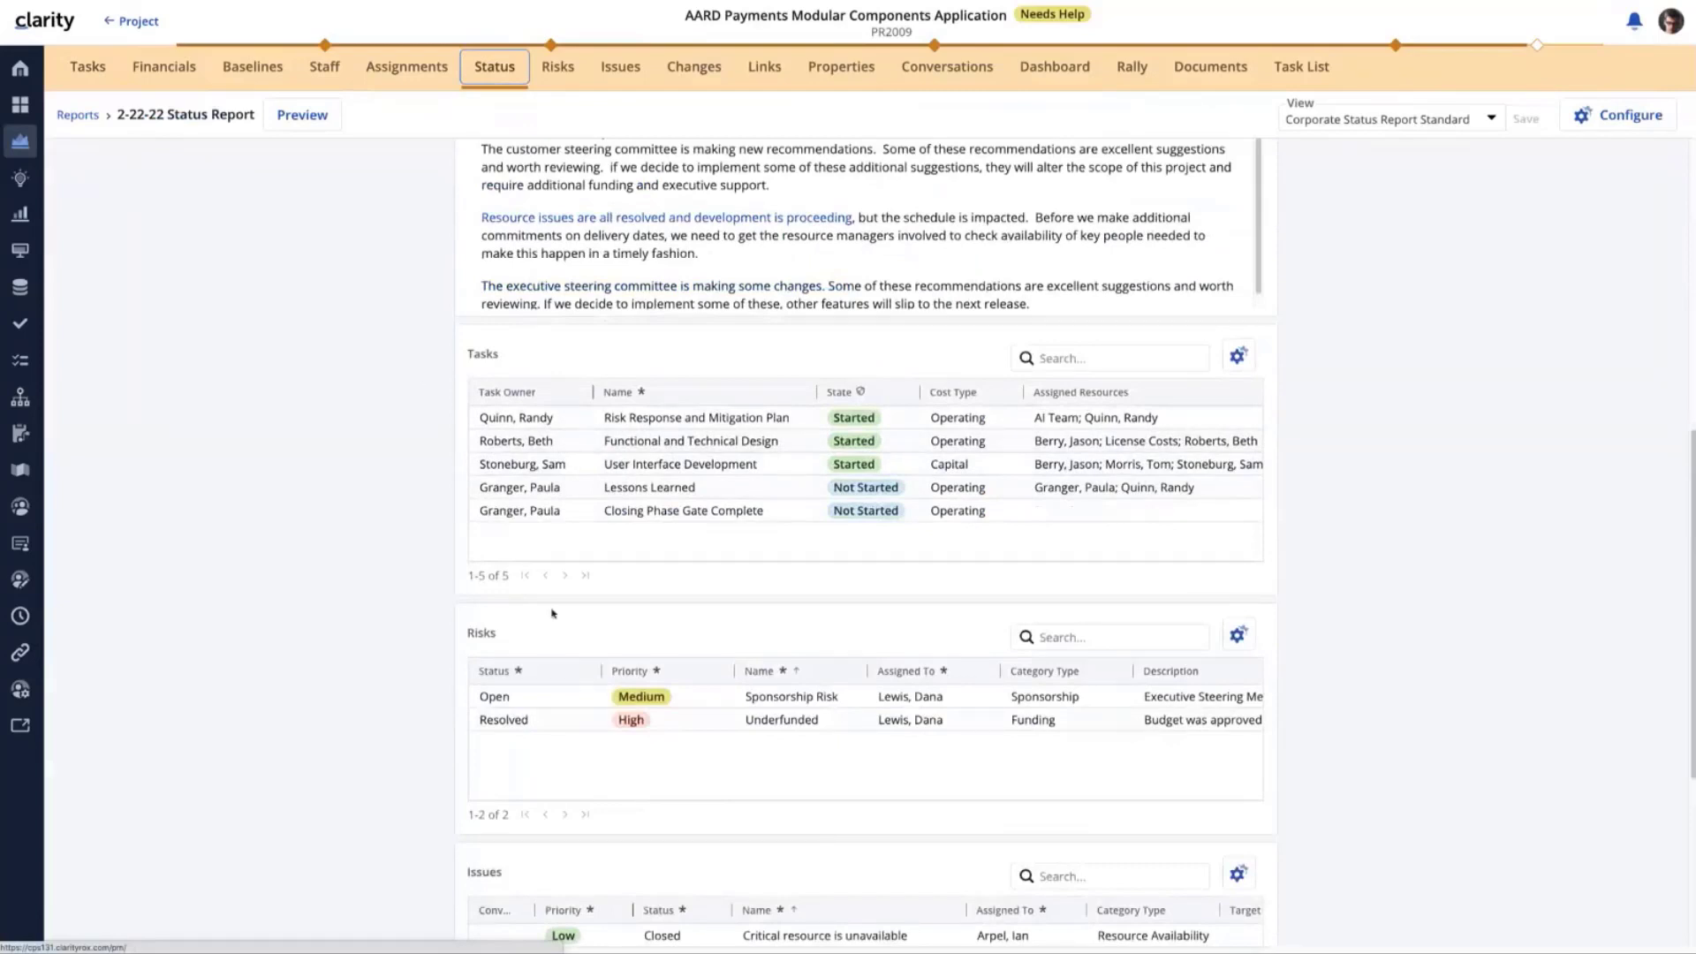
scroll(553, 741, down, 1)
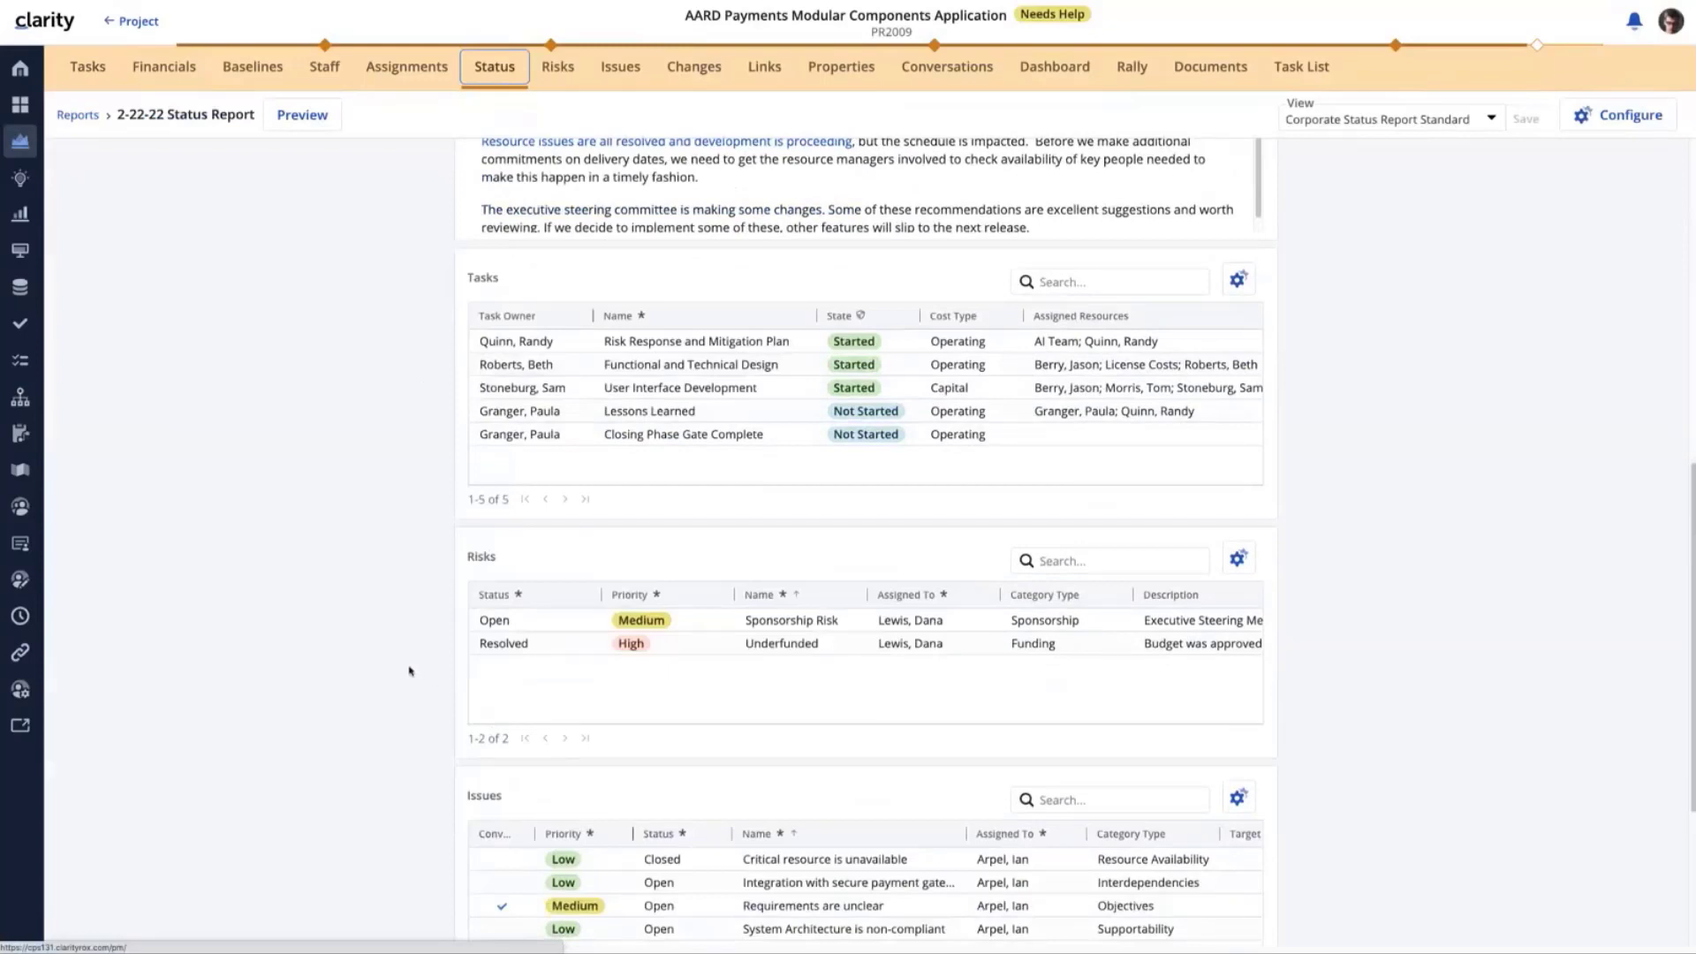
scroll(415, 668, up, 1)
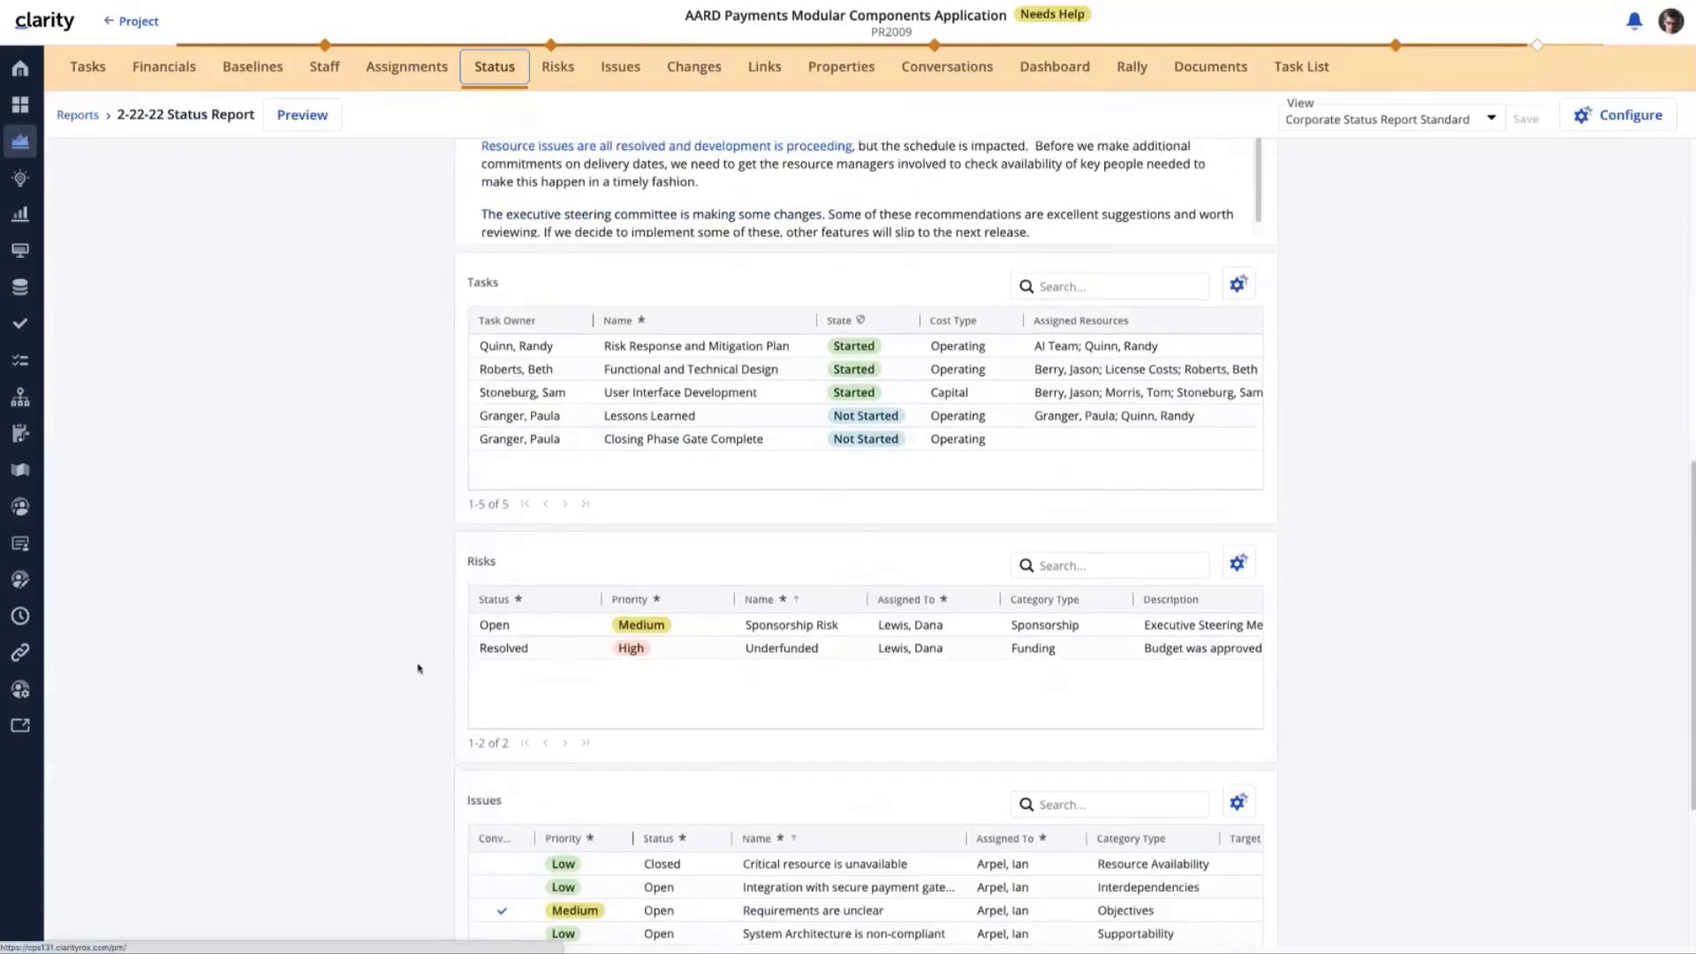
scroll(428, 636, up, 1)
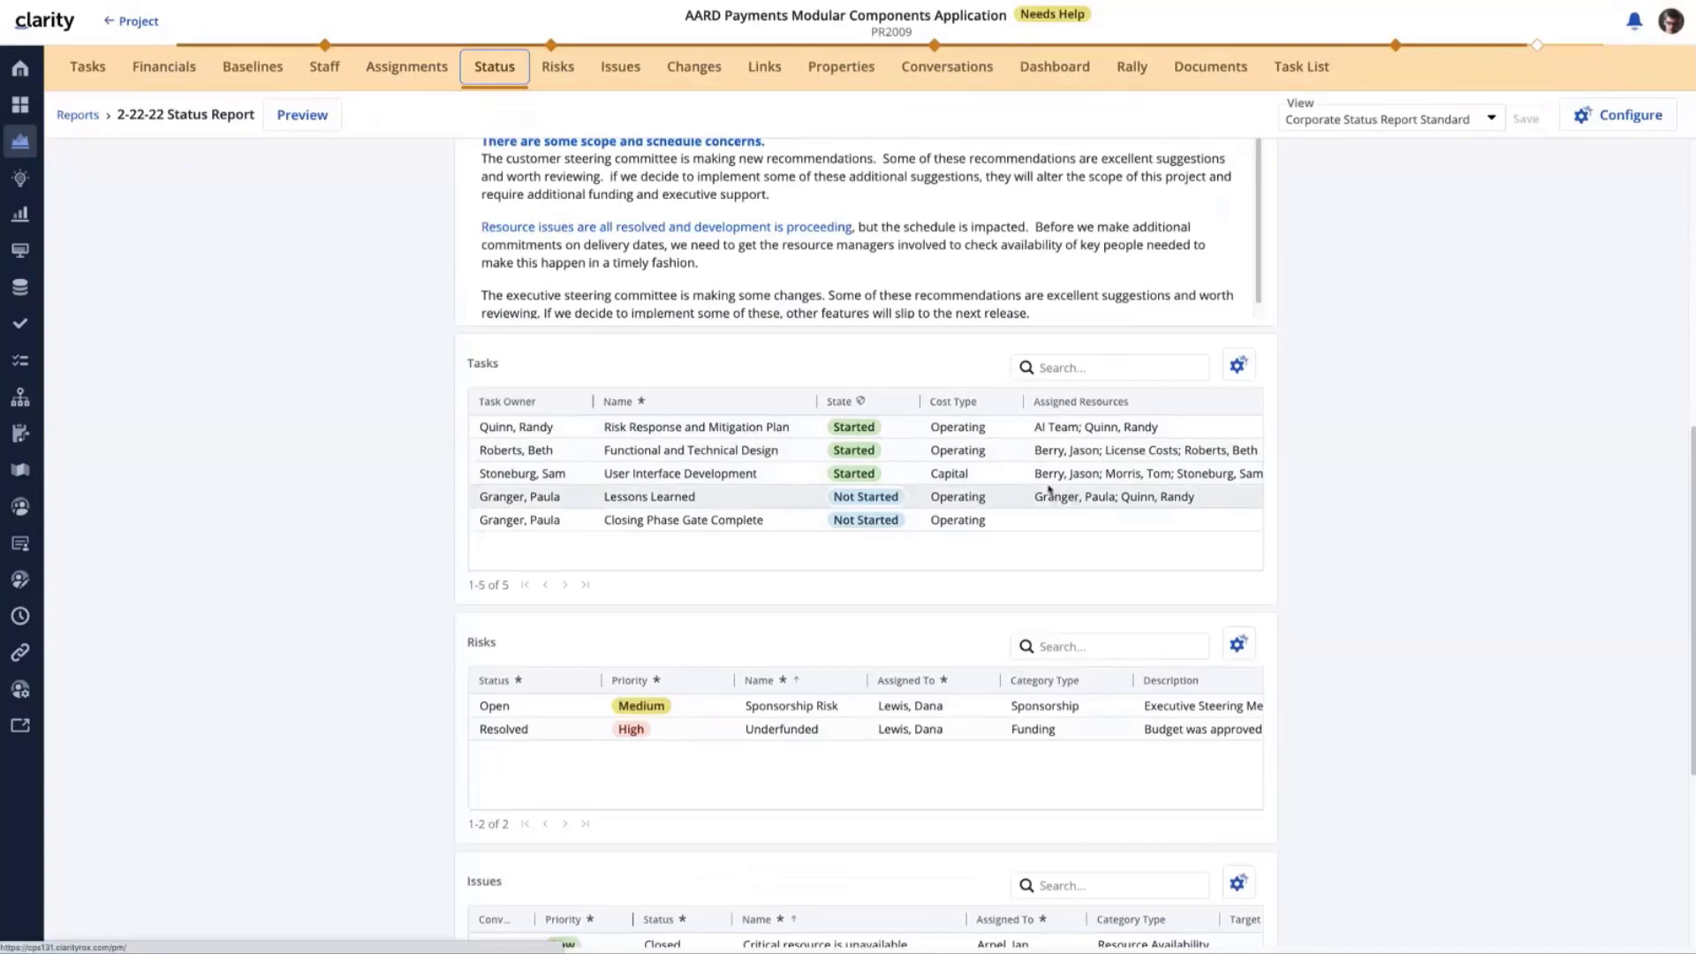
Search the report's Tasks table for "risk" and clear the search
click(1072, 366)
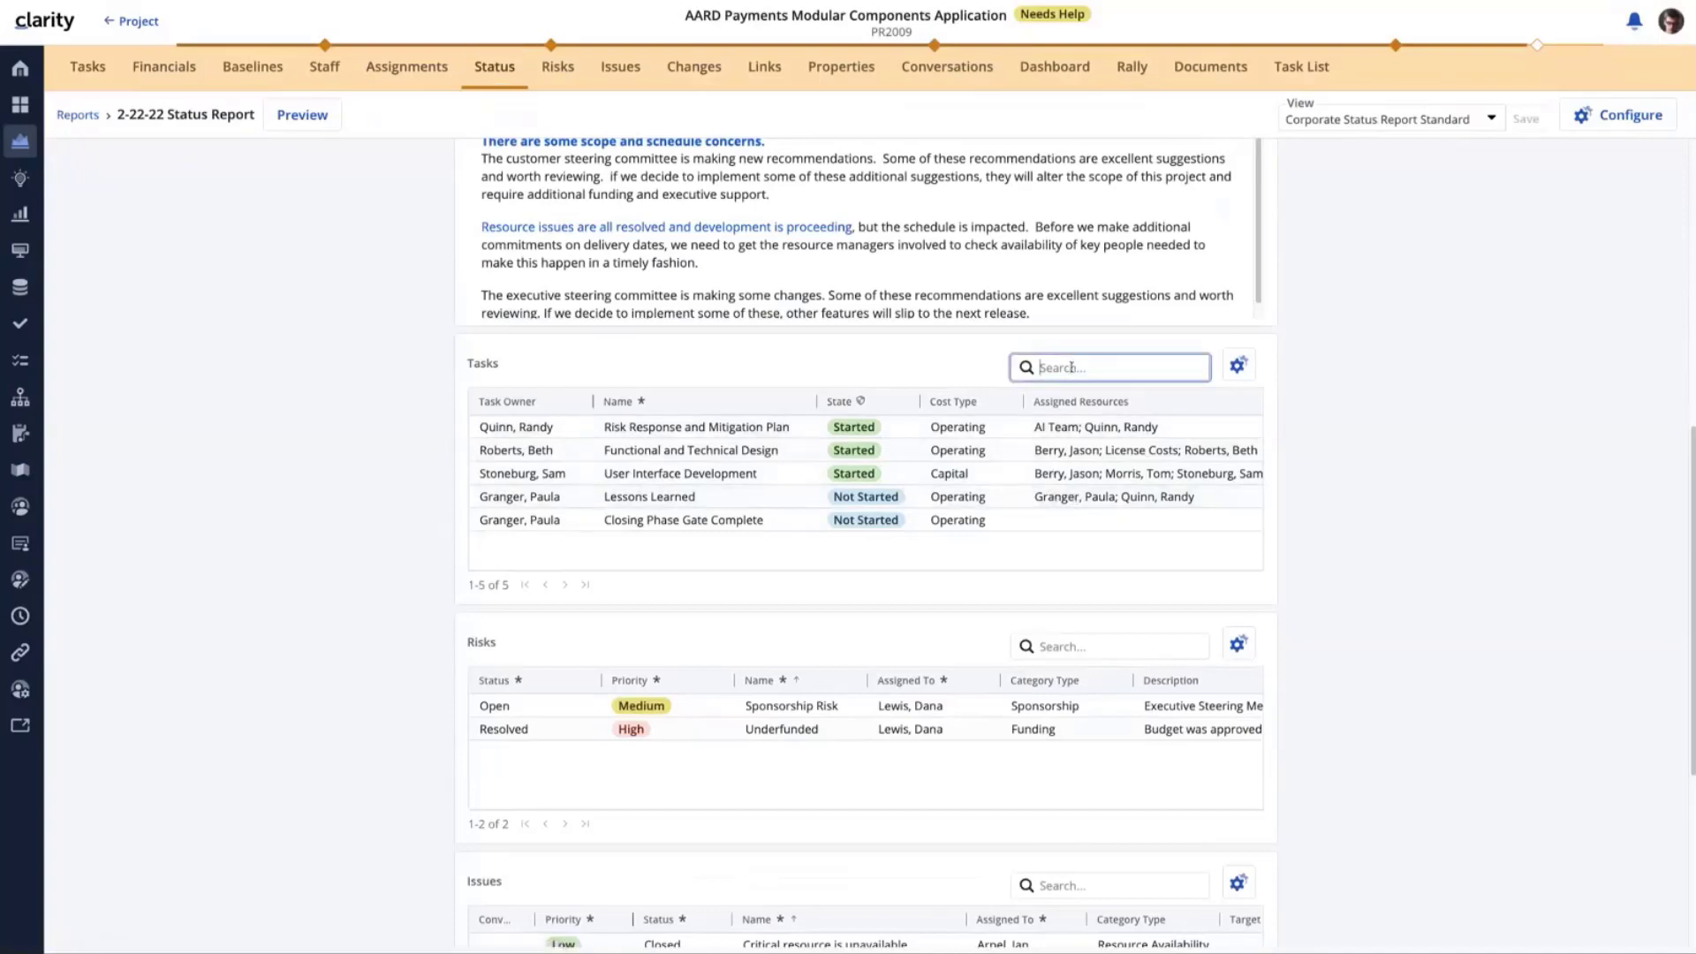
text(ris)
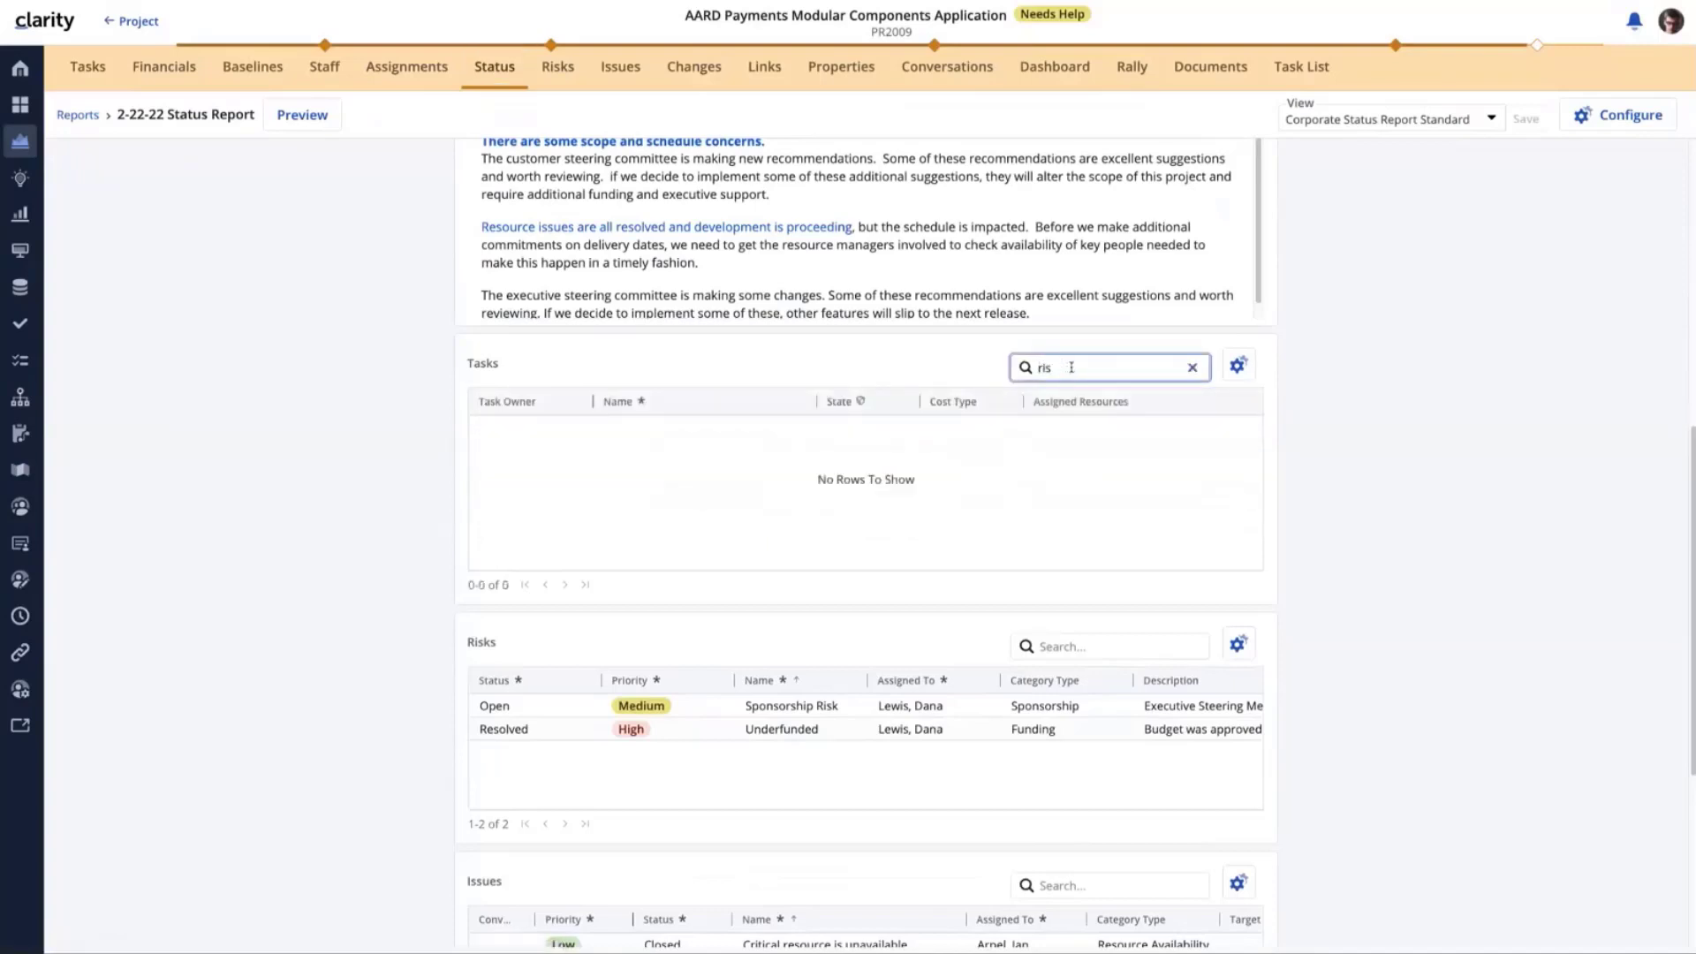
text(k)
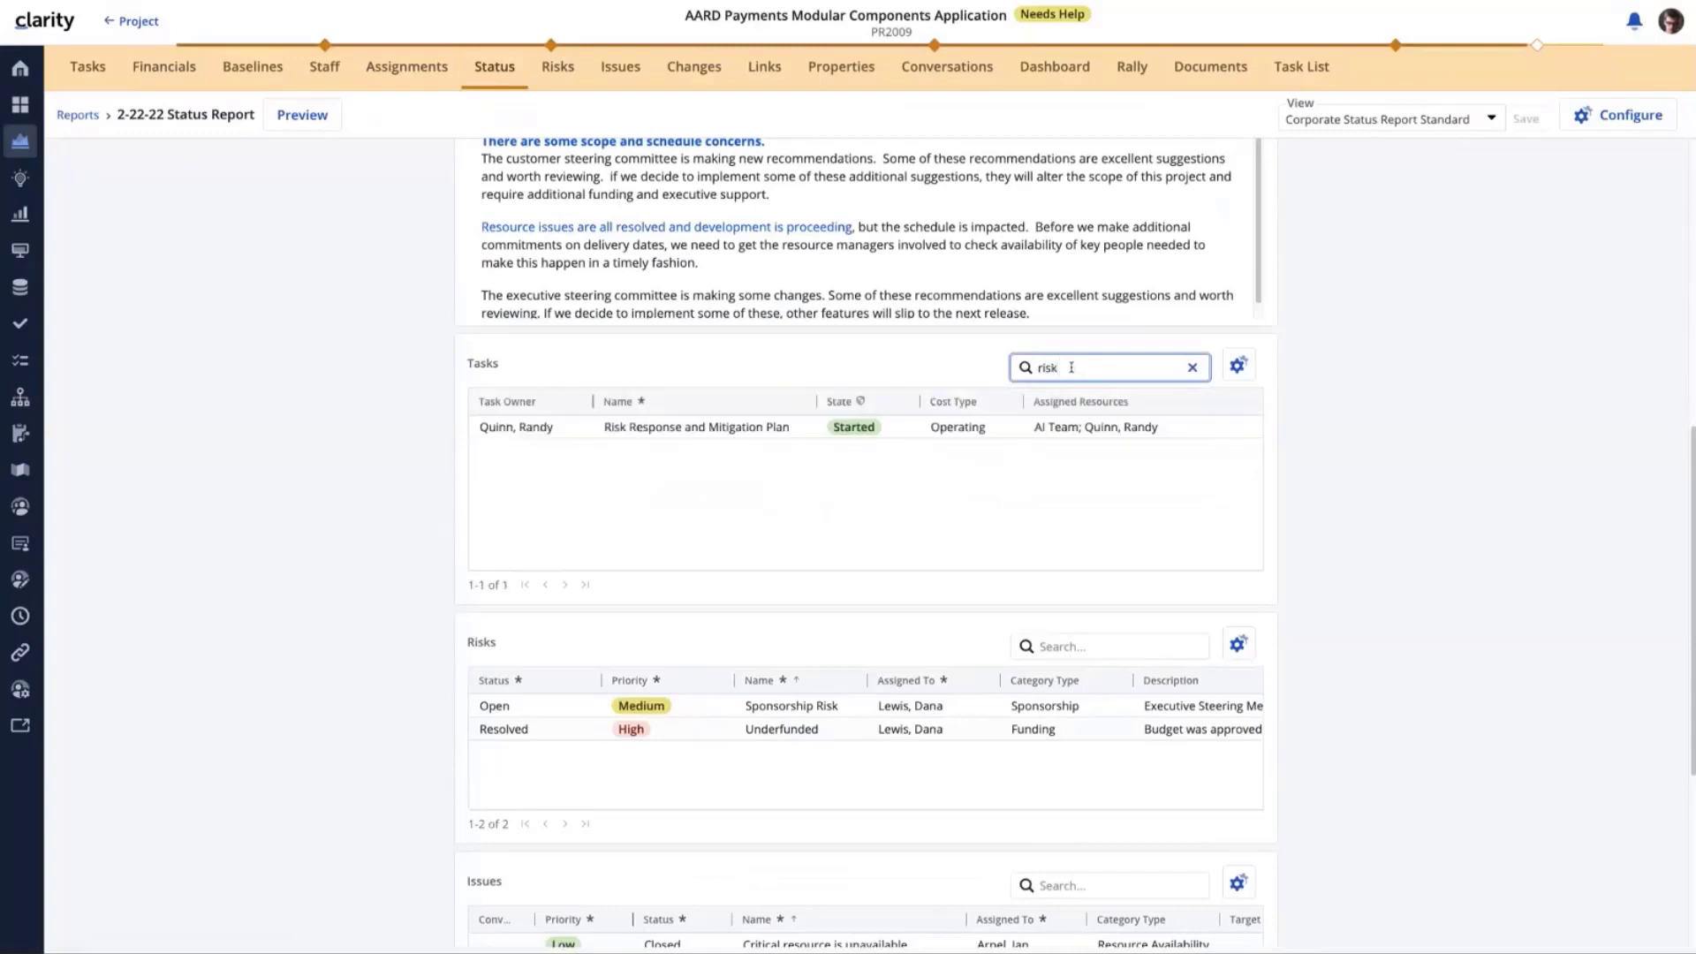
click(1192, 368)
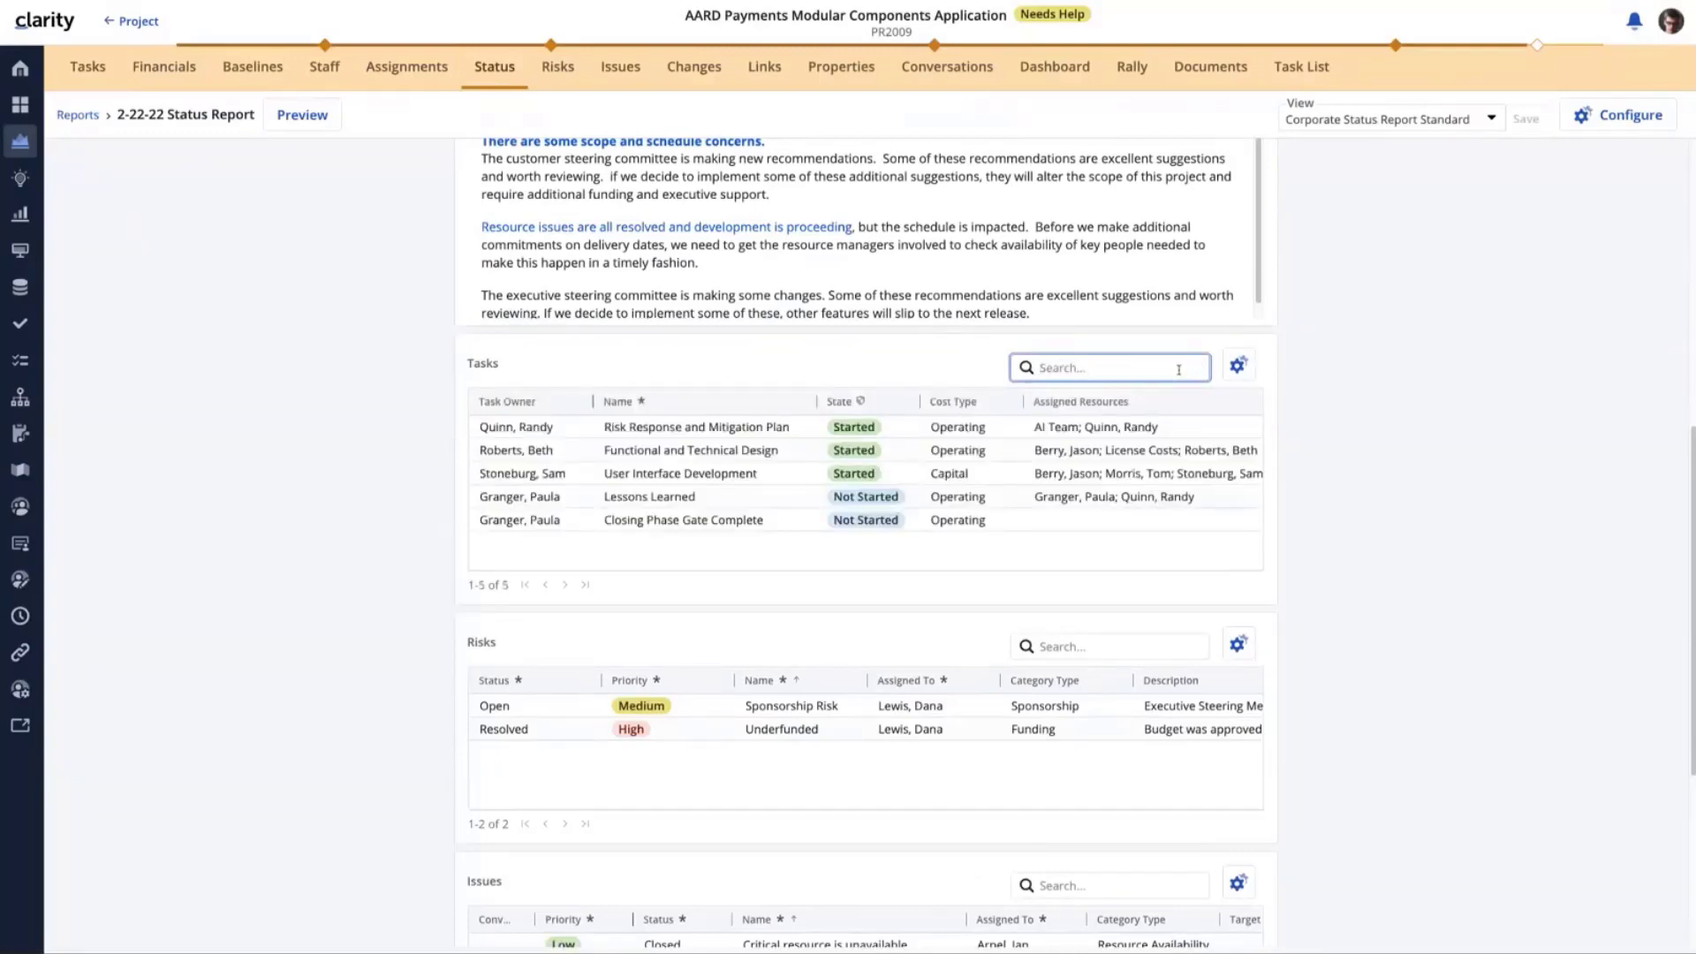
Open the settings of the report's Tasks table and view the columns available for it
click(1236, 367)
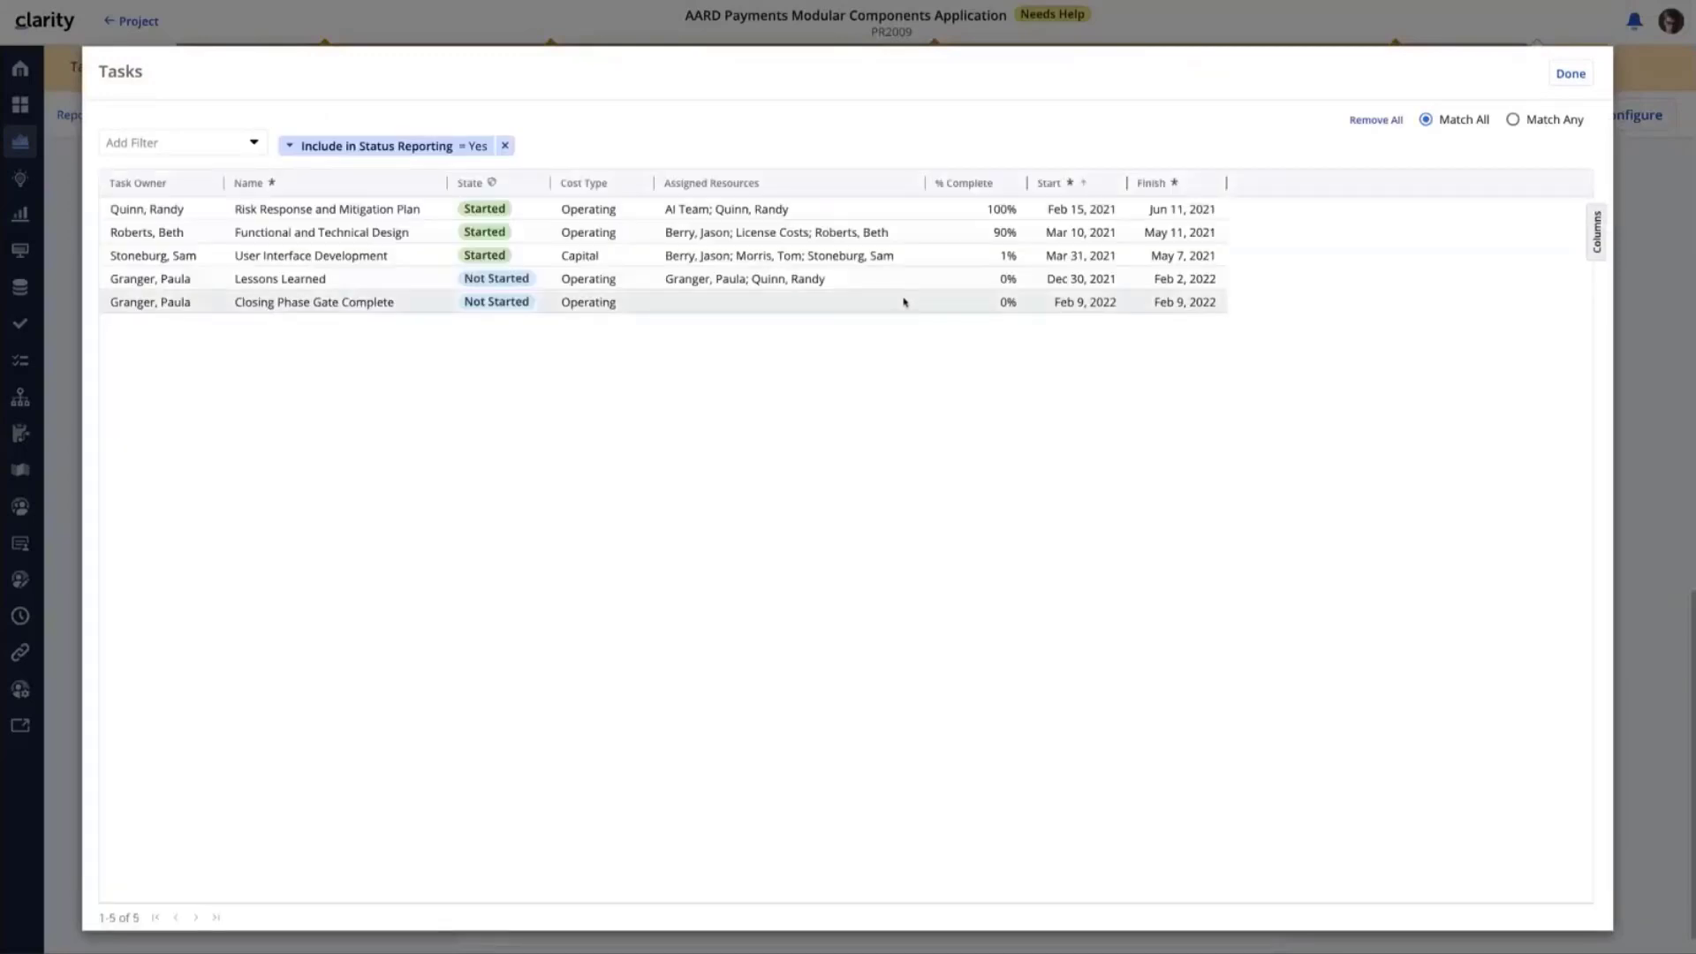
click(1596, 234)
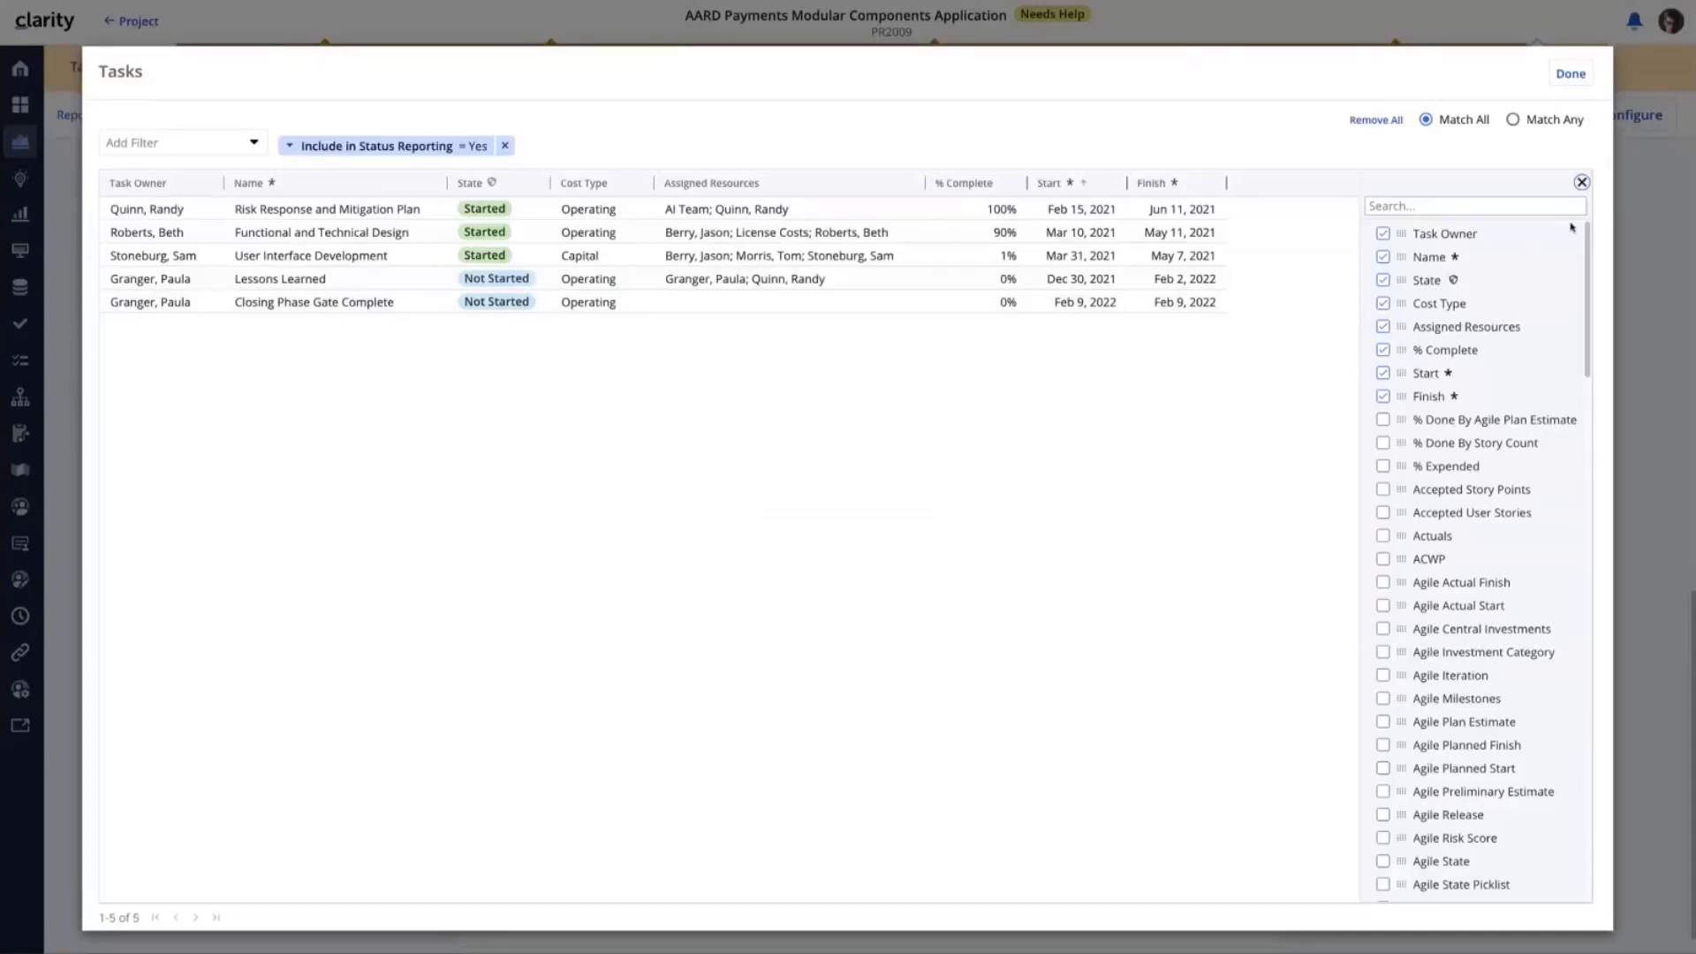
click(1582, 184)
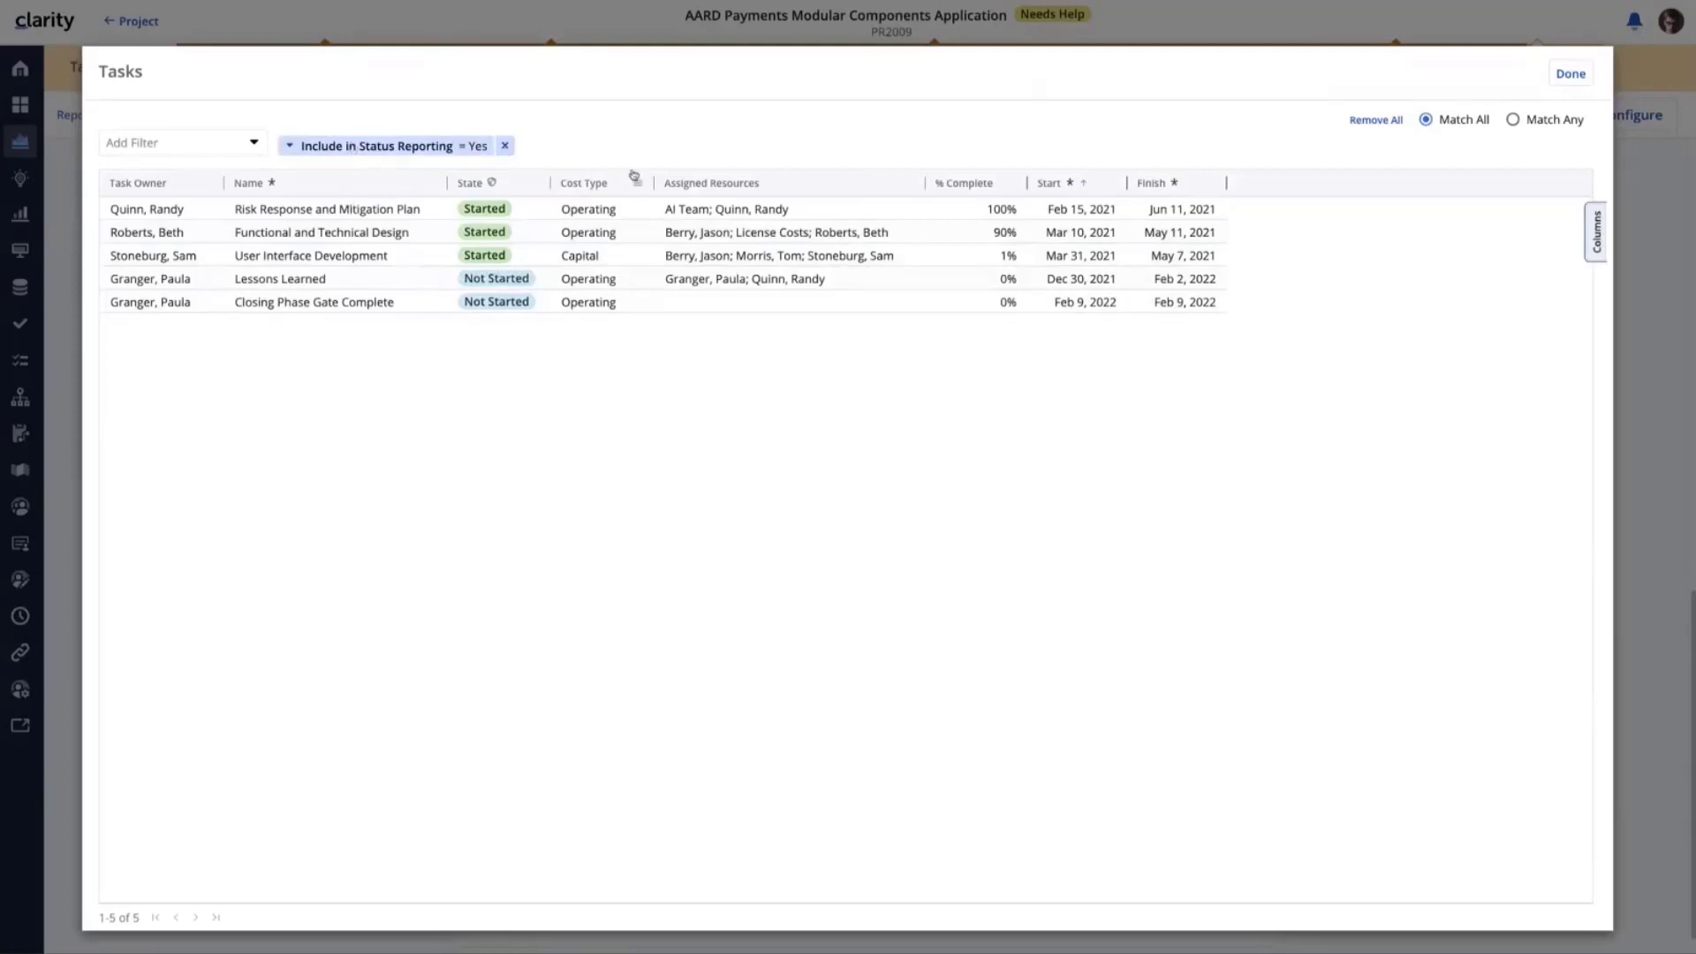
Remove the Tasks table's filter, add it again as Include in Status Reporting equal to Yes, and close the table's settings
click(505, 144)
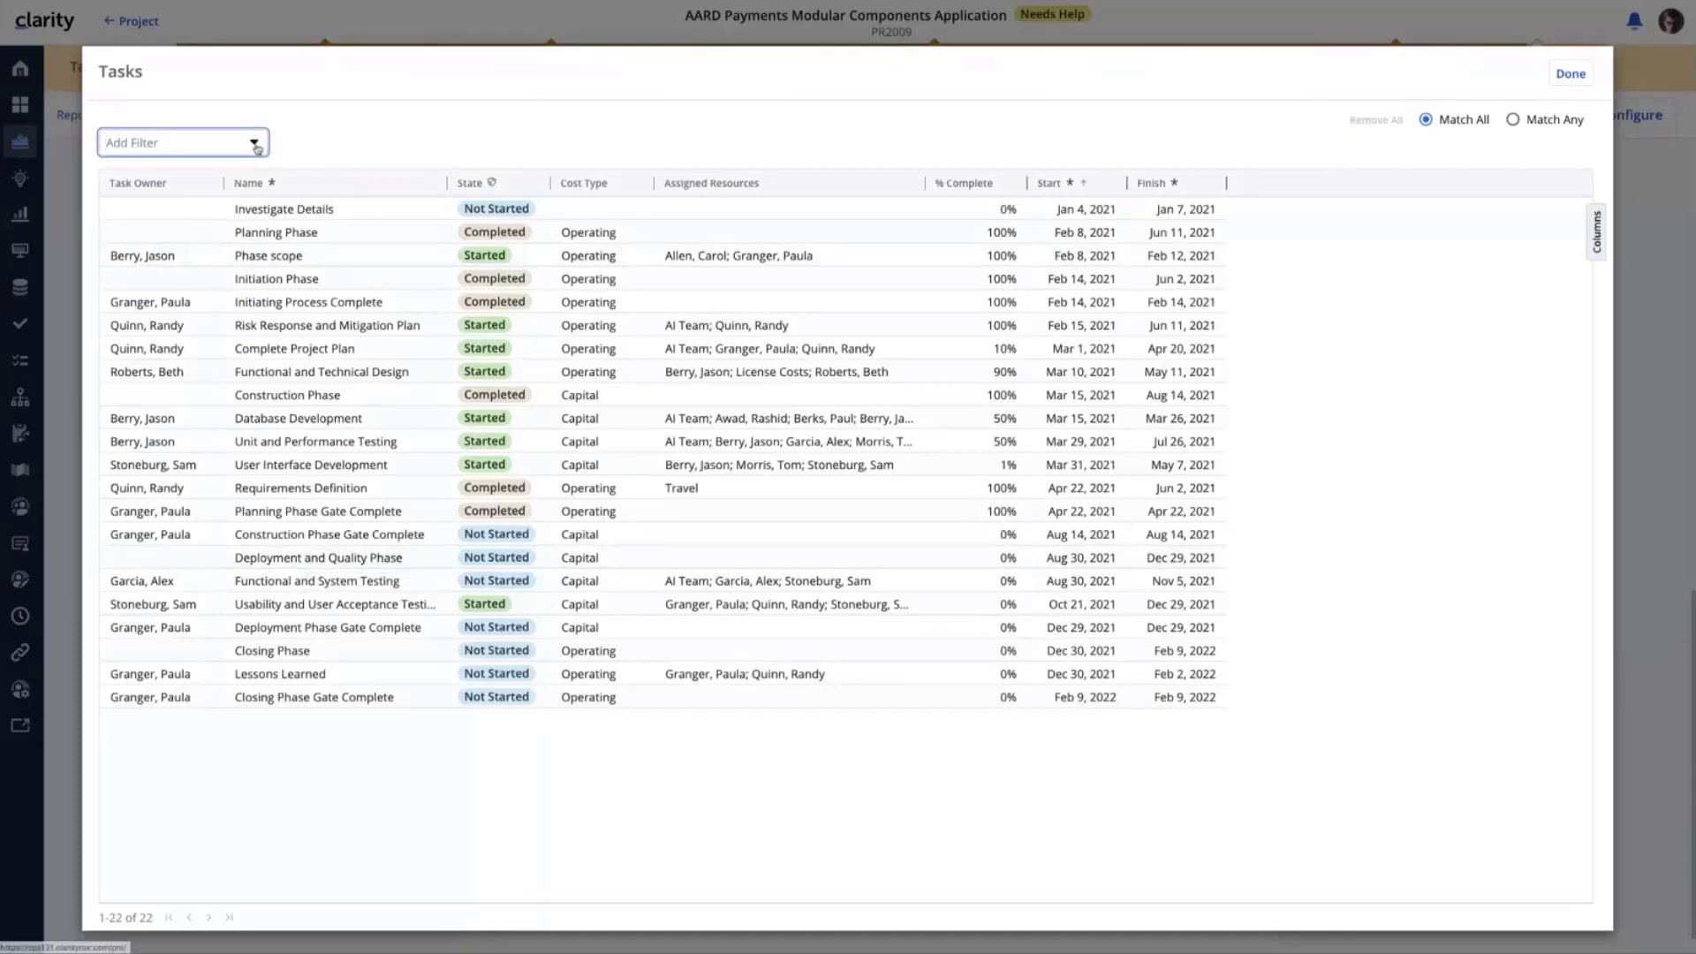
click(177, 142)
click(176, 200)
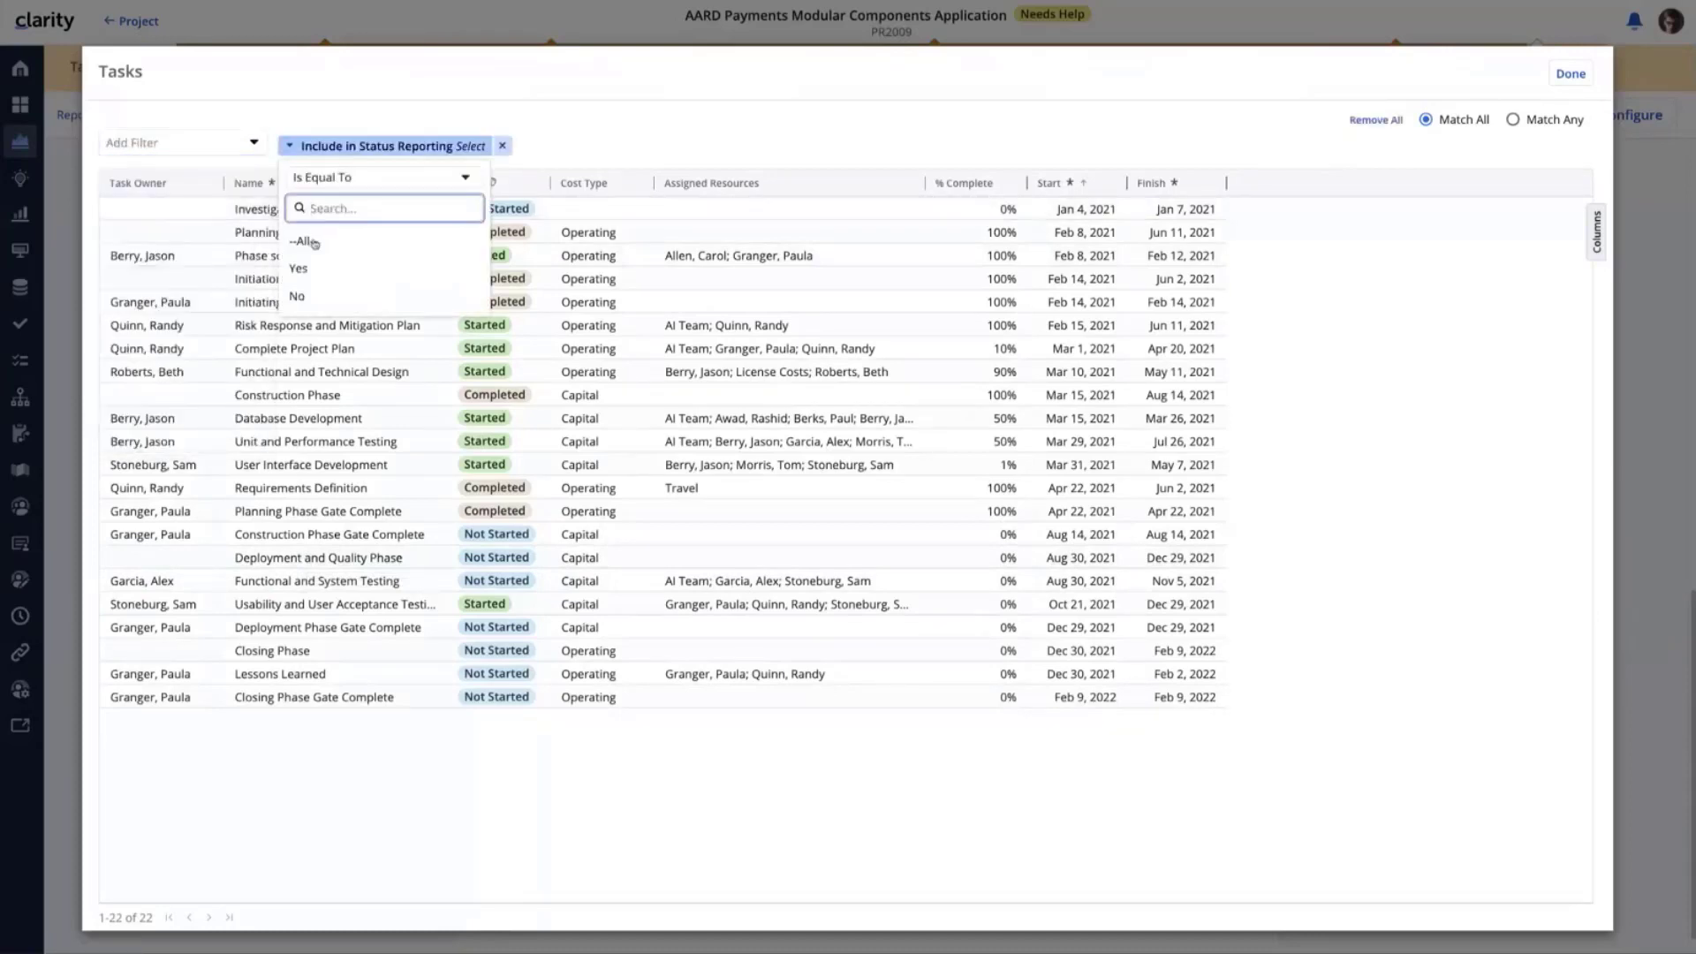
click(301, 268)
click(615, 142)
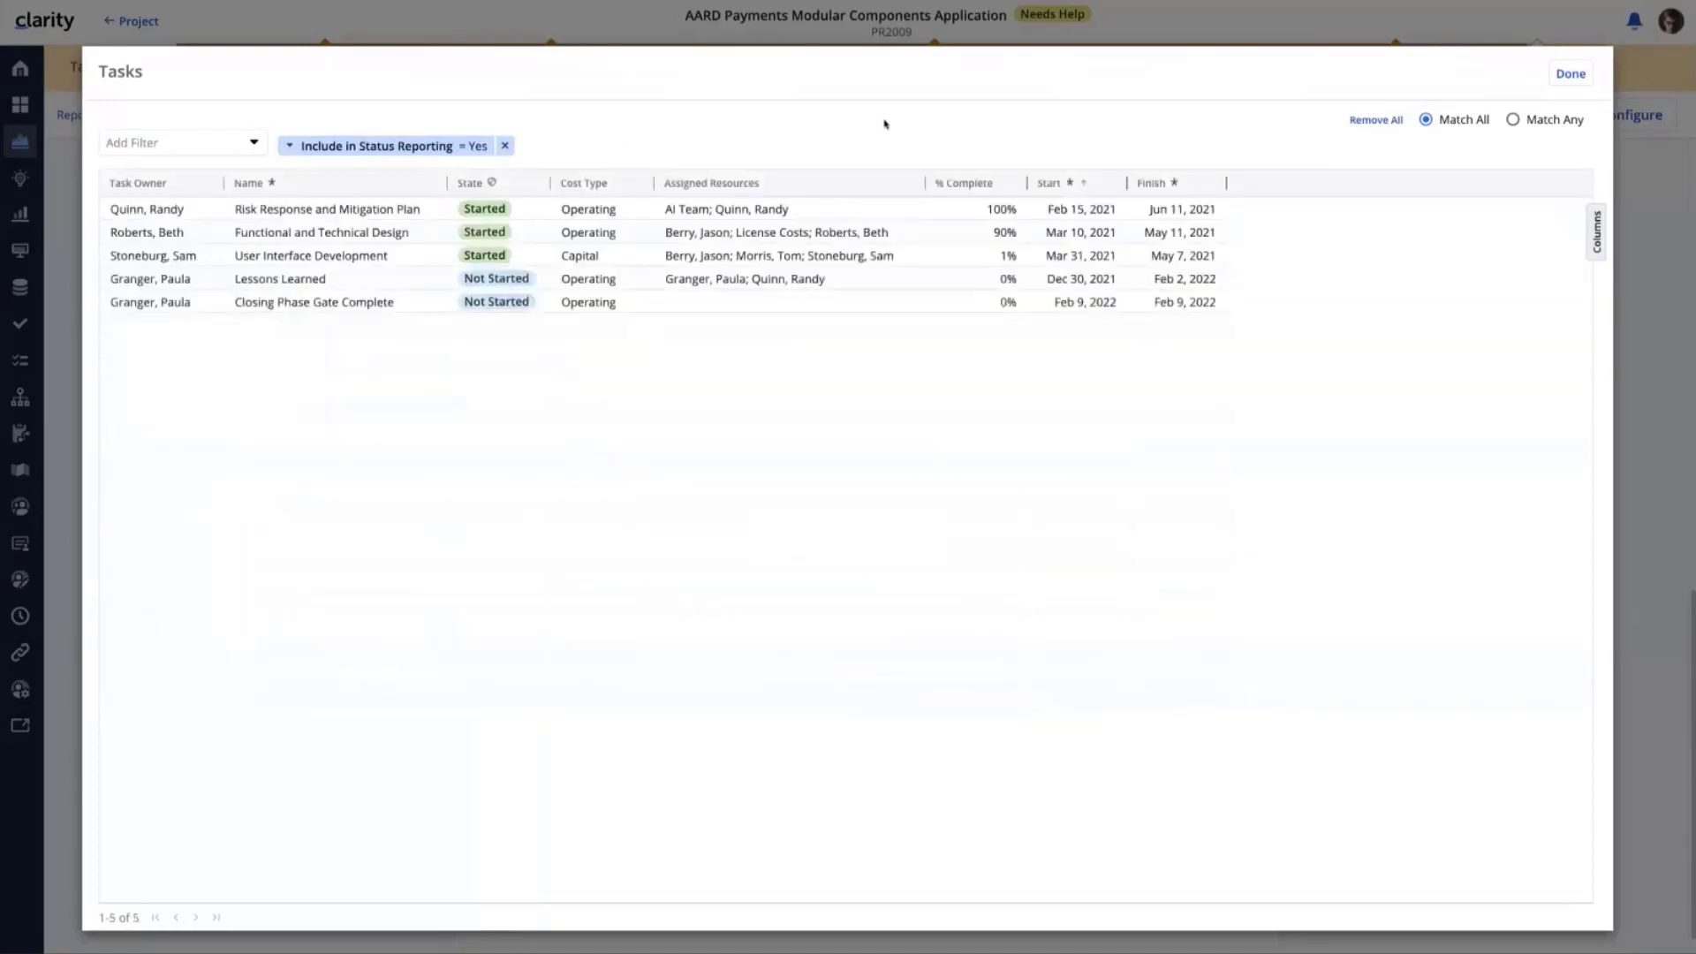
click(1570, 75)
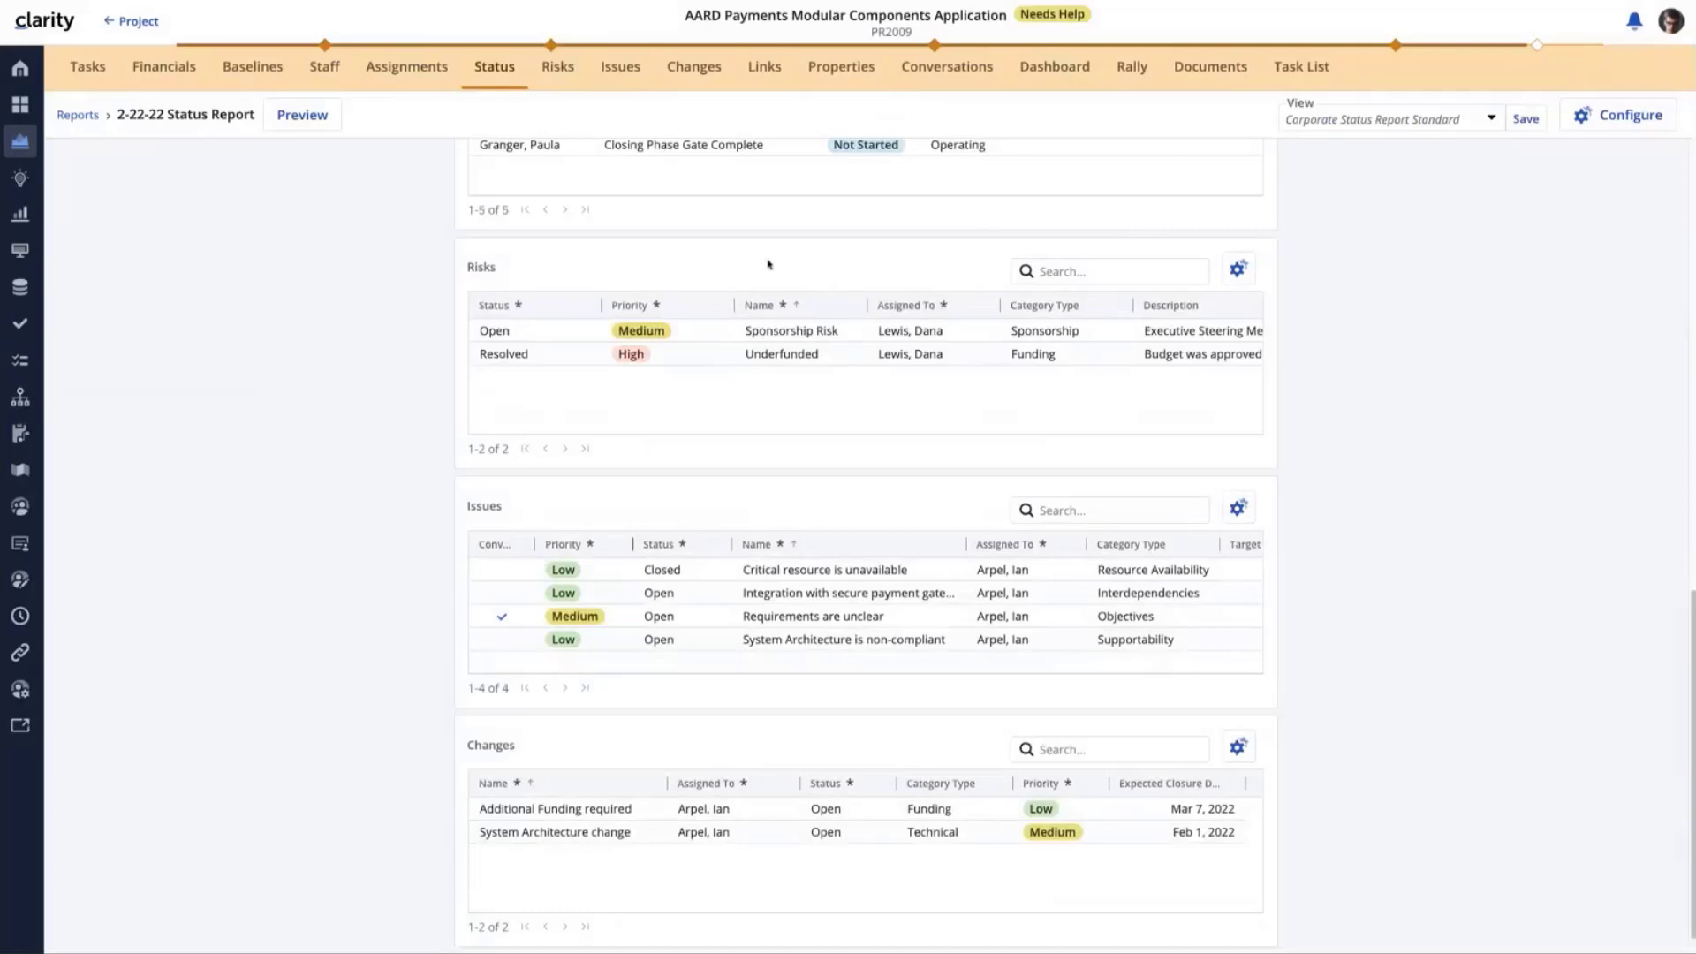
Open the settings of the report's Risks table, view its available filter fields and columns, and close them
click(1253, 278)
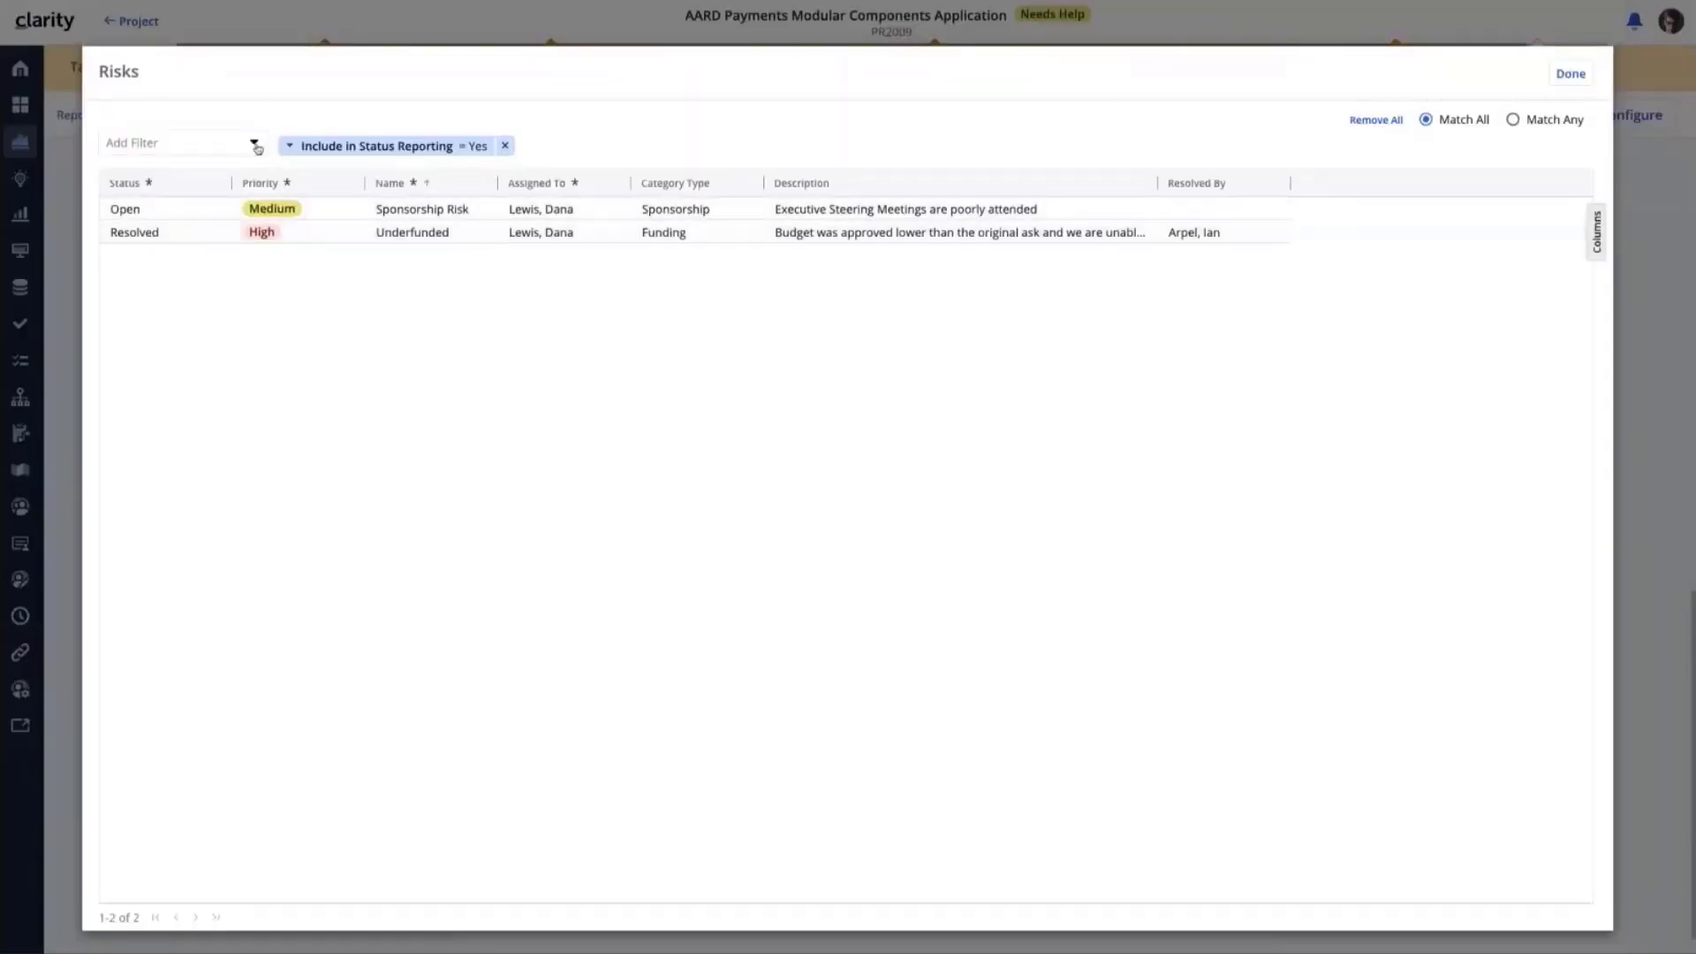
click(253, 142)
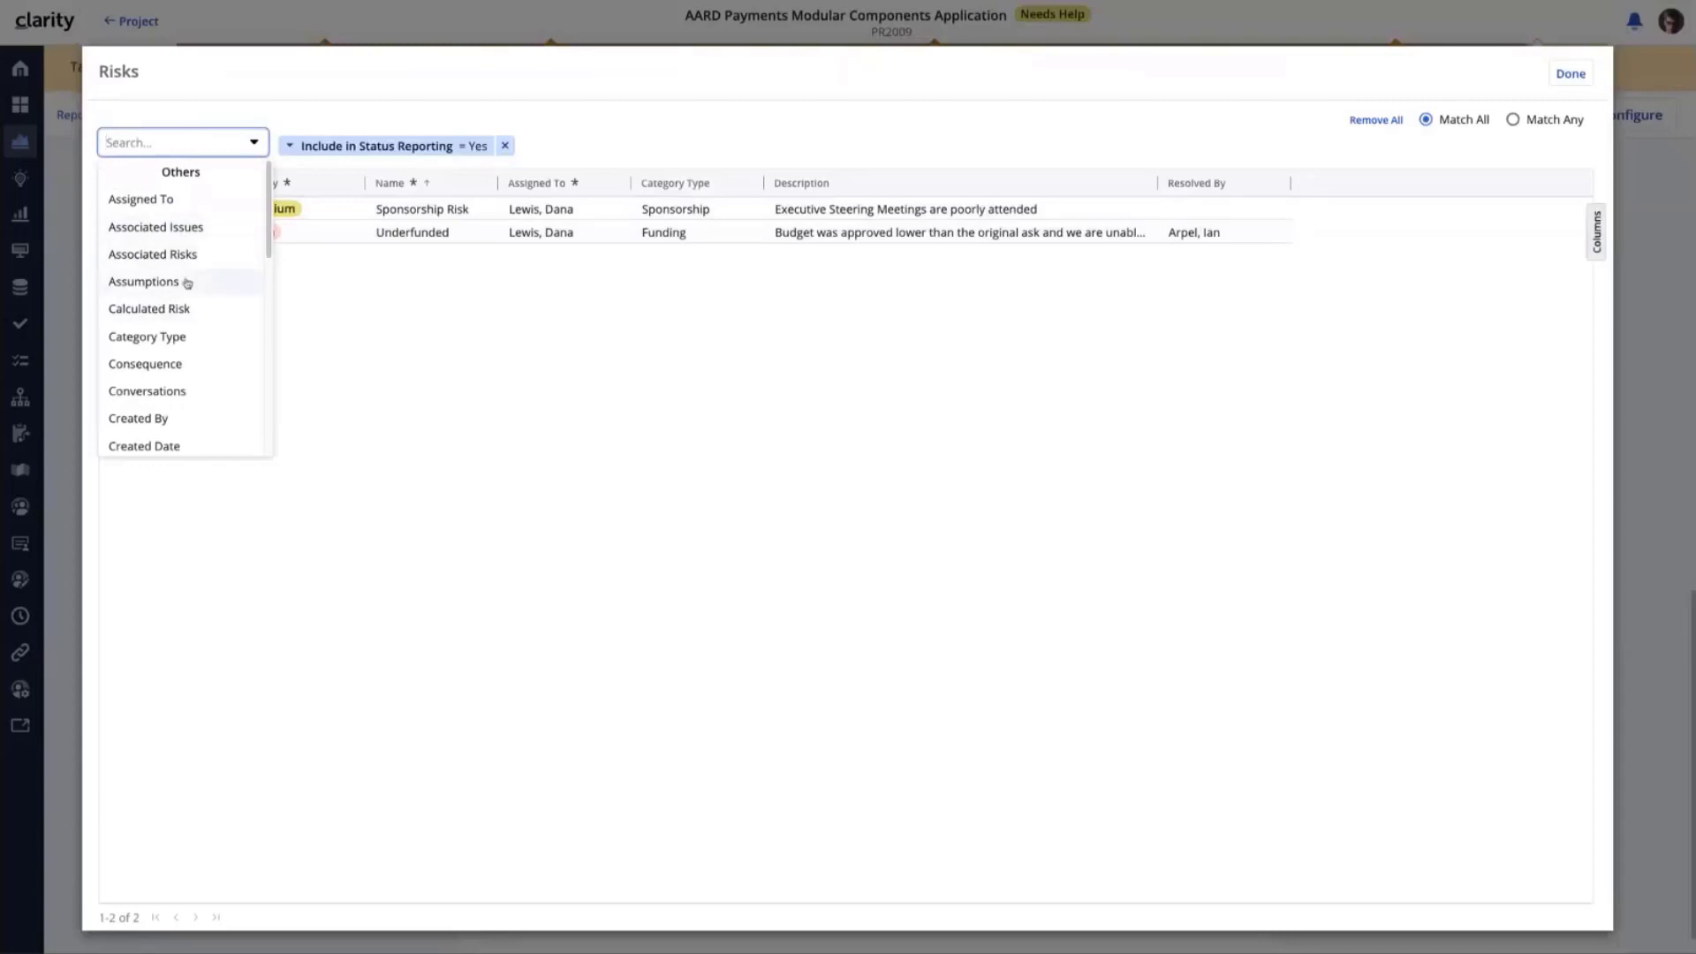
click(1600, 236)
click(1580, 183)
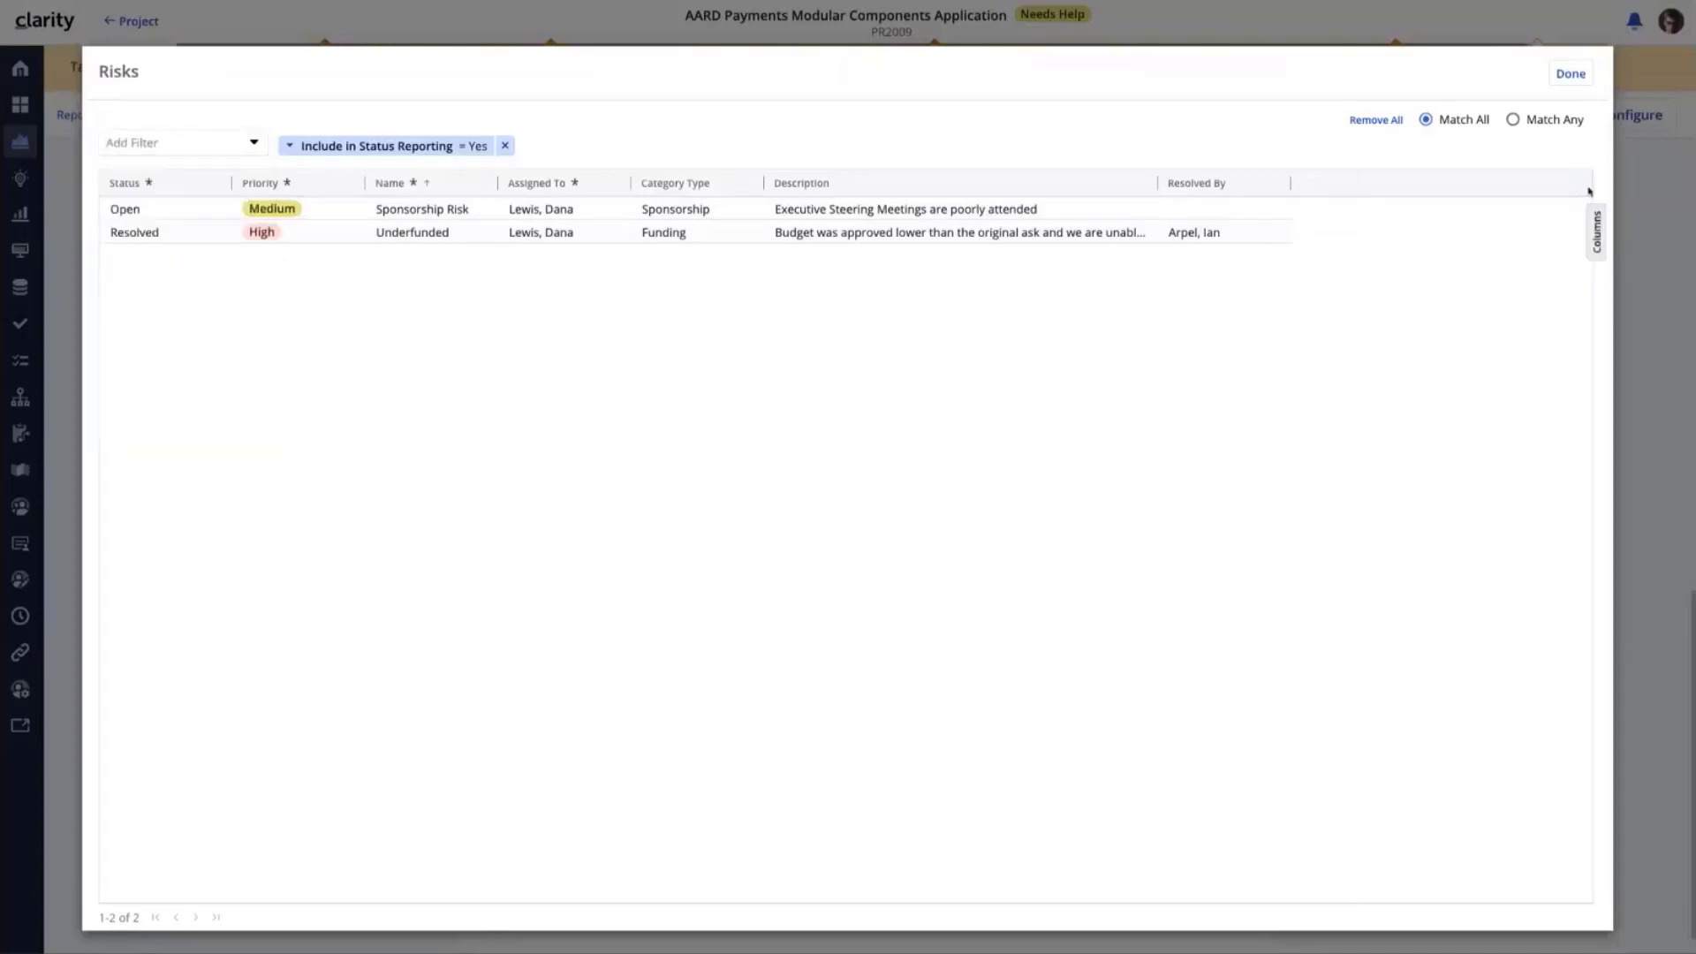
click(1565, 76)
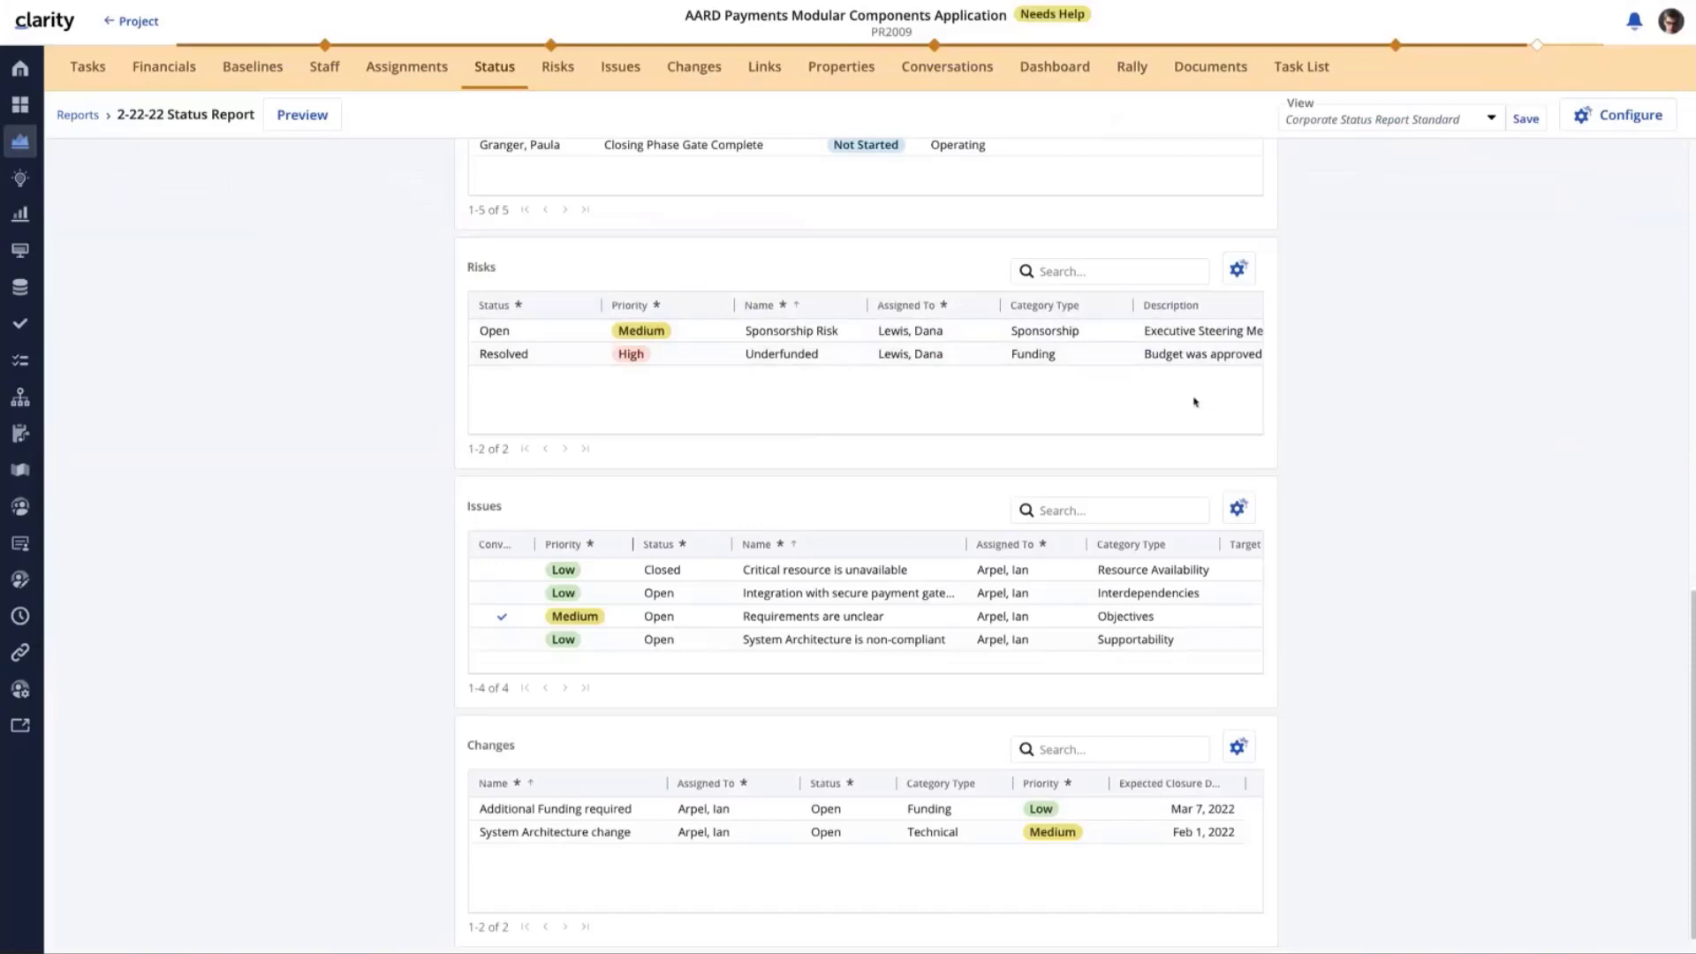
Look over the status report, put its layout into configuration mode, and browse the widgets and fields available for the canvas
scroll(1105, 410, up, 15)
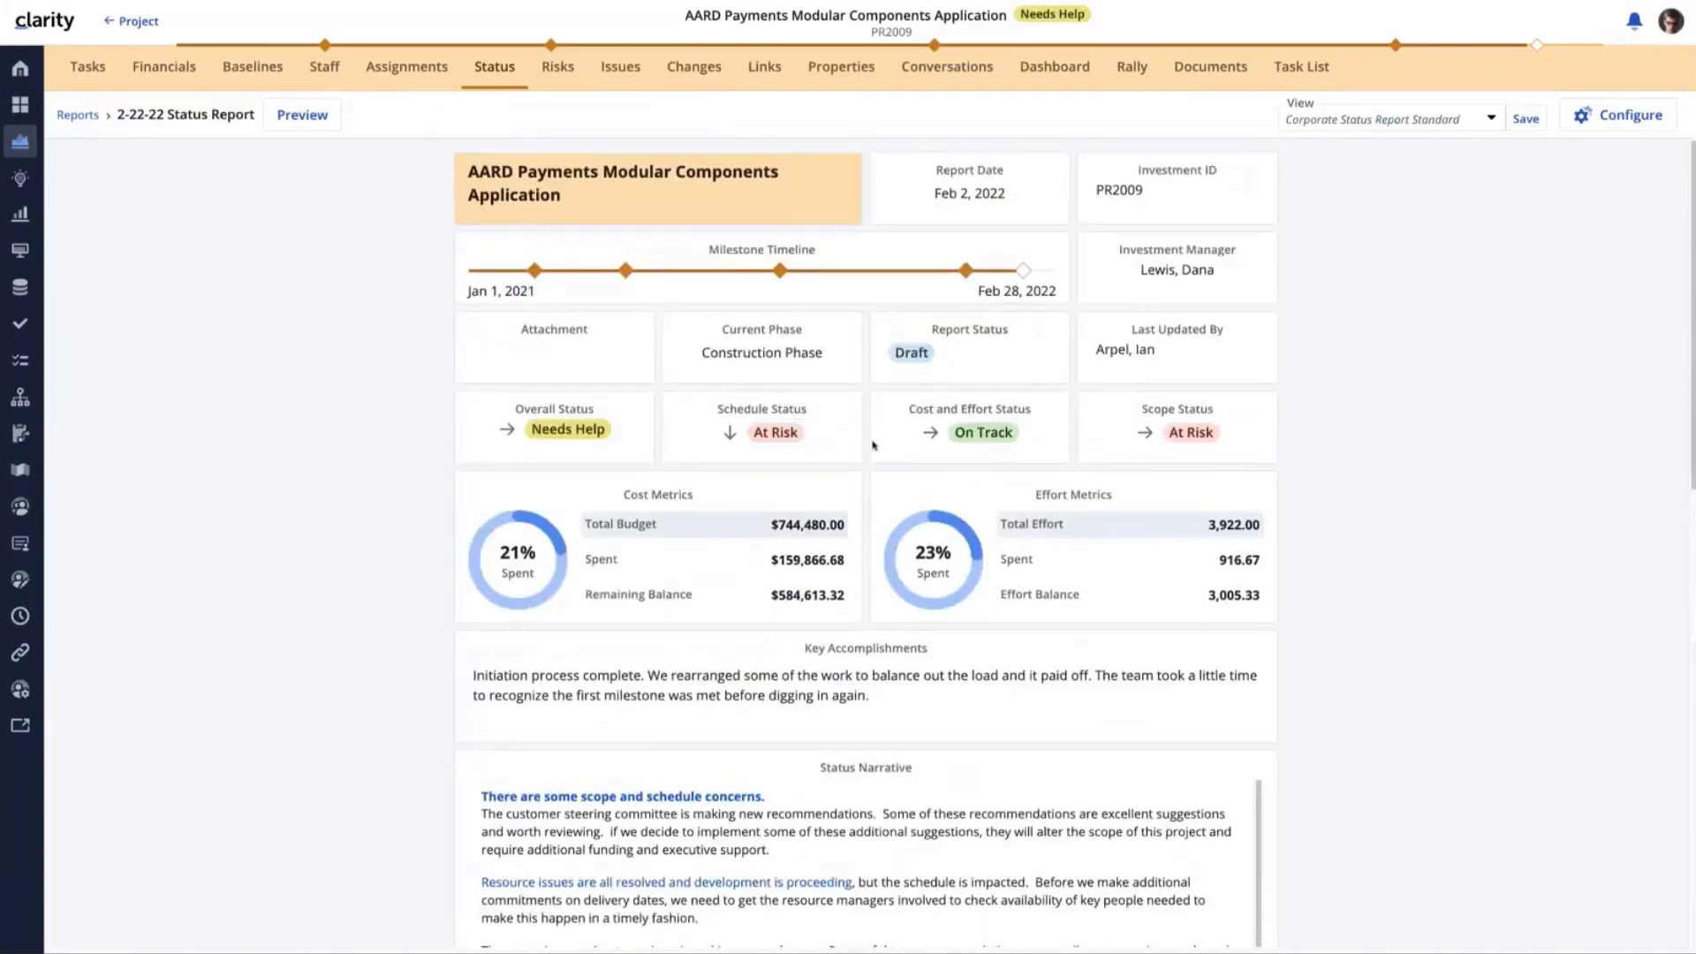
scroll(1128, 484, down, 10)
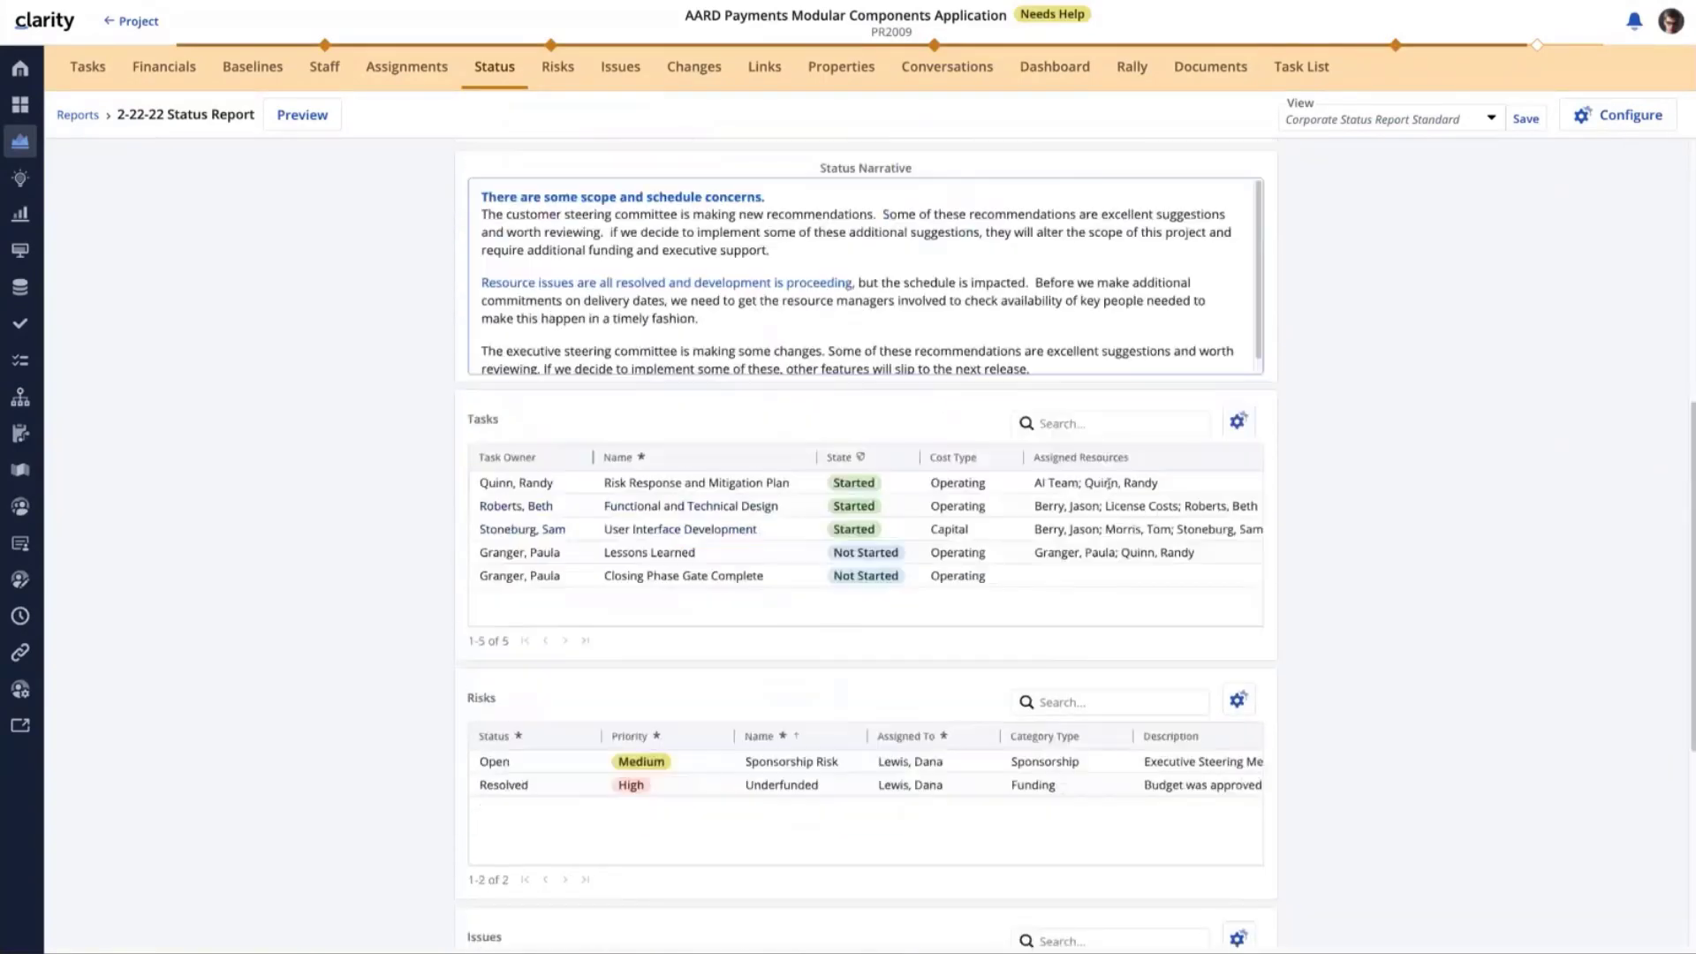
scroll(894, 547, up, 3)
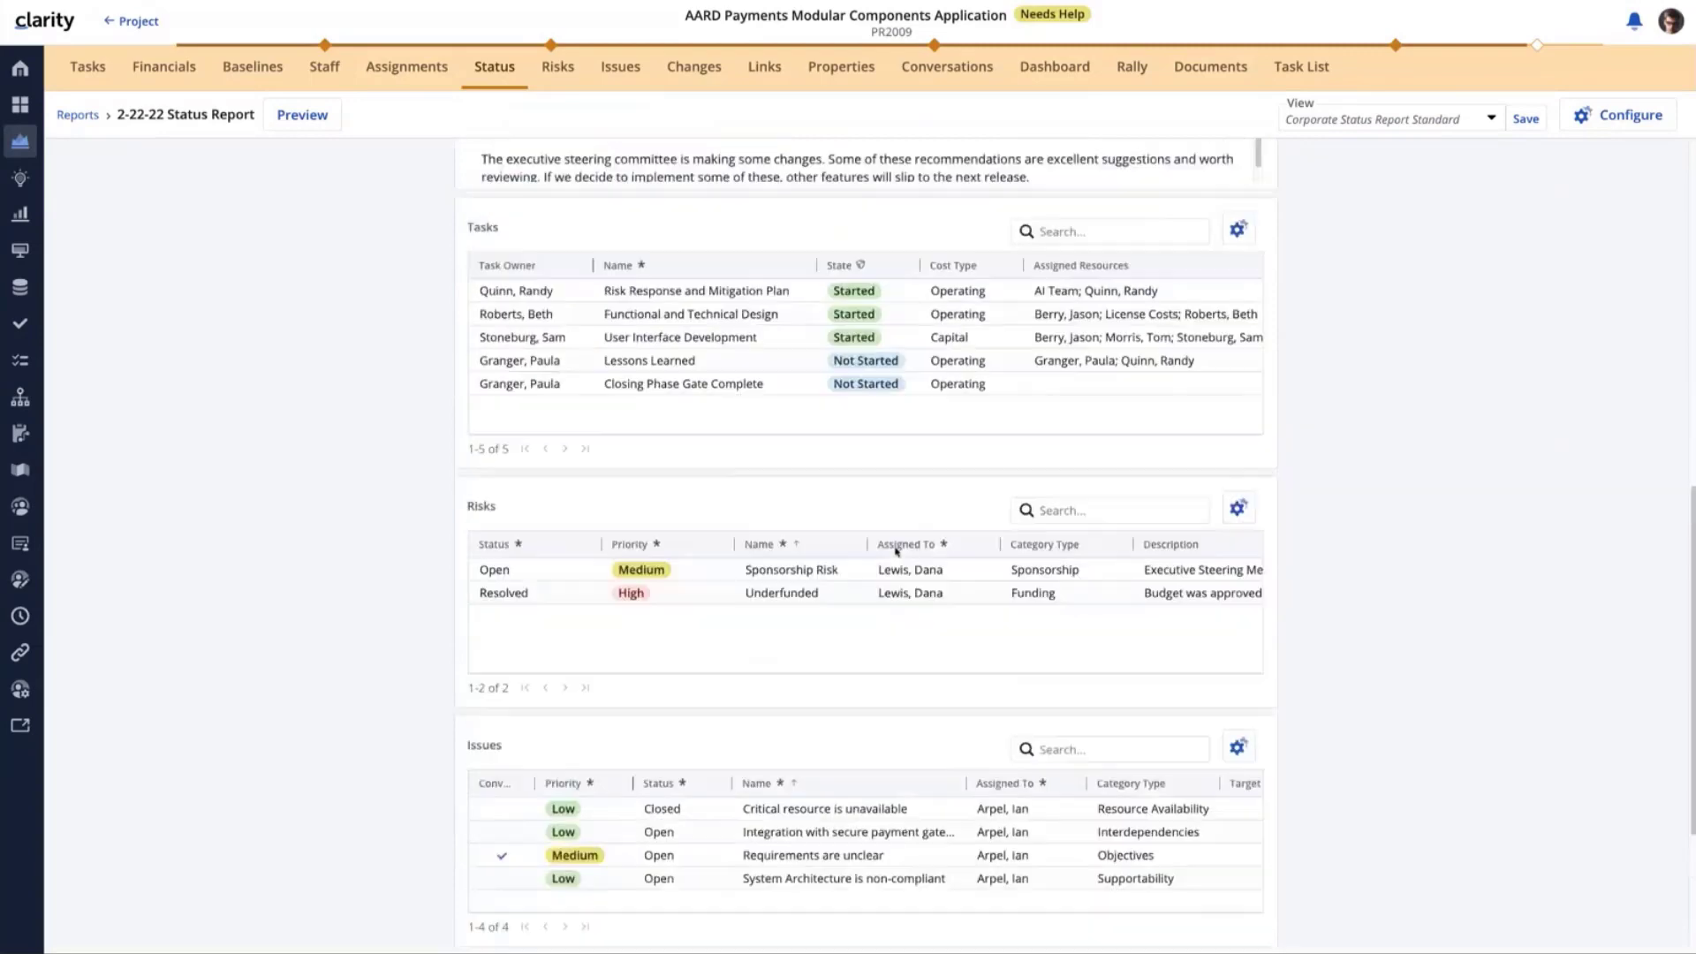
scroll(895, 548, up, 6)
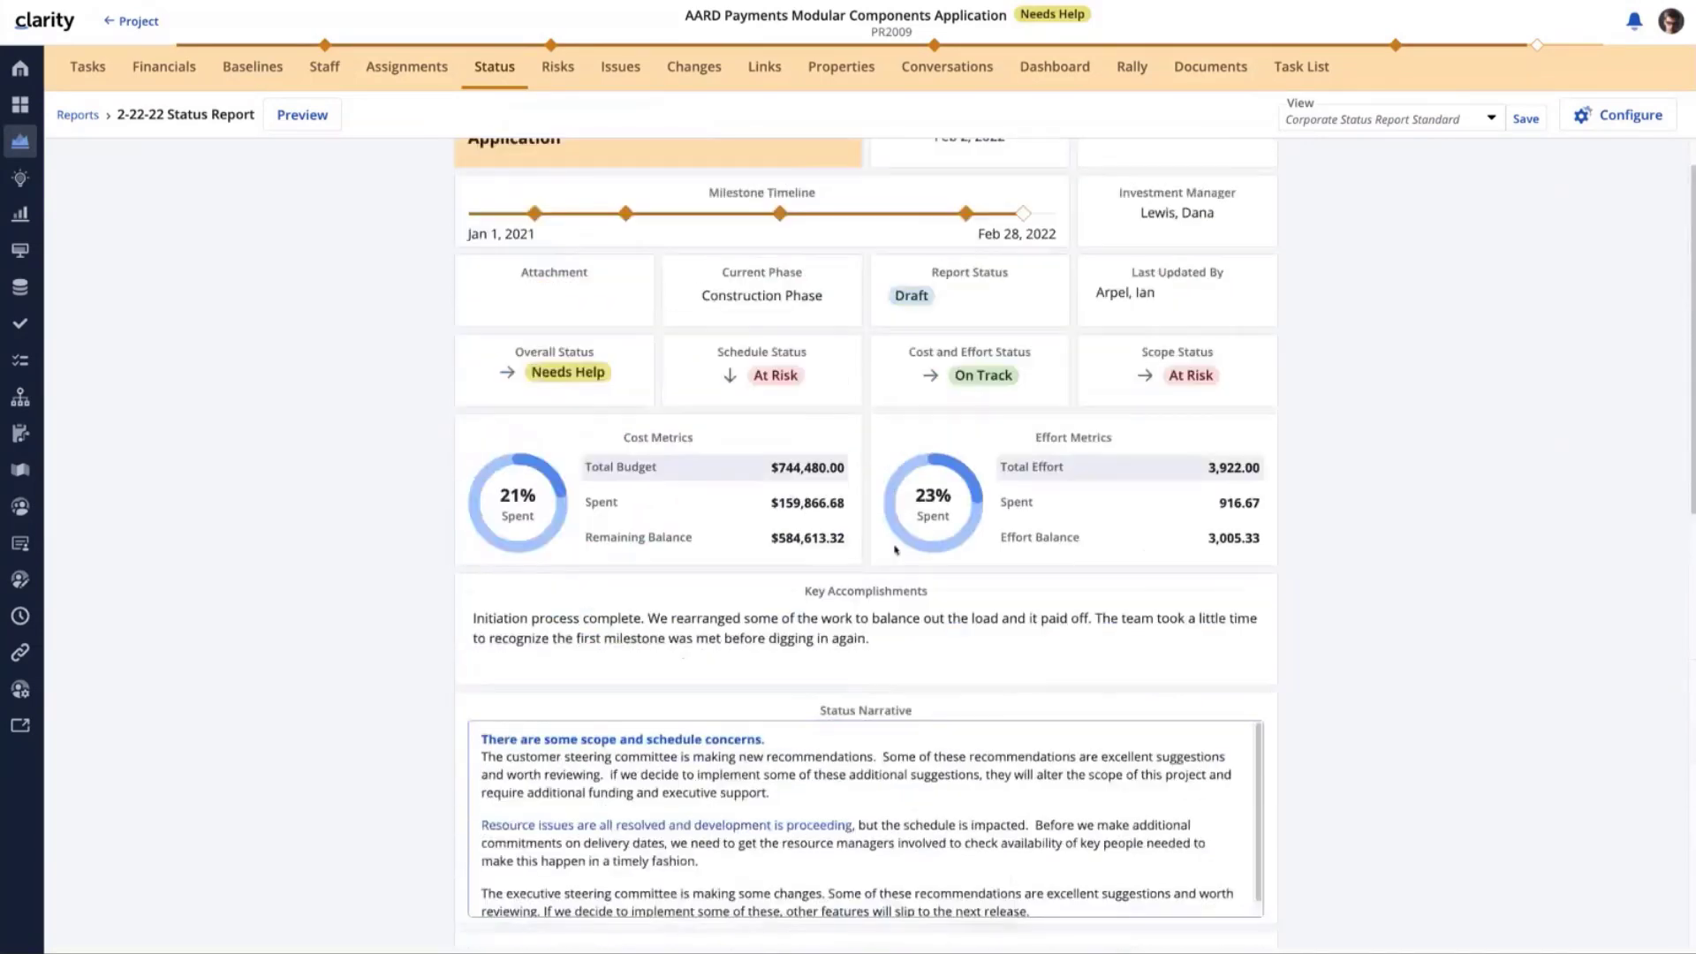
click(1632, 124)
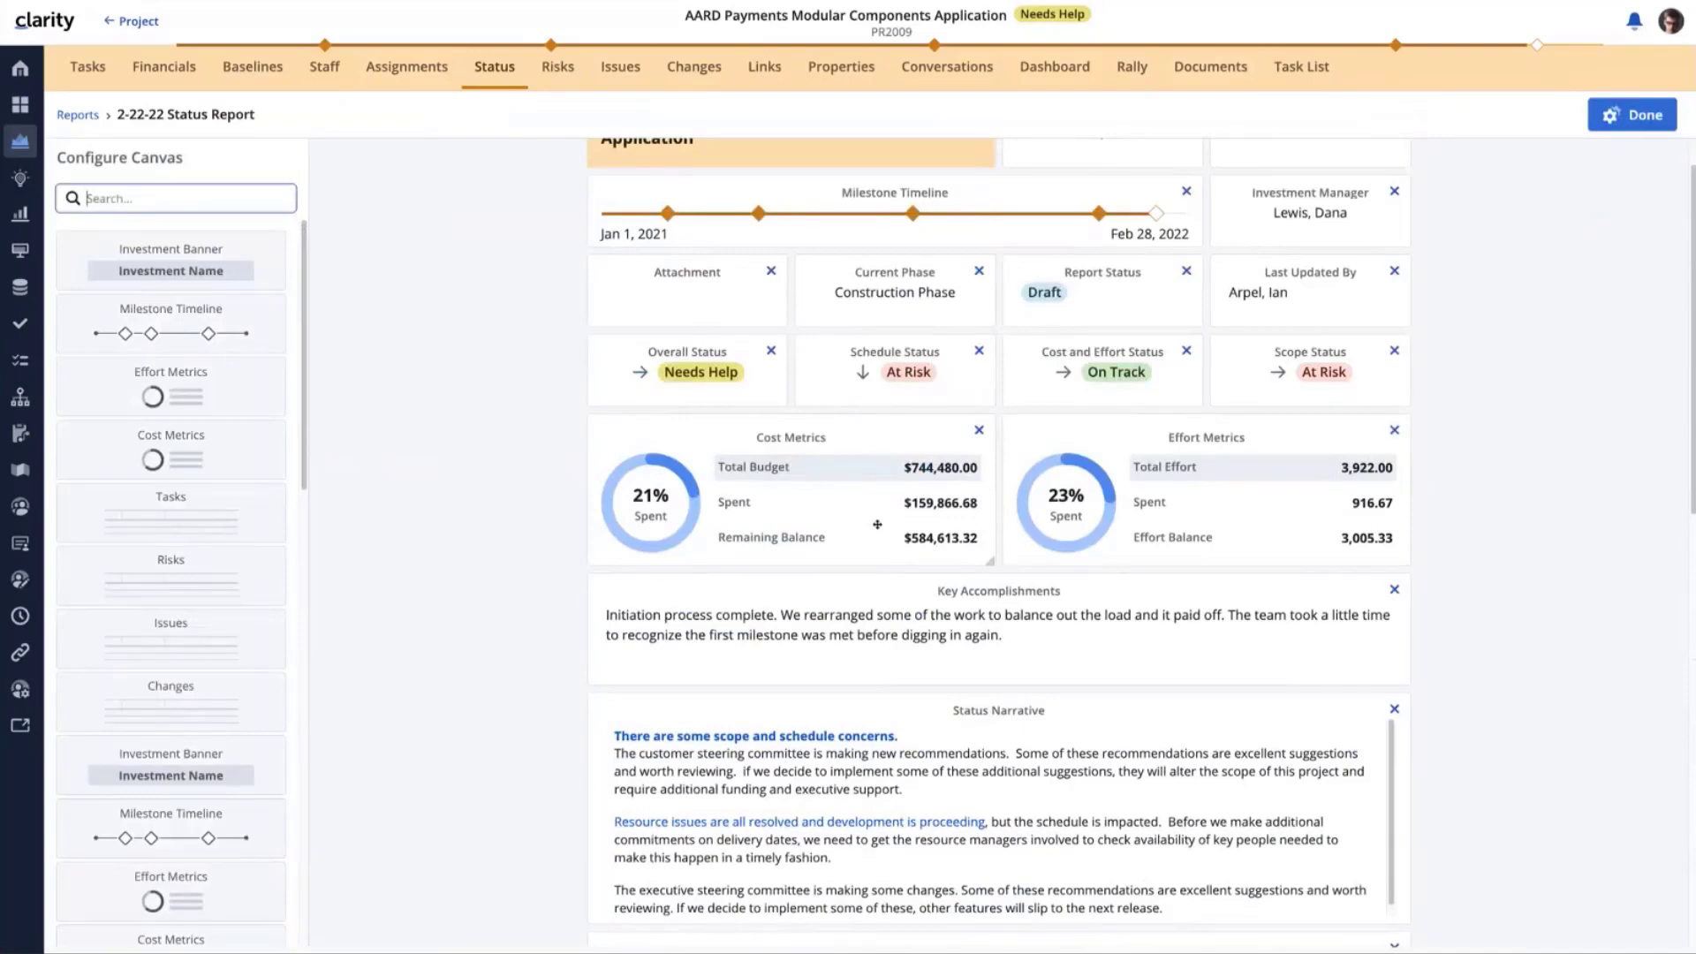
scroll(877, 524, down, 3)
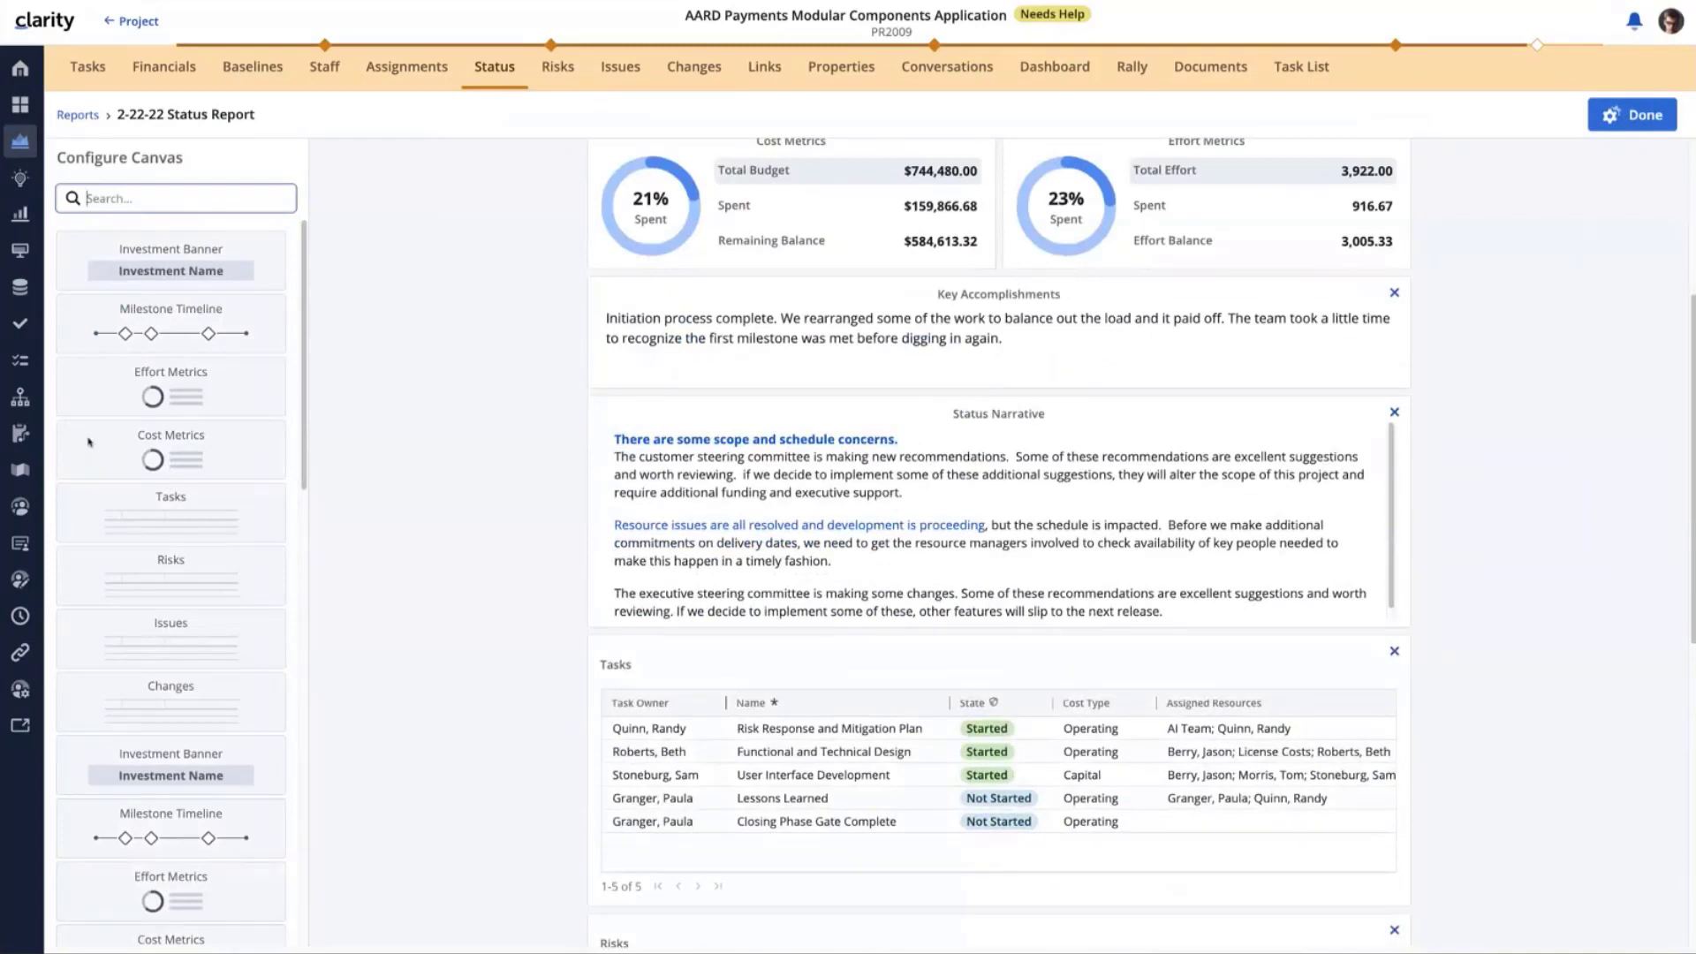
scroll(162, 531, down, 8)
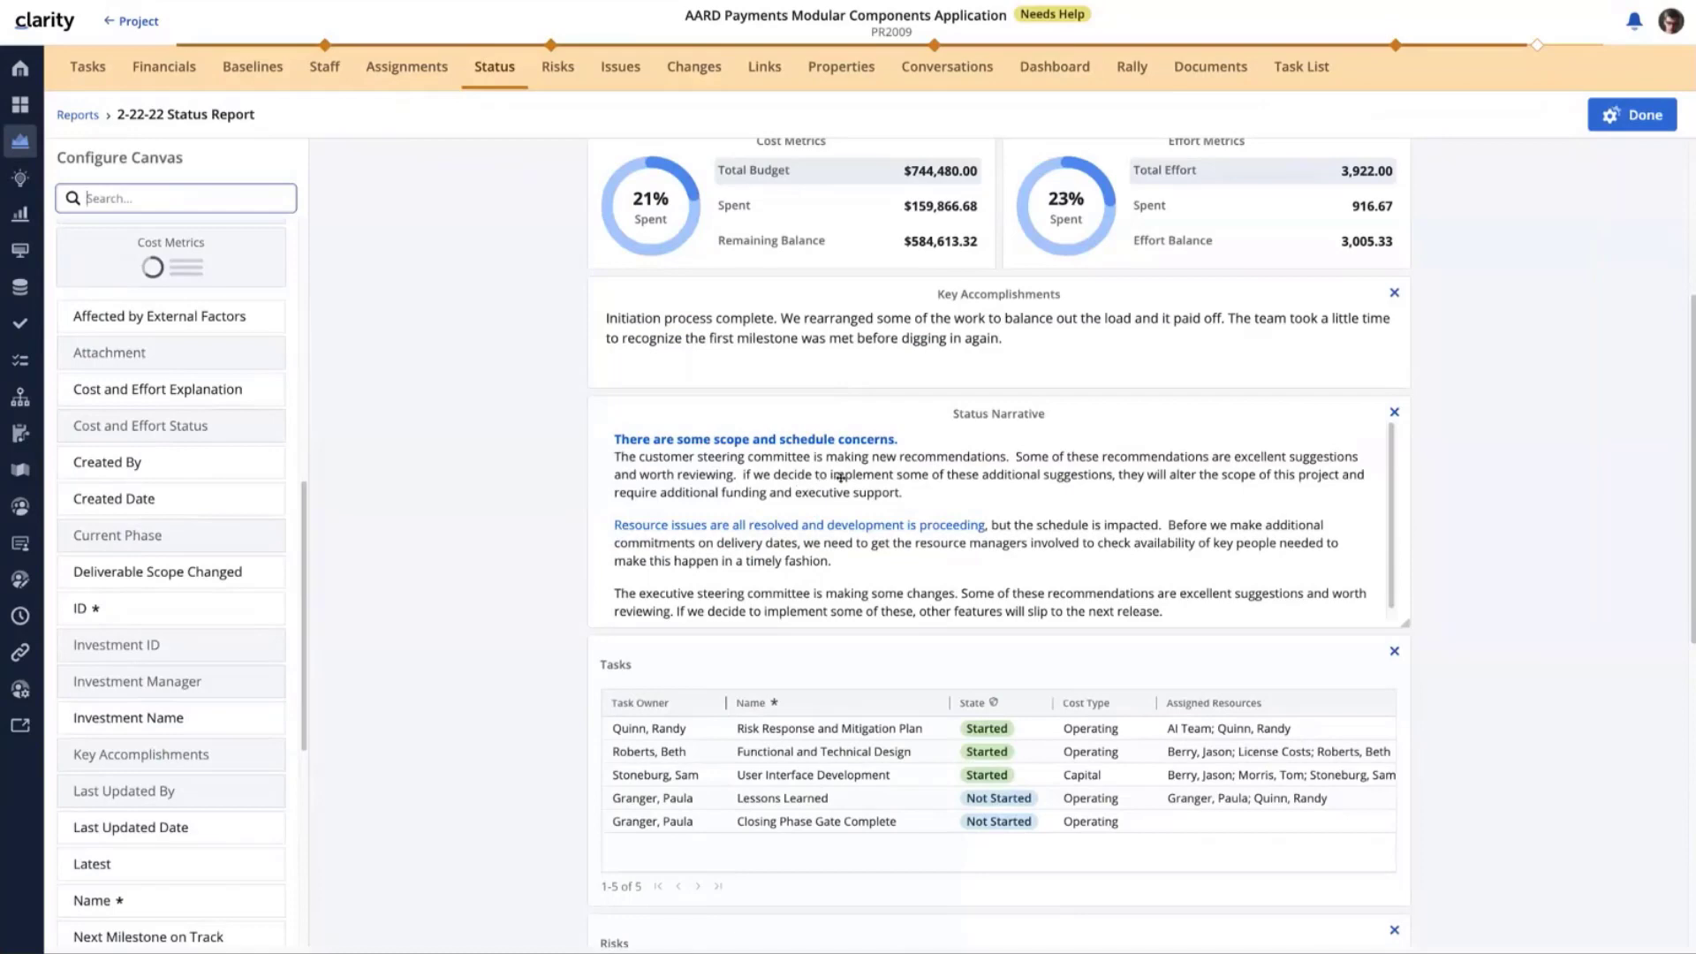
Narrow the Tasks widget to half the canvas width and move it up above Key Accomplishments
scroll(840, 478, down, 3)
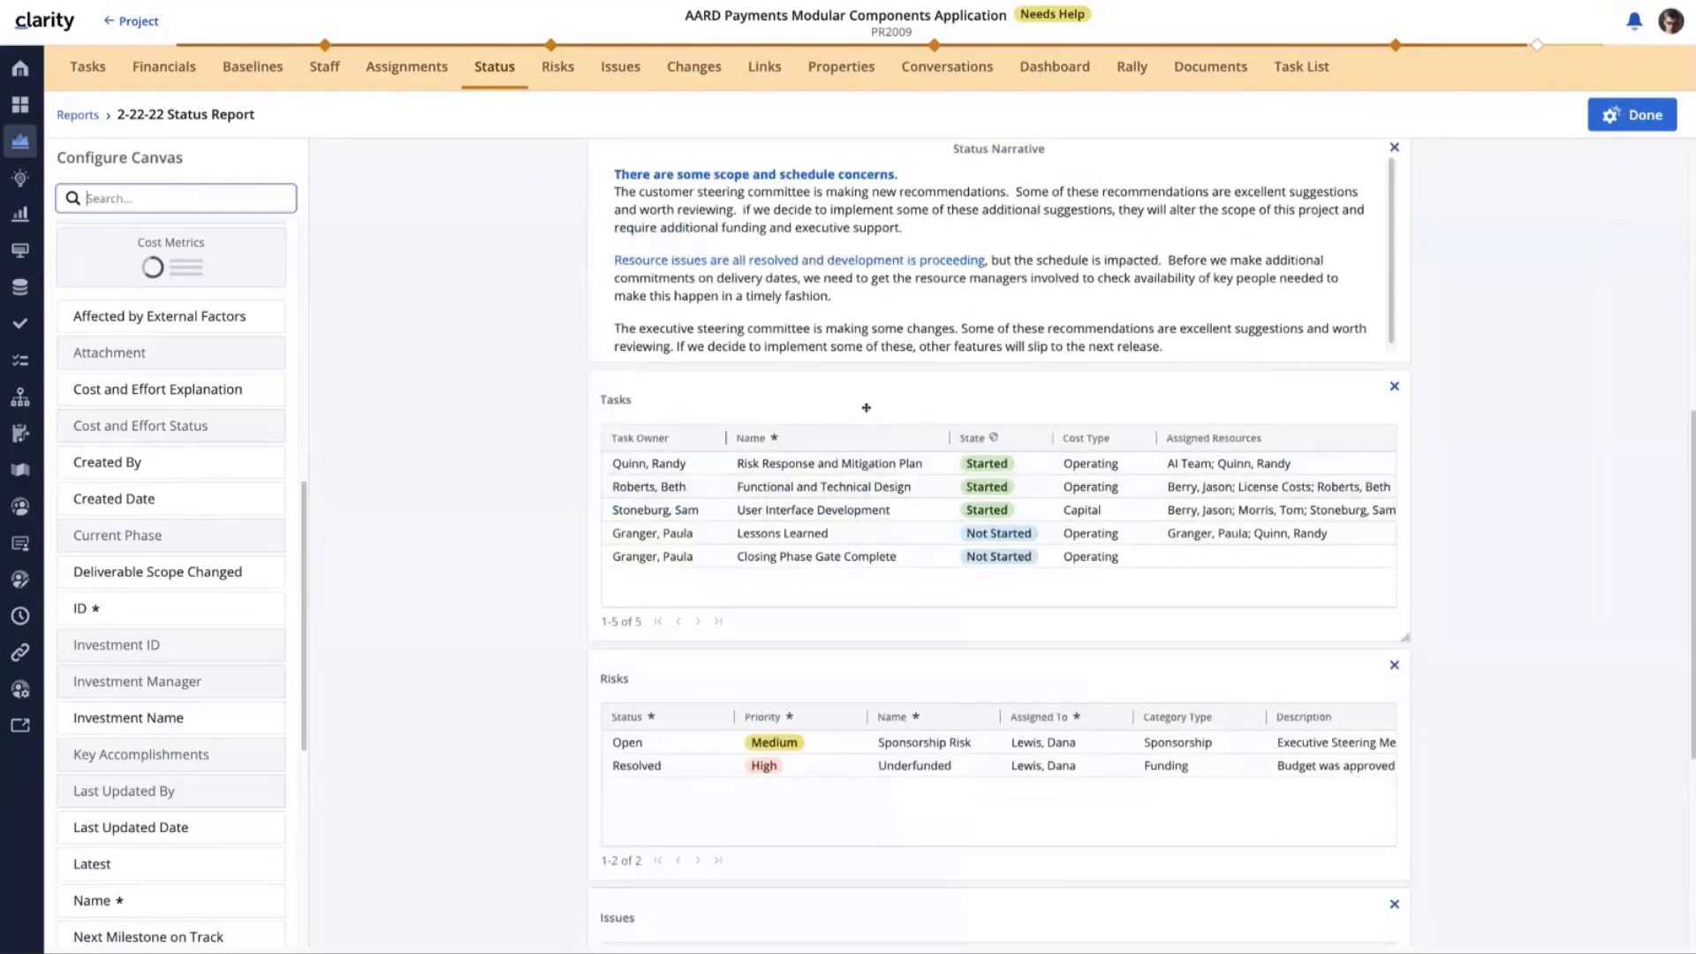
scroll(874, 412, up, 2)
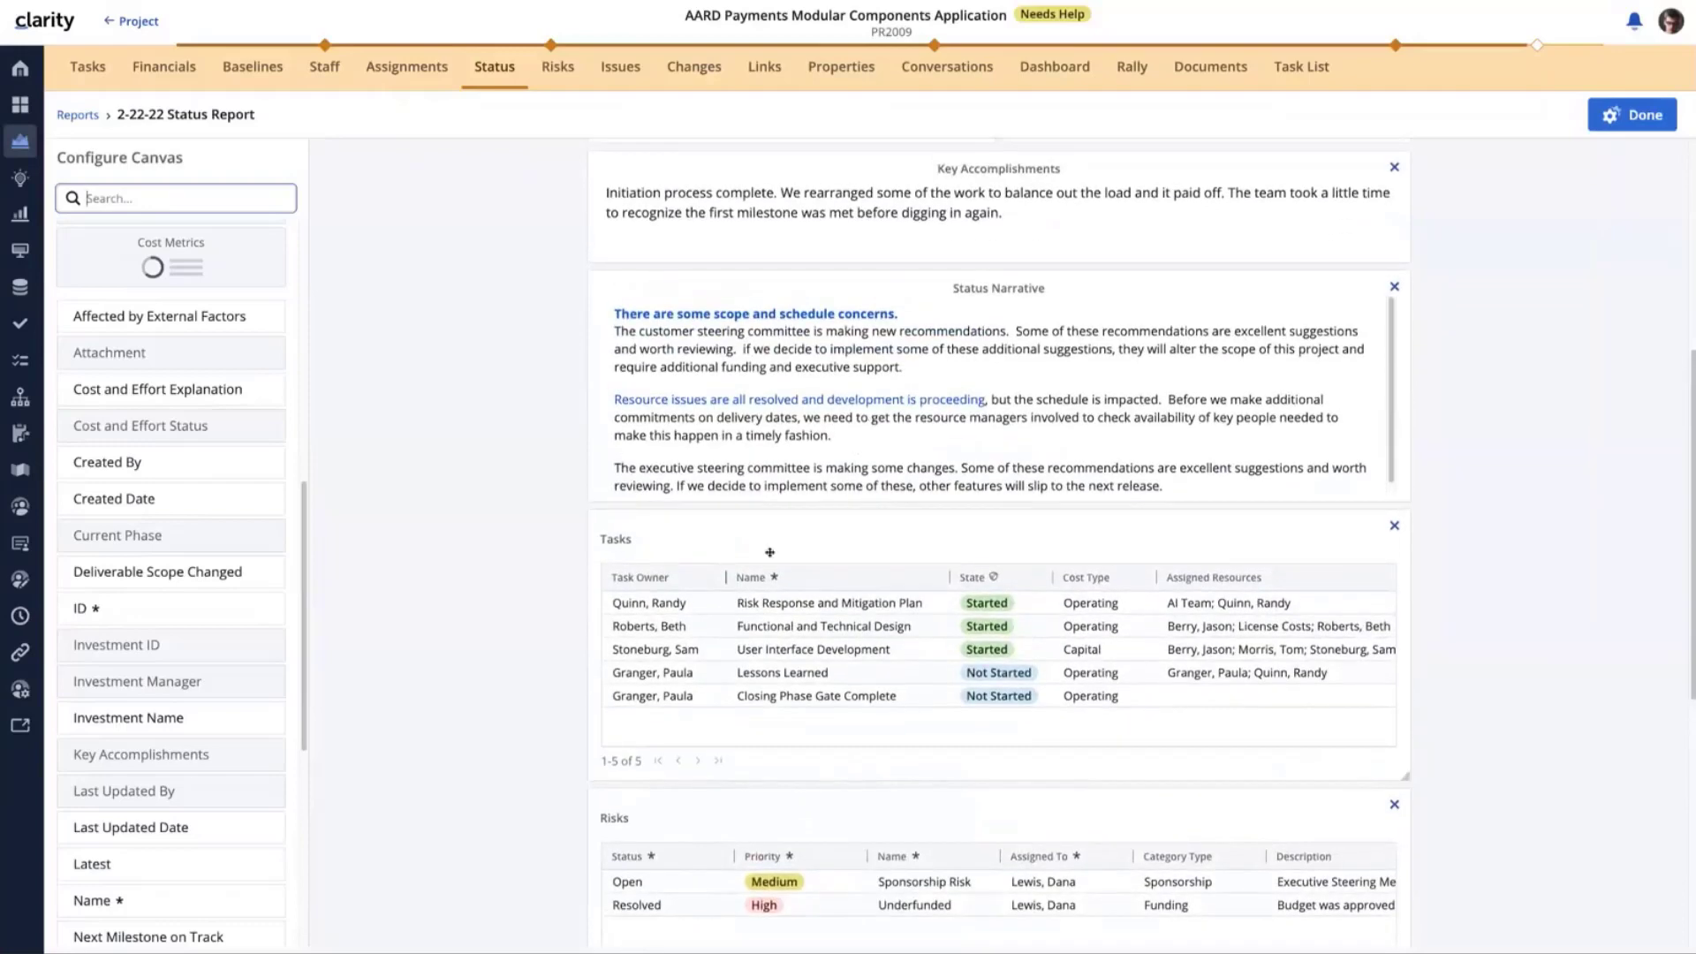
drag(707, 539, 715, 294)
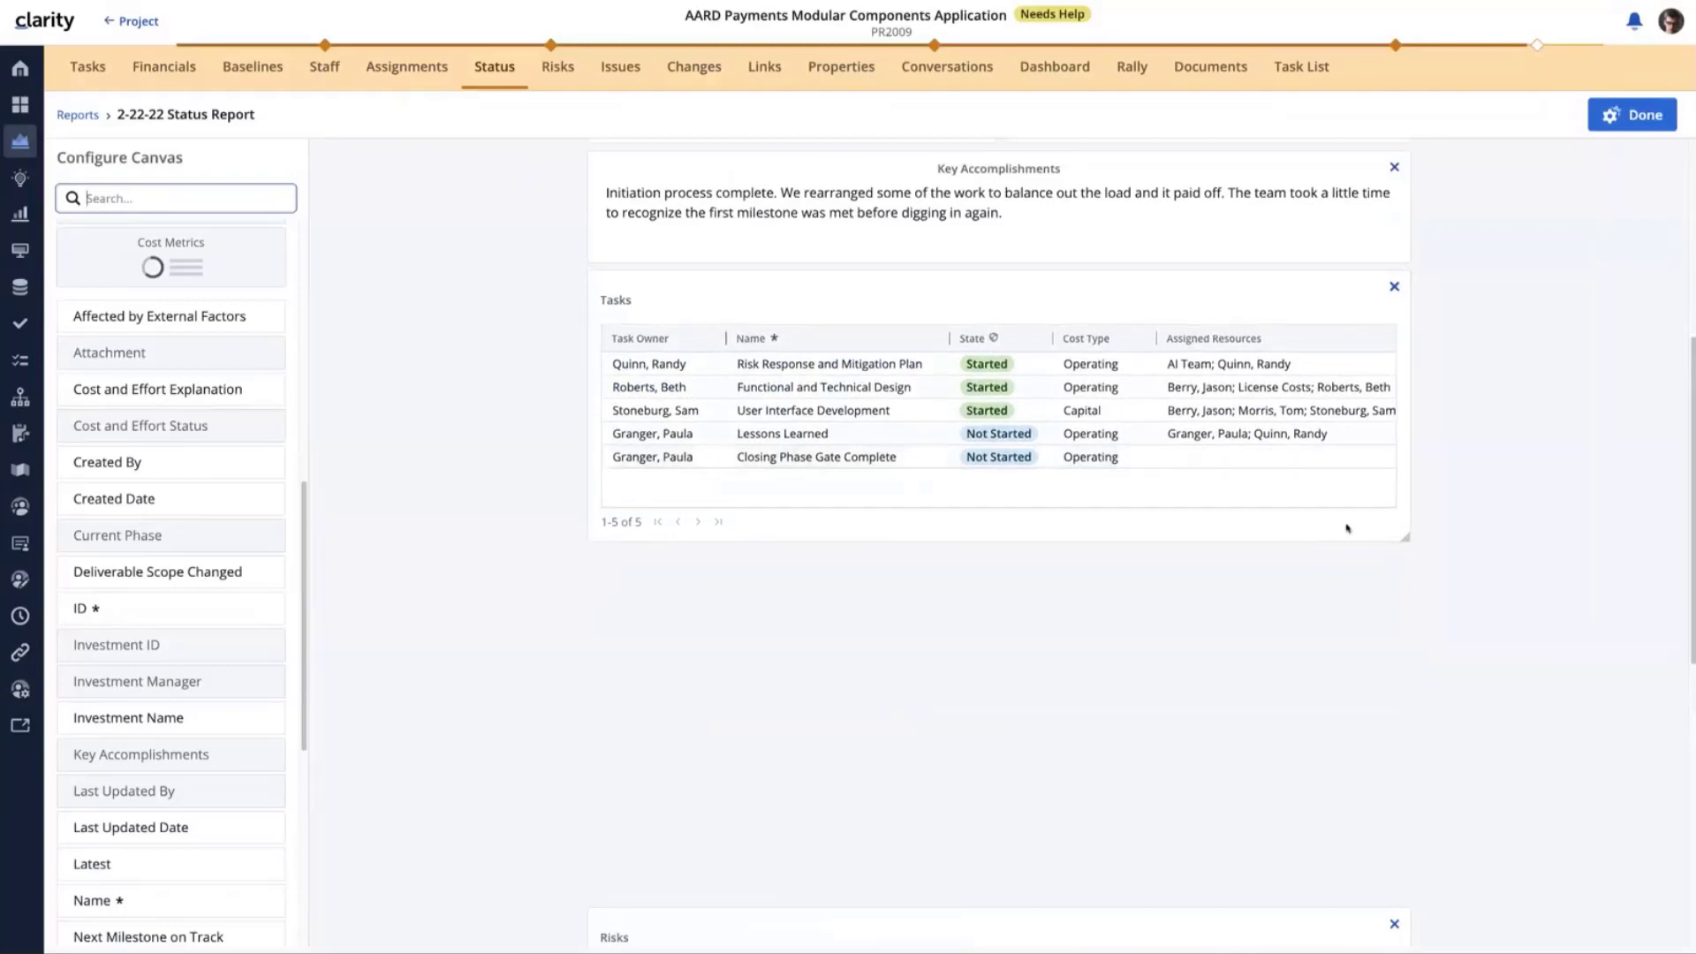
drag(1405, 541, 933, 536)
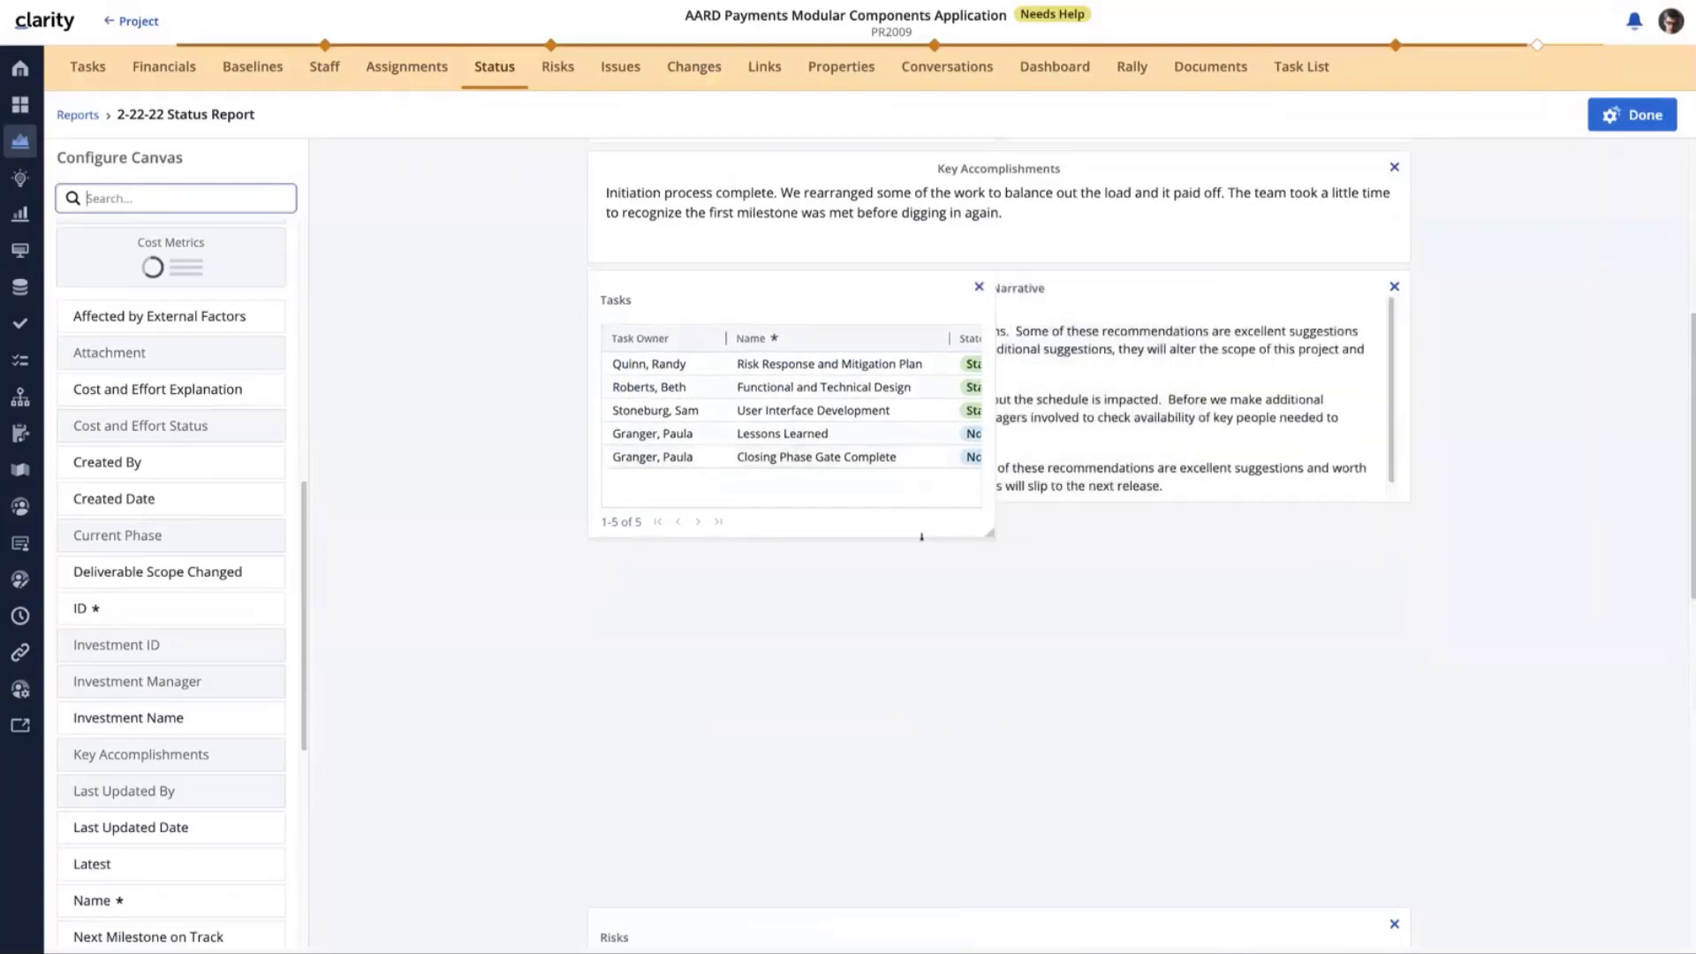
drag(759, 410, 759, 354)
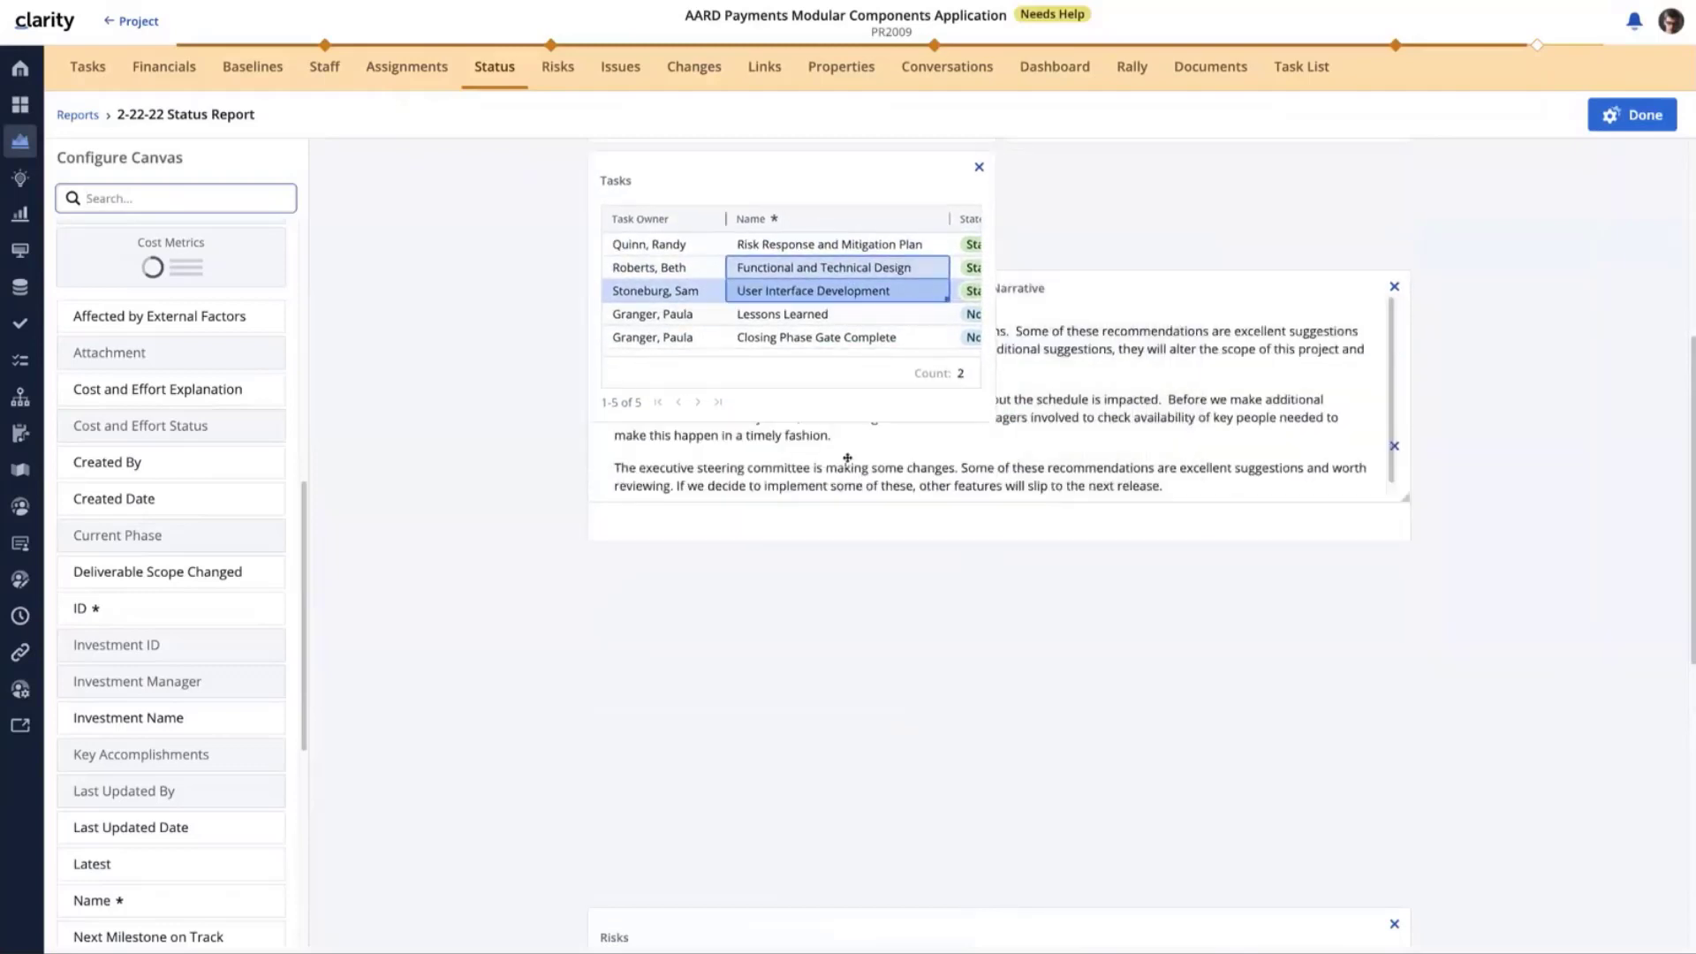
scroll(883, 455, up, 3)
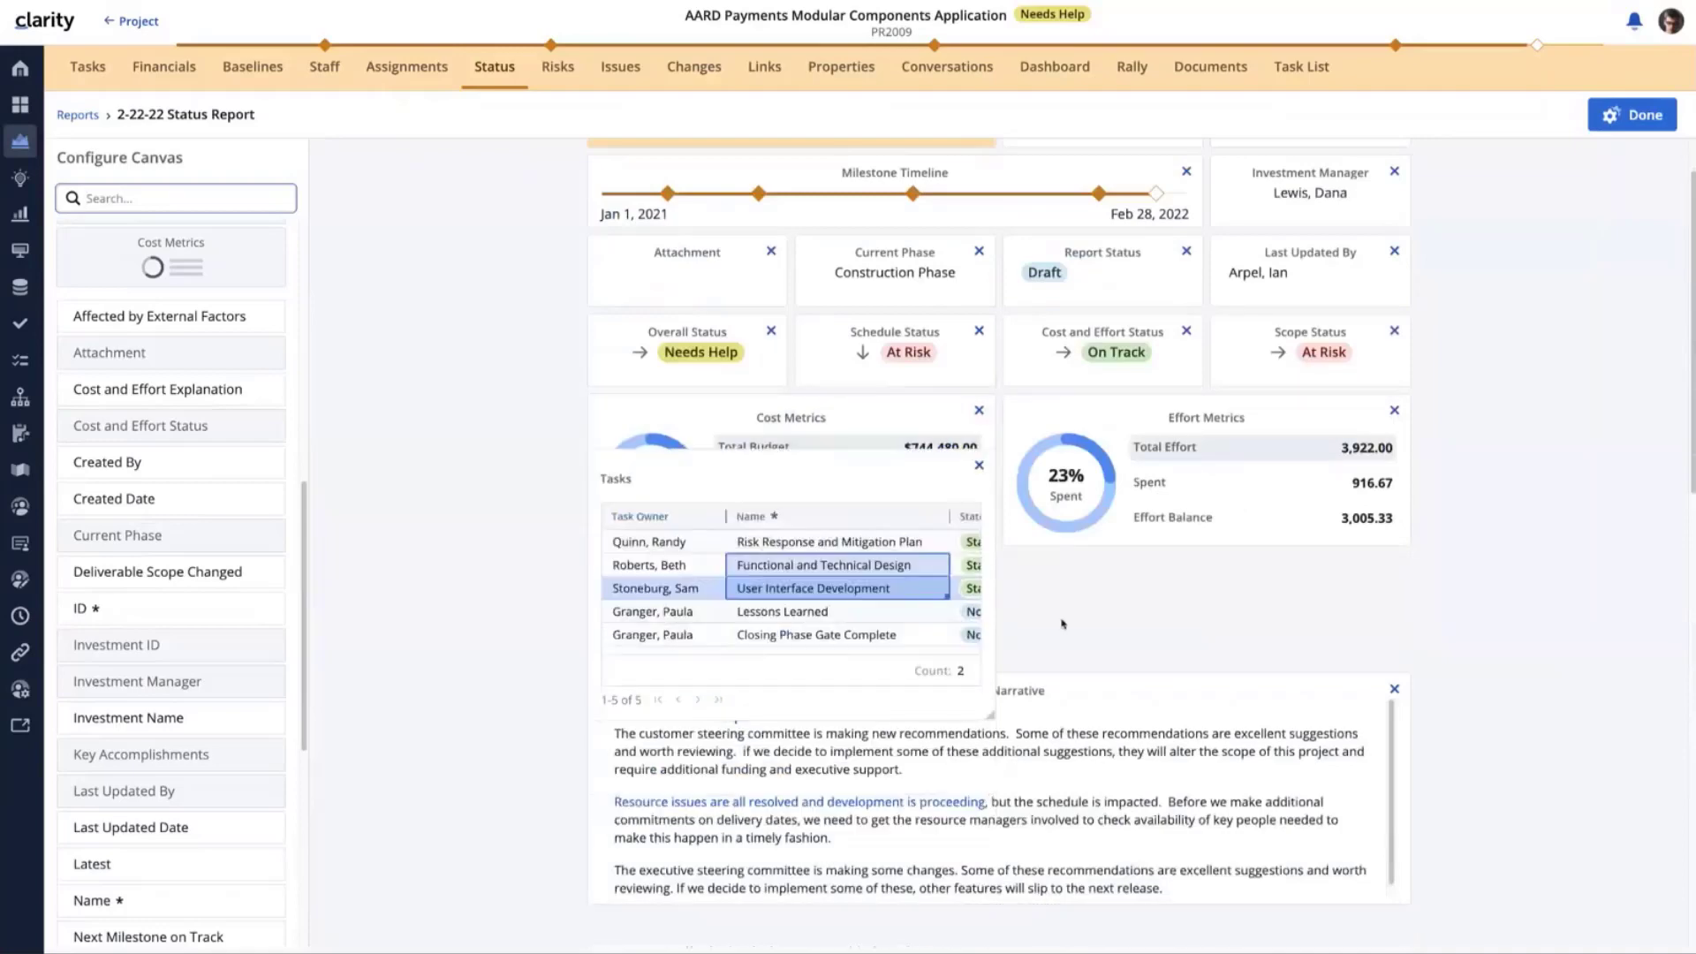
Narrow the Risks widget to half the canvas width and move it into the empty space beside Cost Metrics
scroll(1138, 616, down, 7)
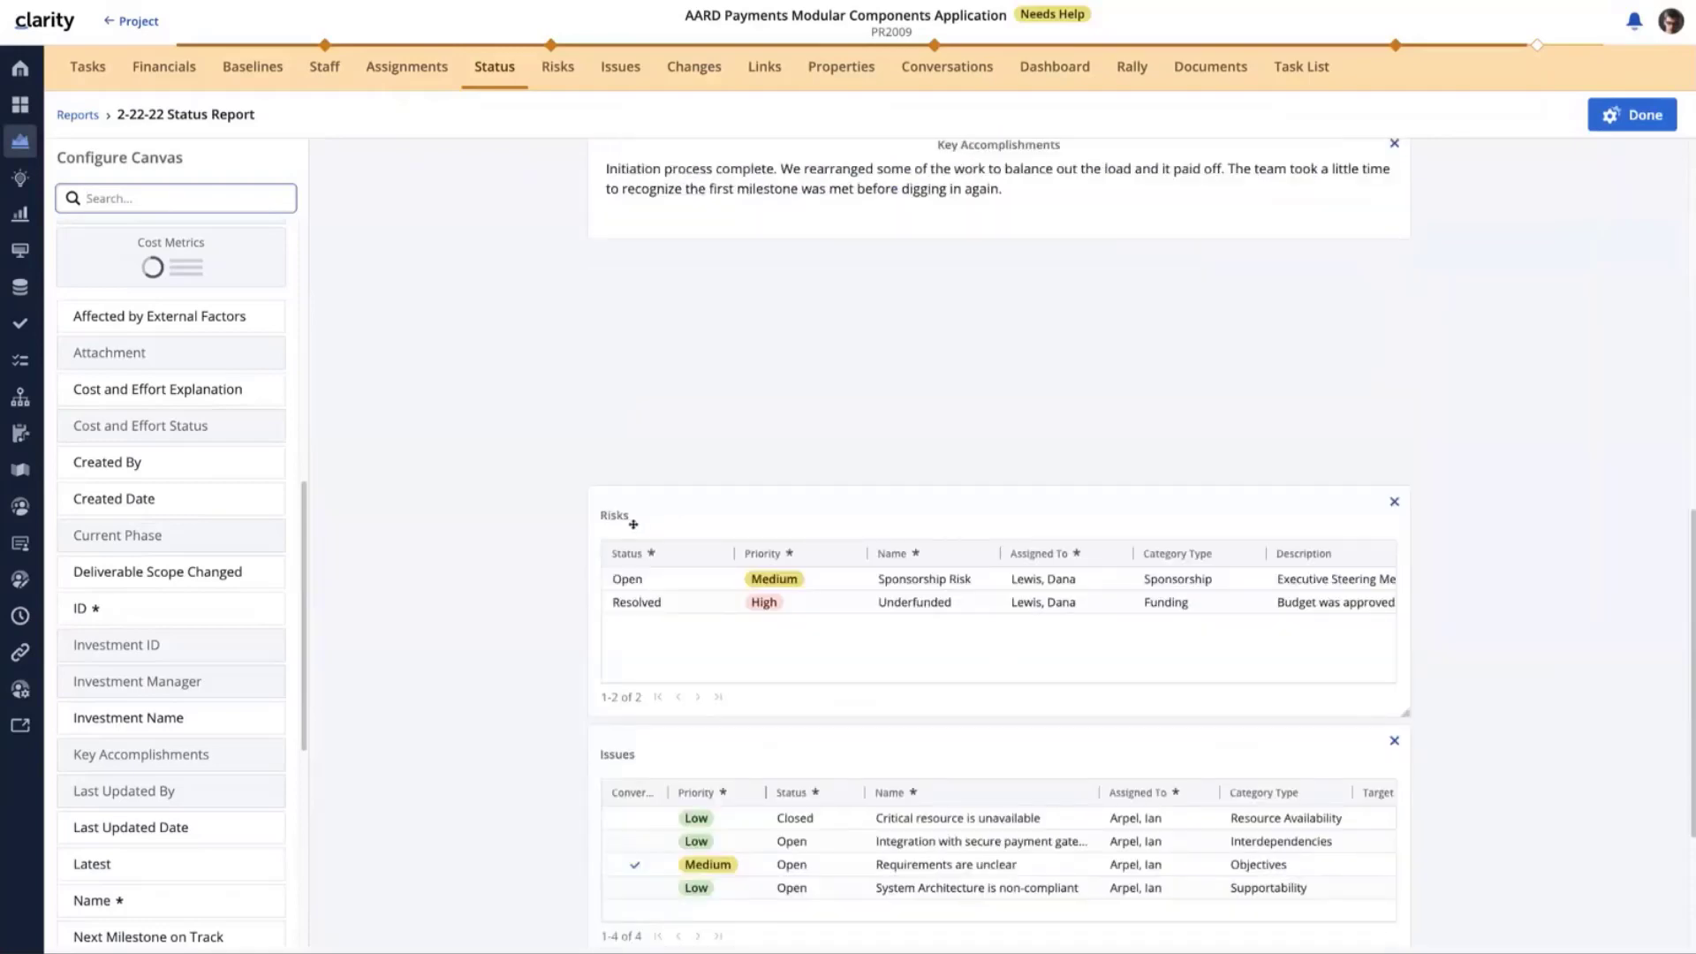
drag(651, 519, 1325, 393)
drag(1406, 355, 992, 354)
drag(916, 296, 1157, 300)
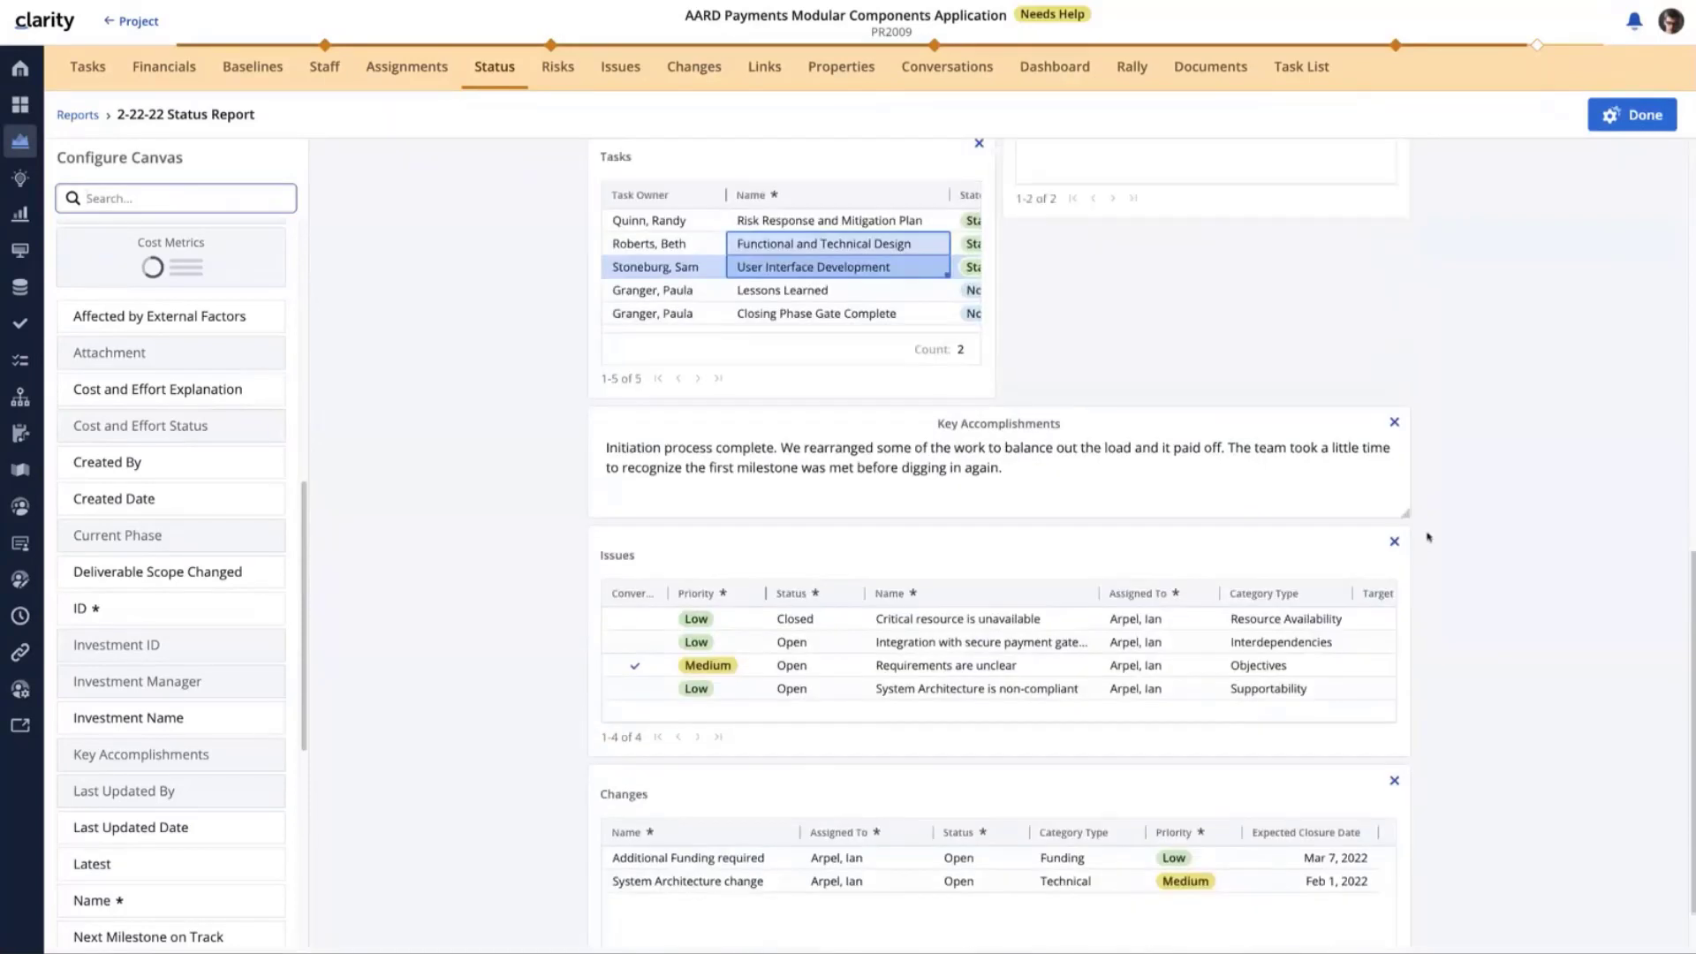
scroll(1227, 354, up, 3)
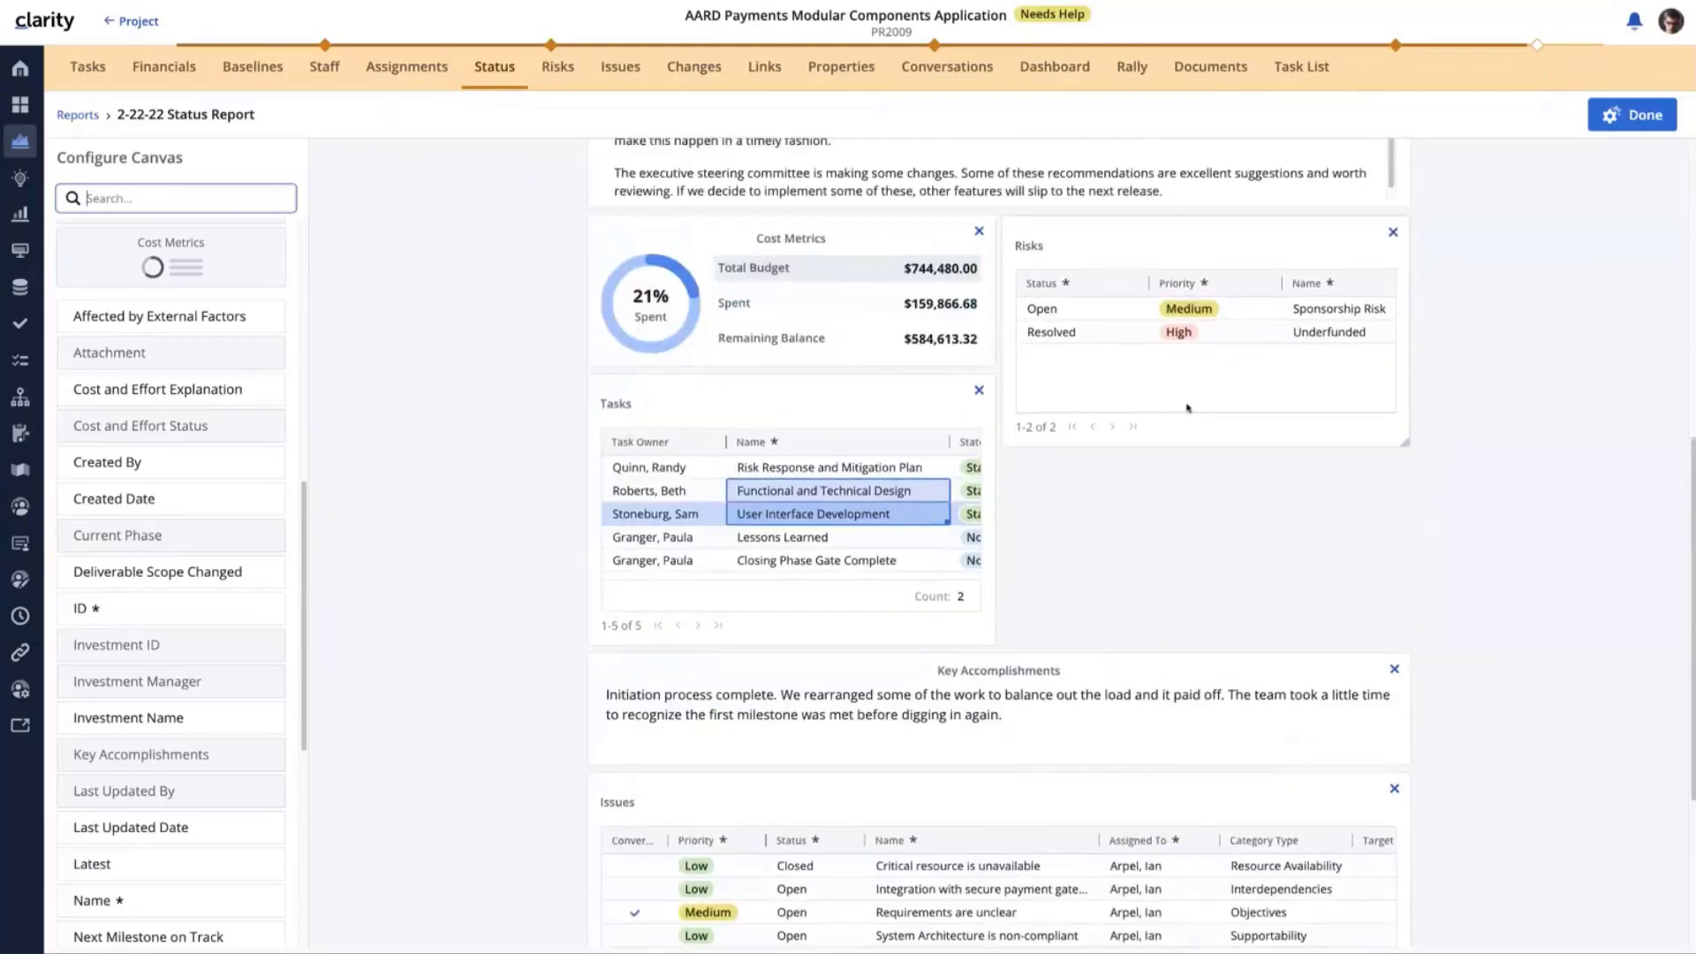
drag(1189, 564, 1136, 496)
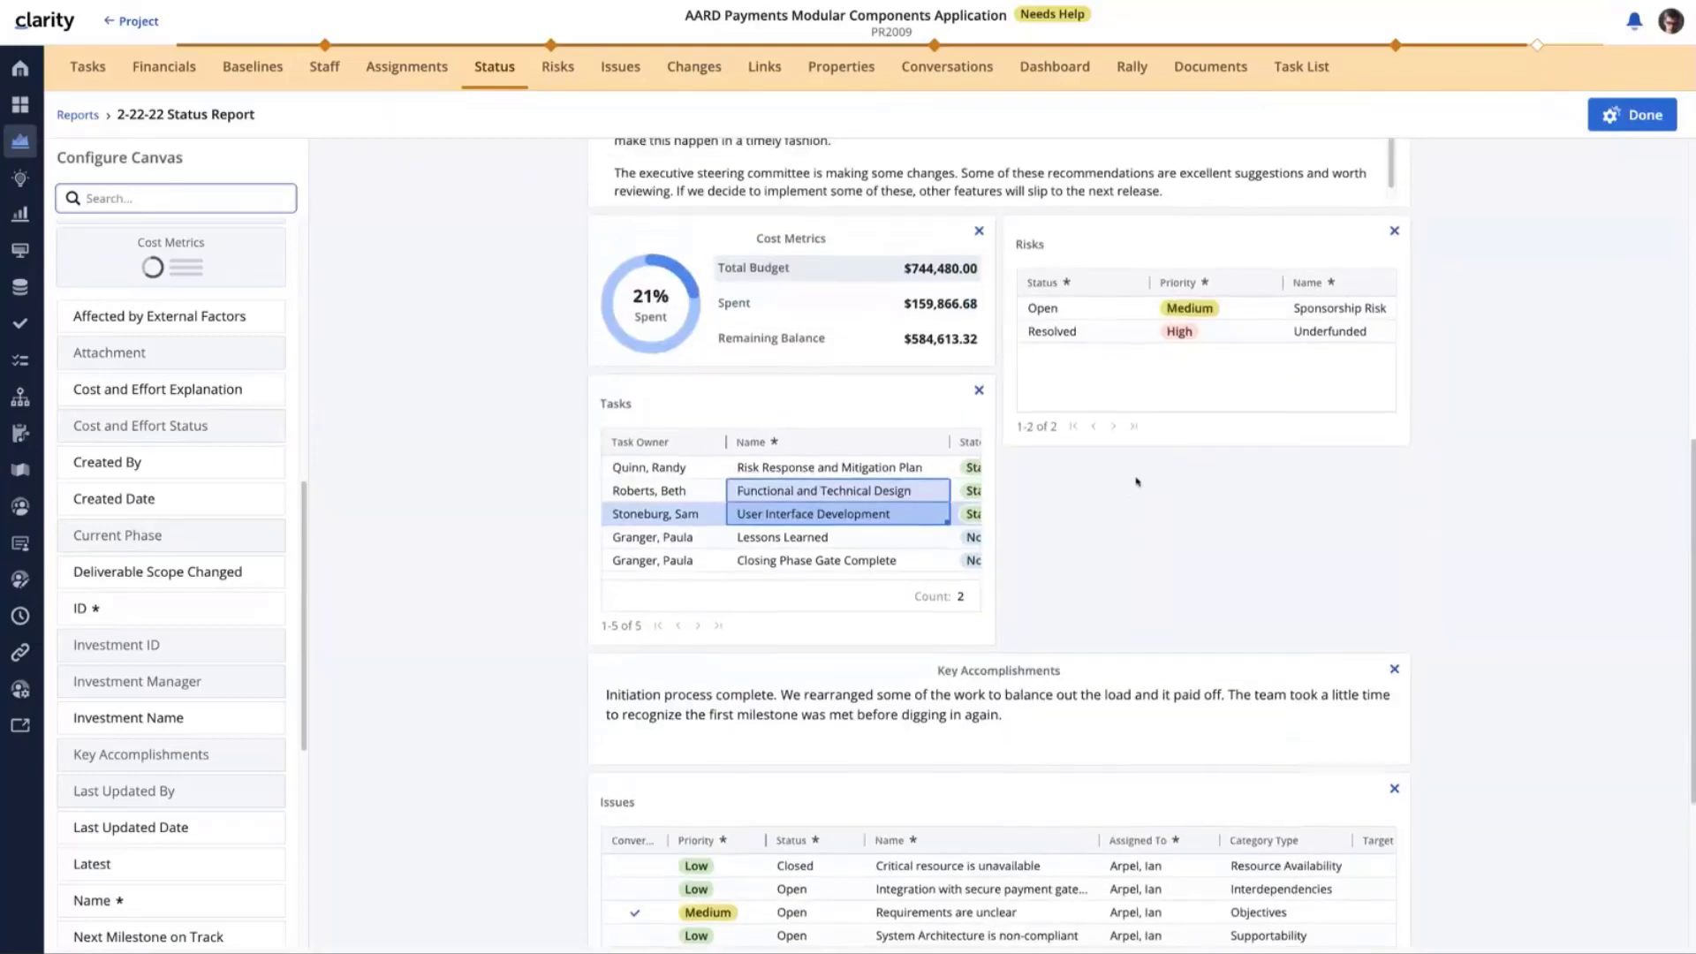
Move the Effort Metrics widget below the Status Narrative so that it sits beside Cost Metrics and above Risks
scroll(1137, 481, up, 7)
scroll(1127, 506, down, 1)
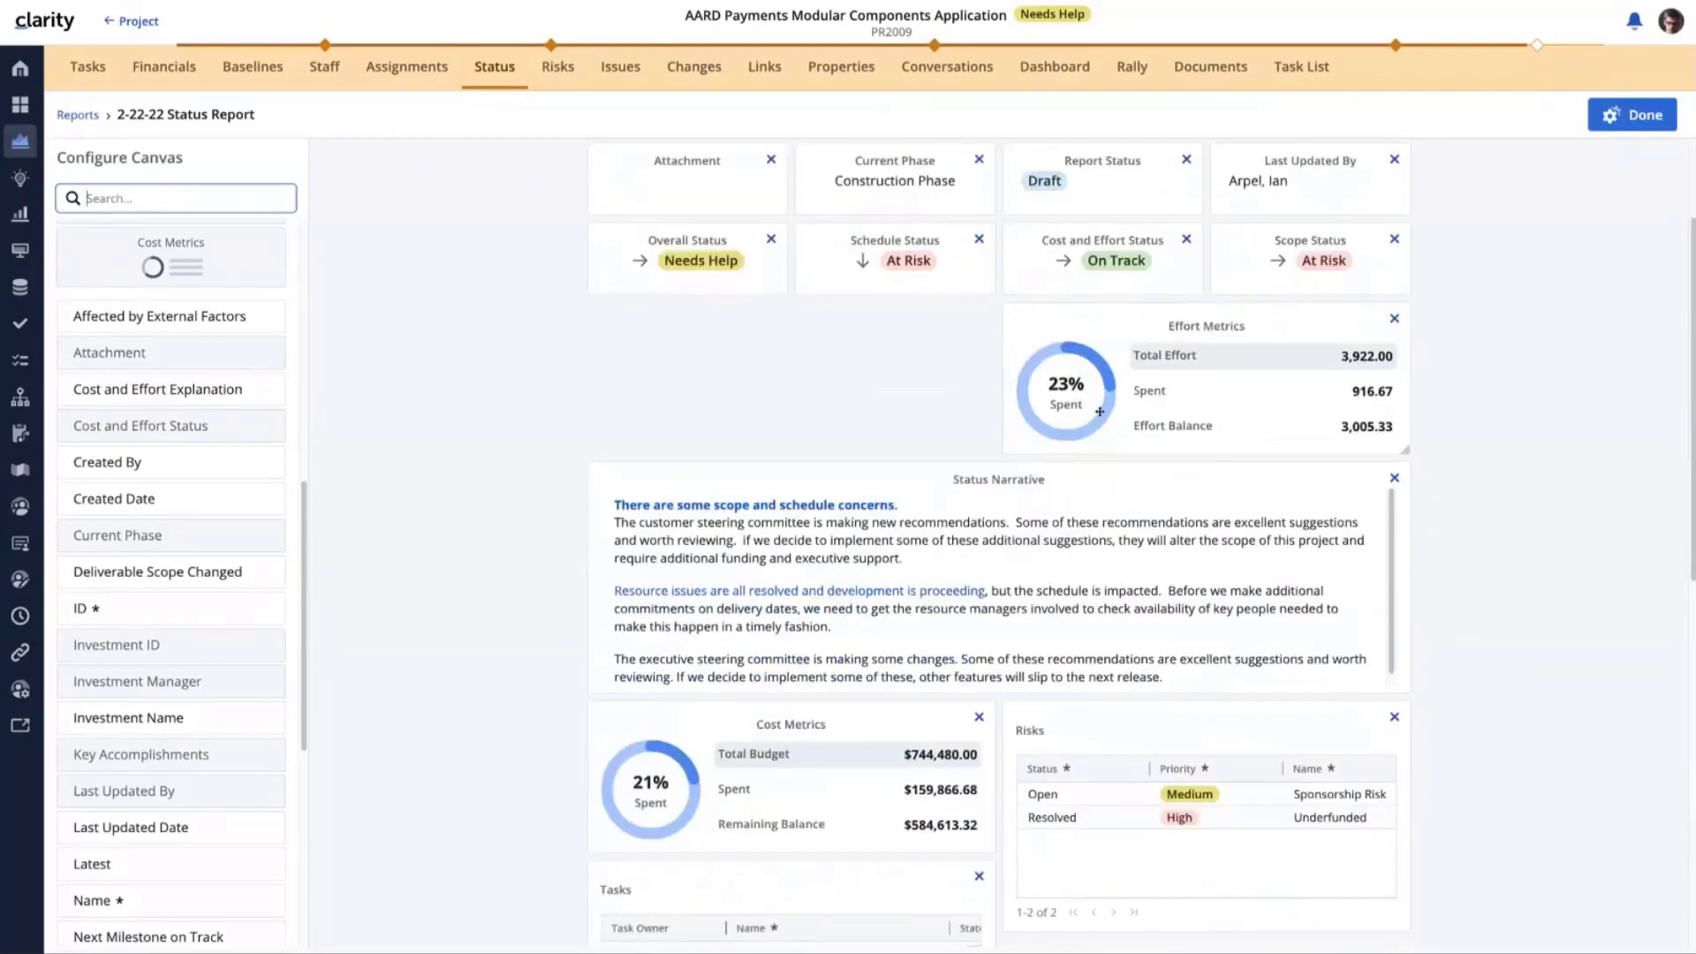
drag(1099, 411, 1100, 698)
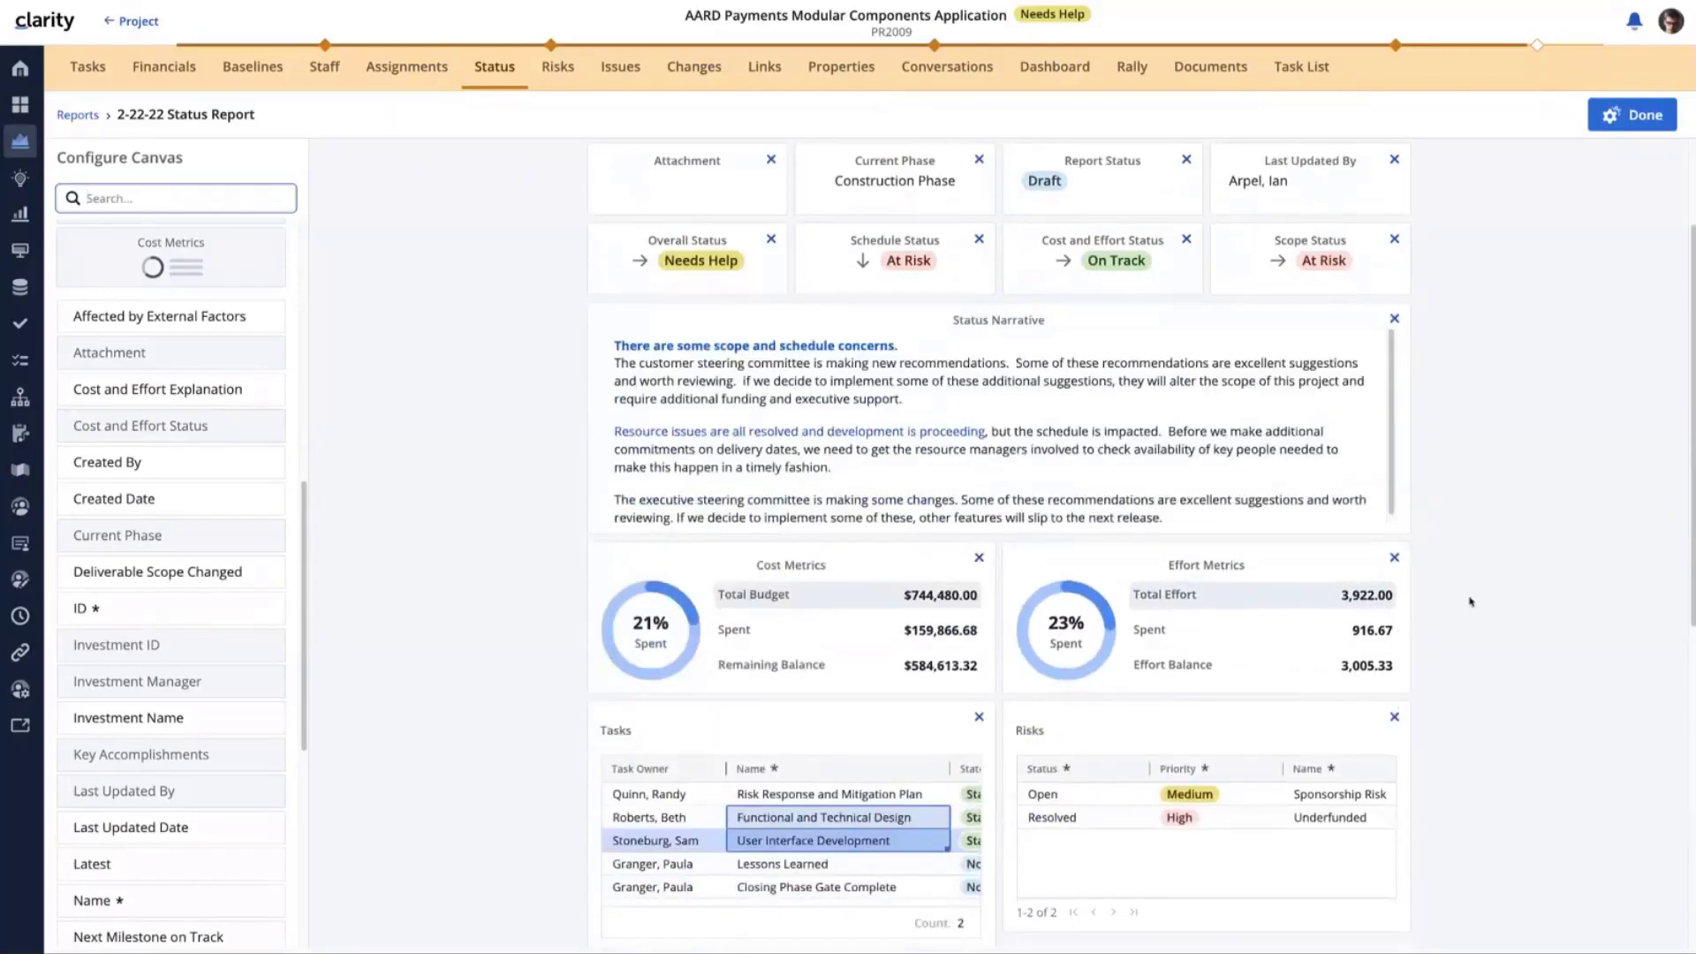
scroll(1470, 602, down, 3)
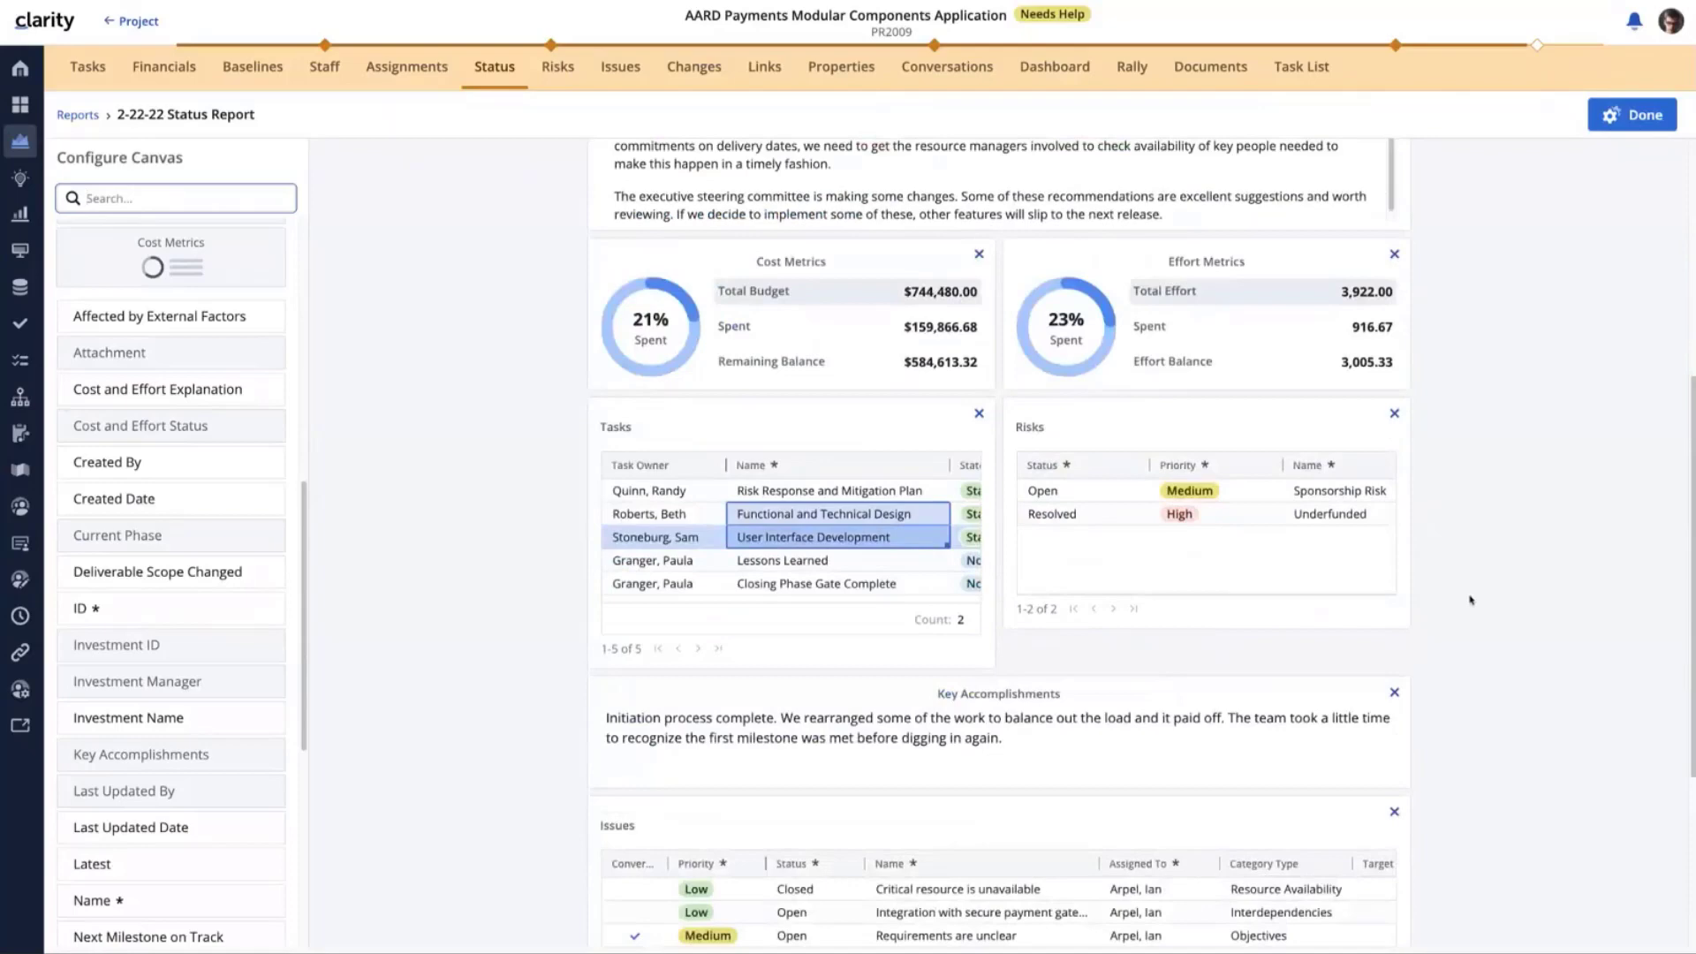
scroll(1471, 598, down, 3)
Remove the Attachment, Current Phase, Report Status and Last Updated By fields from the report canvas
scroll(1472, 594, up, 10)
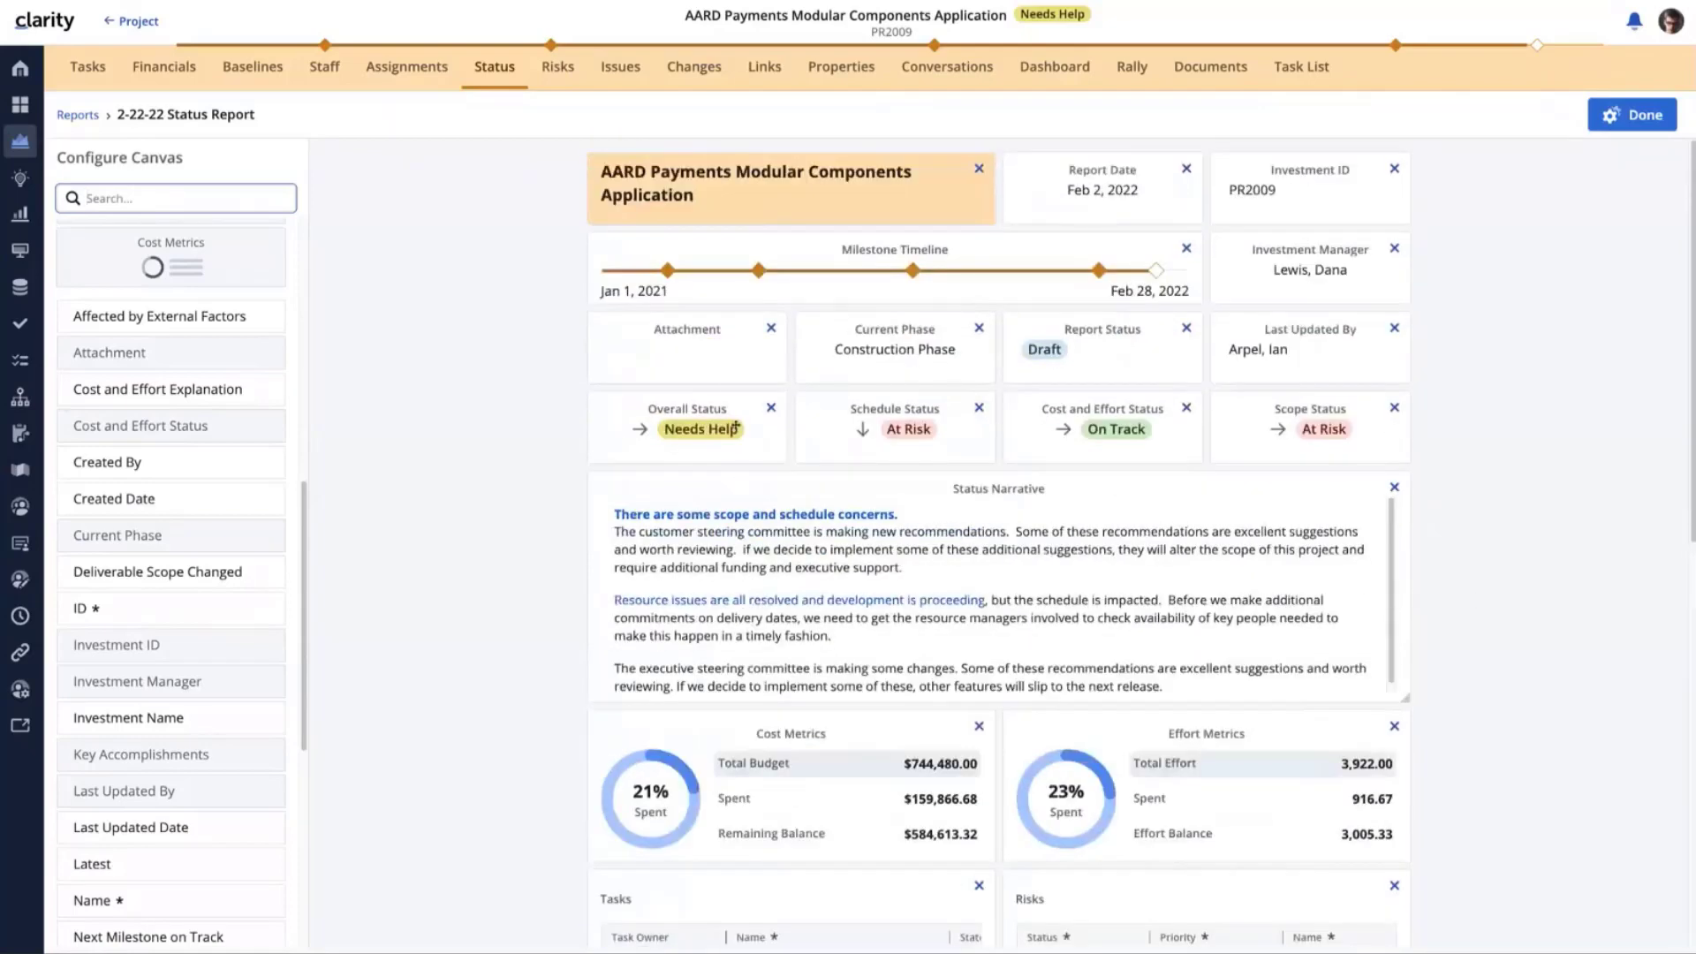
click(772, 330)
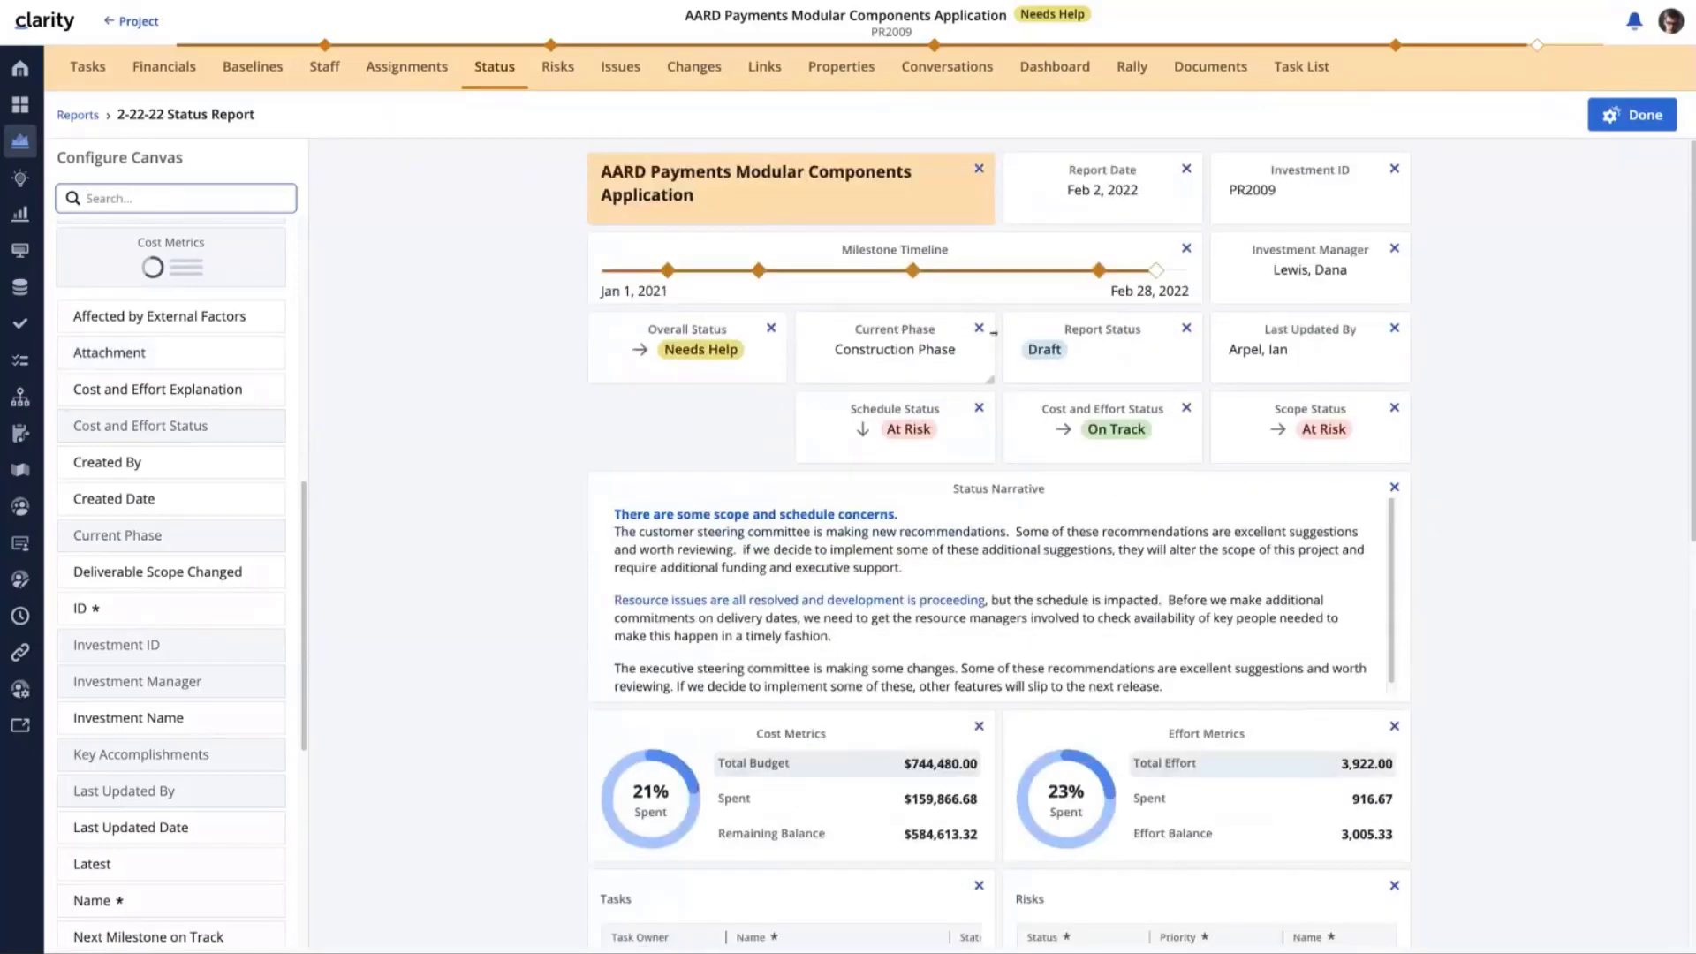
click(979, 330)
click(1185, 329)
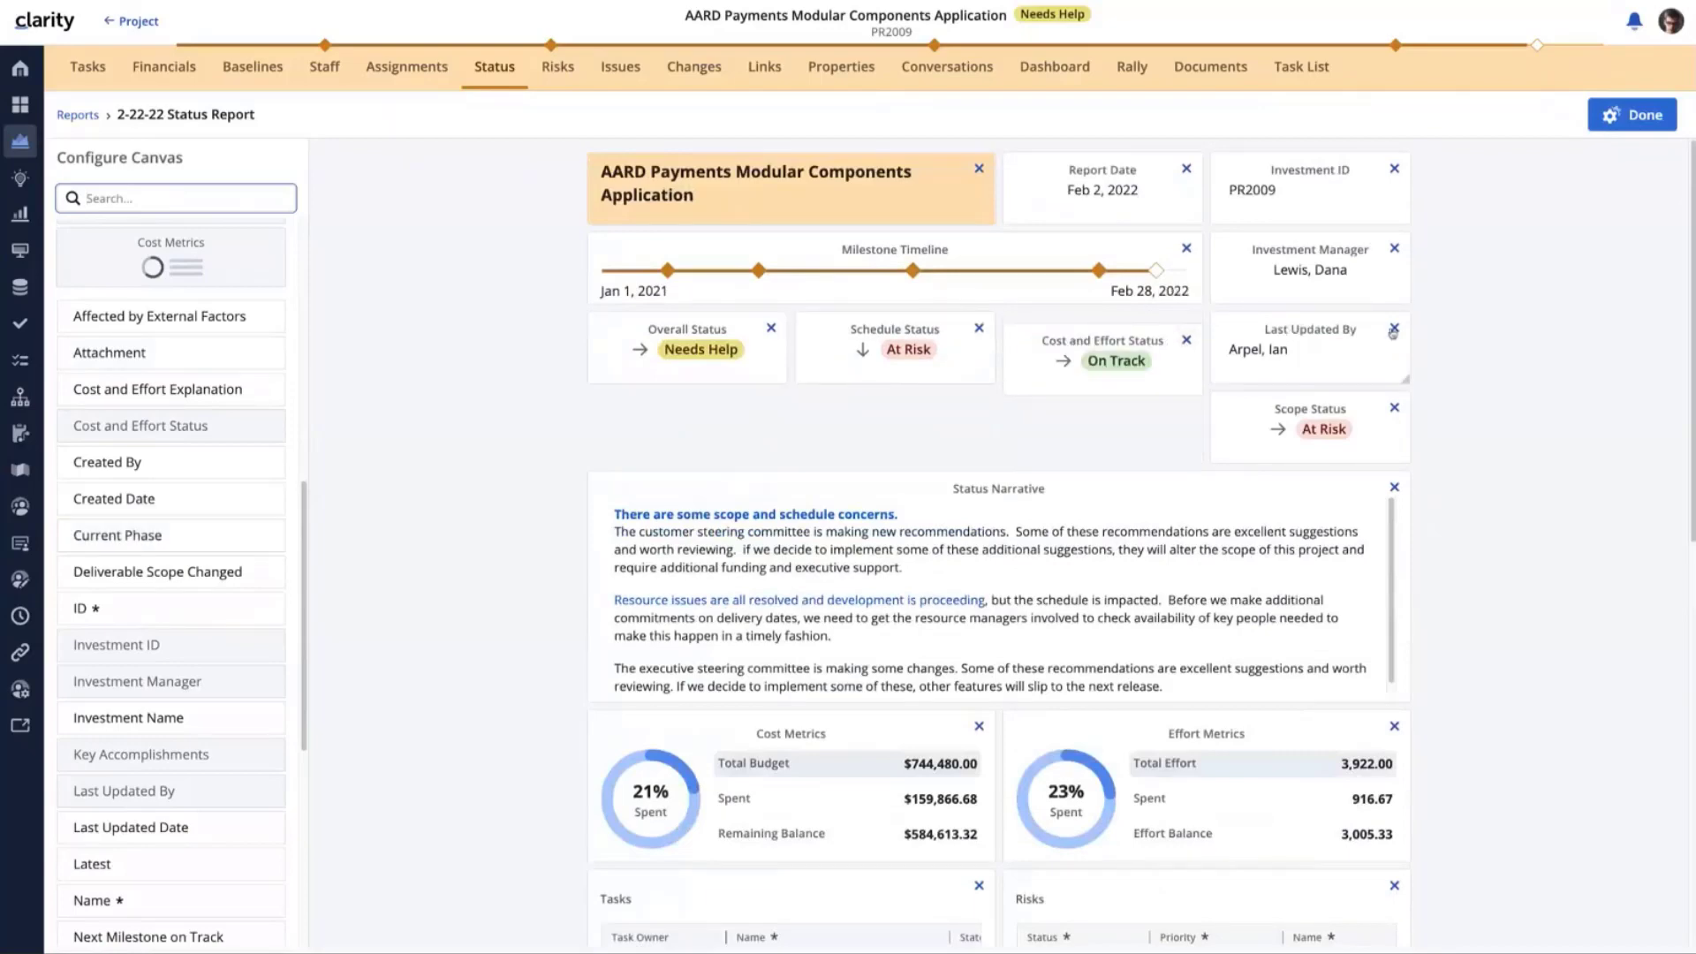
click(1394, 329)
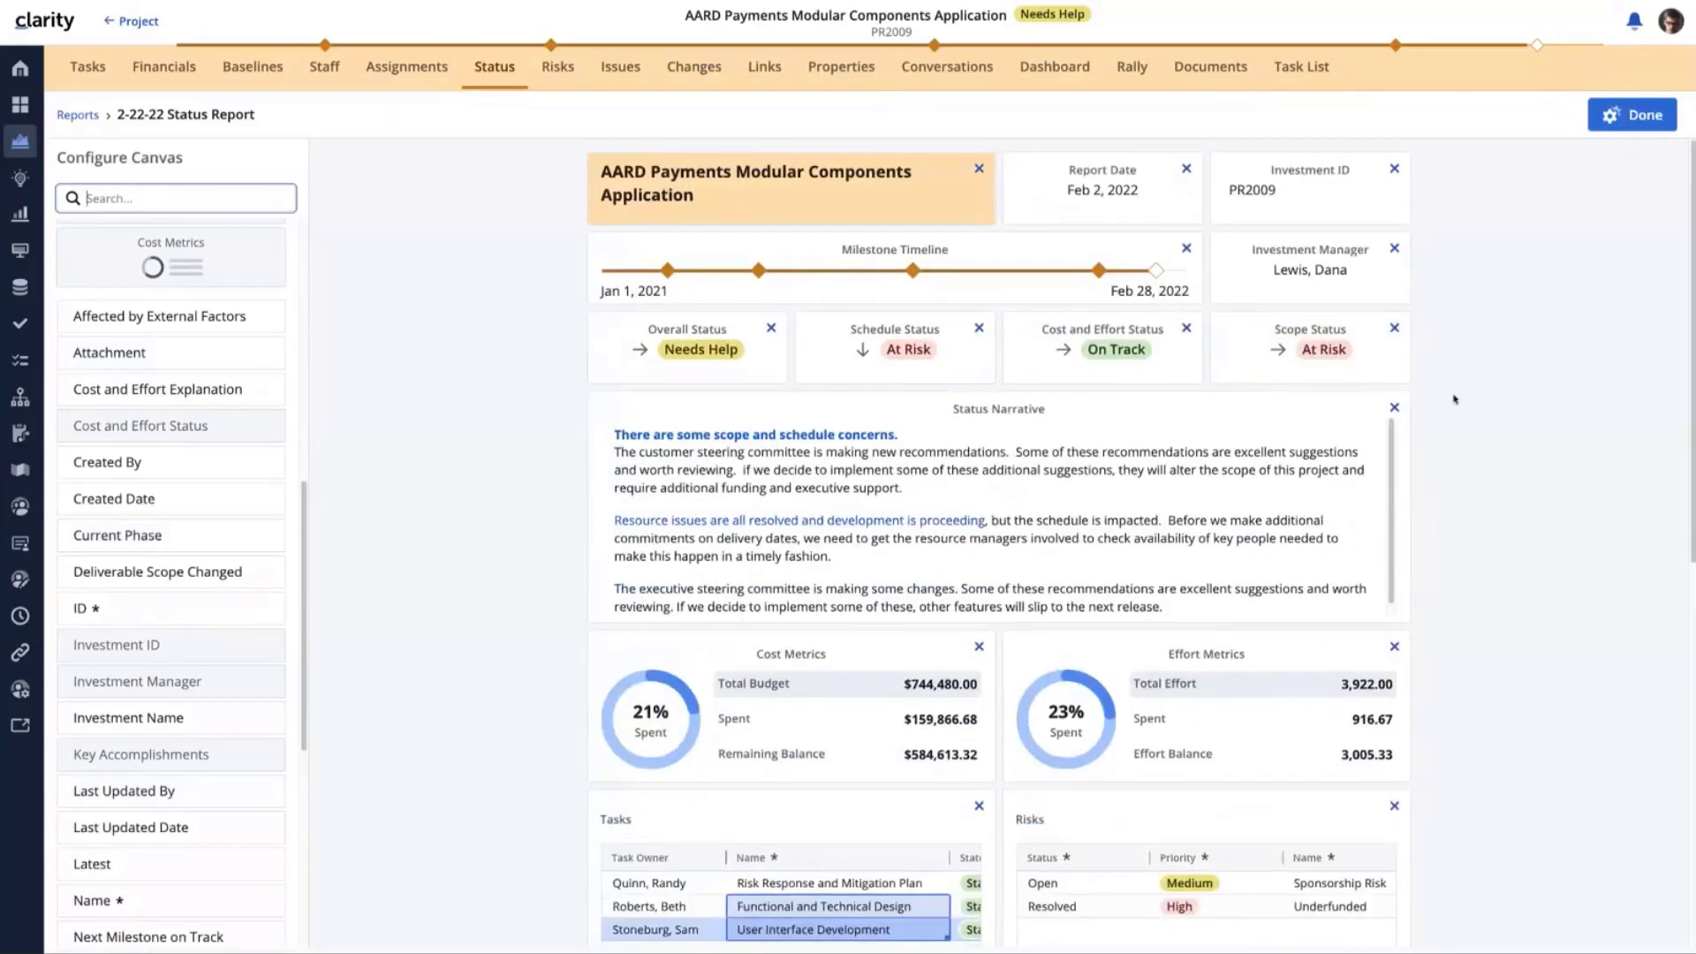
Extend the Risks widget's height to match the Tasks widget beside it and view the remaining fields available for the canvas
scroll(1445, 389, down, 8)
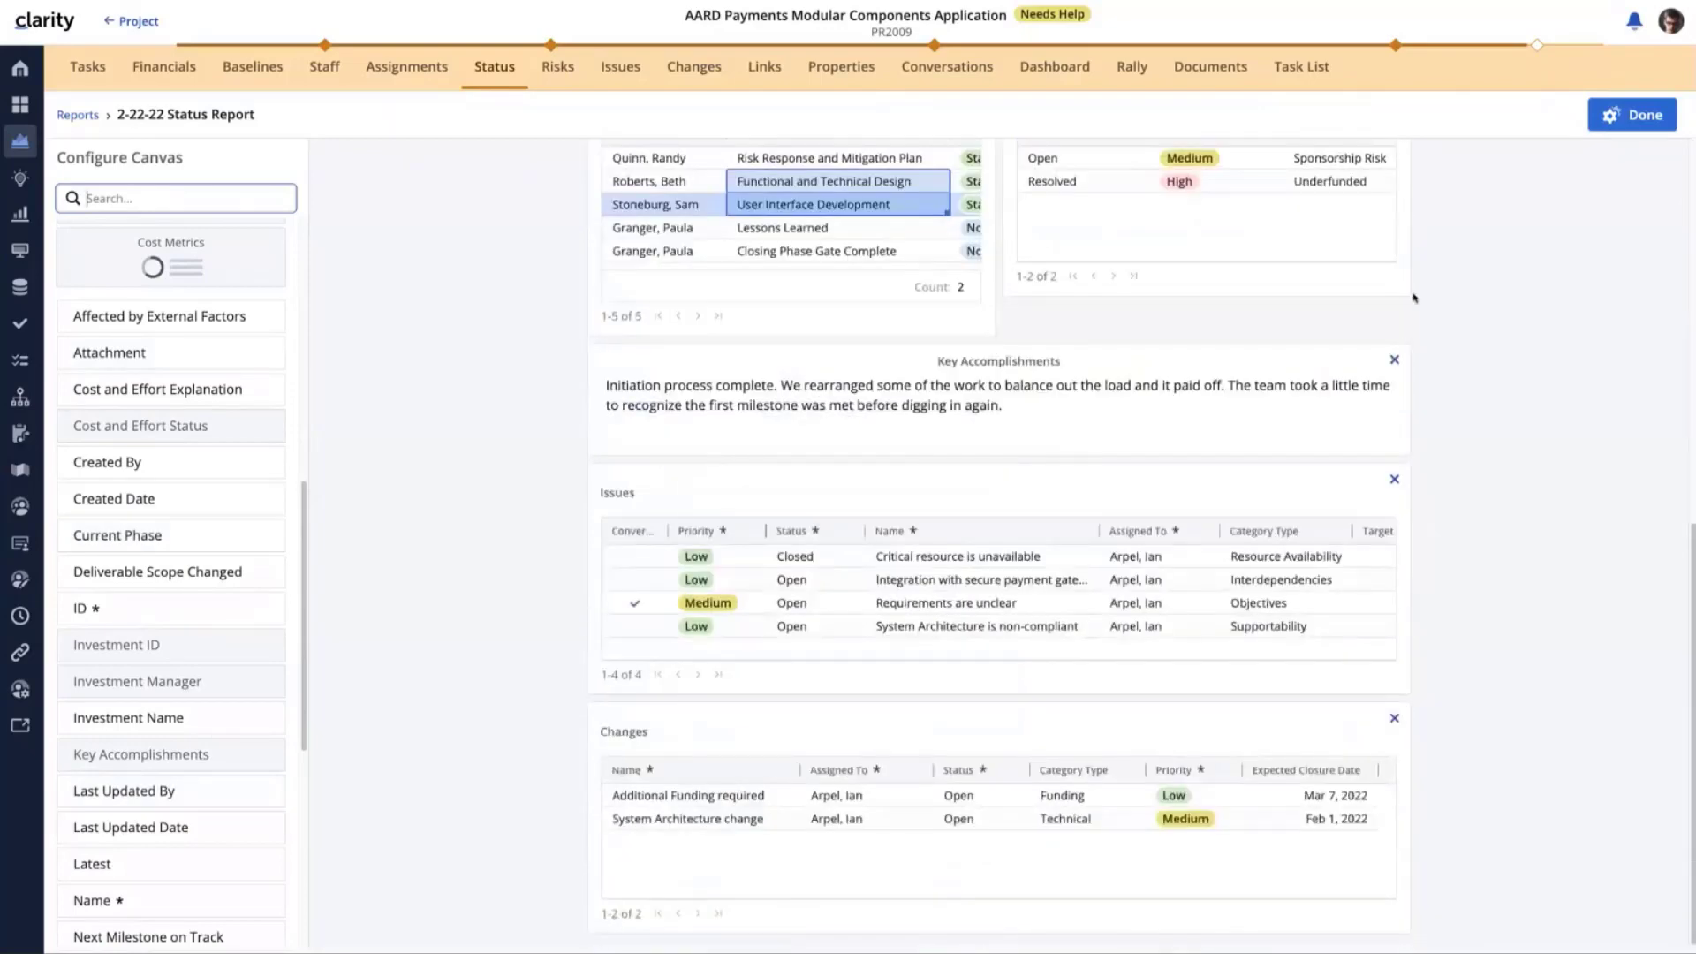
drag(1407, 294, 1408, 333)
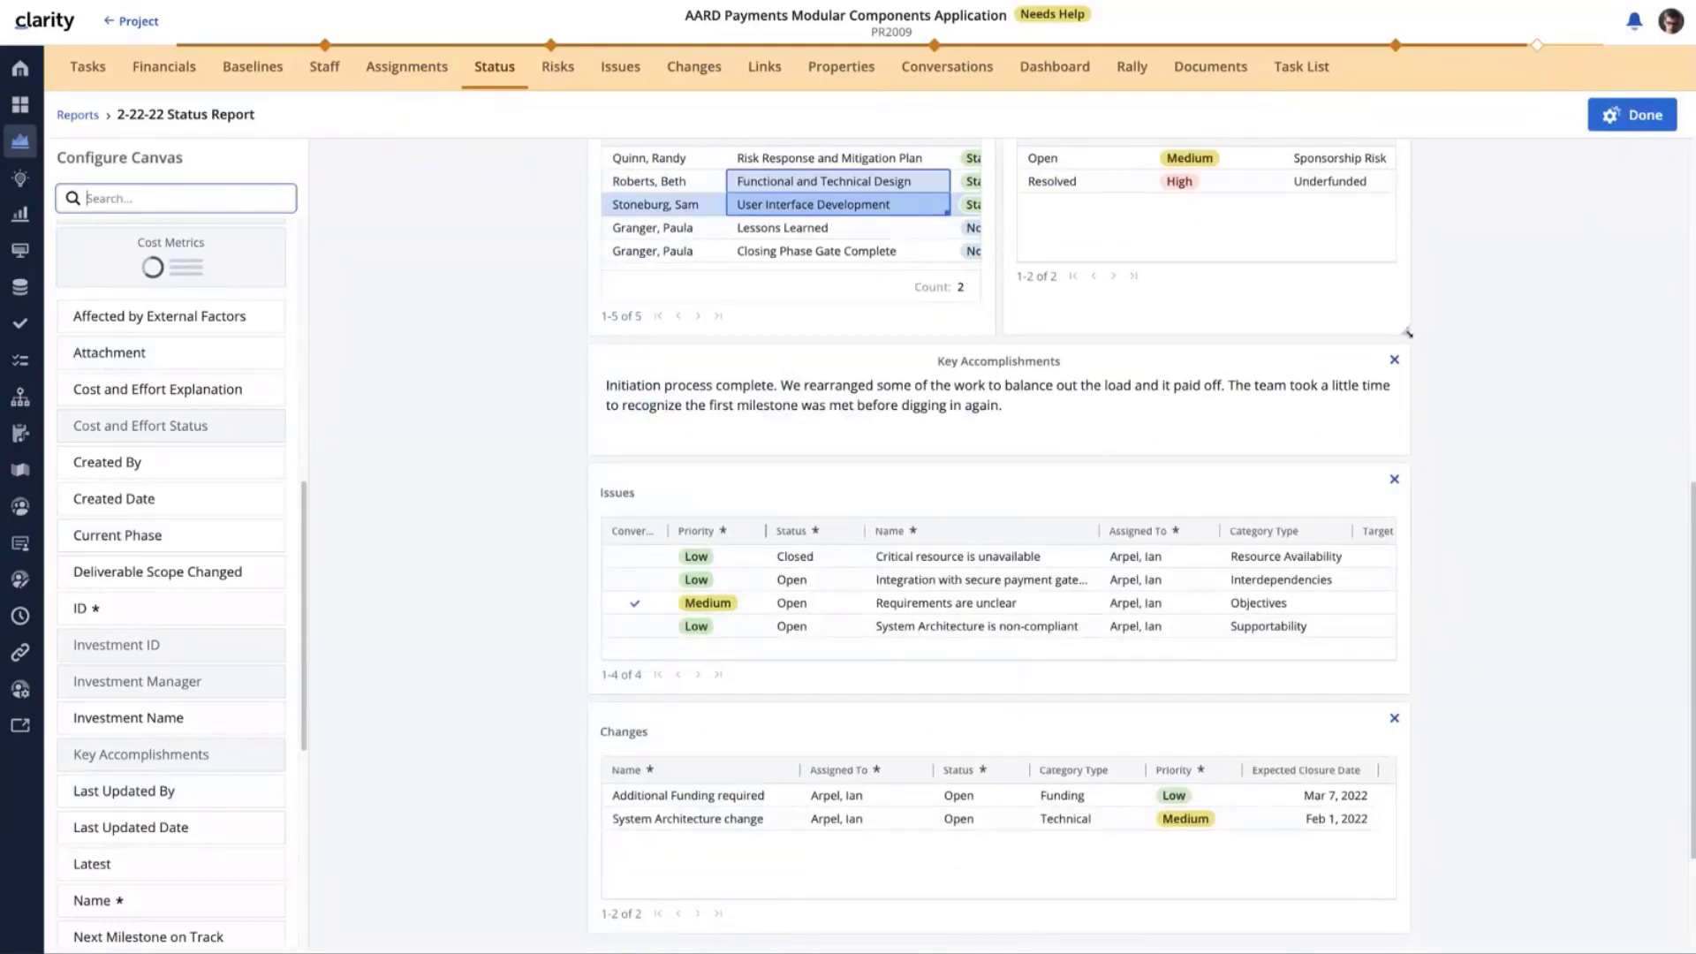
scroll(245, 541, down, 6)
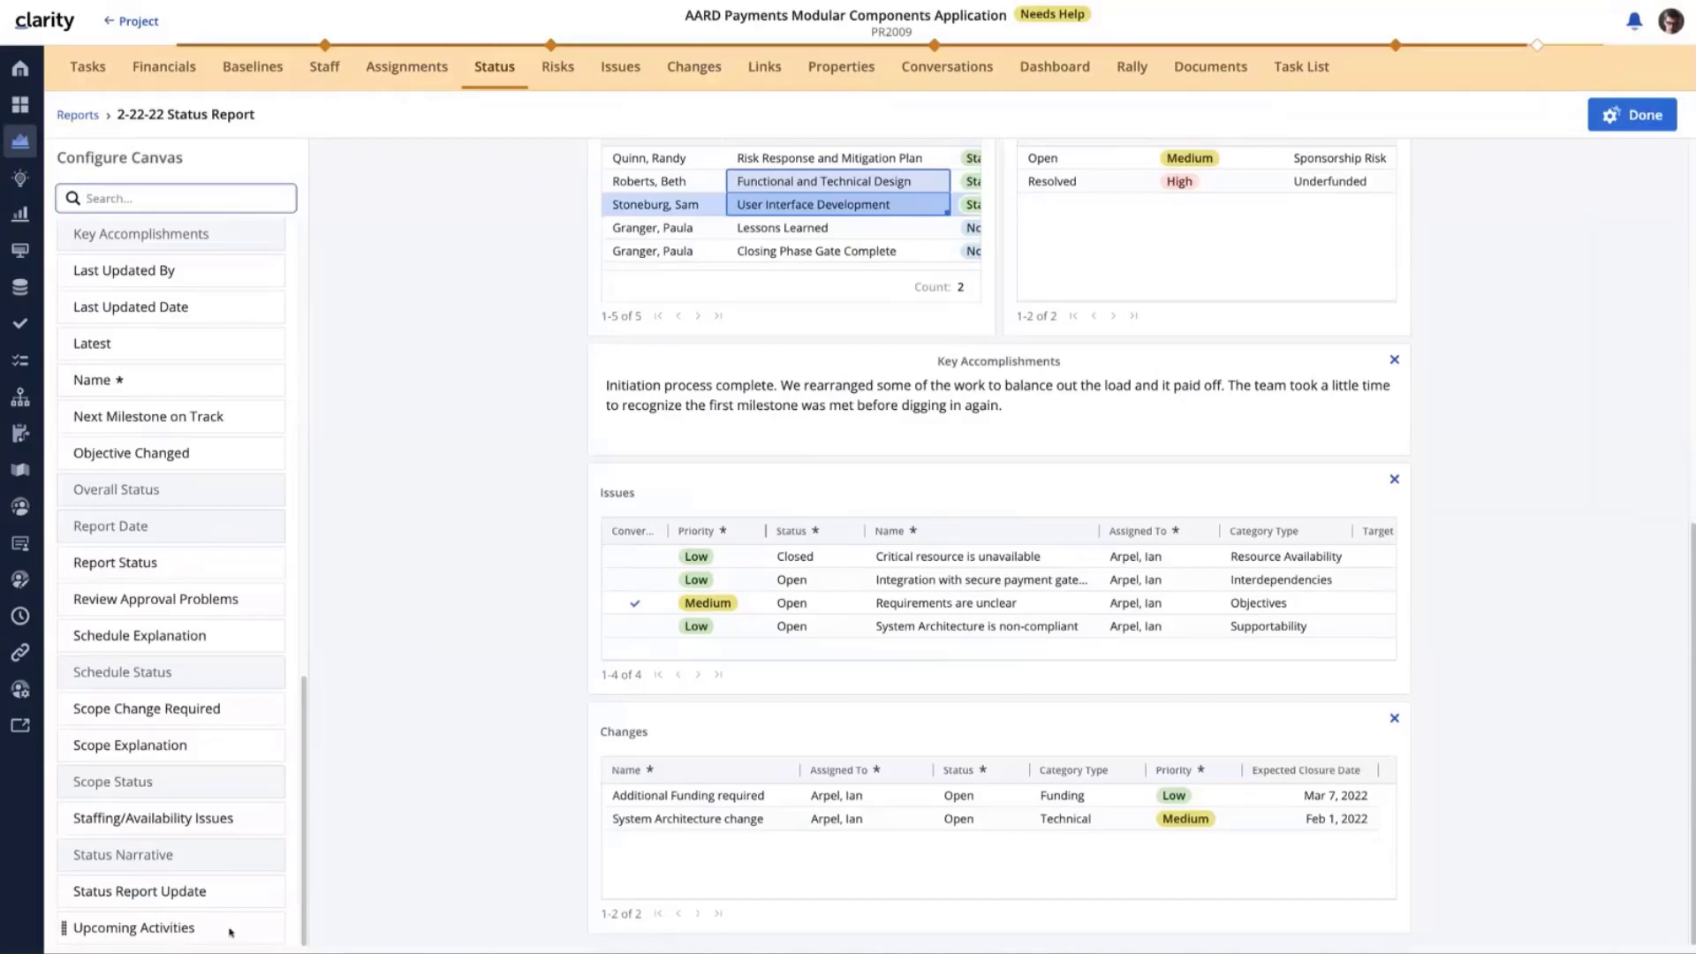
Add the Upcoming Activities and Scope Explanation fields side by side between the Issues and Changes widgets and finish configuring the canvas
drag(230, 931, 806, 870)
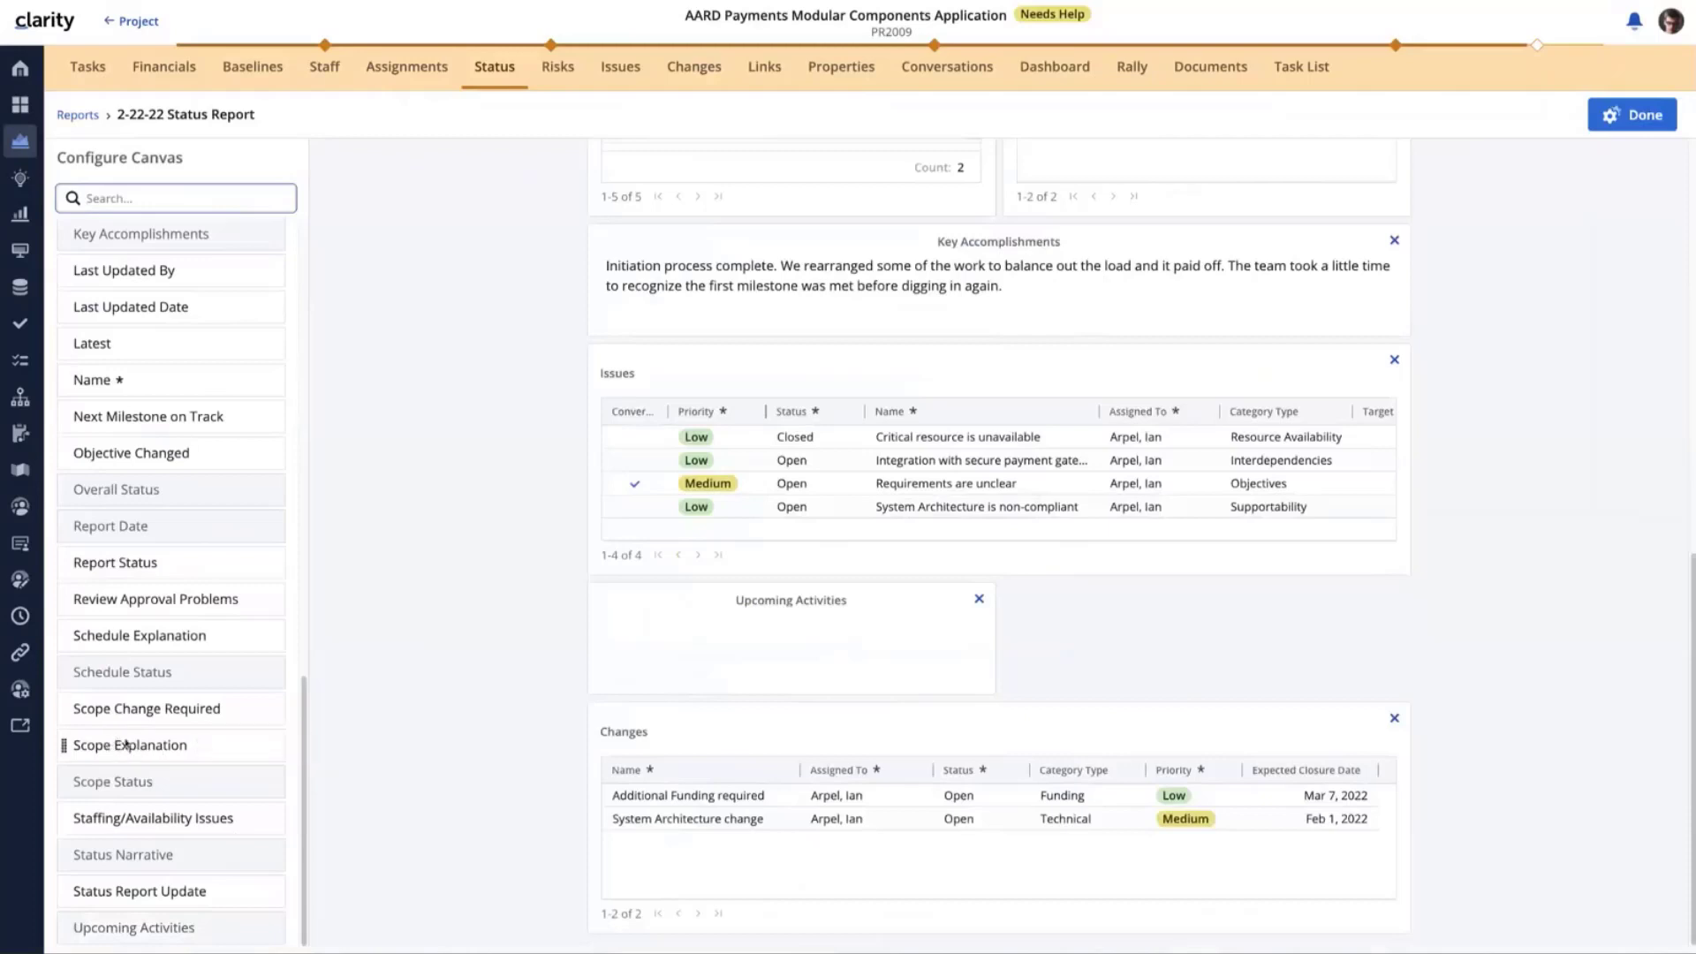
drag(127, 745, 1118, 652)
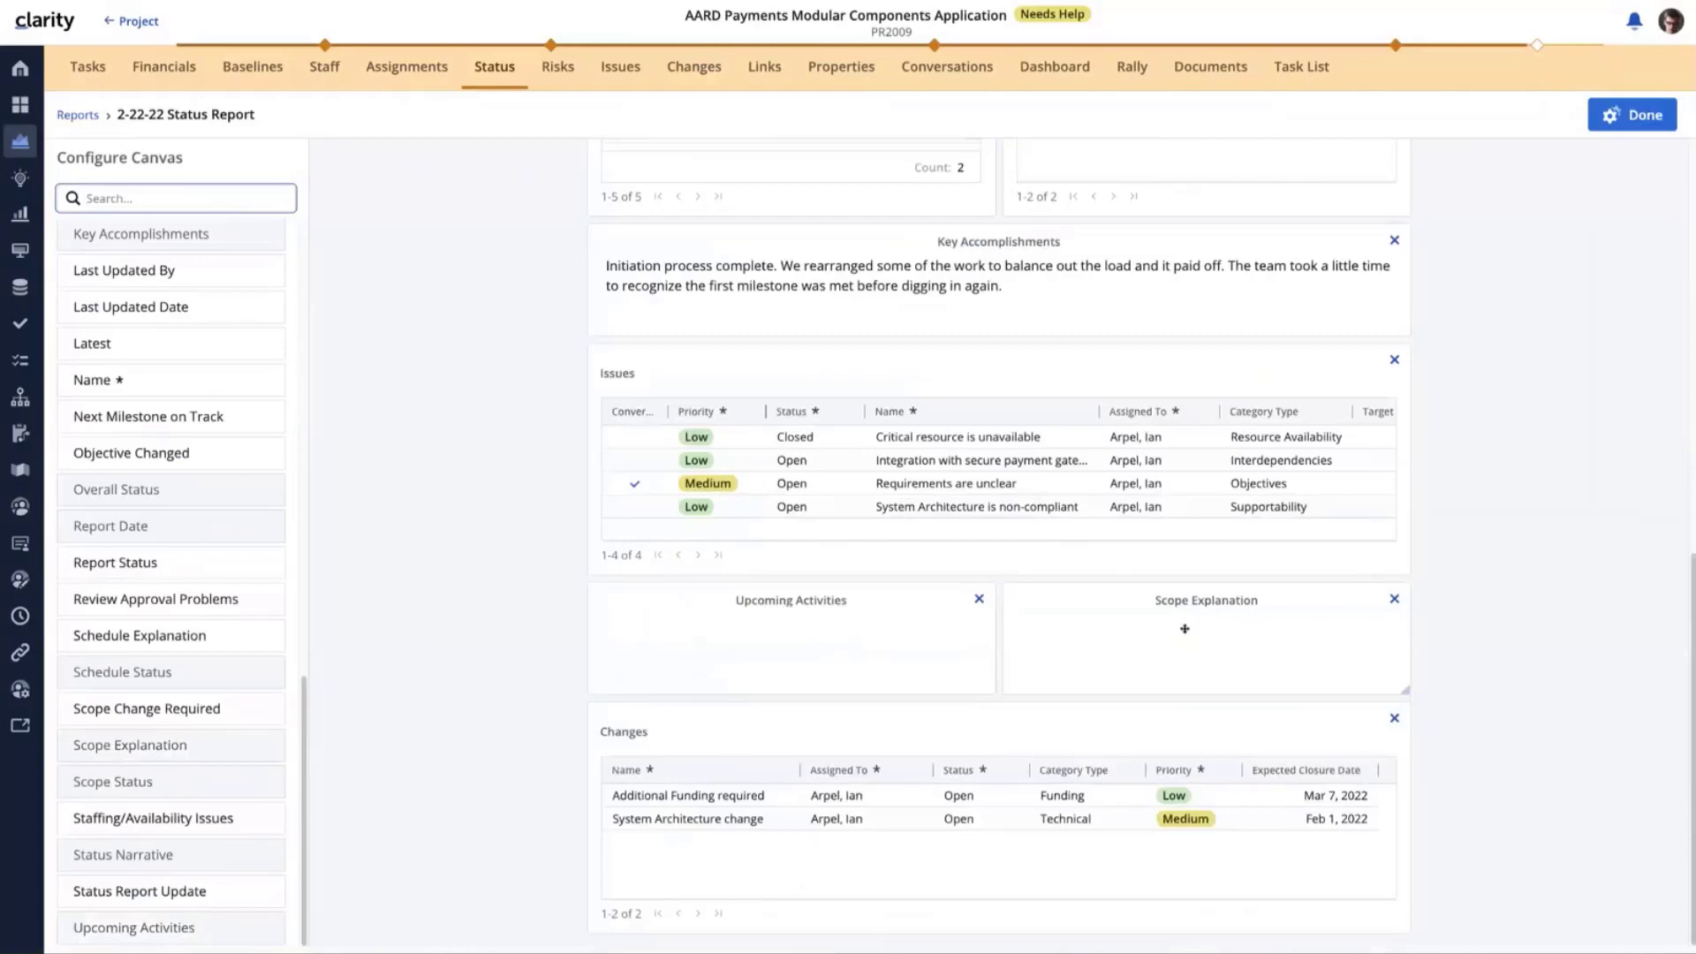
scroll(1025, 633, up, 10)
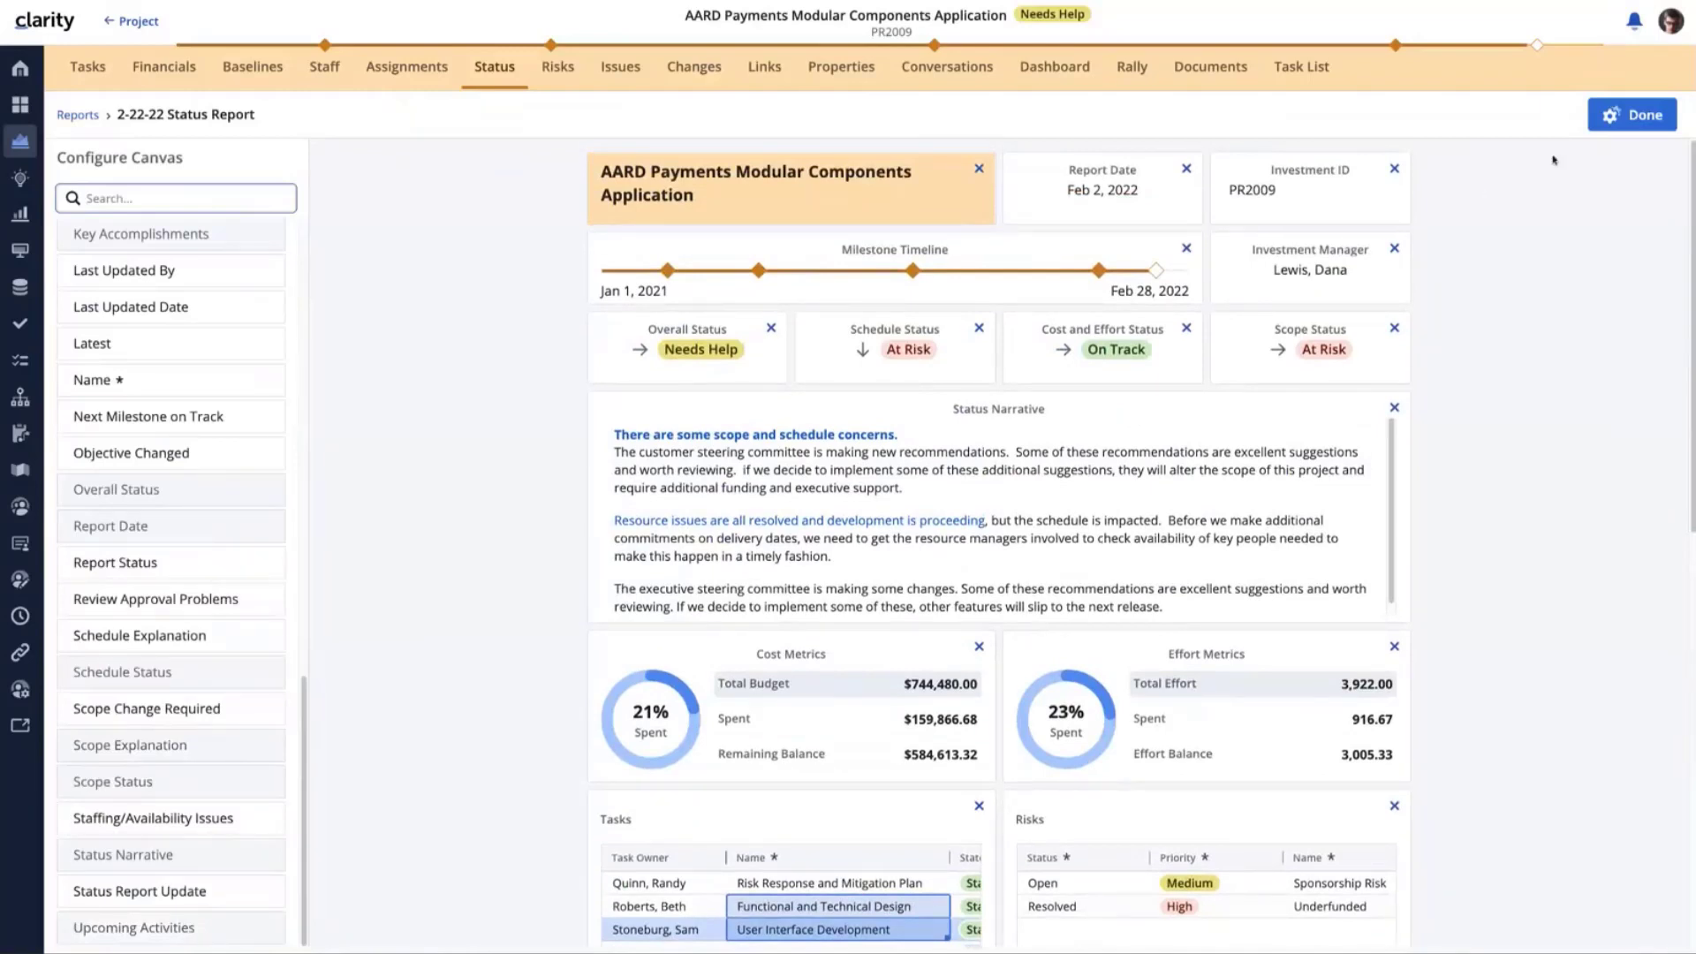
click(1625, 119)
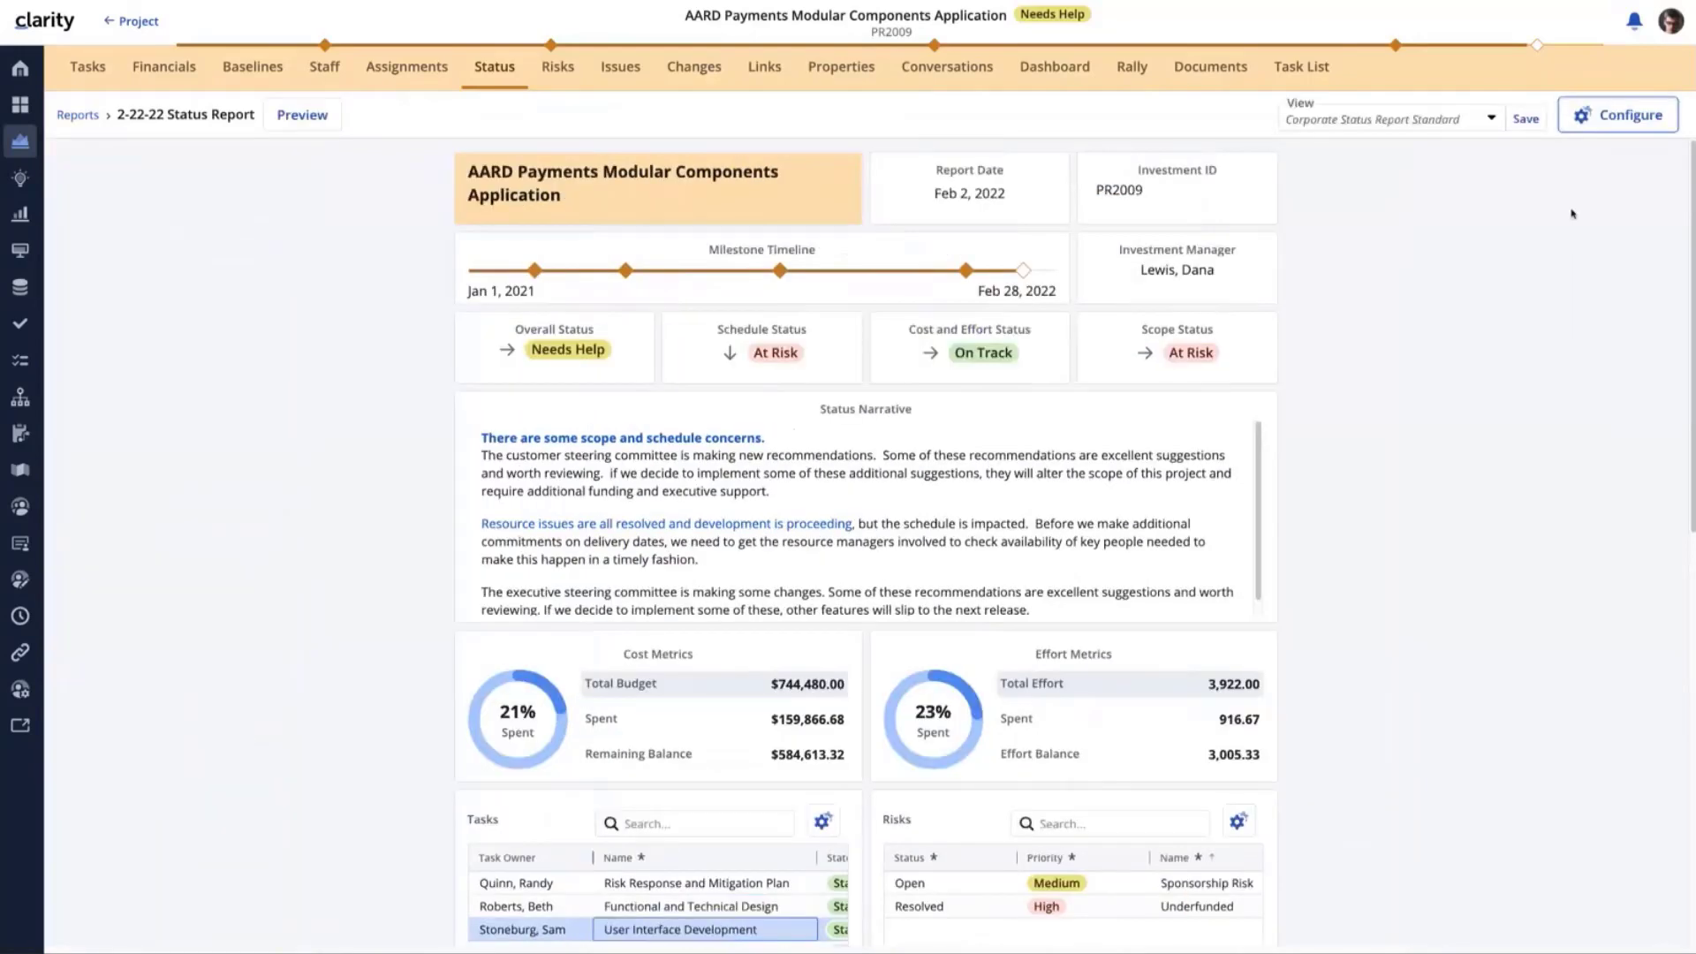
Save the modified report layout as a new view named Demo View, shared with everyone
click(1493, 124)
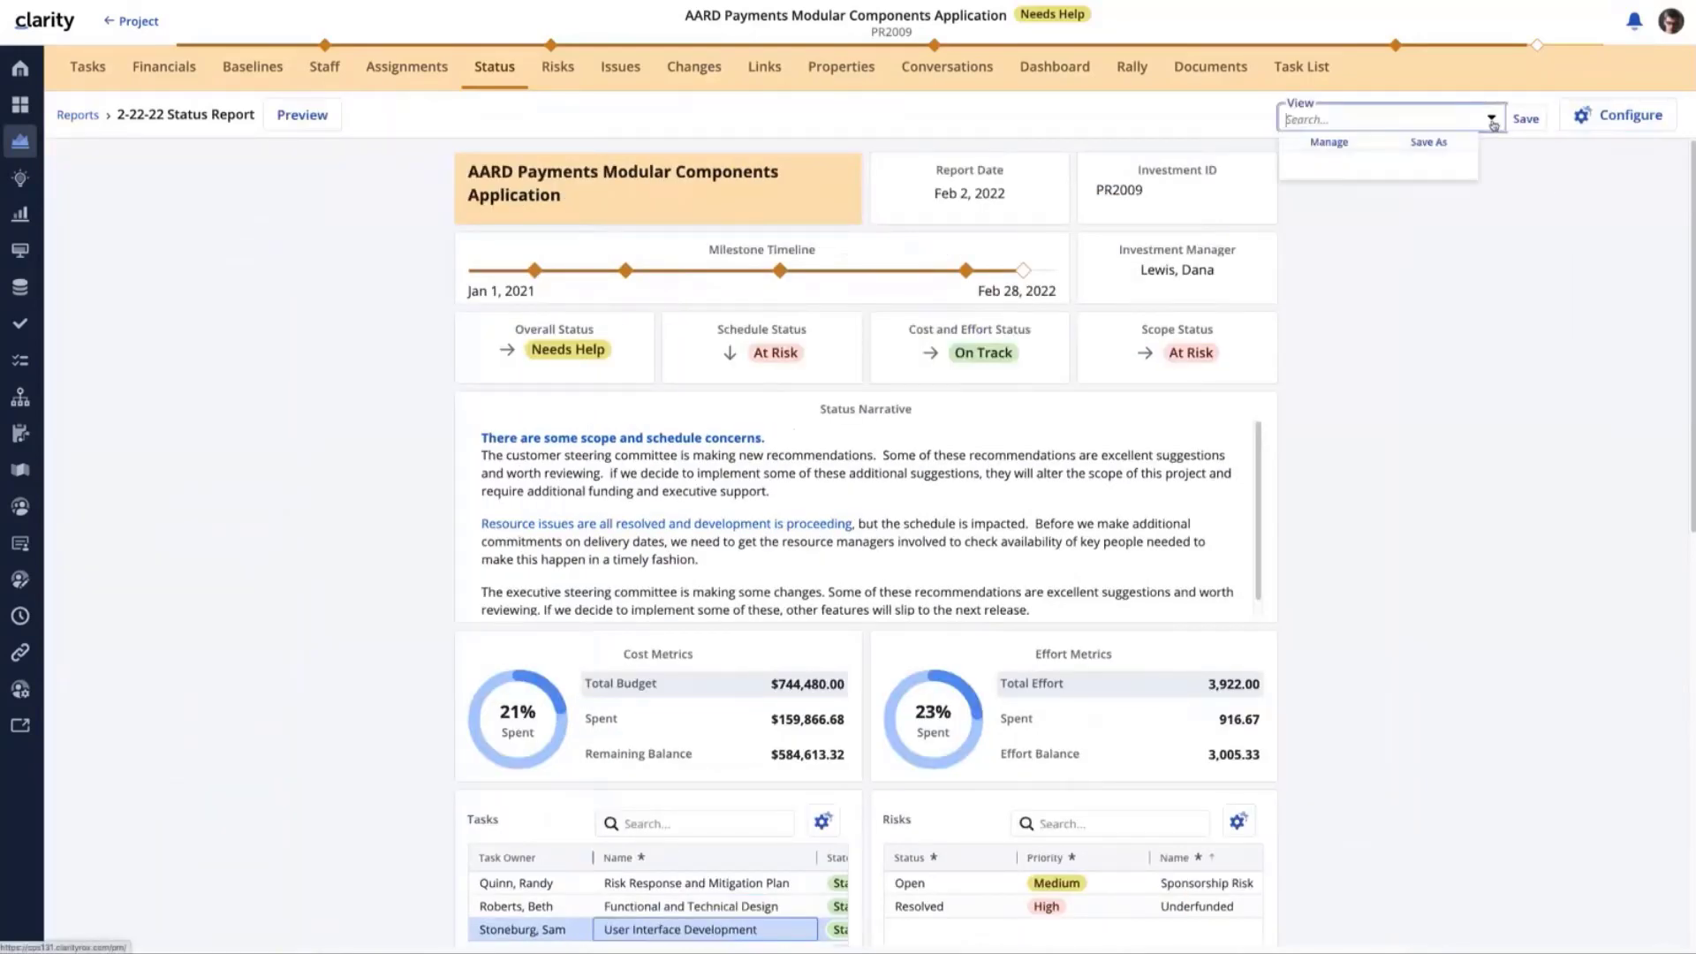
click(1434, 145)
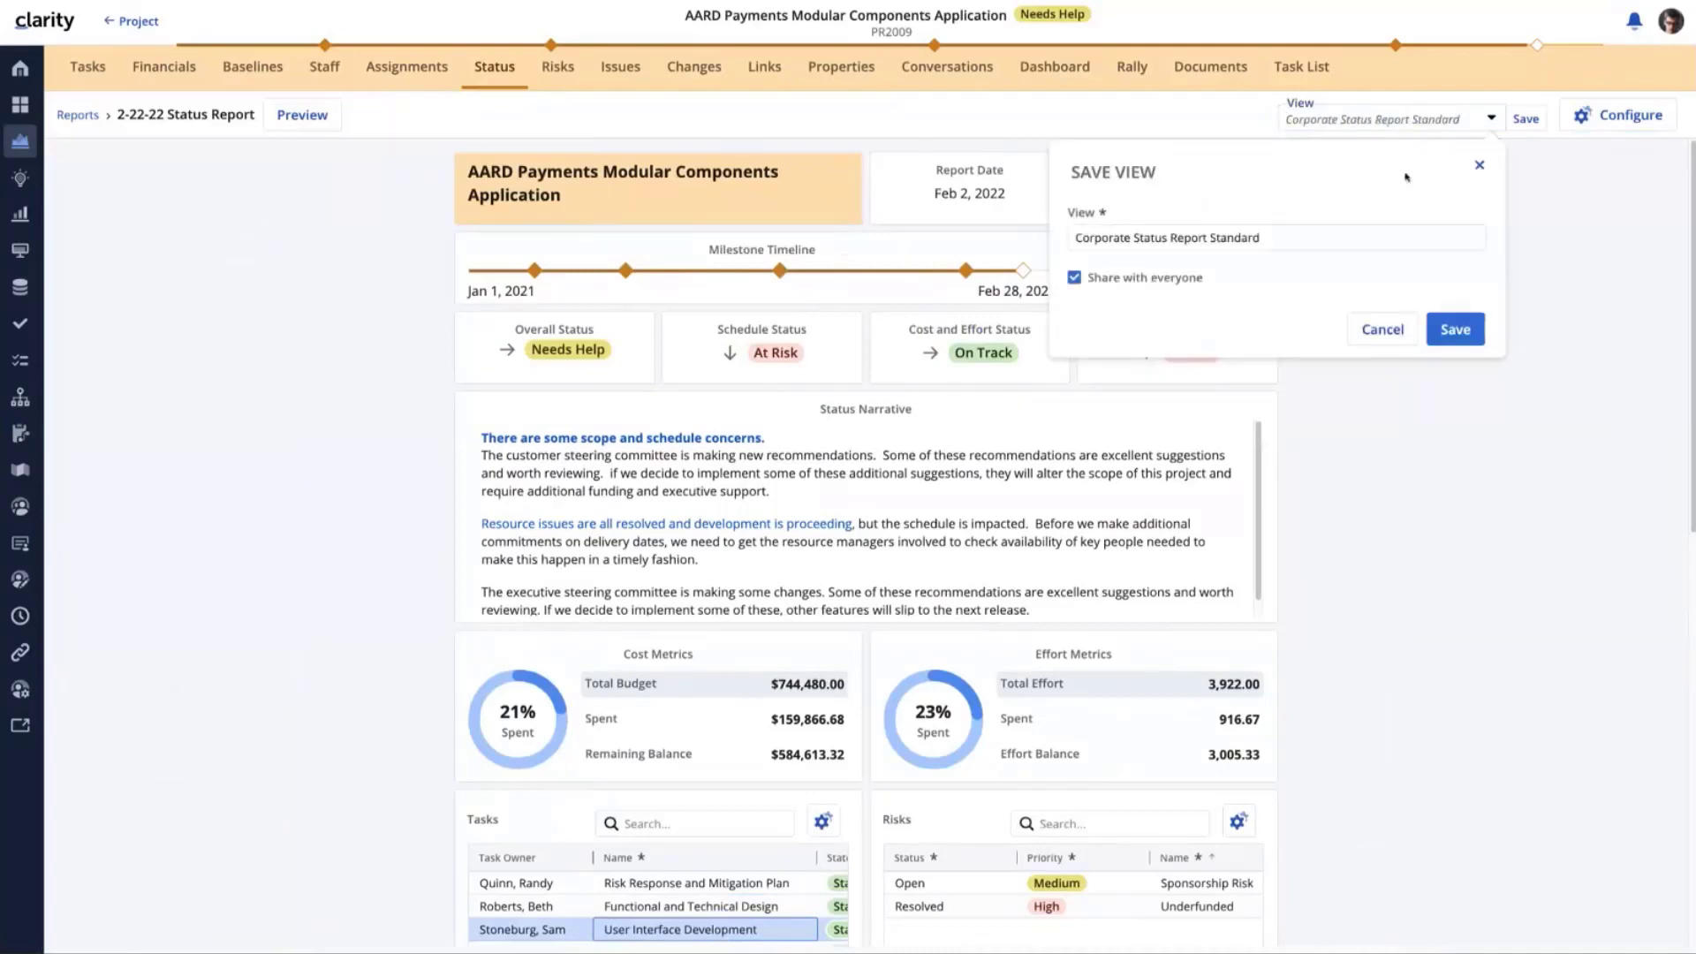
triple_click(1076, 241)
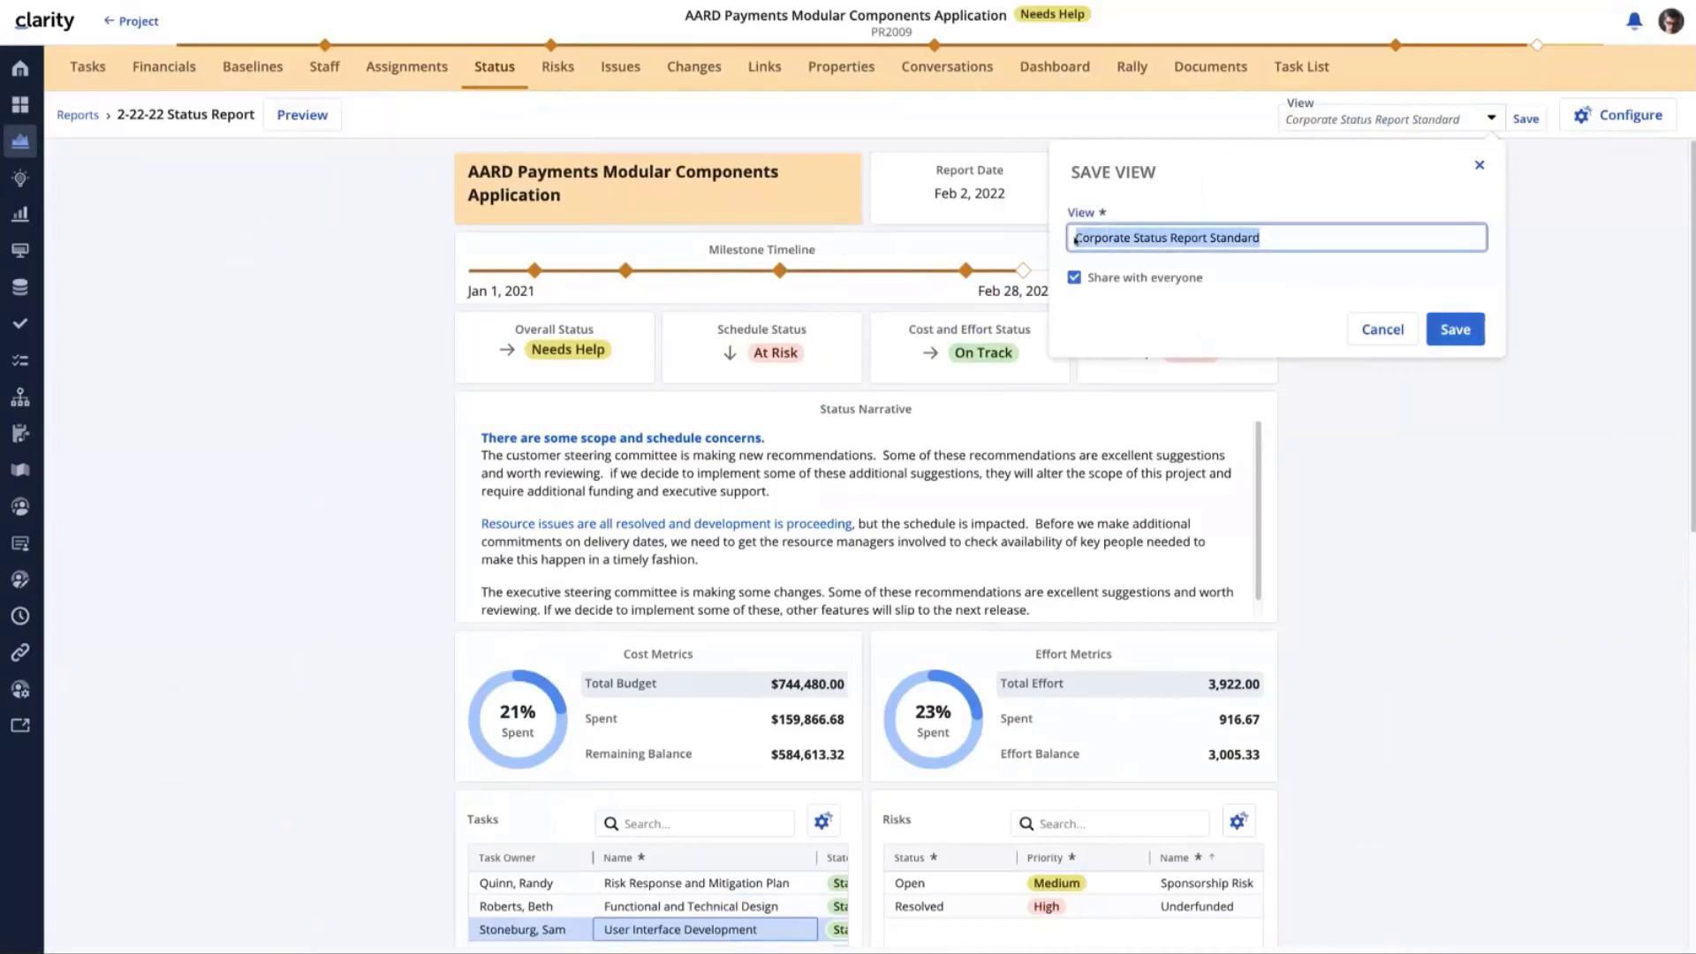
text(Demo Vi)
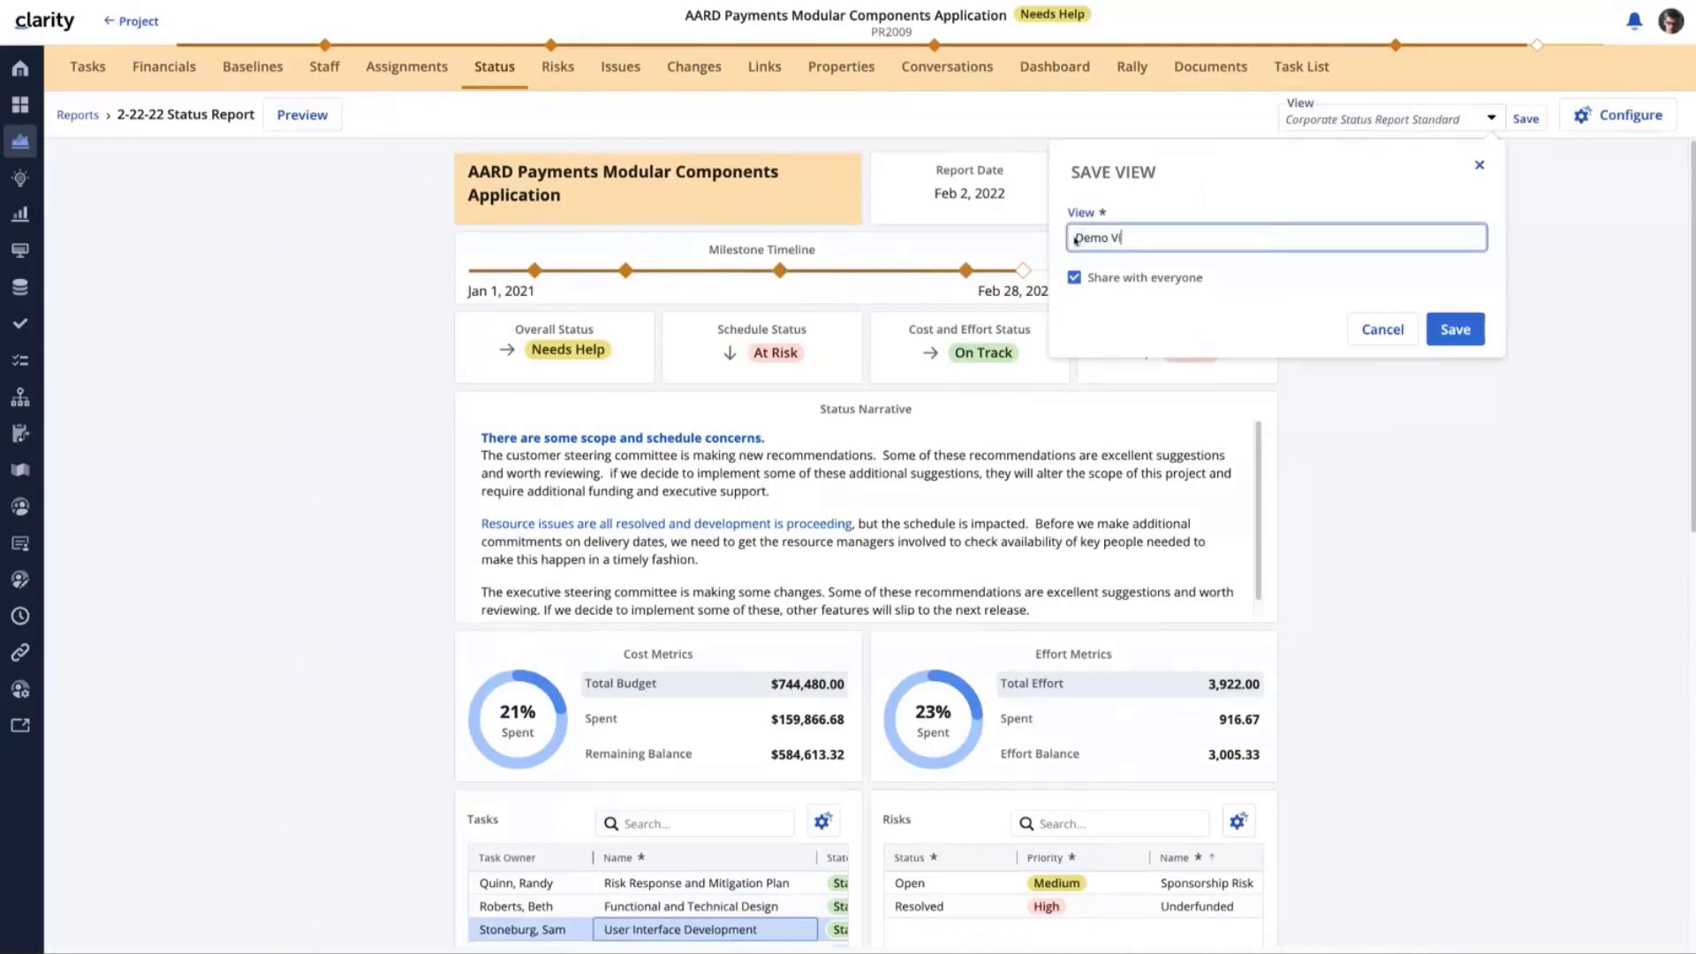
text(ew)
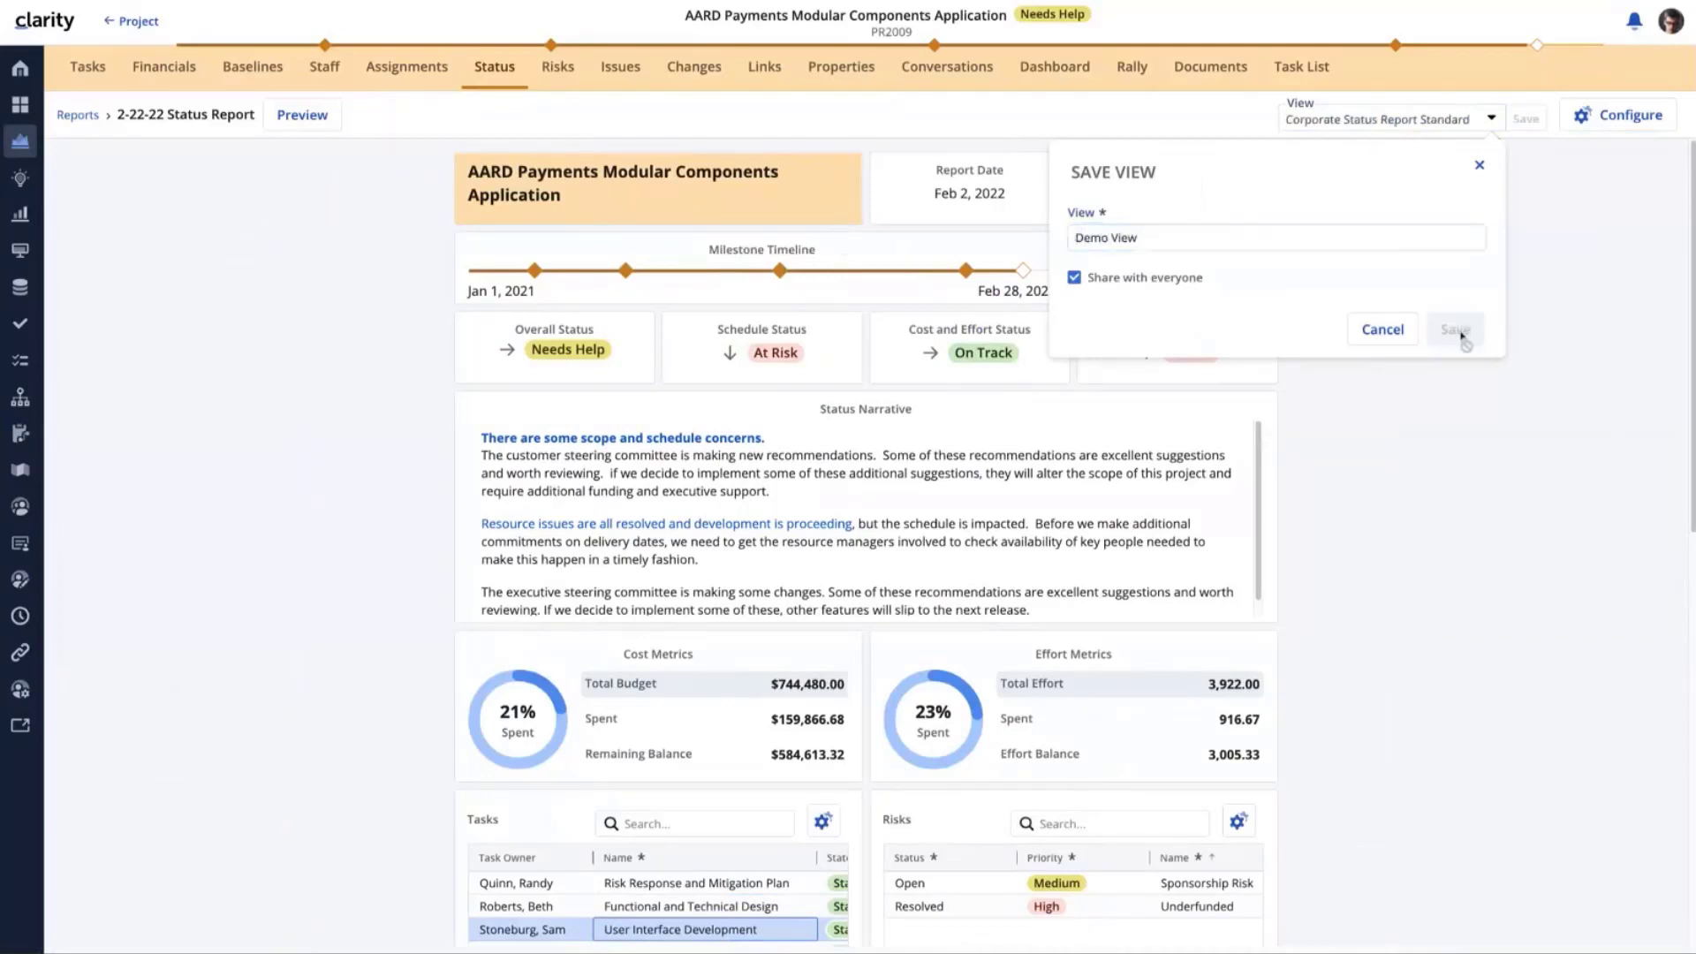
click(1454, 330)
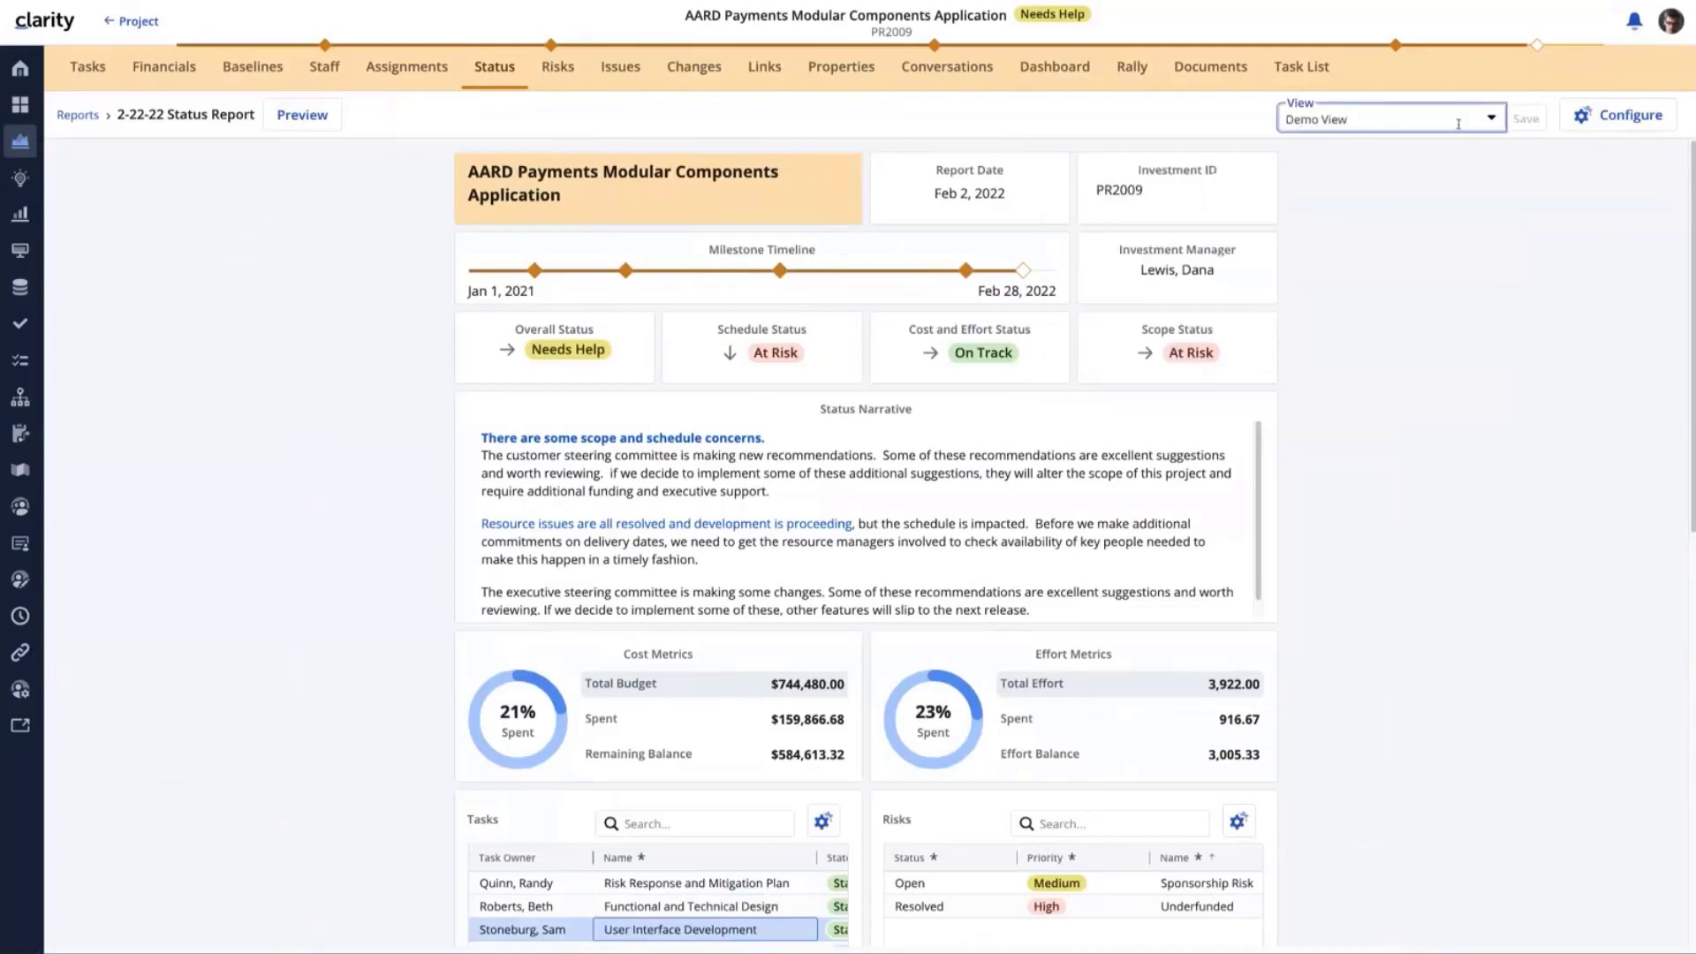
Remove the default and shared settings from Demo View in the list of managed views
click(1490, 120)
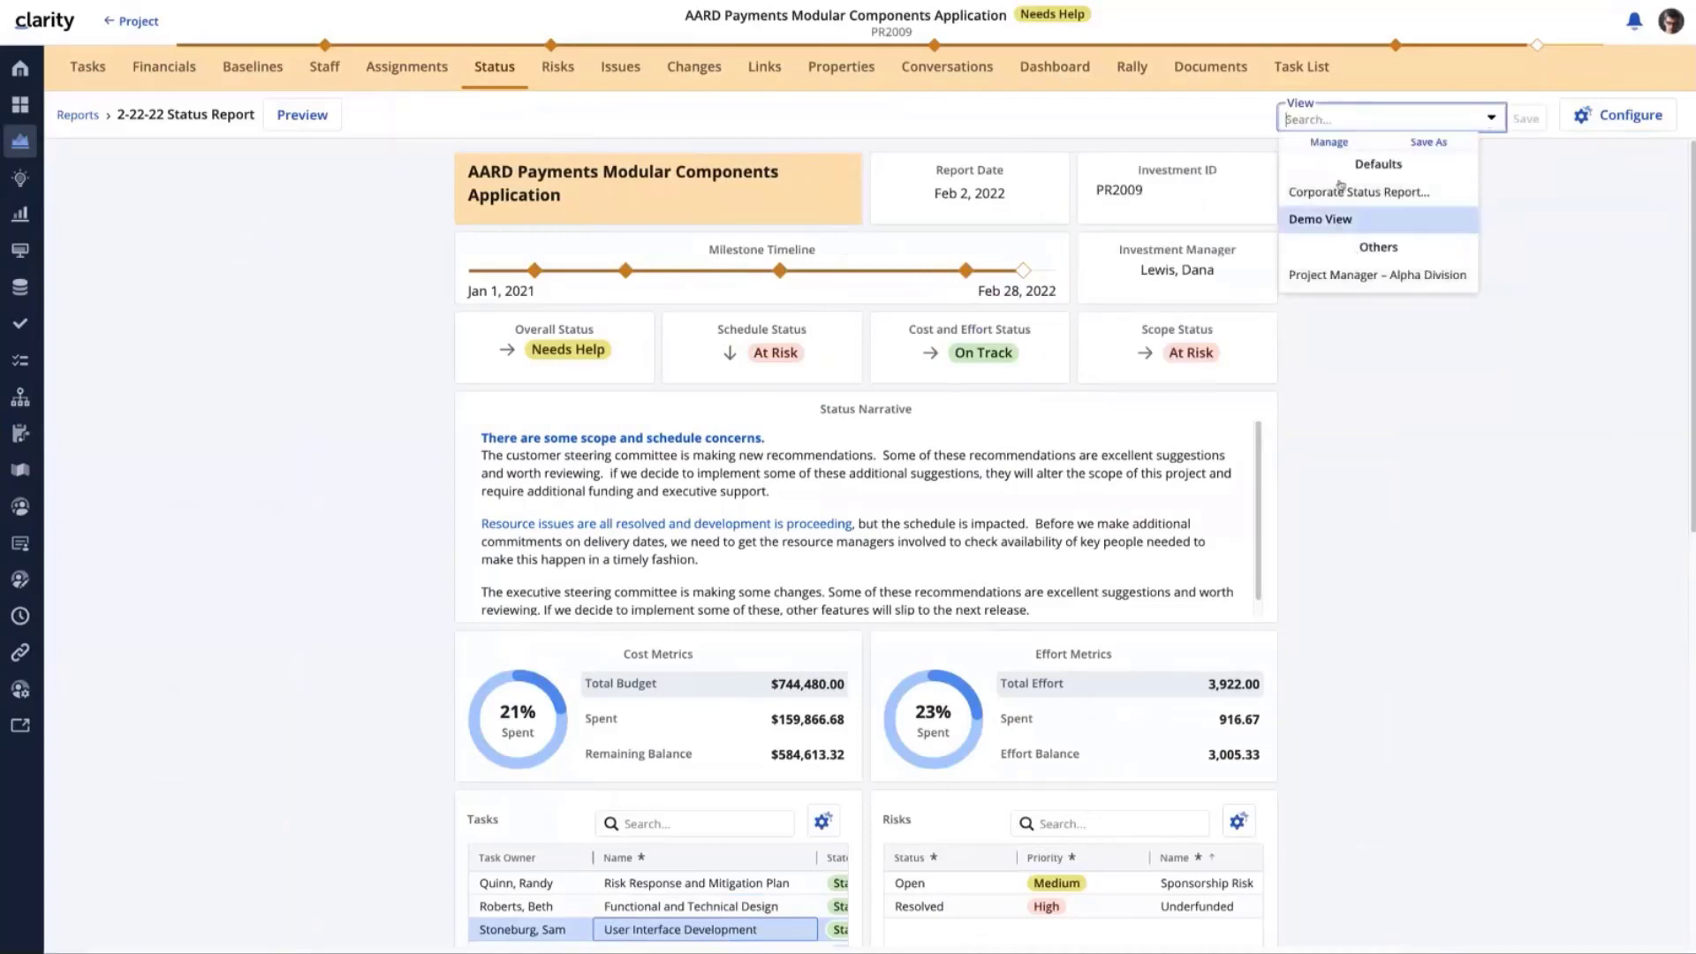
click(1329, 142)
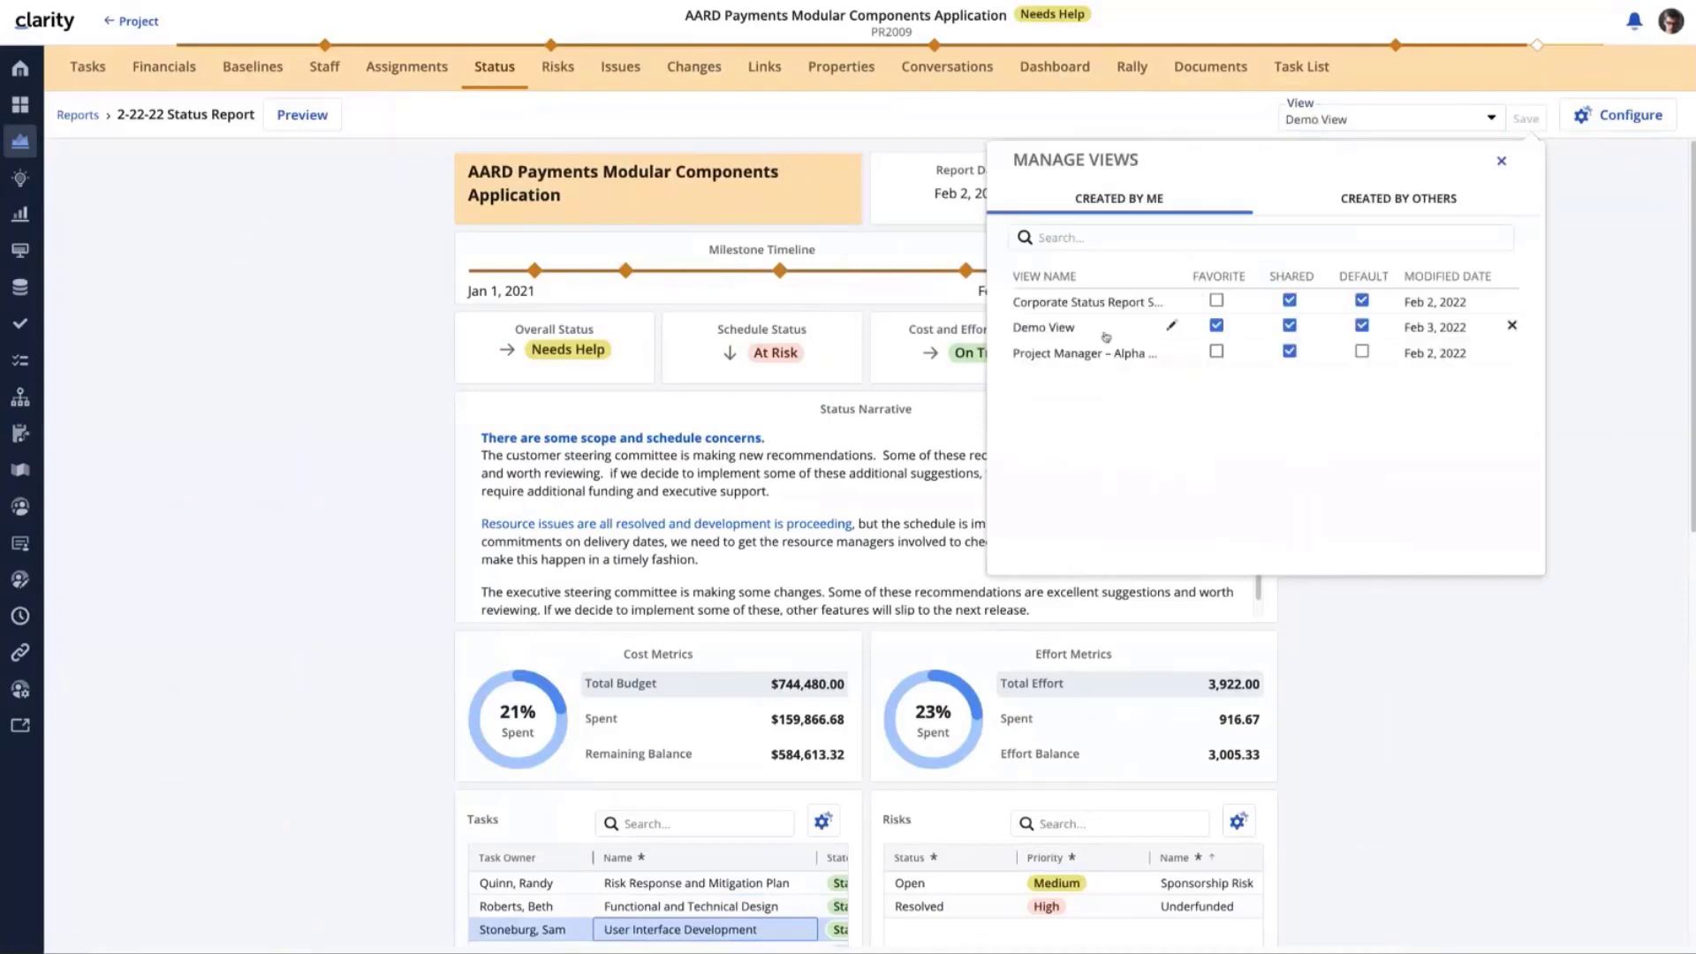
click(1362, 327)
click(1288, 327)
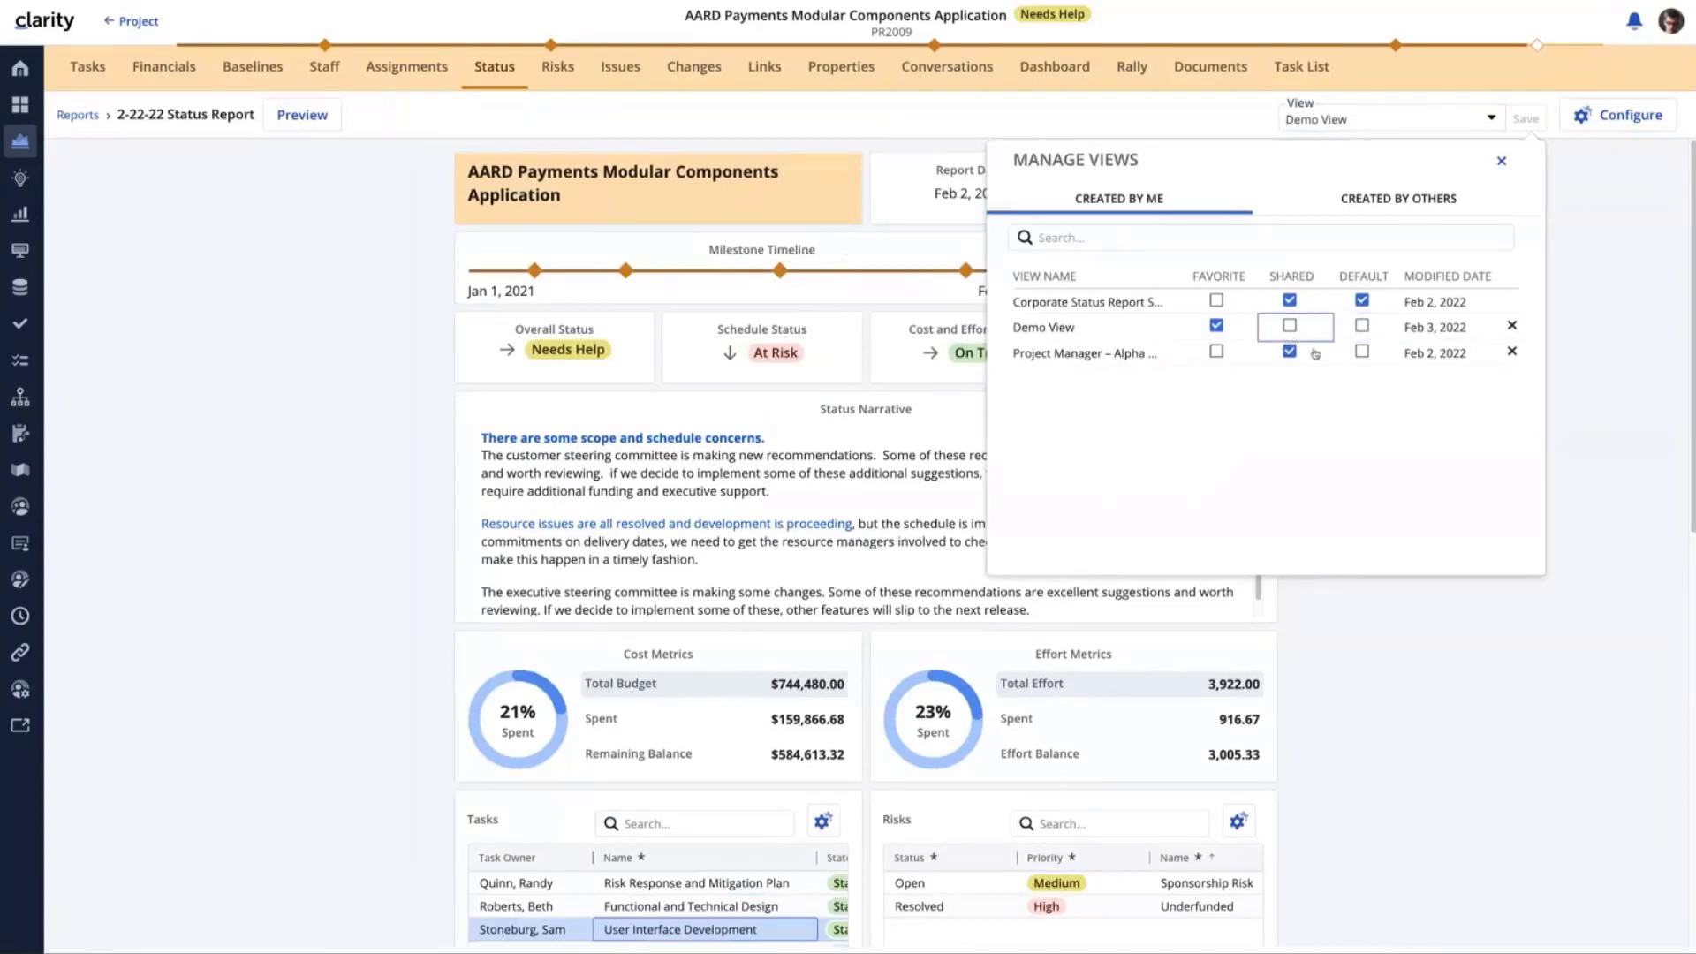
click(1500, 161)
Look over the Demo View layout and compare it with the Corporate Status Report Standard view
scroll(1446, 349, down, 1)
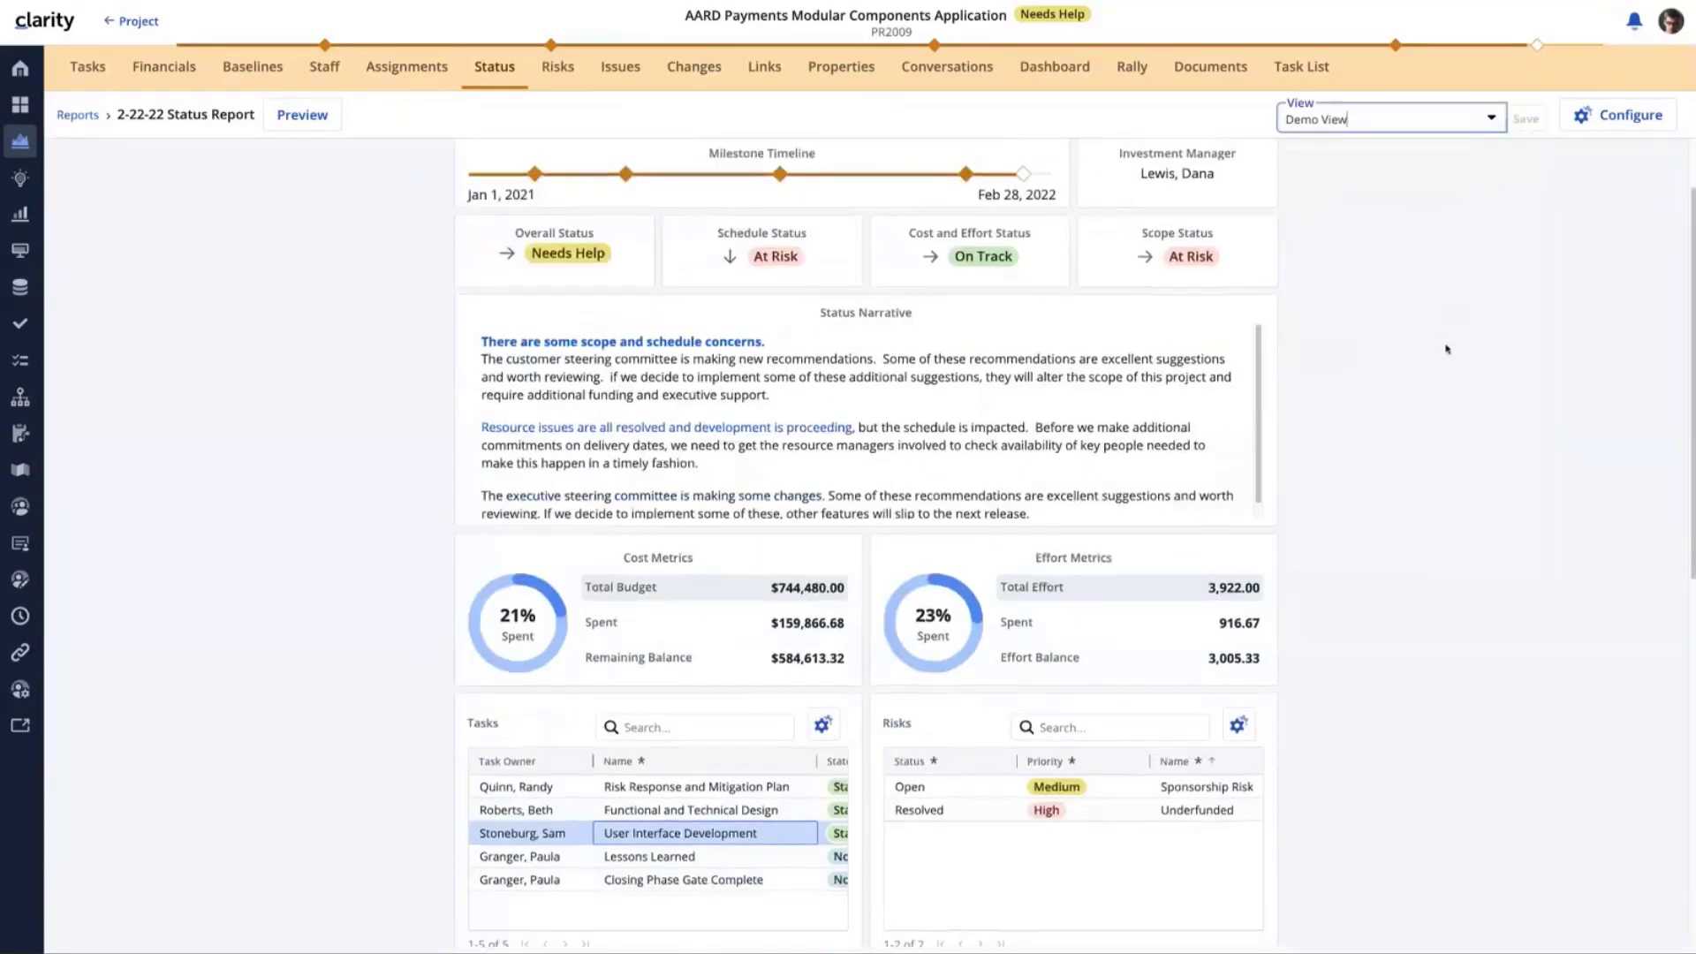
scroll(1446, 349, up, 1)
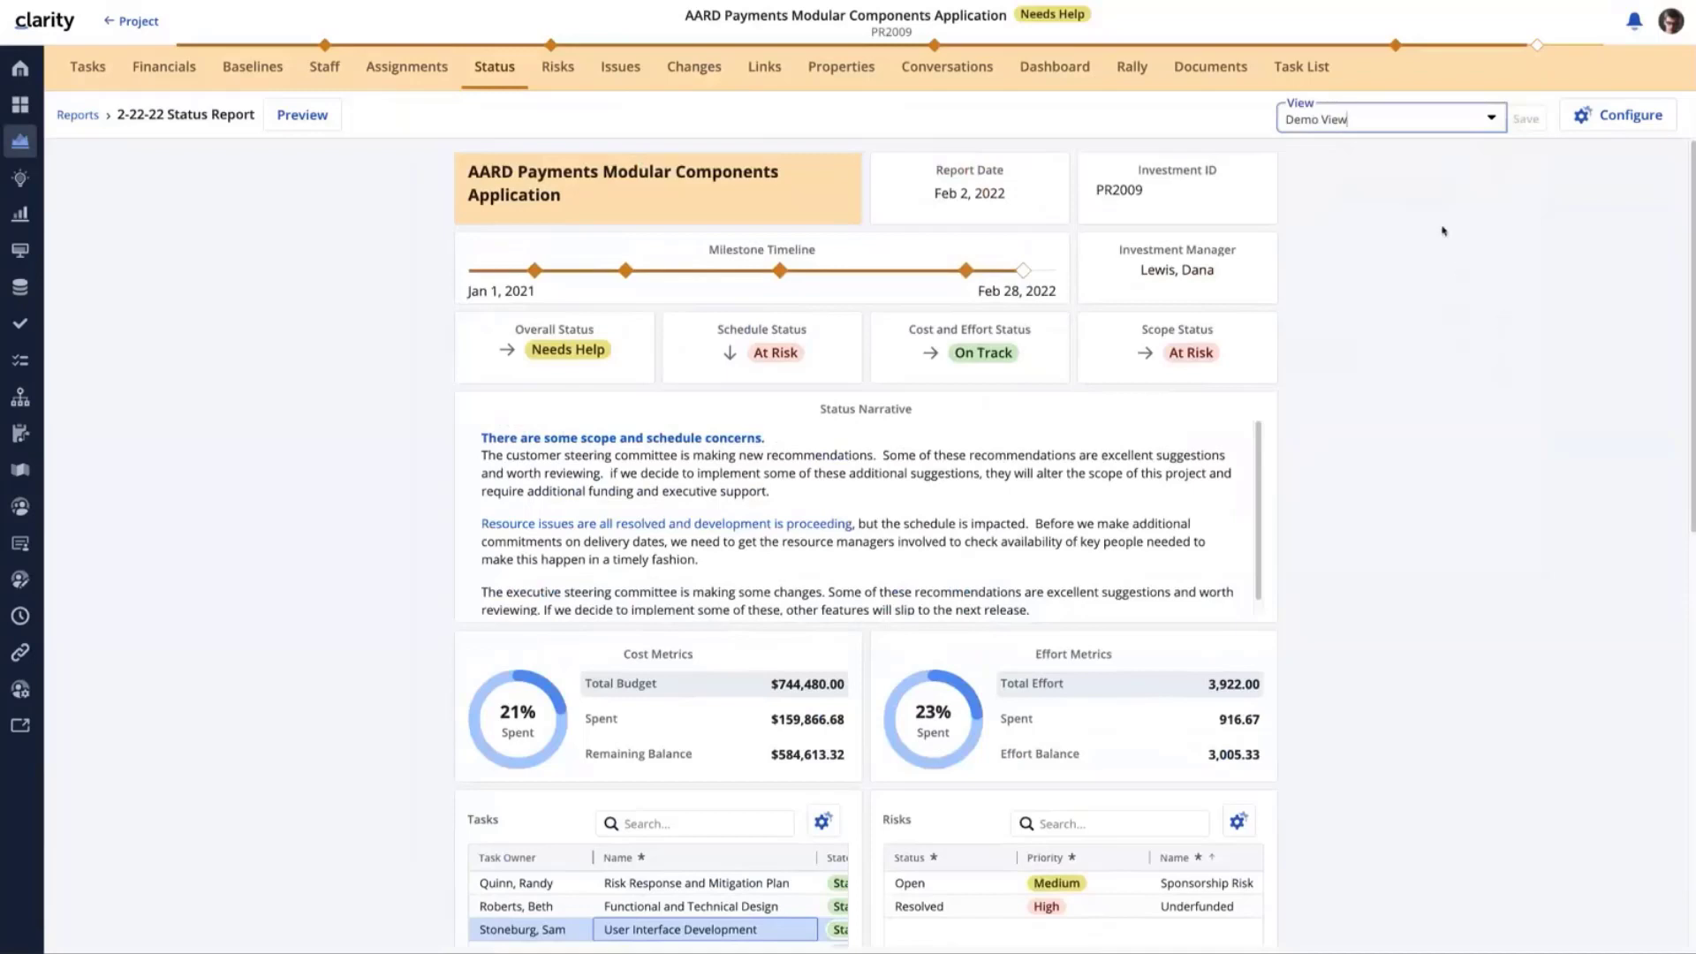
click(1469, 124)
scroll(952, 305, down, 3)
scroll(1100, 461, up, 3)
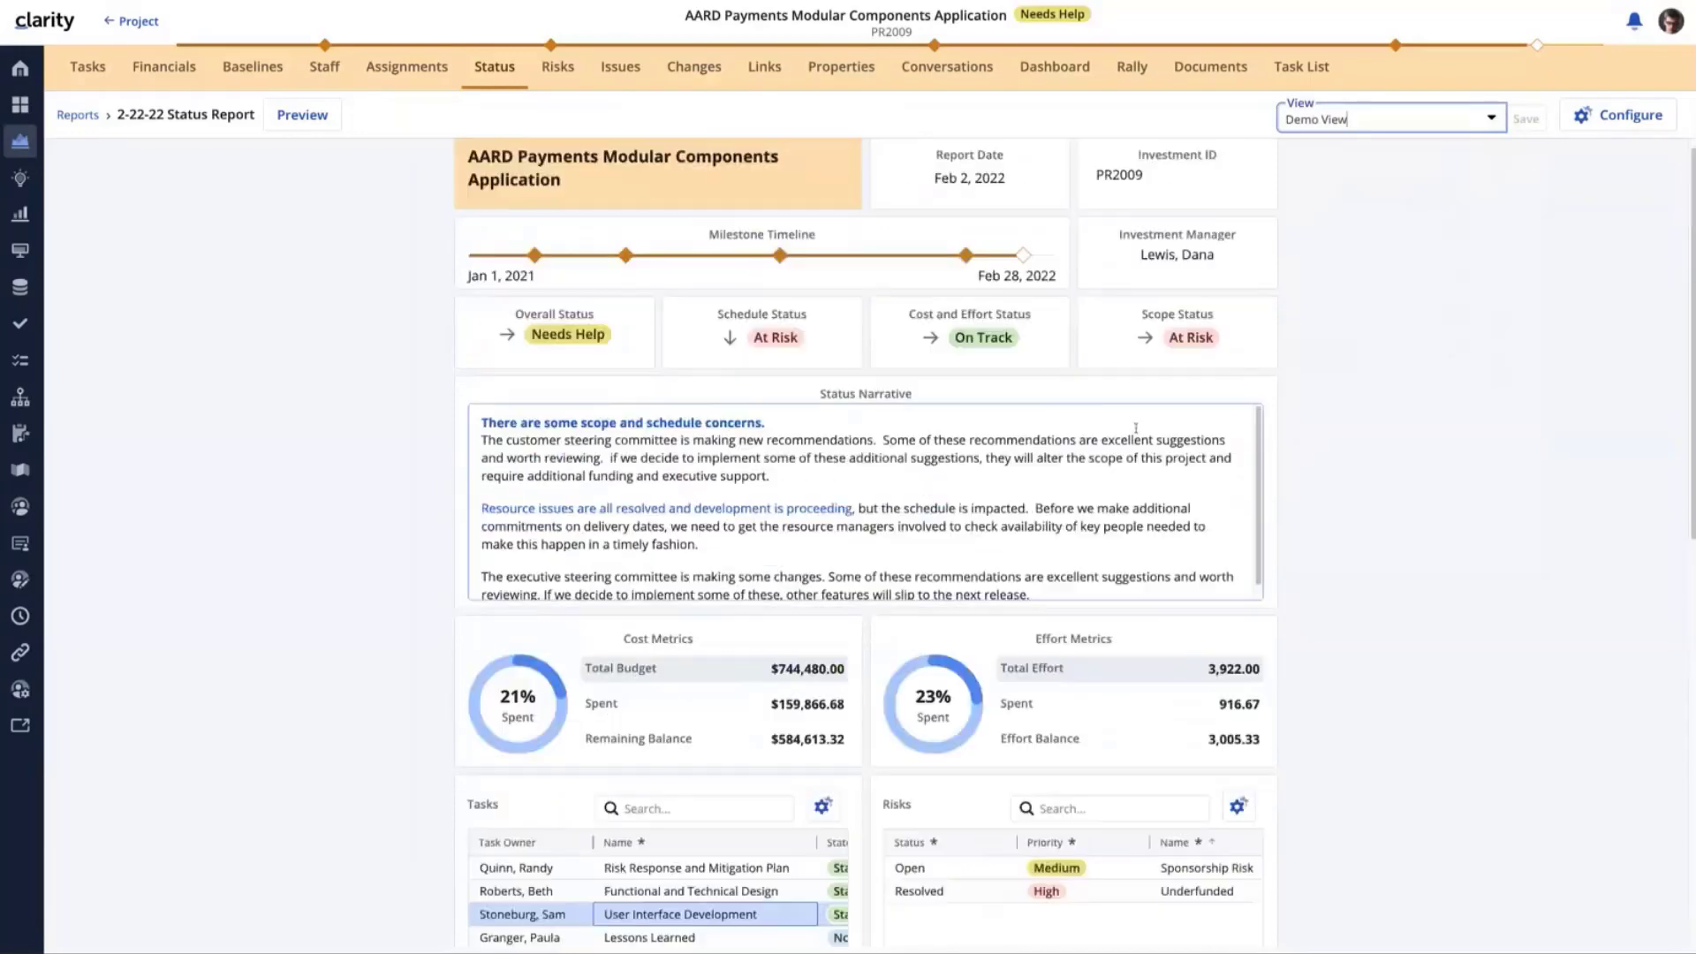
click(1402, 122)
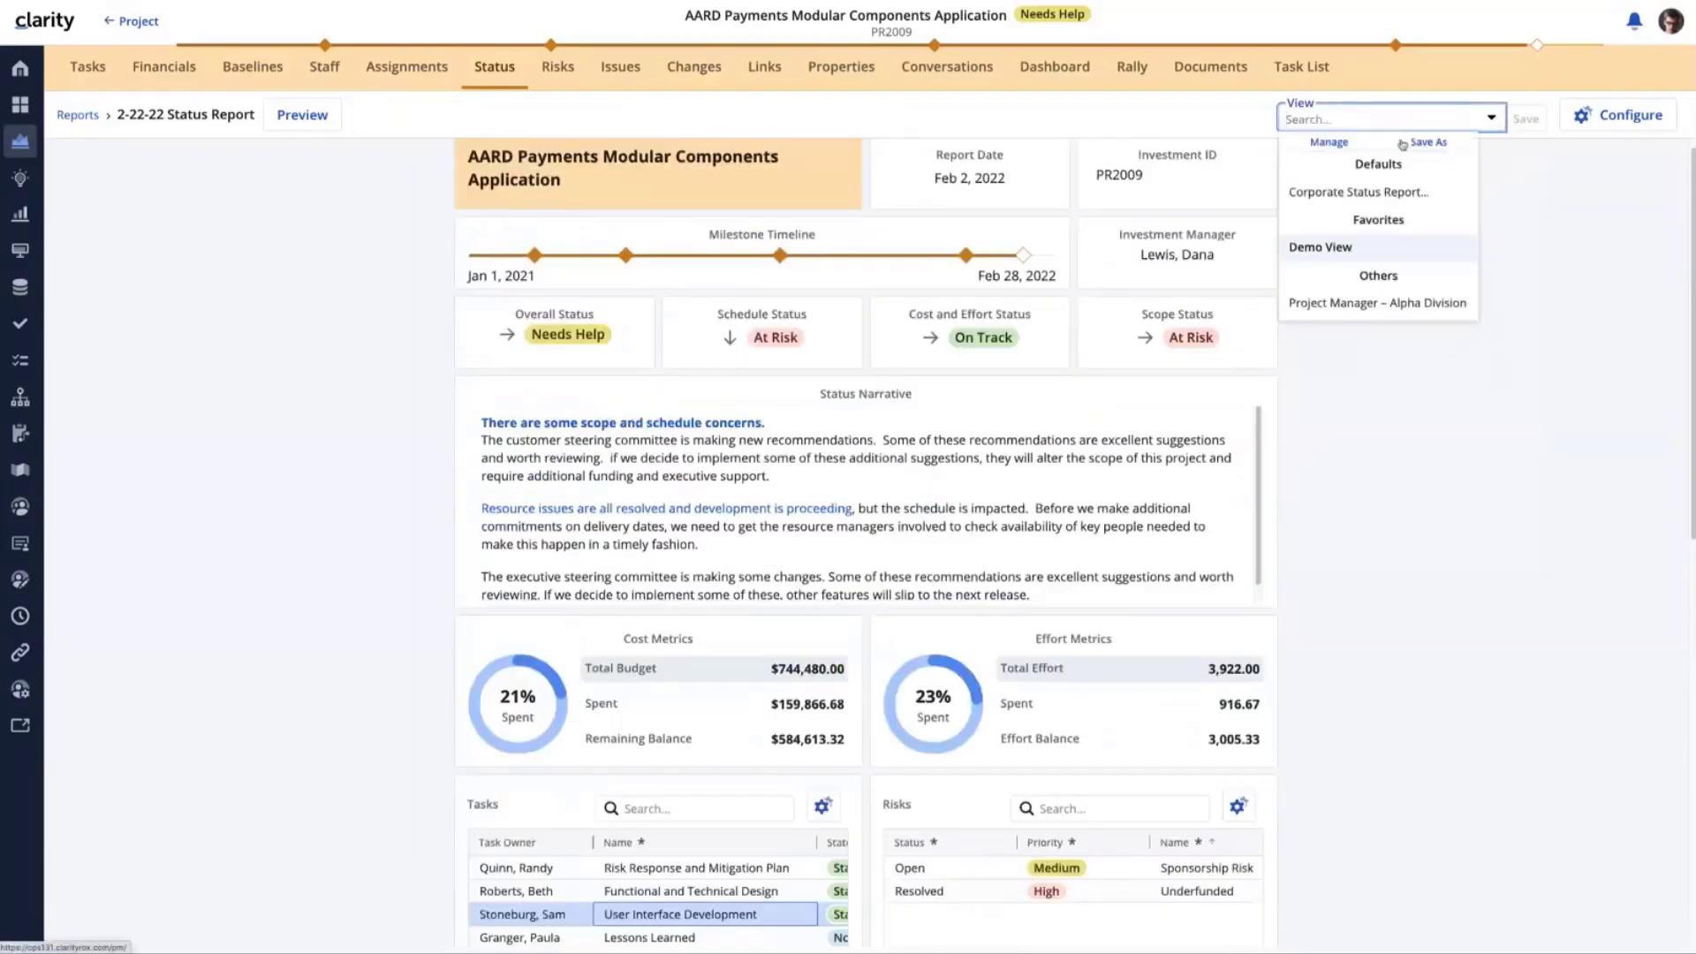
click(1358, 193)
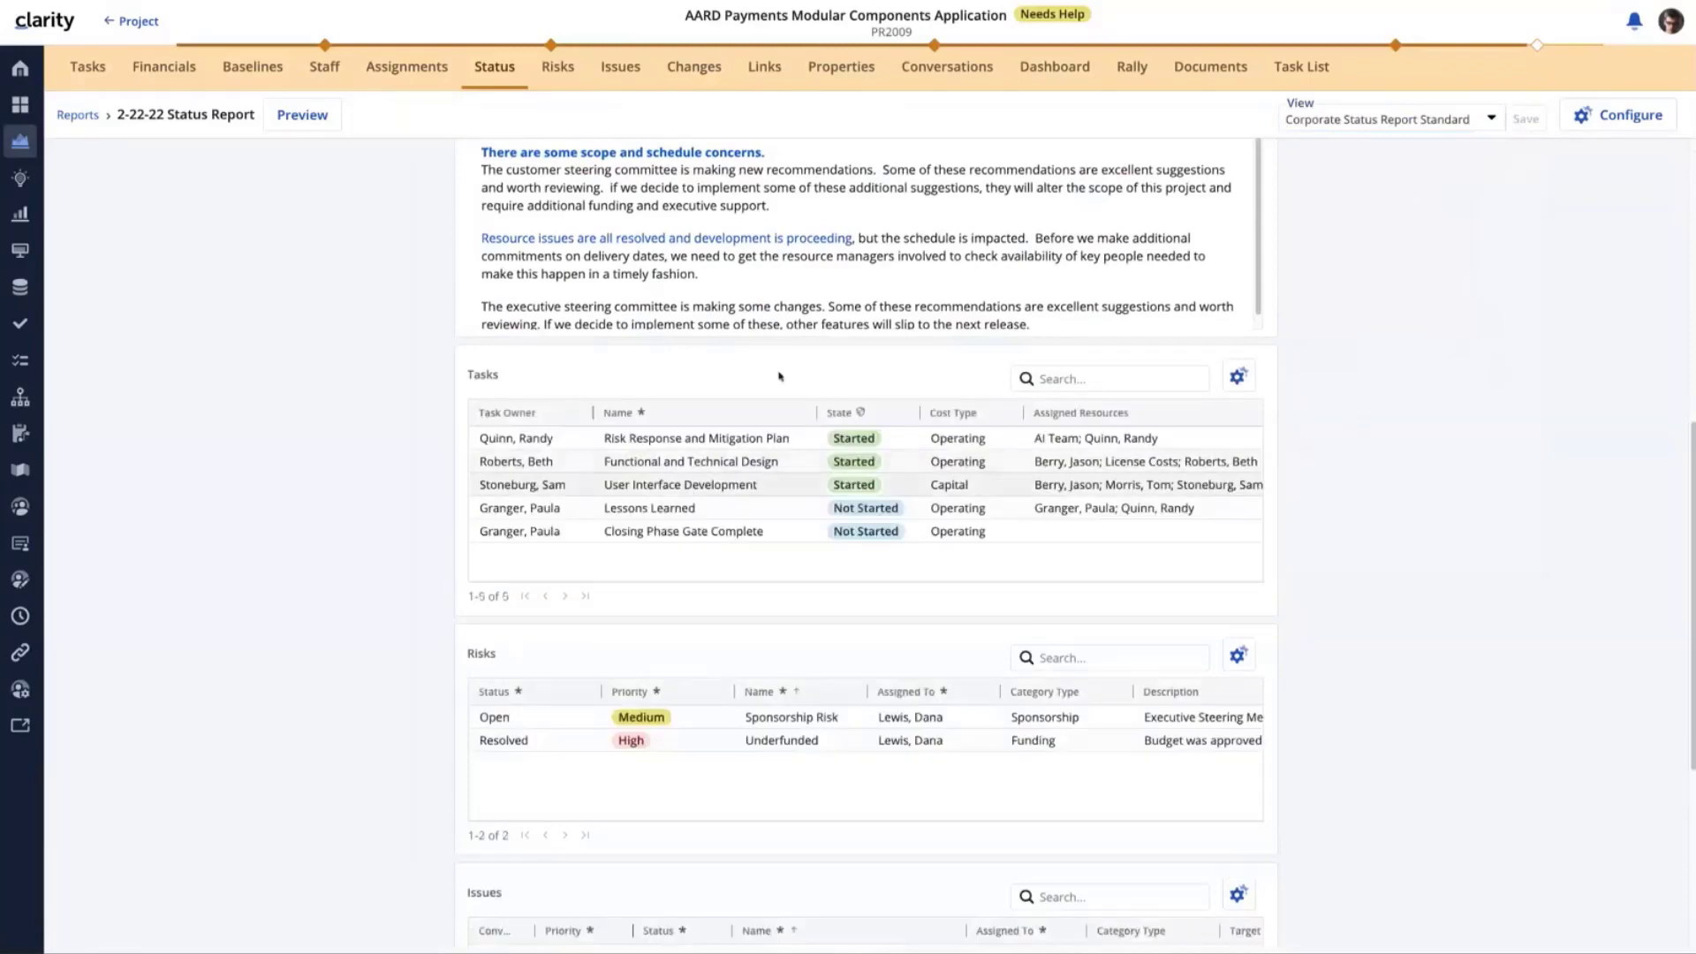
scroll(777, 382, up, 5)
scroll(772, 389, down, 4)
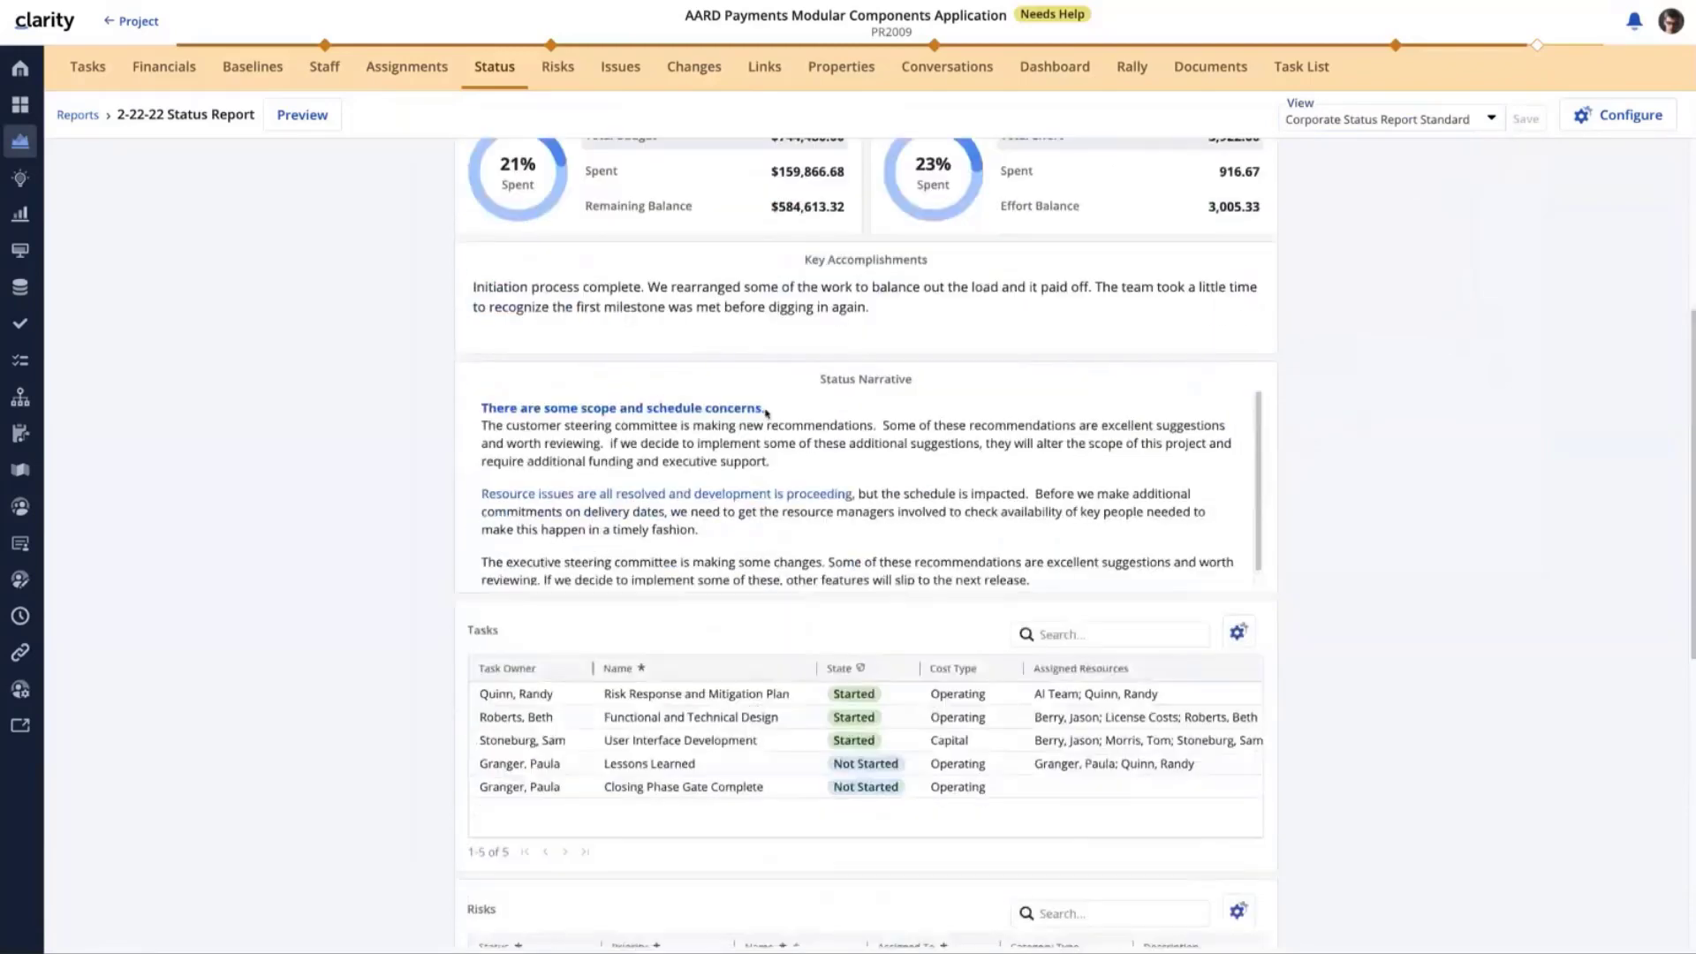
scroll(765, 409, up, 2)
scroll(765, 409, up, 4)
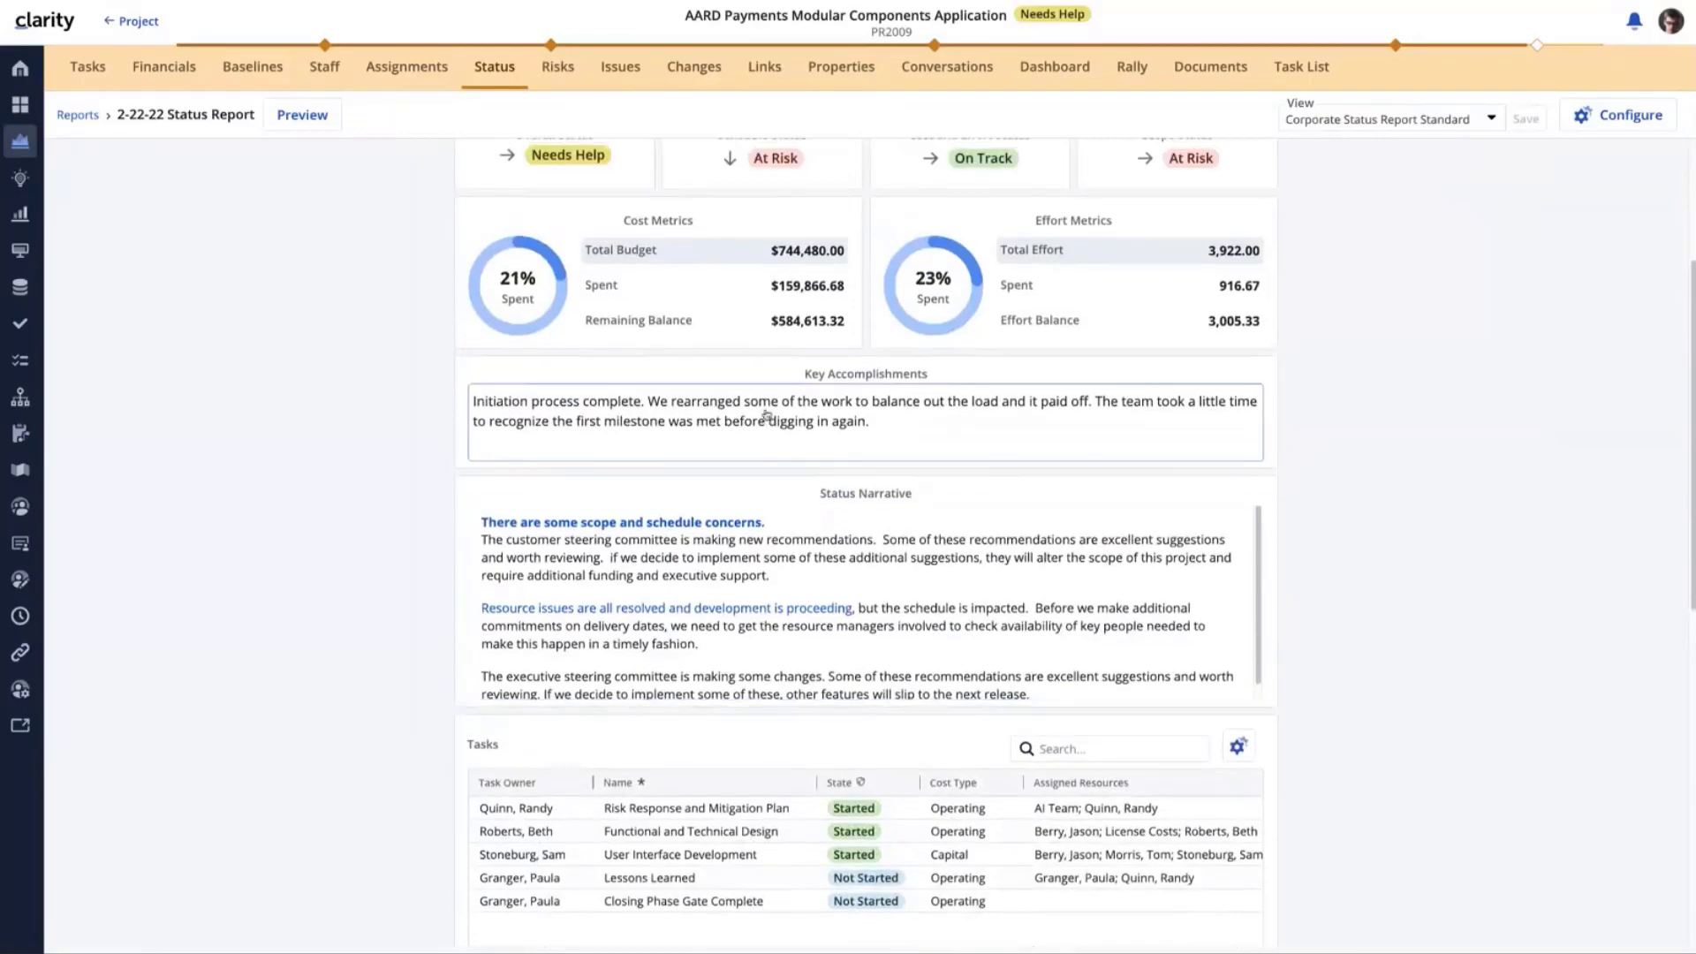
Switch the report to the Project Manager – Alpha Division view and look through its layout
click(1338, 121)
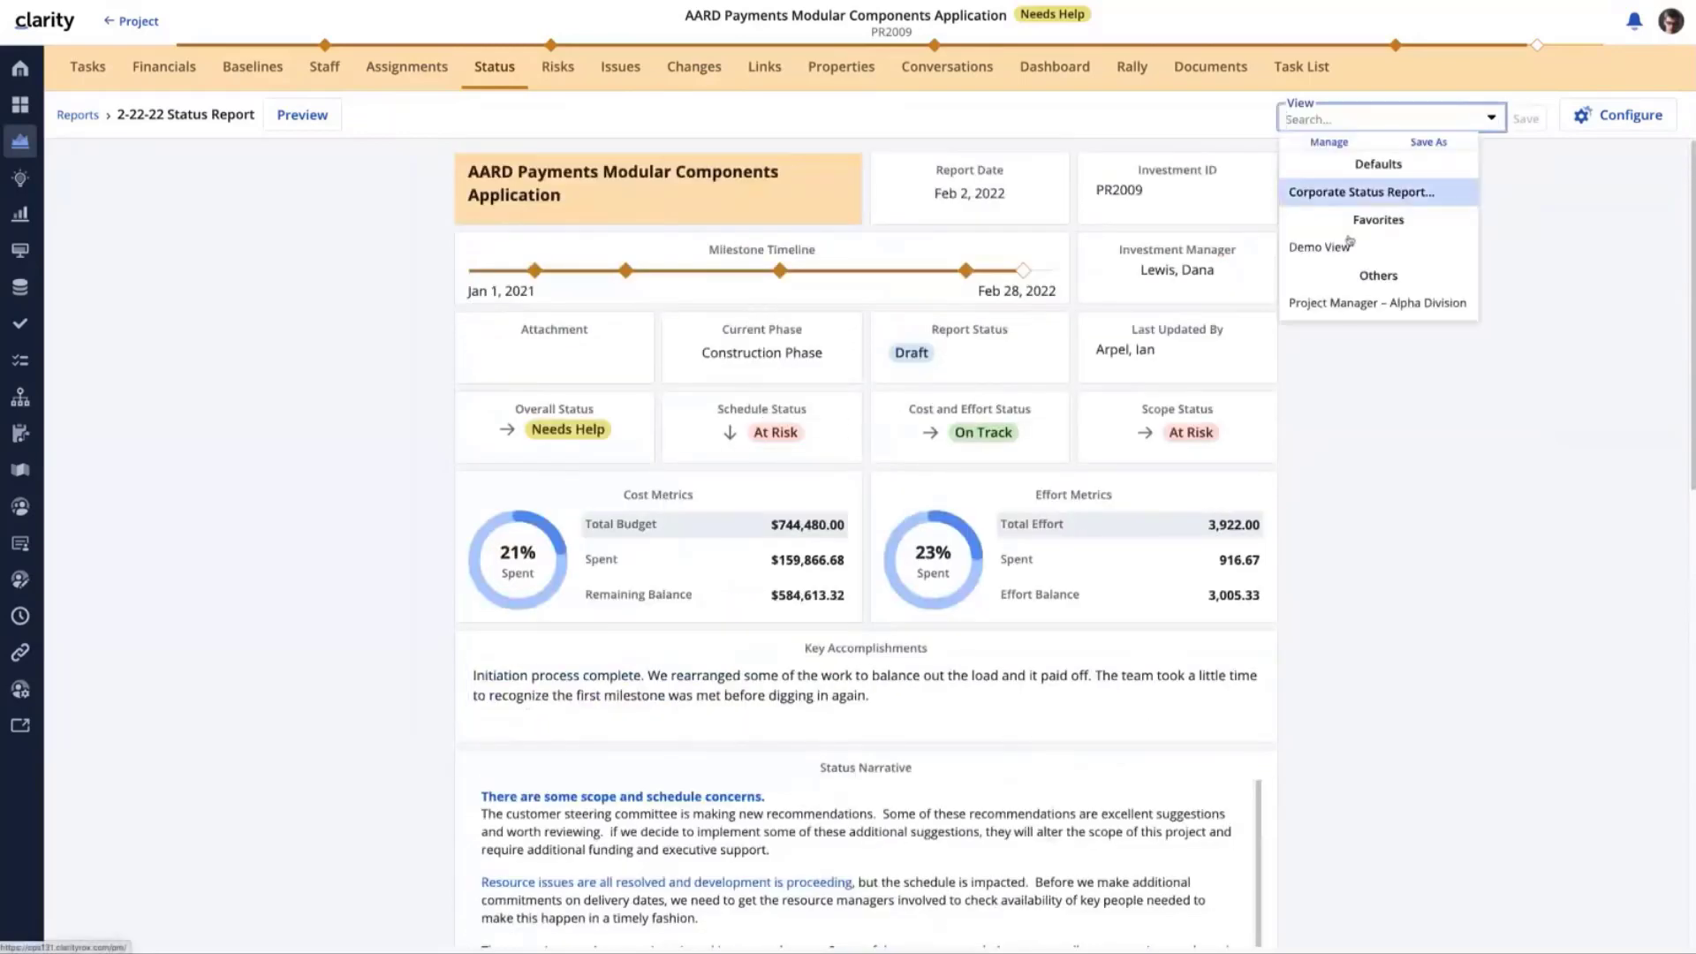
click(1341, 303)
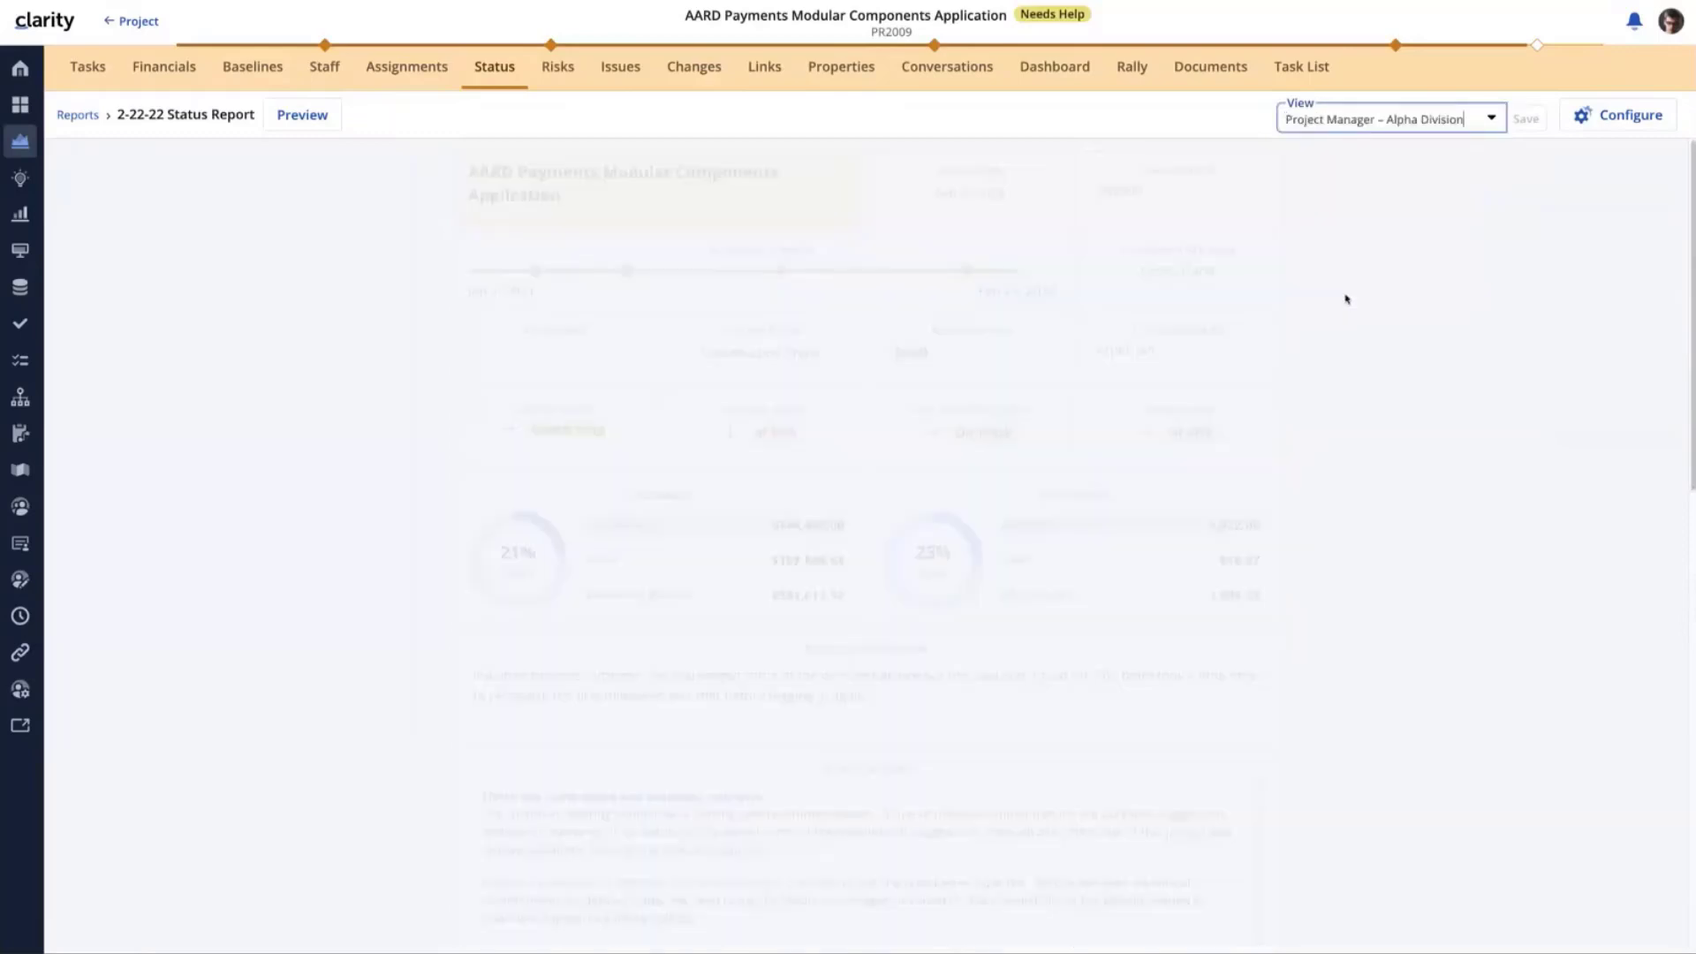
scroll(1236, 371, down, 4)
scroll(1221, 358, down, 1)
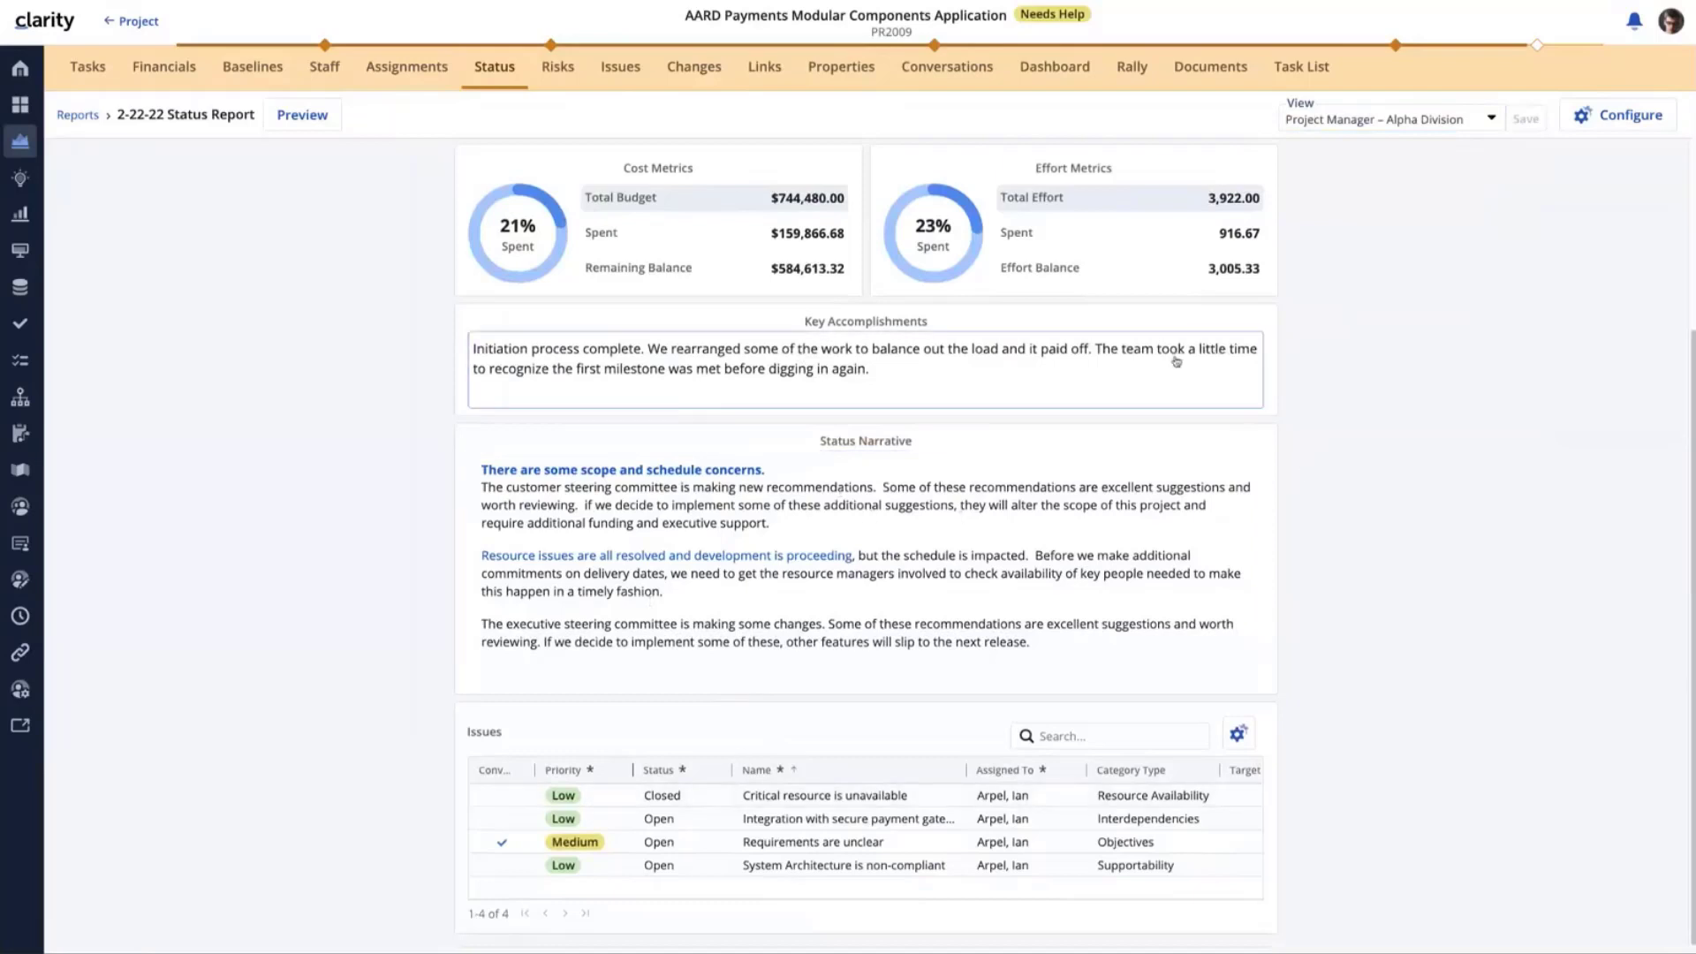
Review the favorite, shared and default settings of the saved views
click(1493, 120)
click(1344, 136)
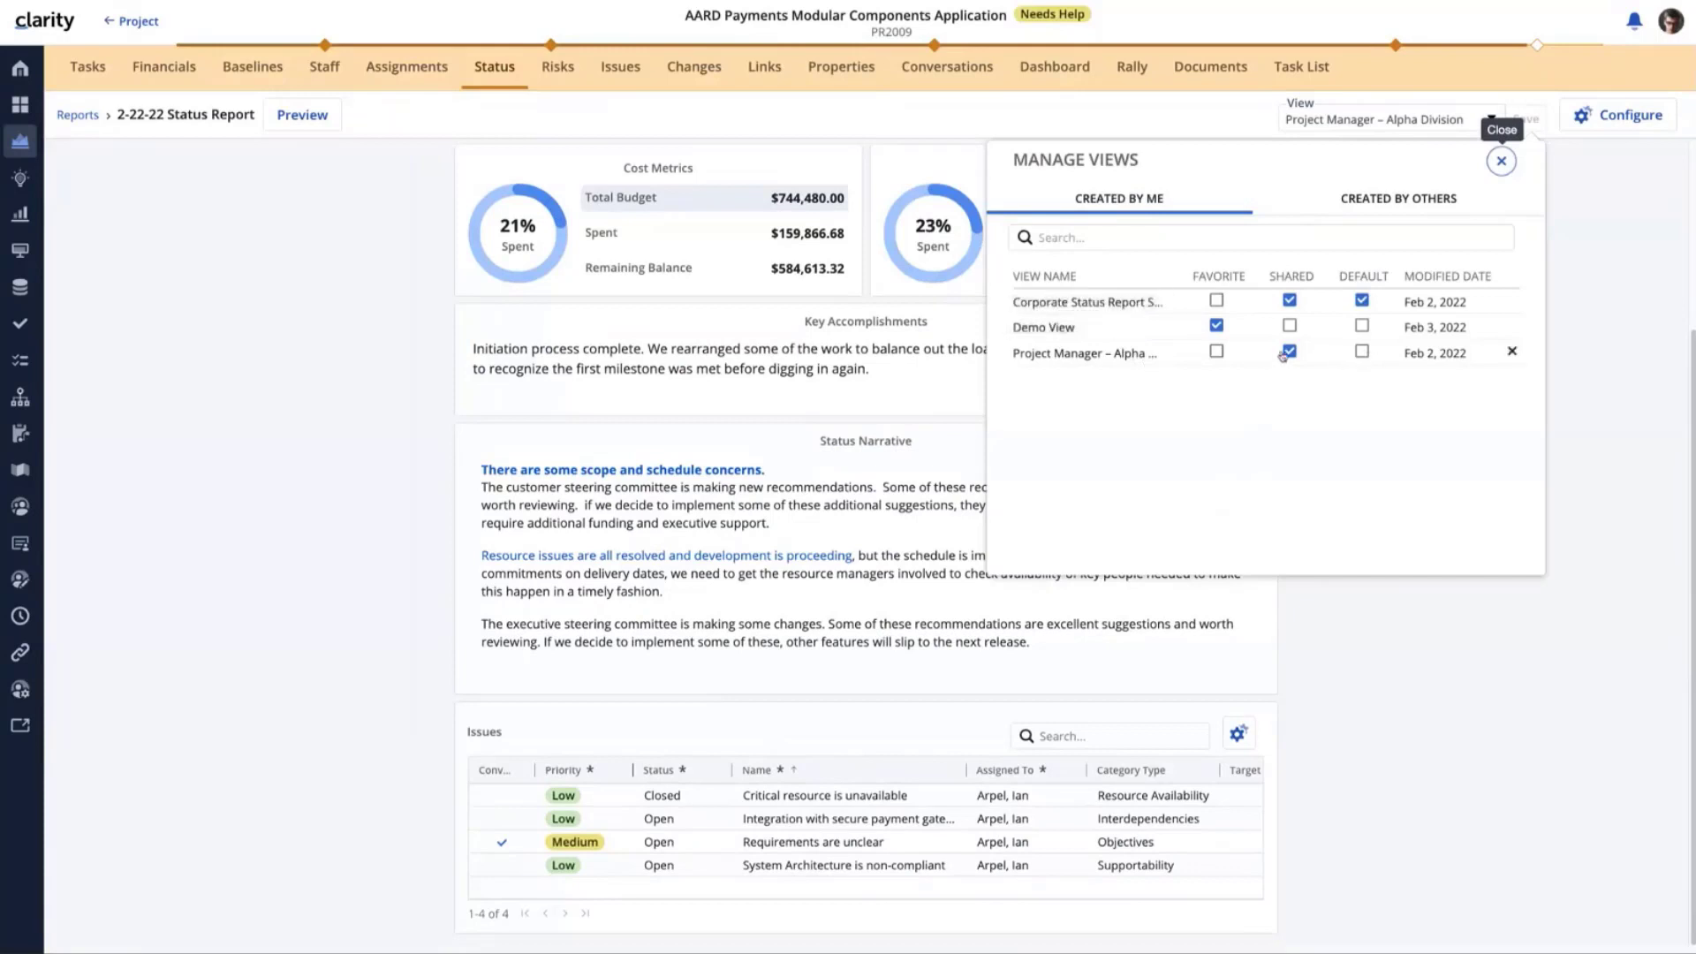
click(1502, 162)
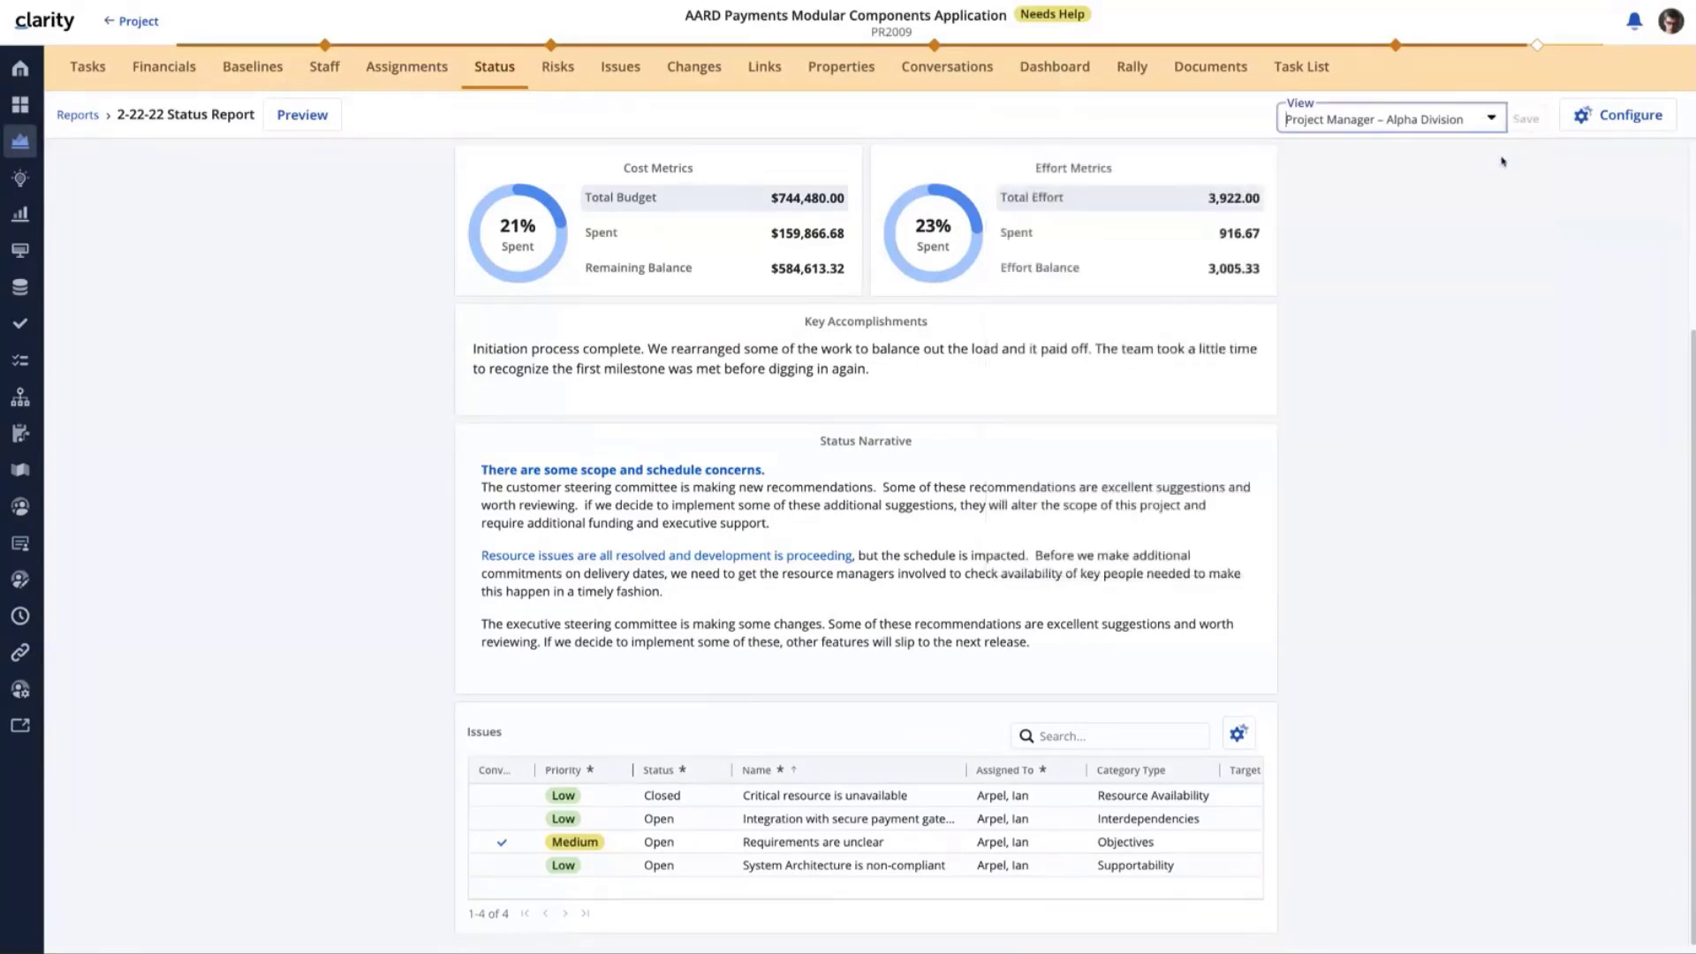
Switch the report back to the Corporate Status Report Standard view and return to the start of the report
click(1493, 120)
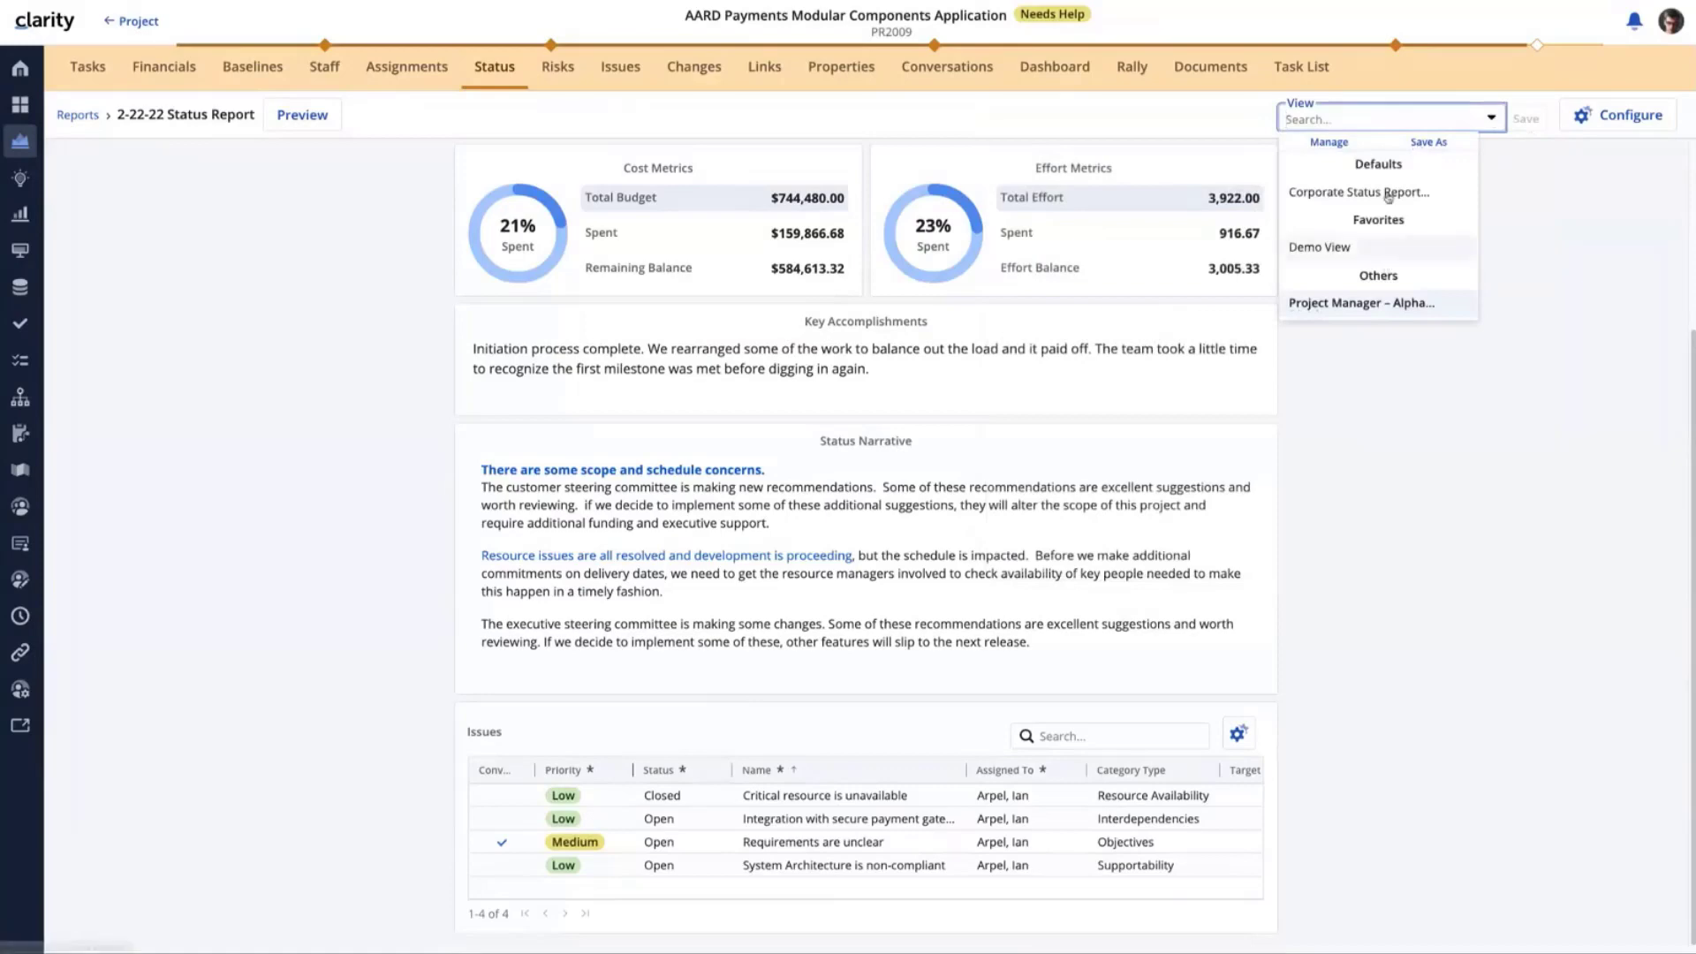
click(1396, 192)
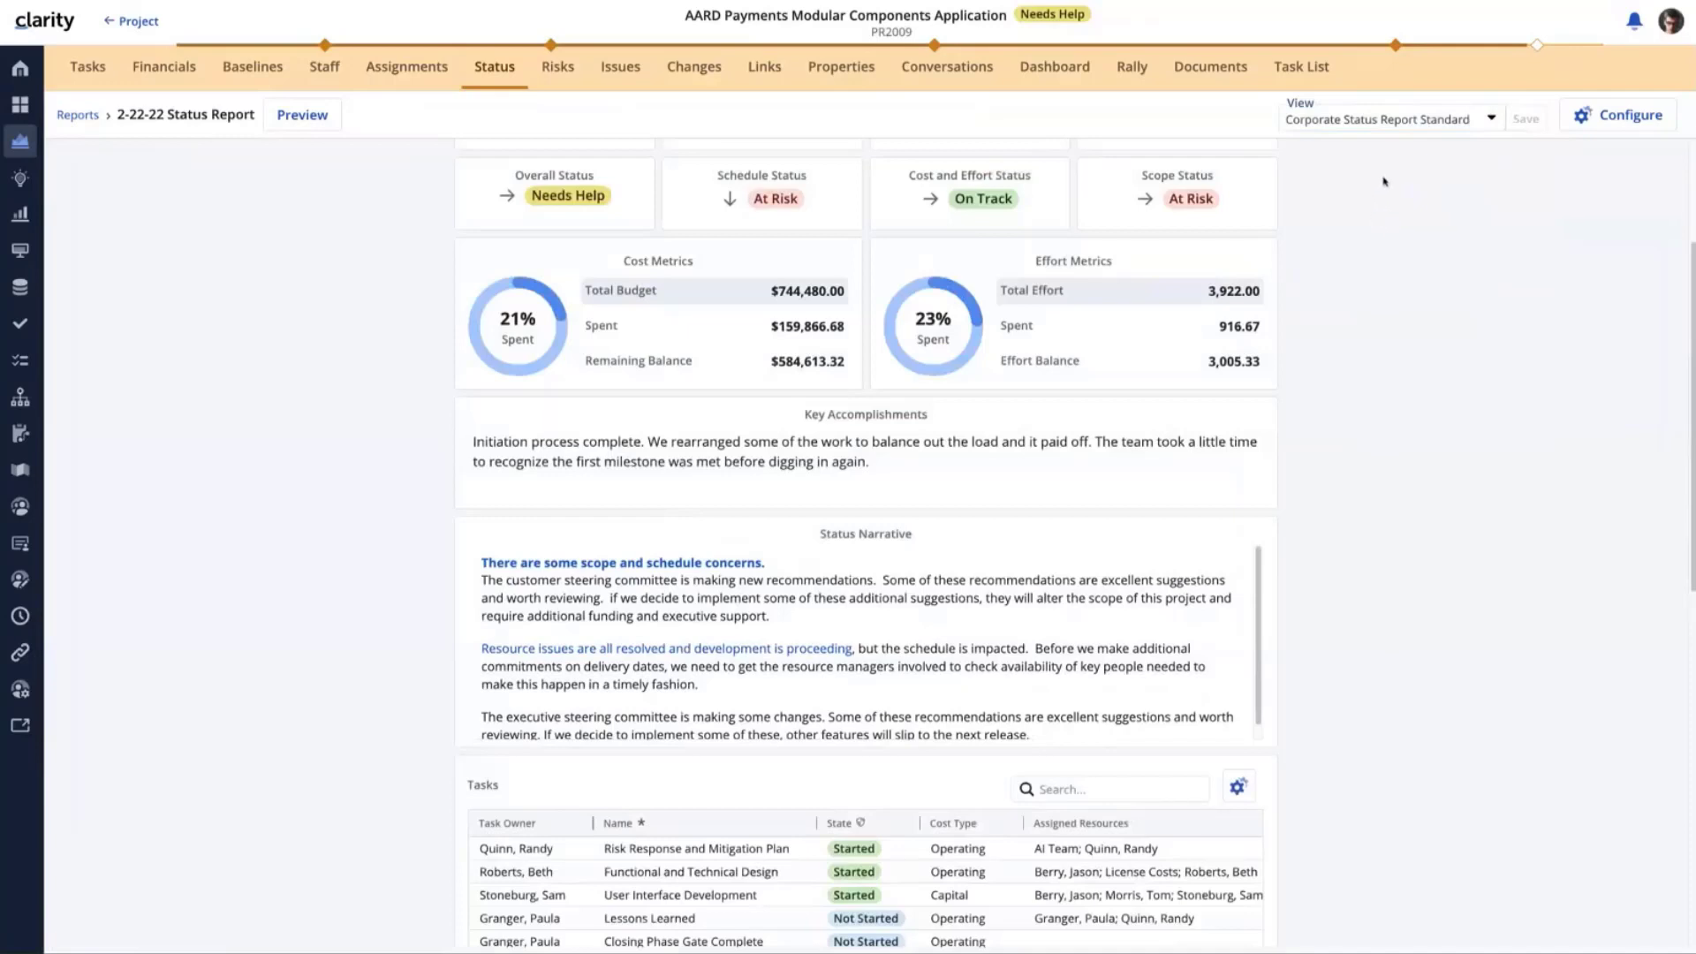
click(1492, 119)
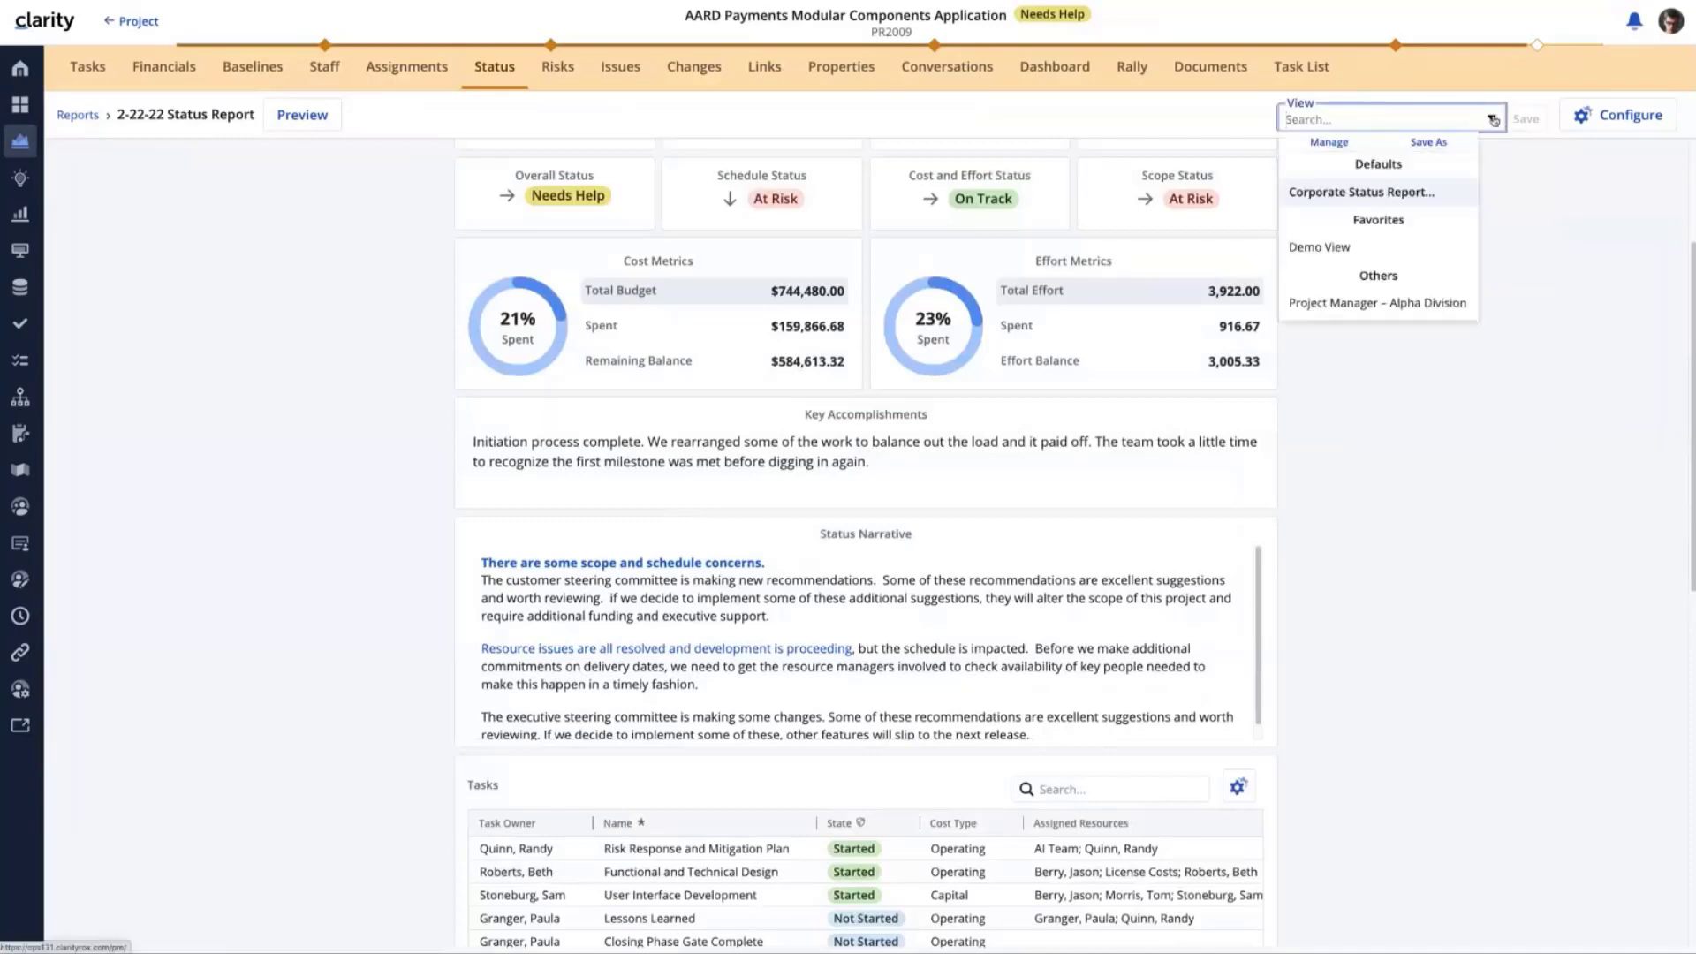
click(1498, 226)
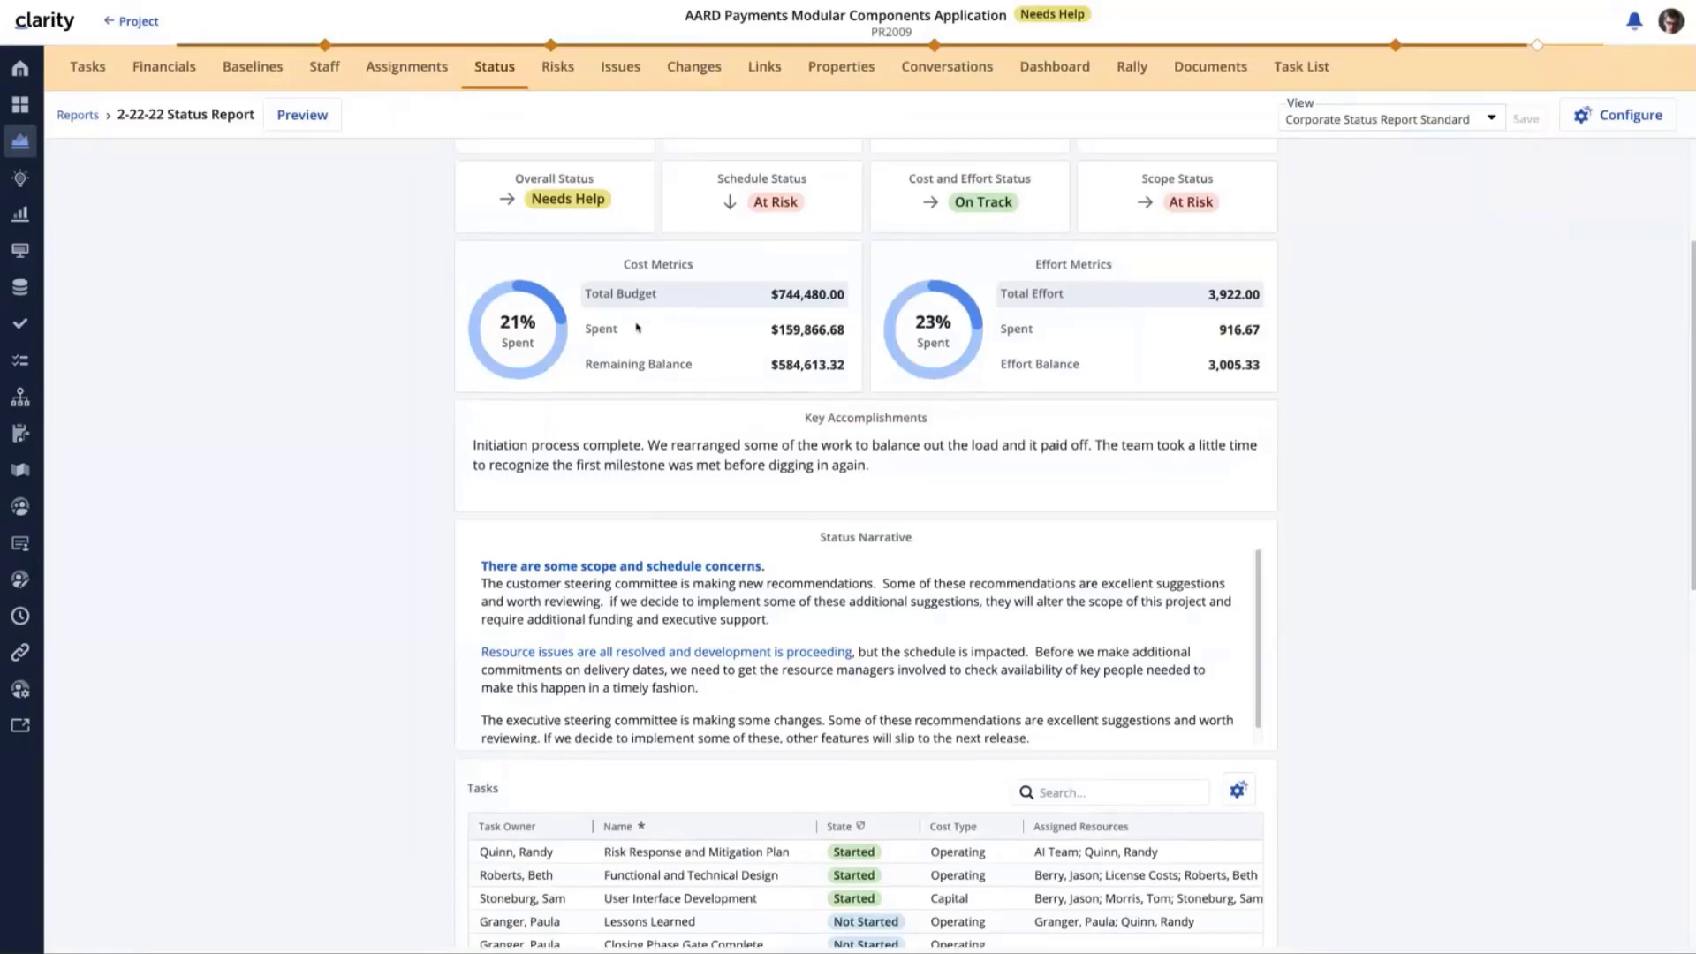
scroll(671, 332, up, 3)
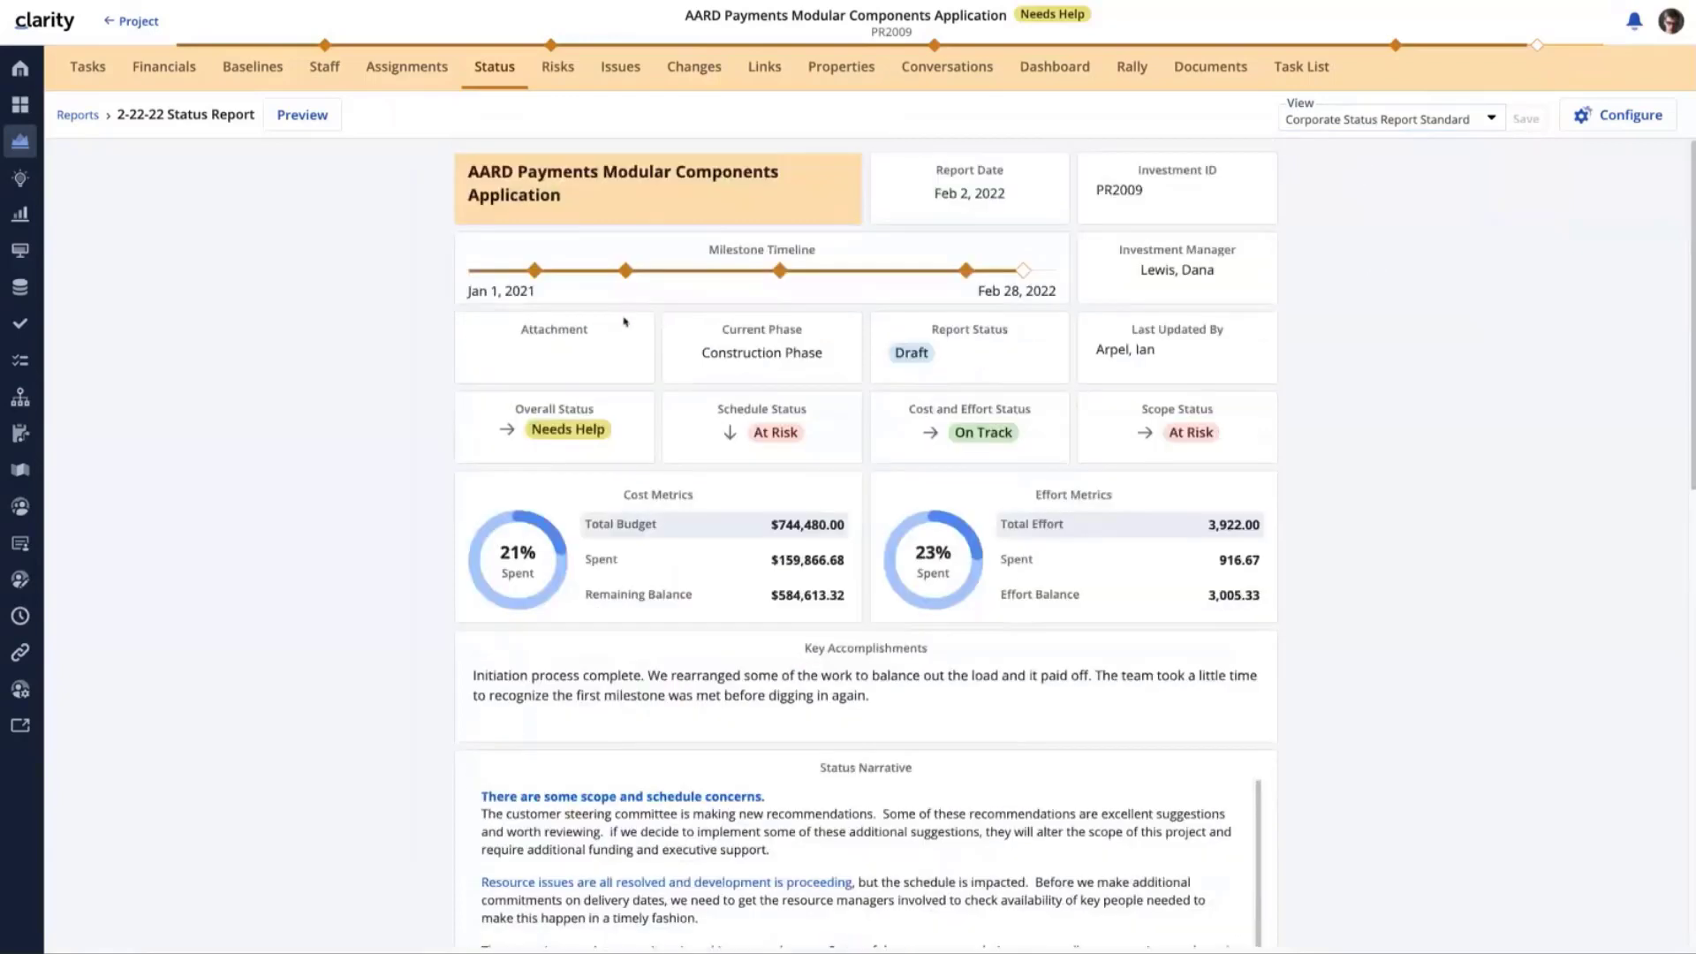
Preview the report for publishing and check the page size and orientation options, keeping Letter and Portrait
click(302, 119)
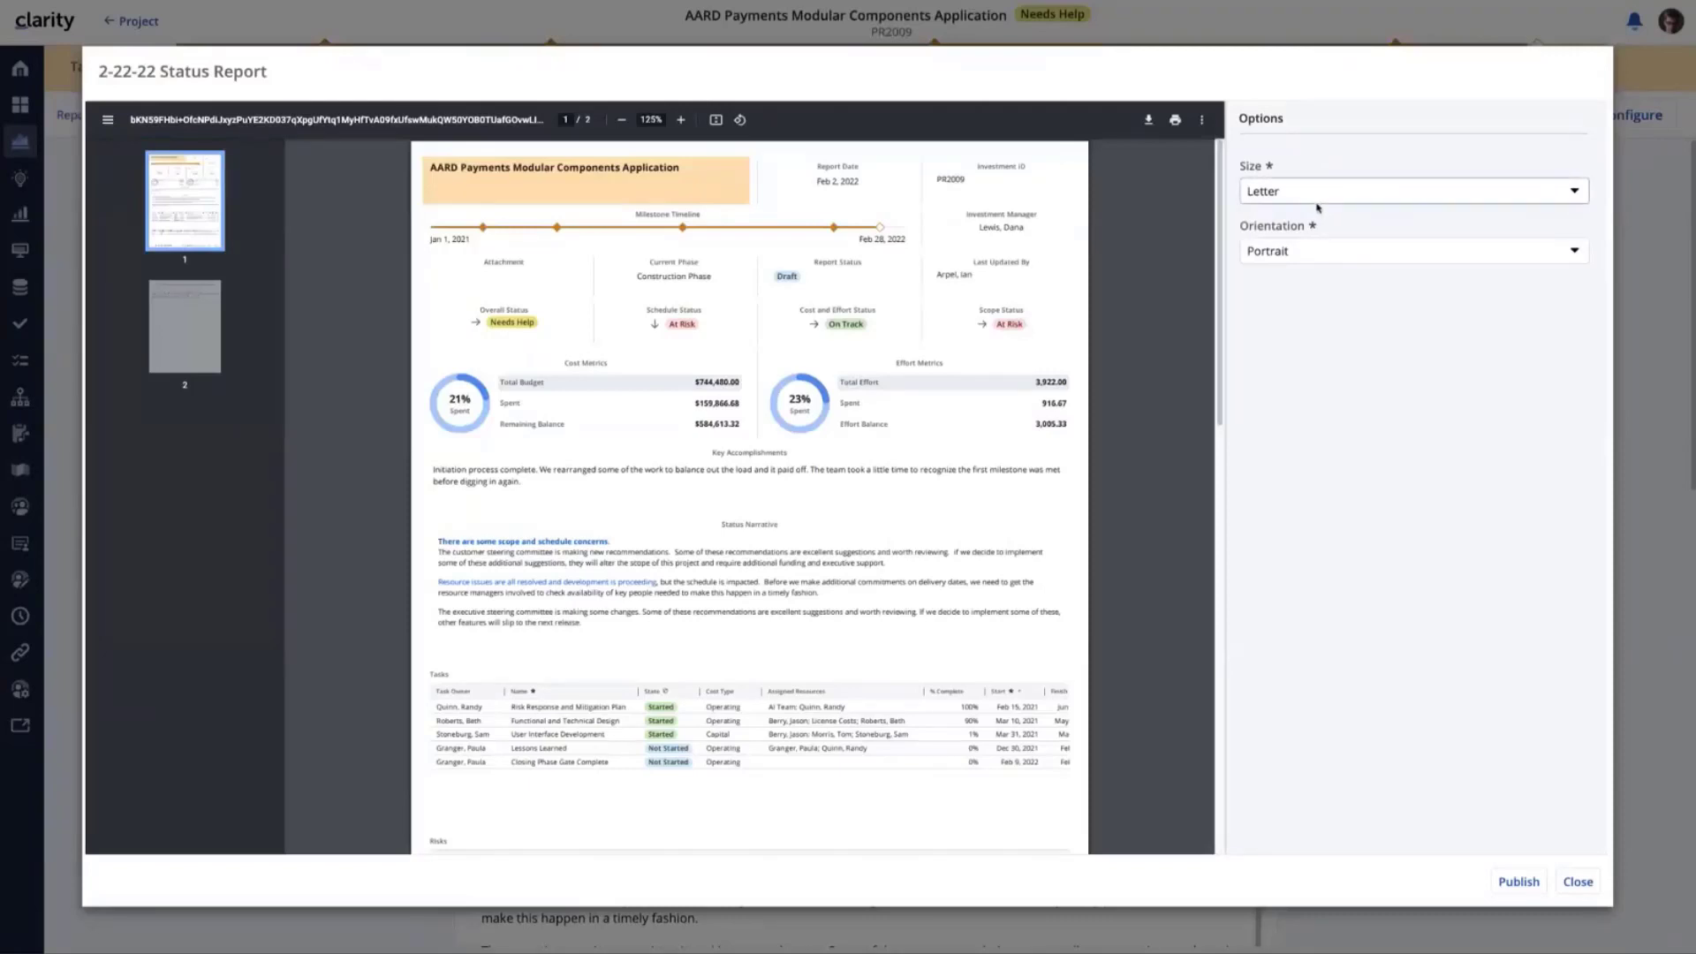
click(1315, 193)
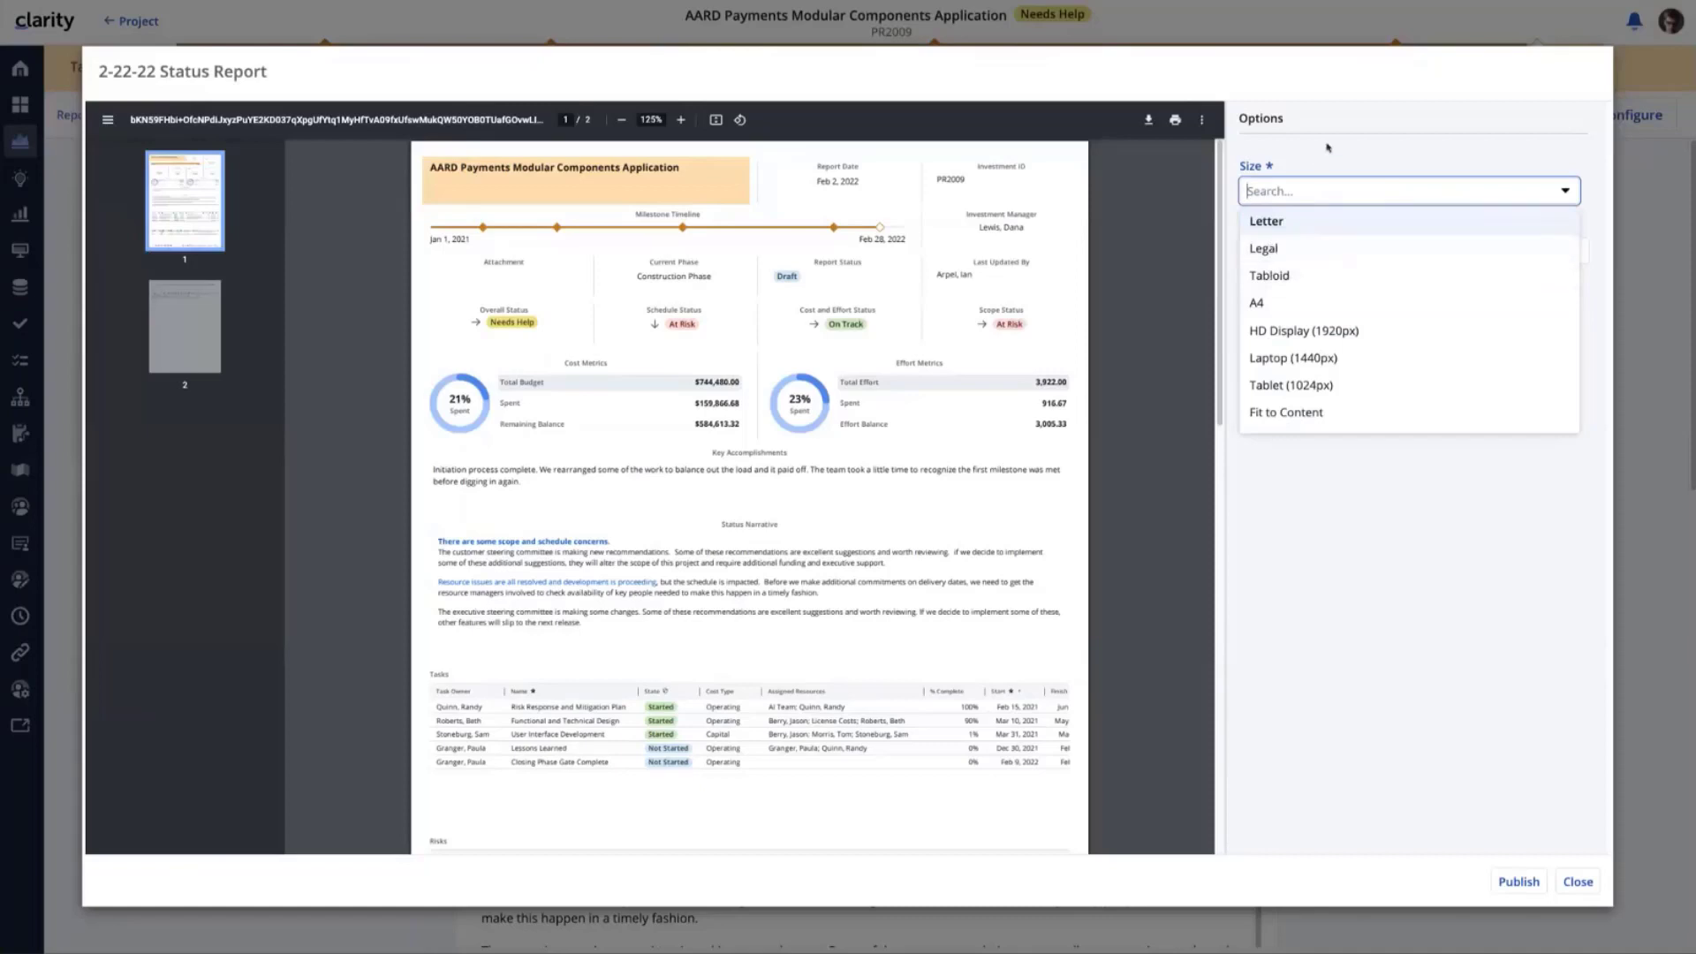
click(1342, 95)
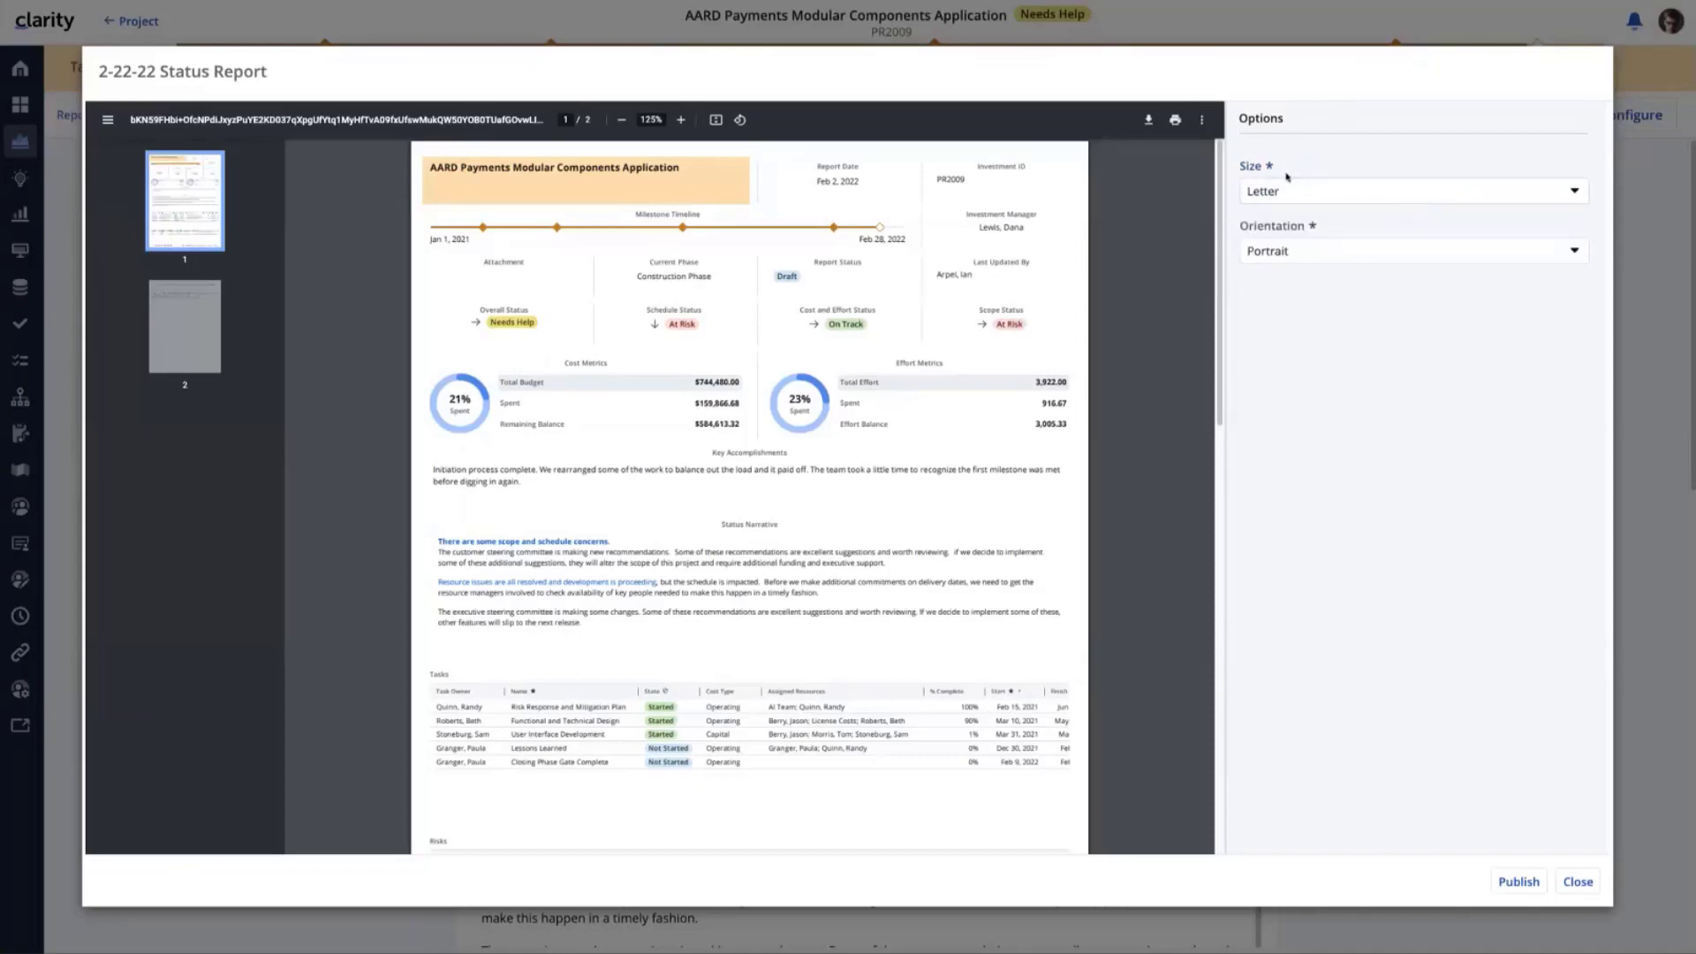
click(1404, 251)
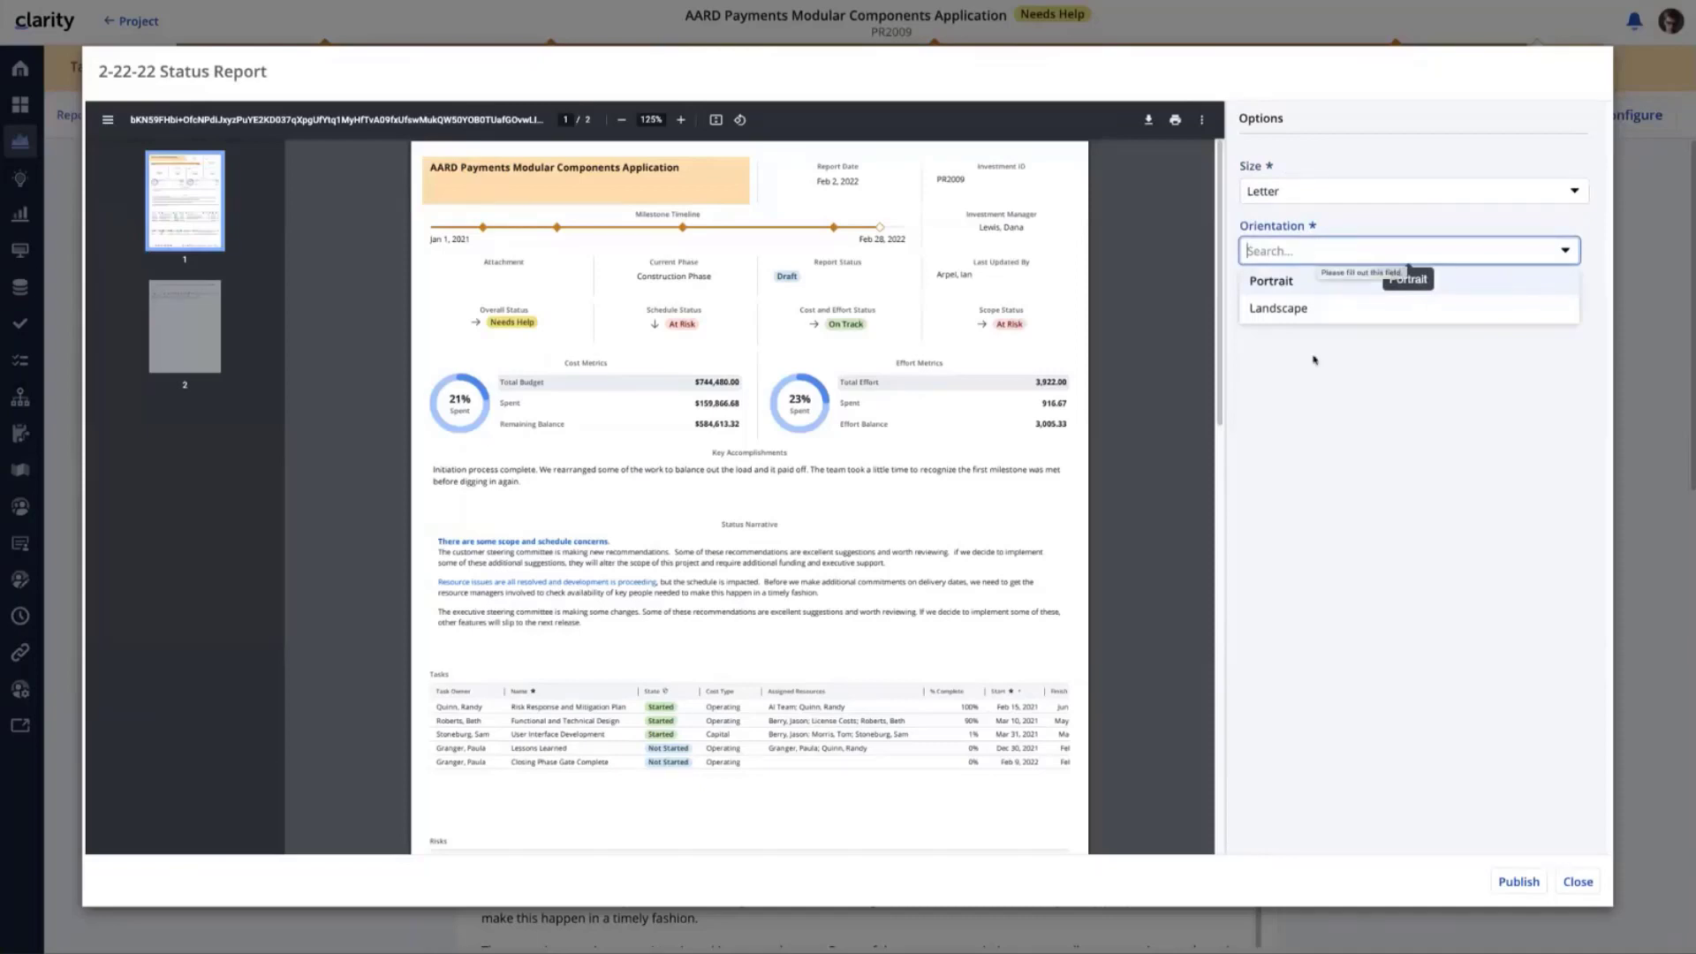
click(1291, 280)
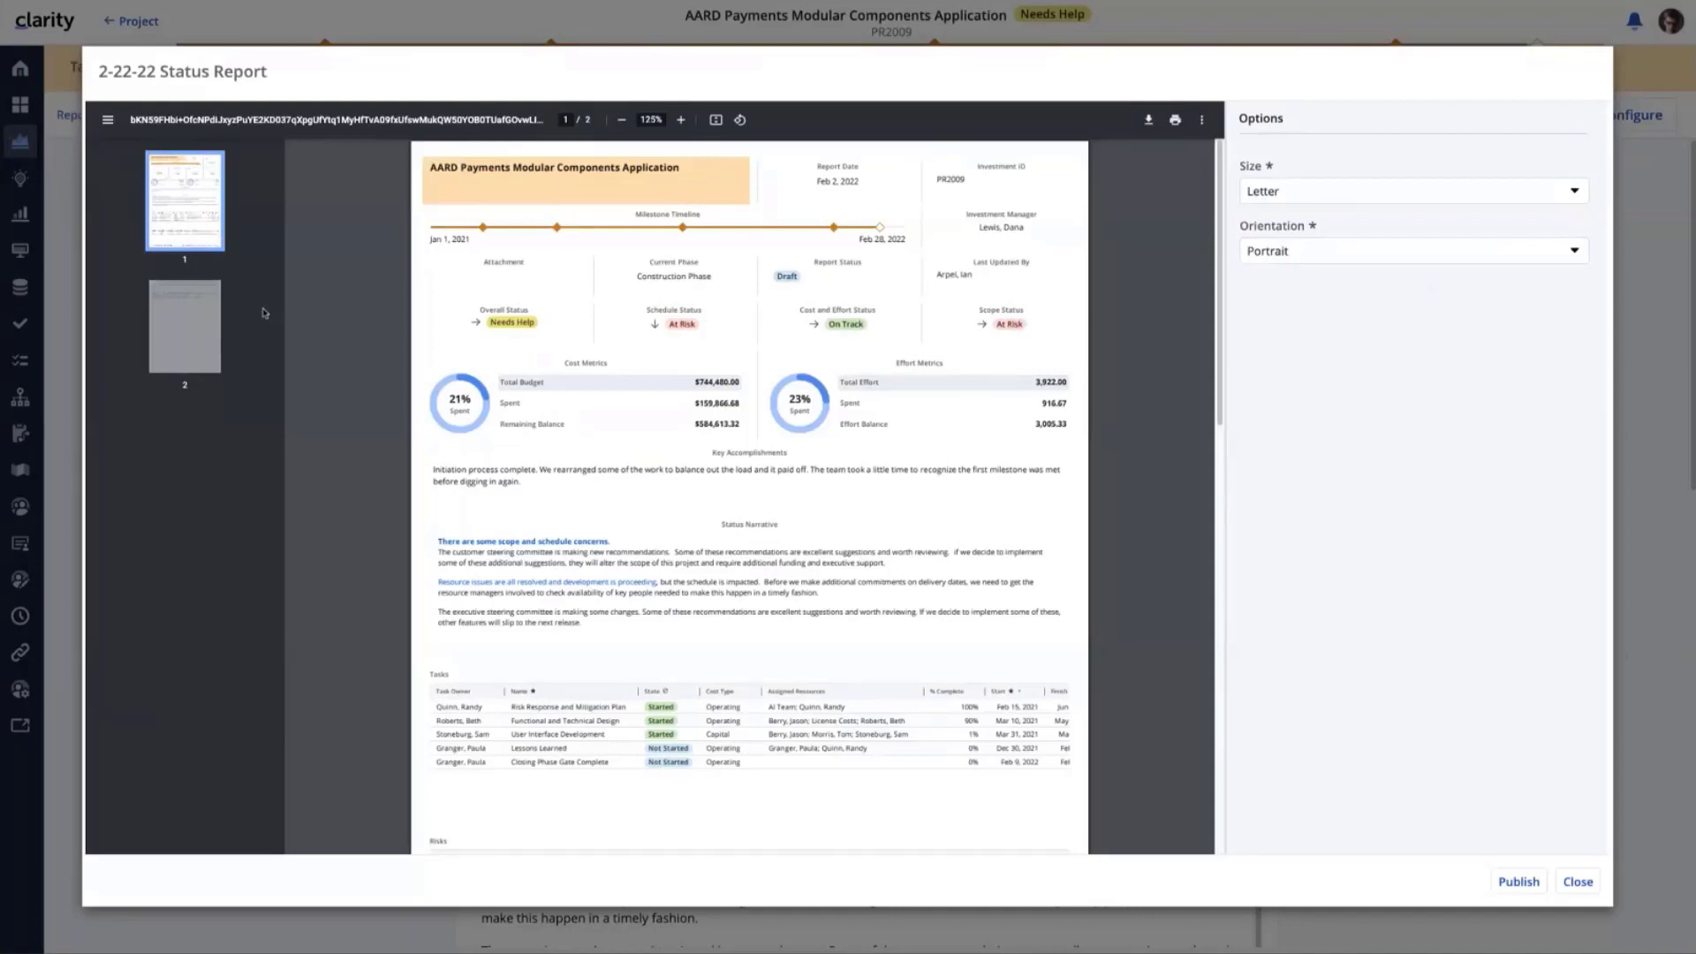
Set the preview's page size to Tablet (1024px), refresh the PDF and look through the report's sections
click(1307, 191)
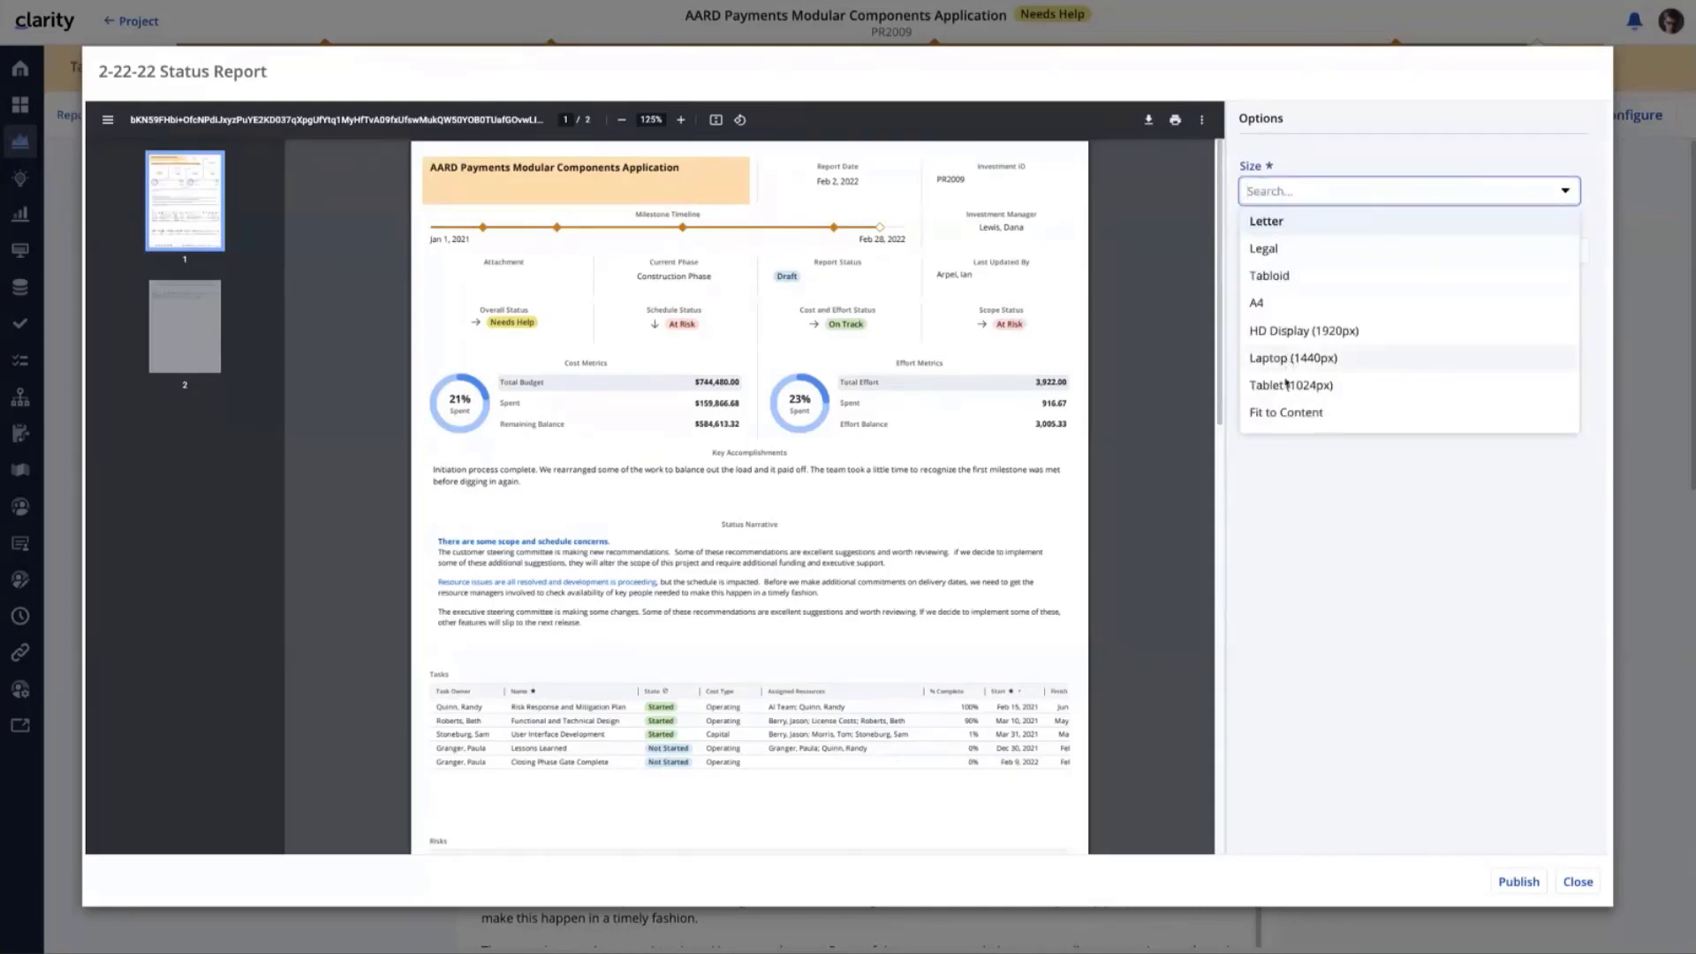
click(1287, 384)
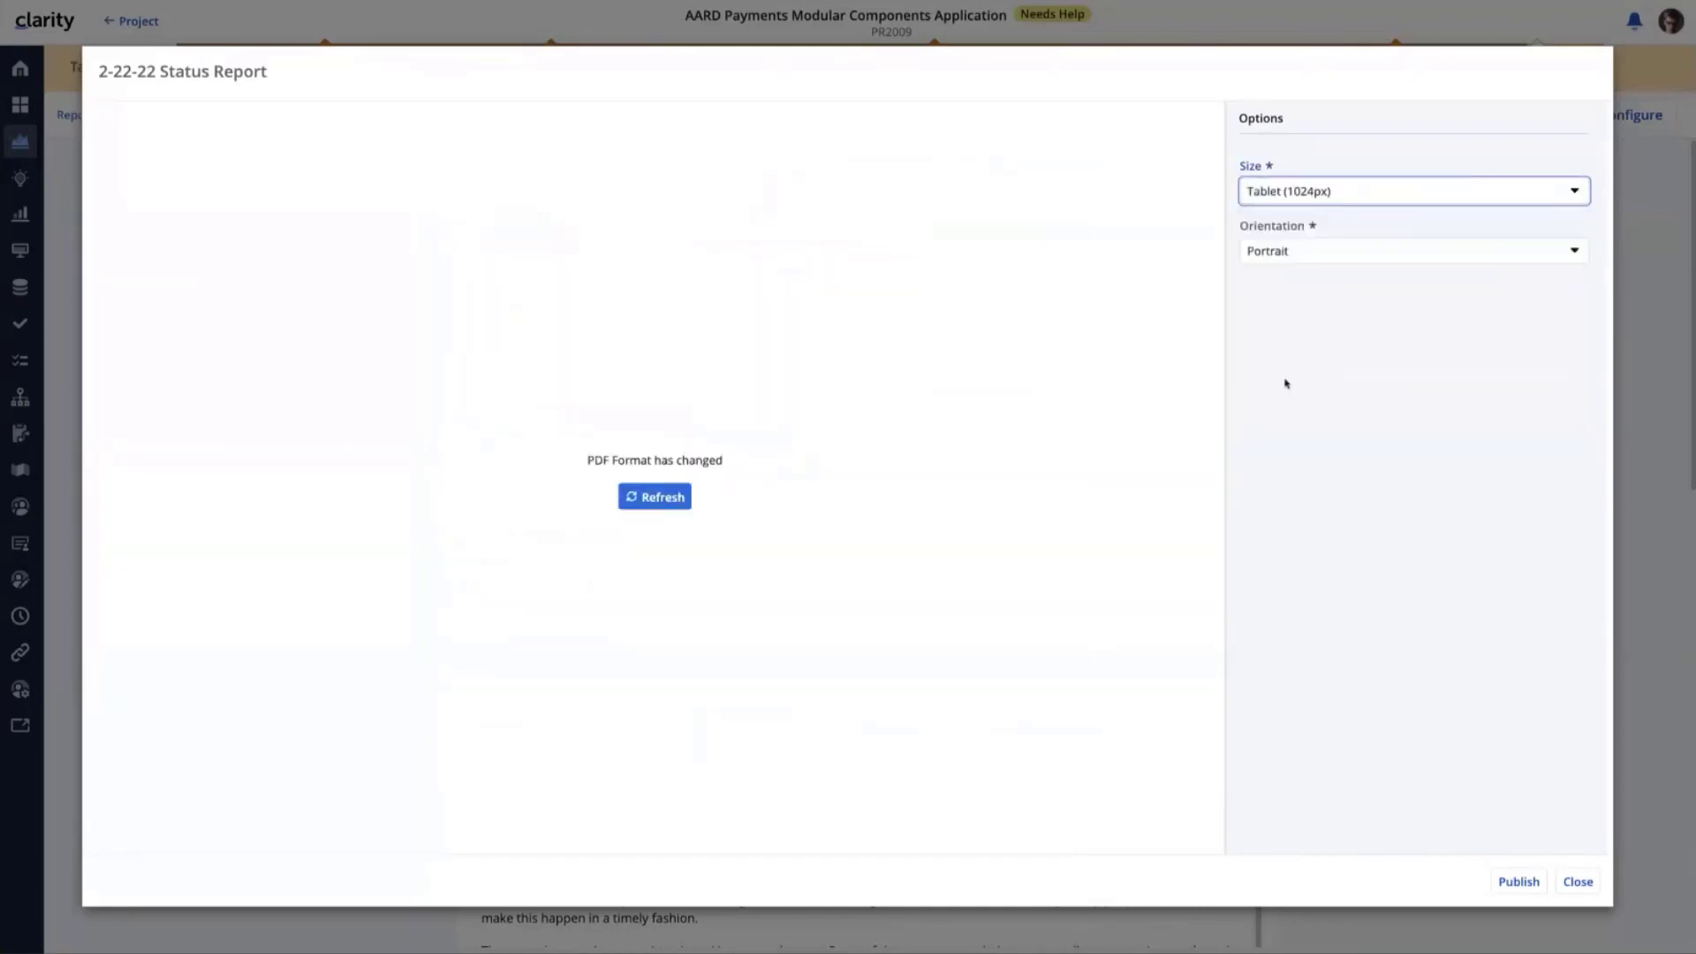
click(658, 500)
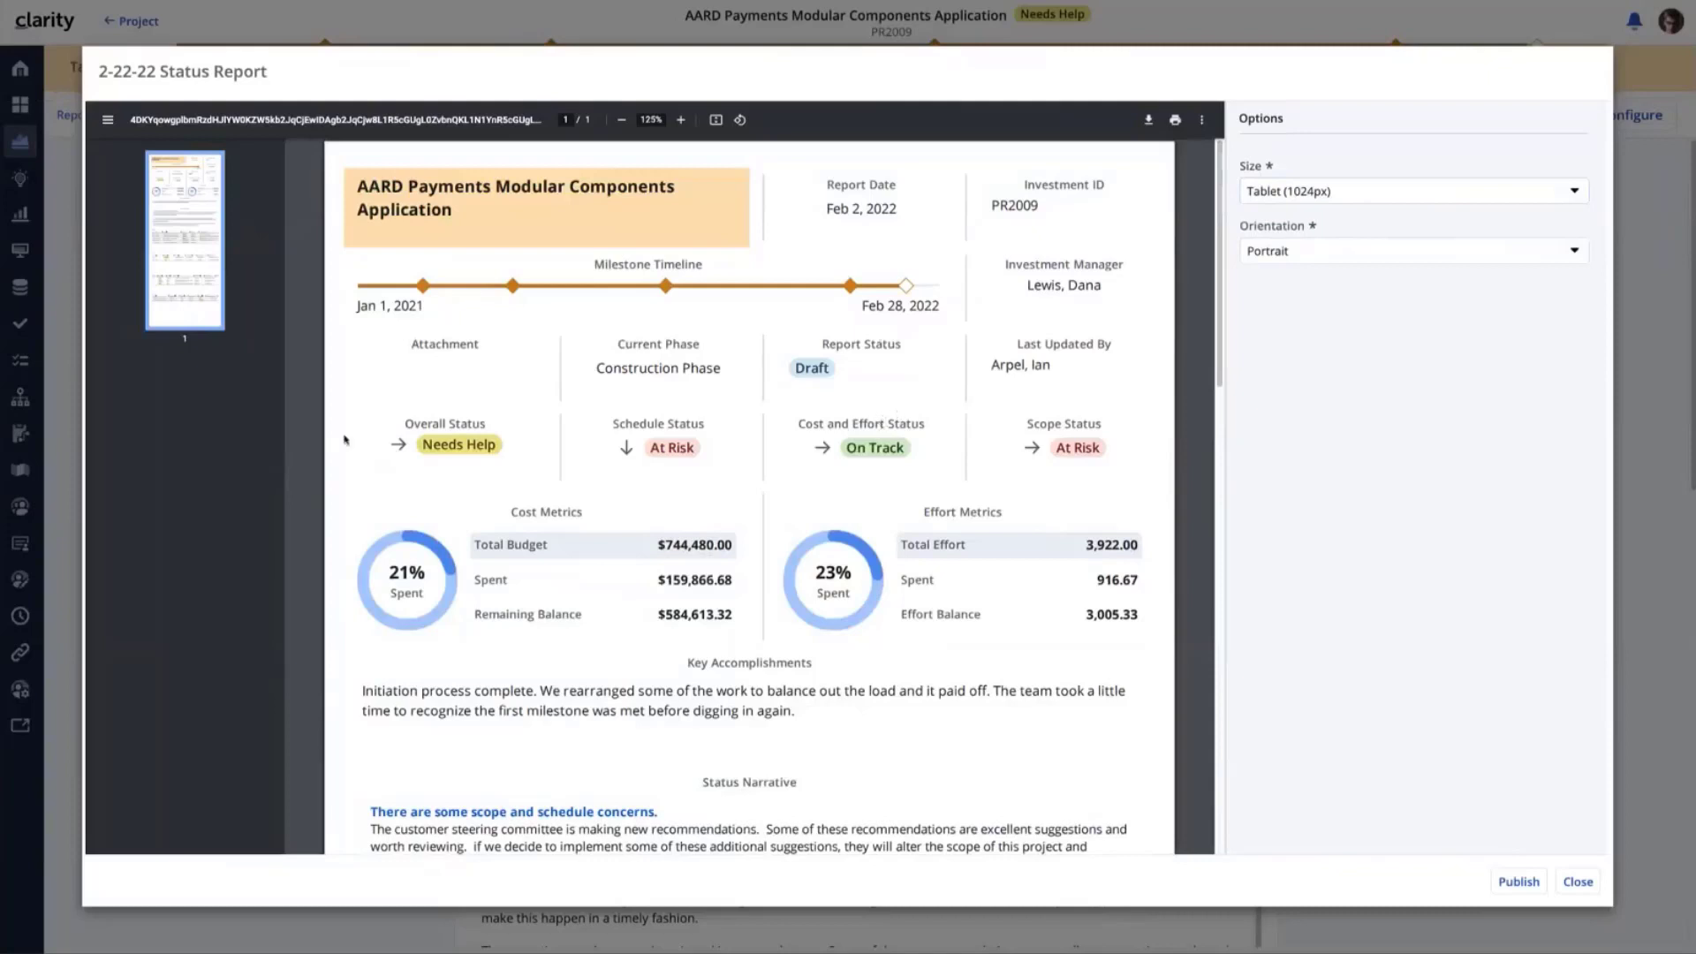
scroll(769, 417, down, 3)
scroll(769, 417, down, 14)
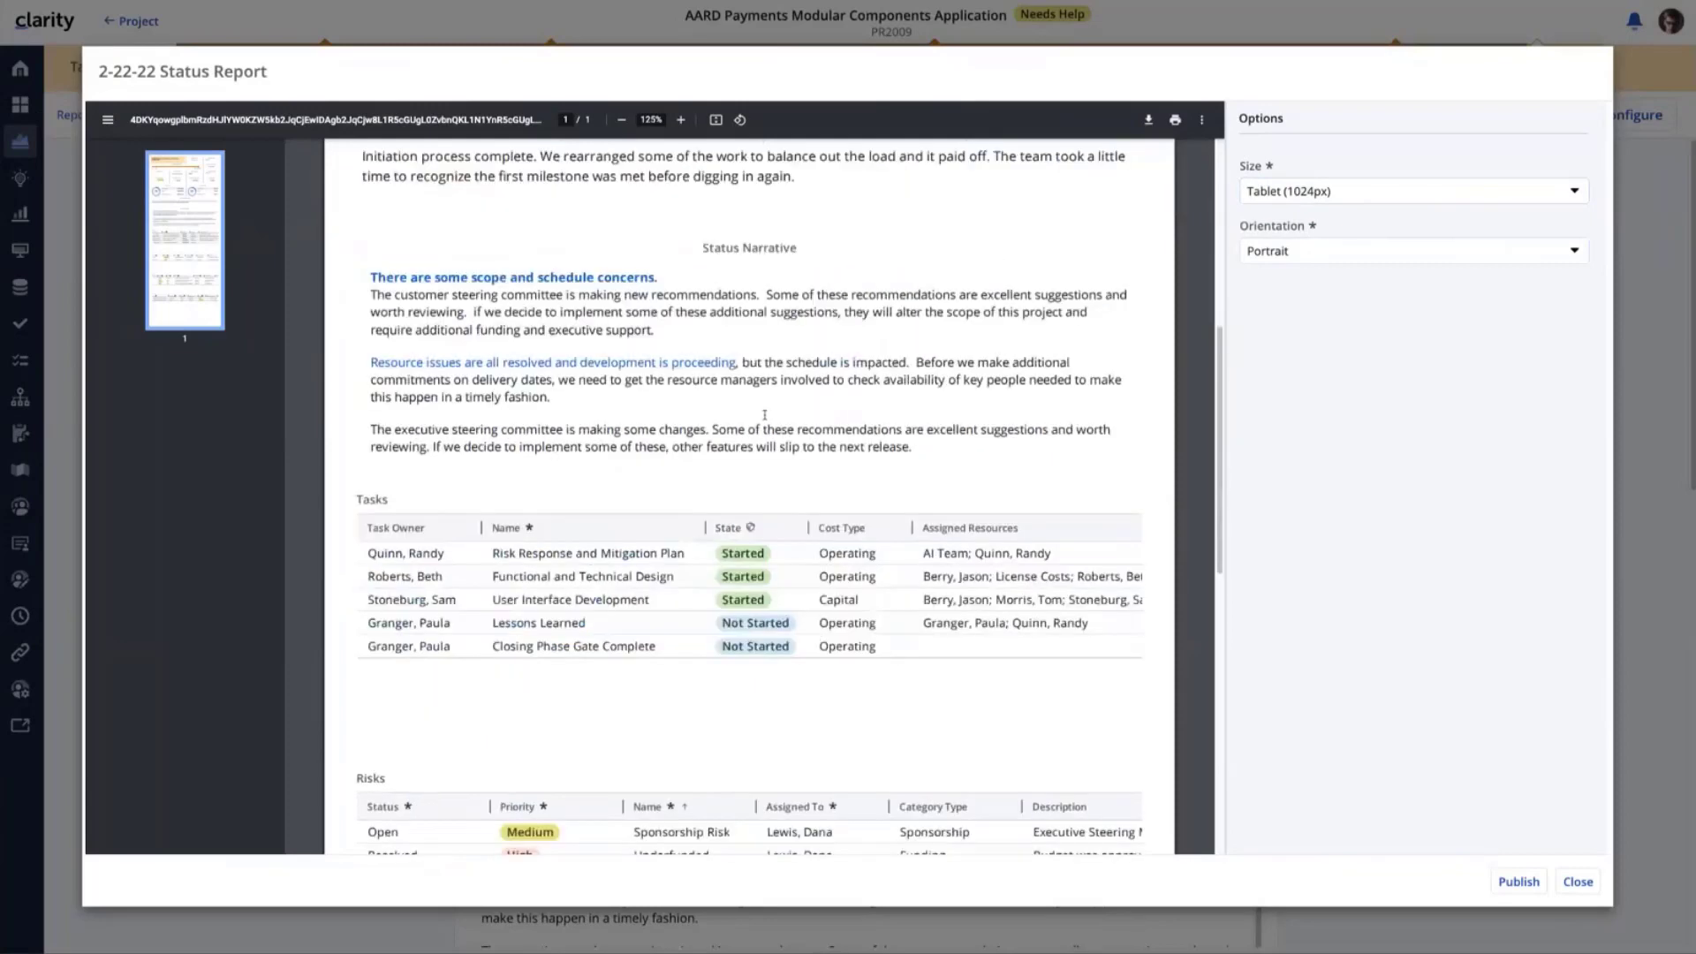
scroll(765, 415, up, 20)
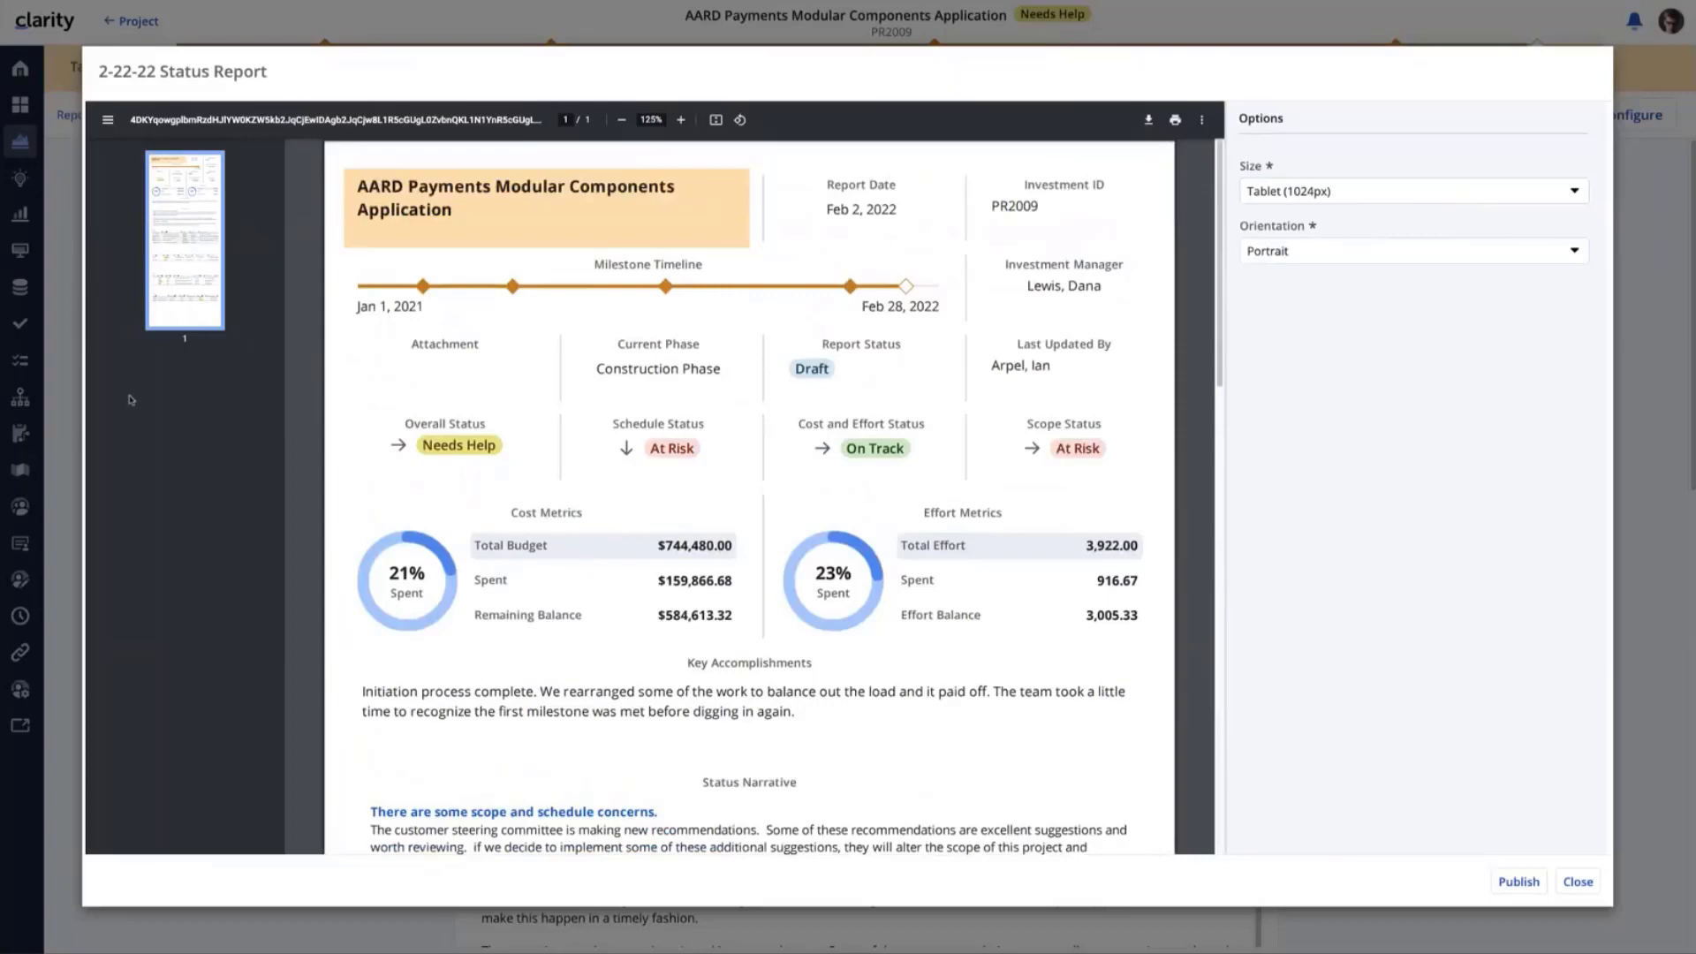
scroll(626, 495, down, 6)
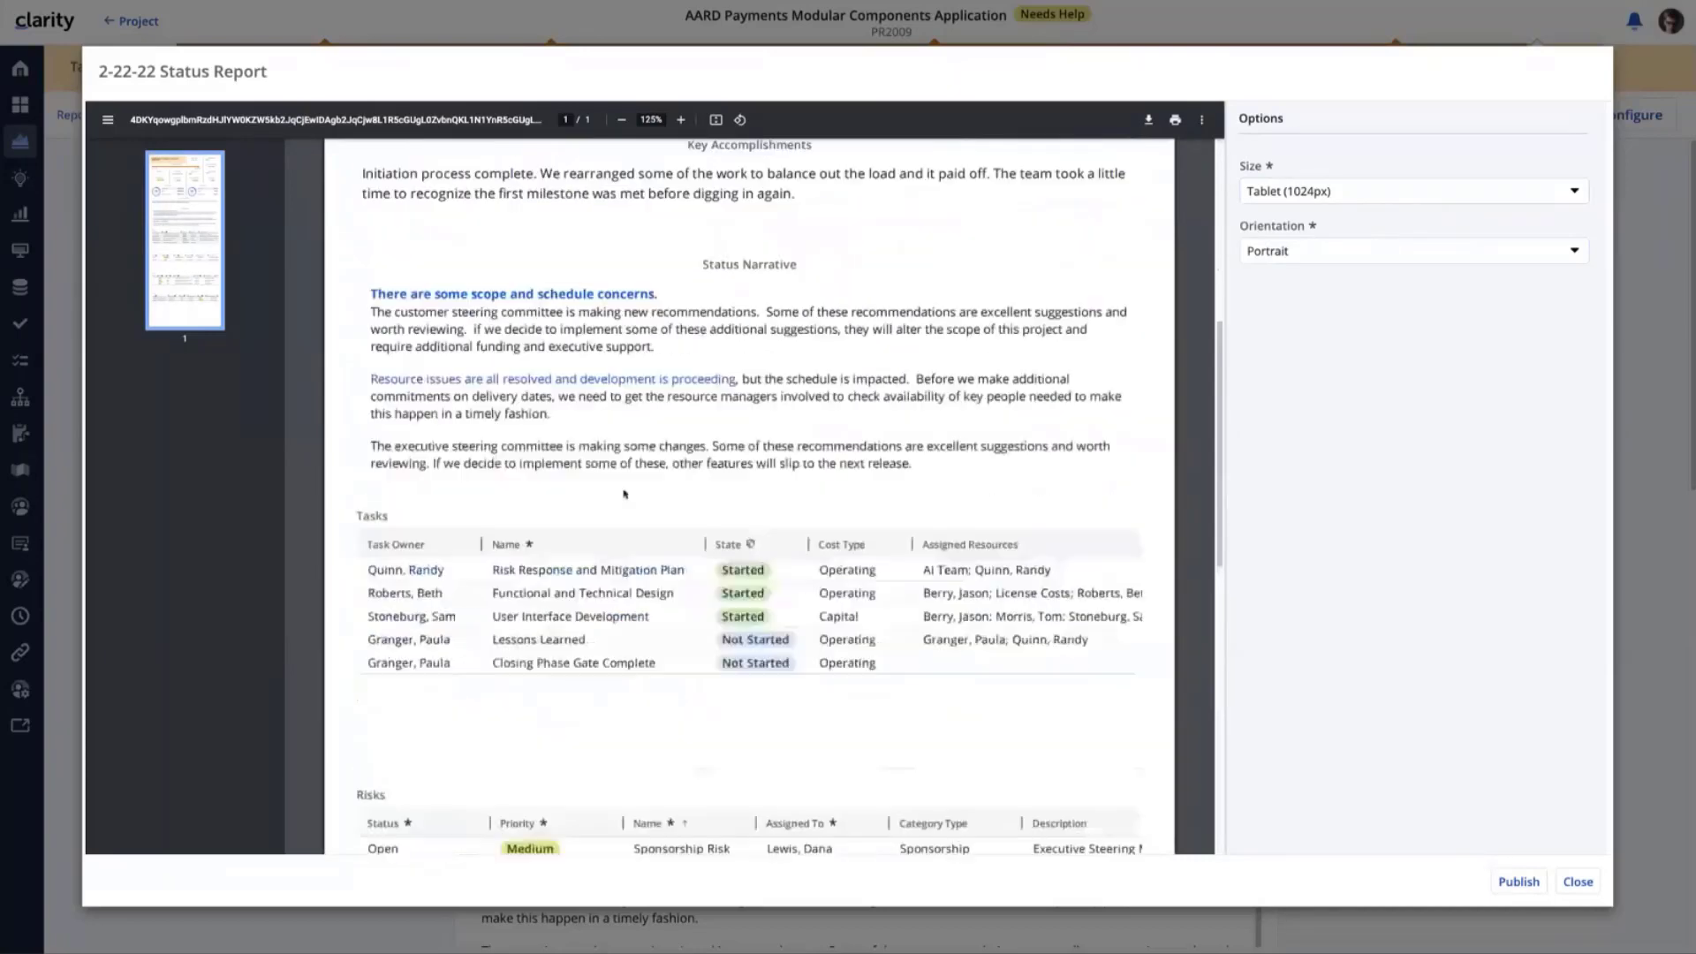
scroll(624, 494, down, 2)
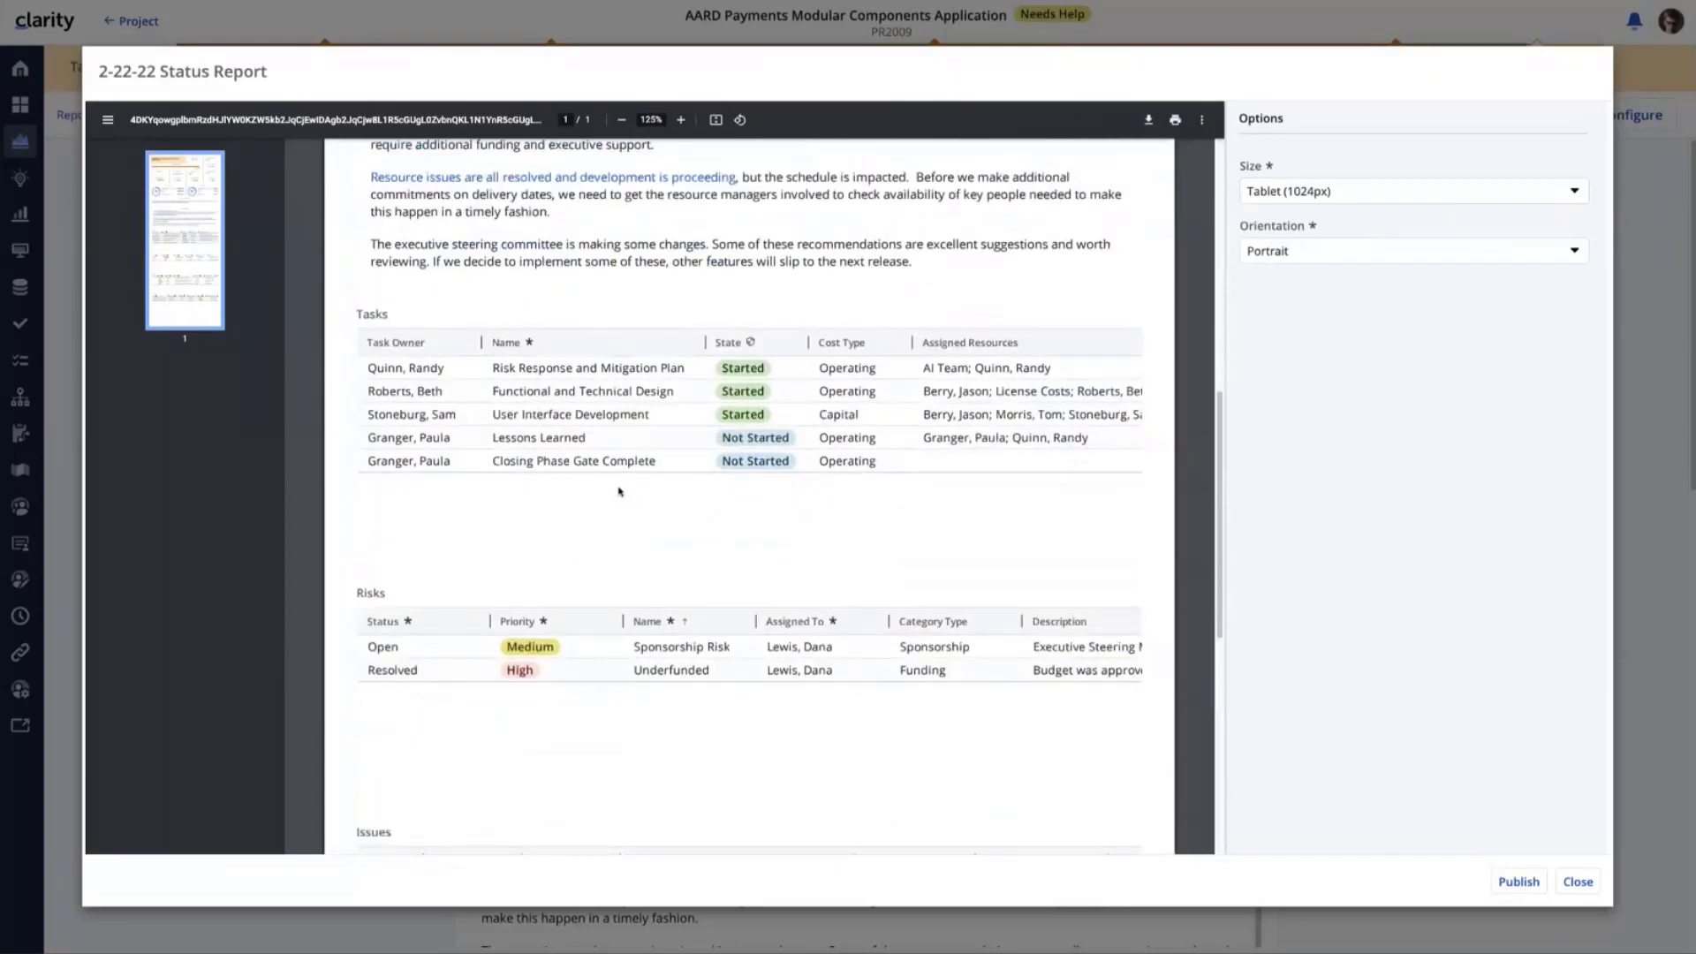
scroll(618, 492, up, 3)
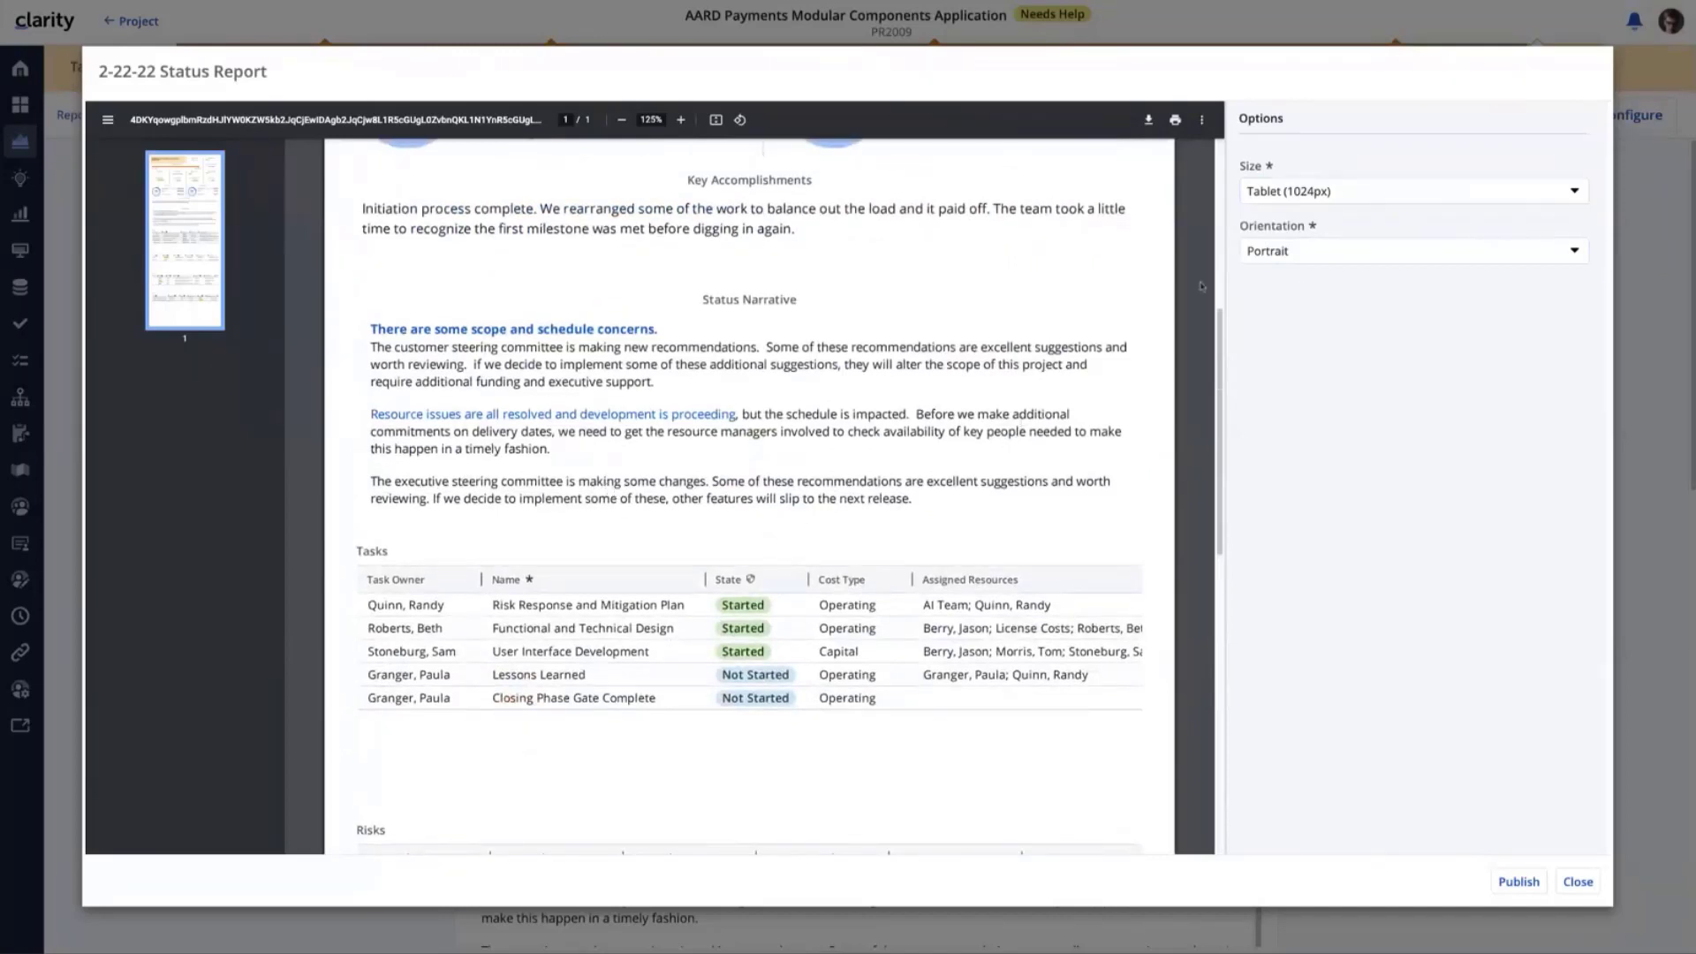
Keep the Tablet (1024px) page size and set the orientation to Landscape in the PDF options
click(1293, 196)
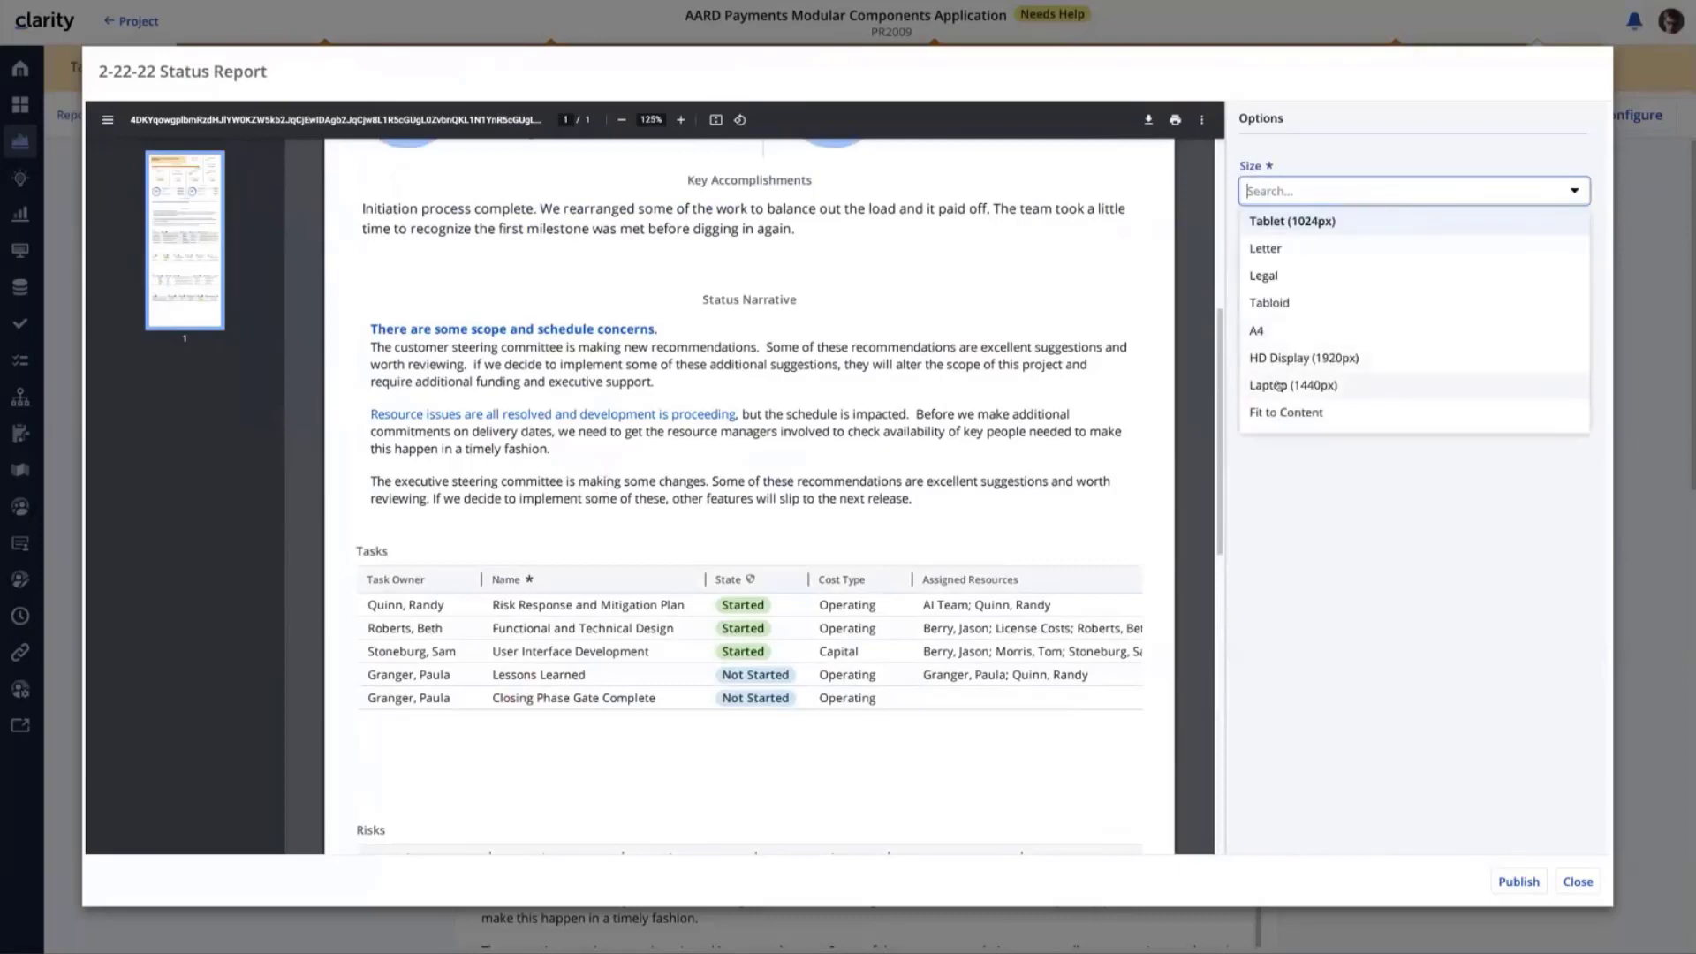
click(1279, 221)
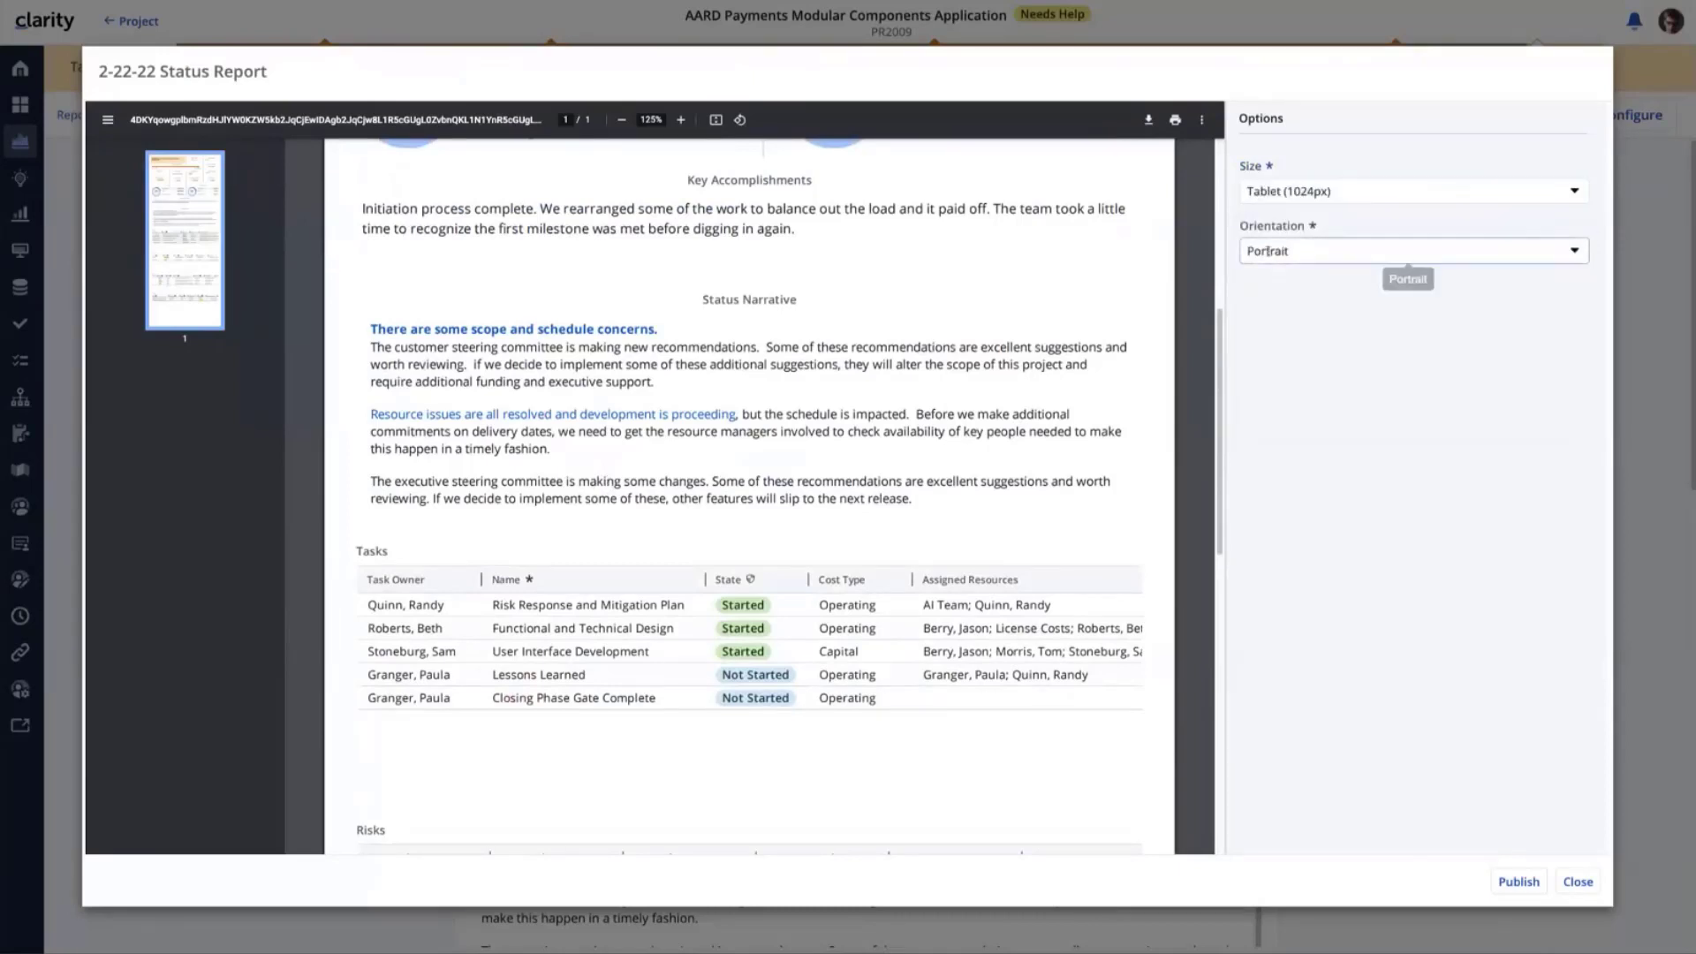
click(1273, 254)
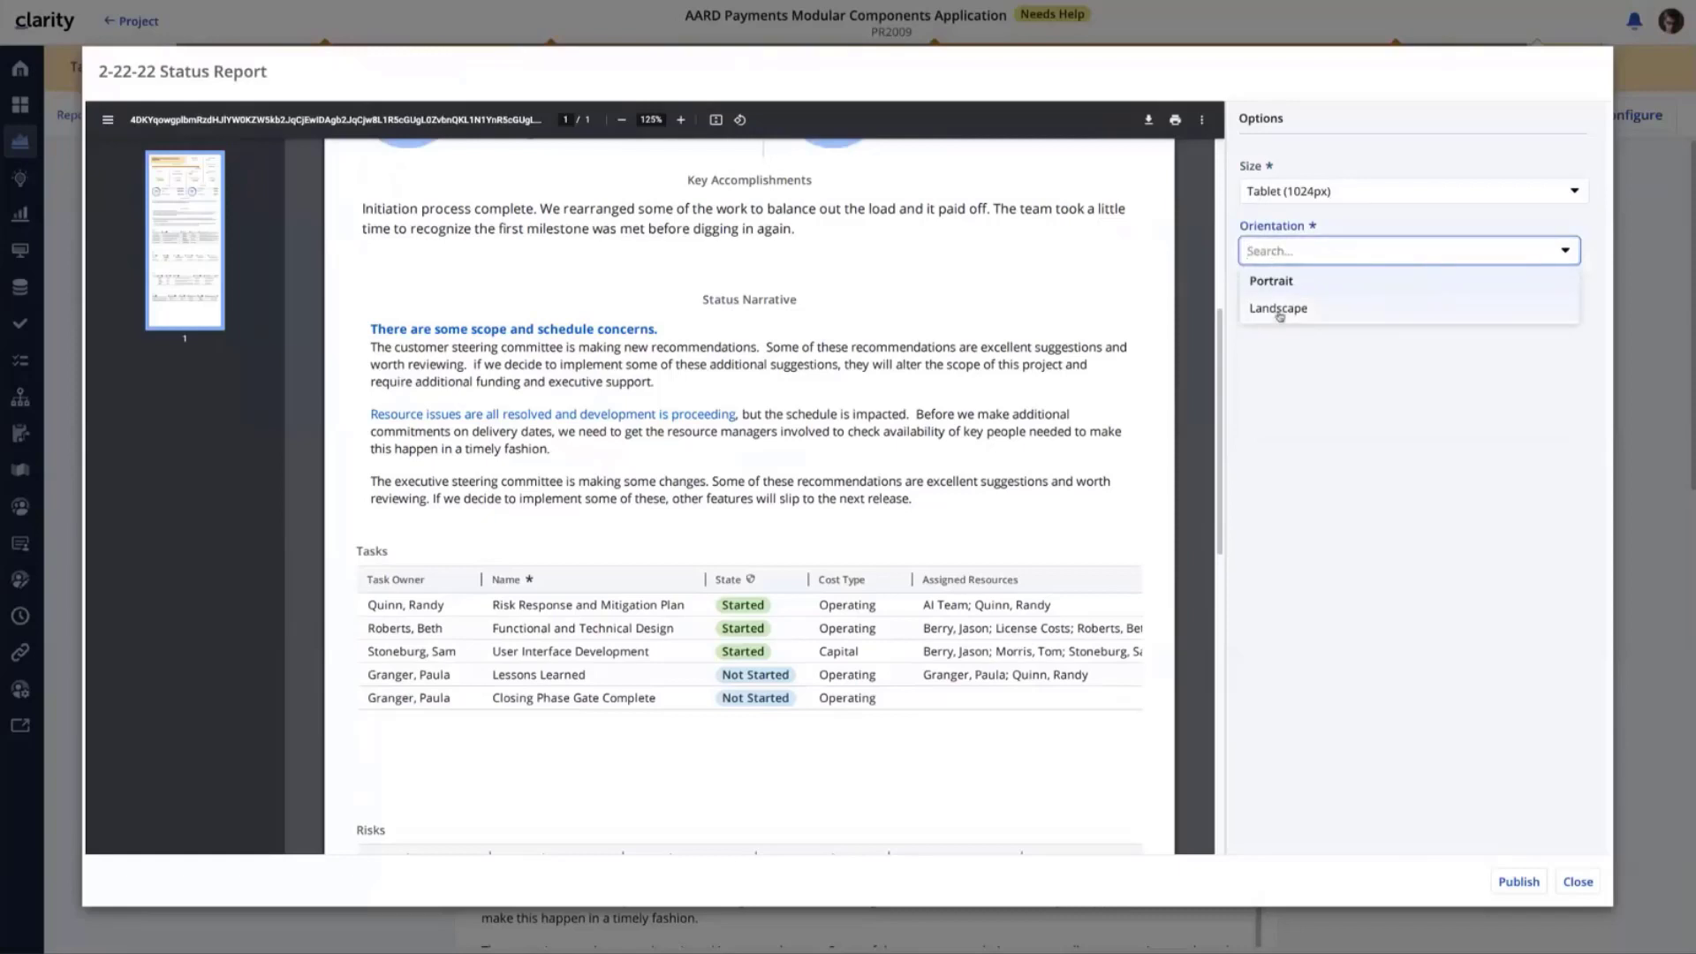
click(1276, 309)
click(1285, 256)
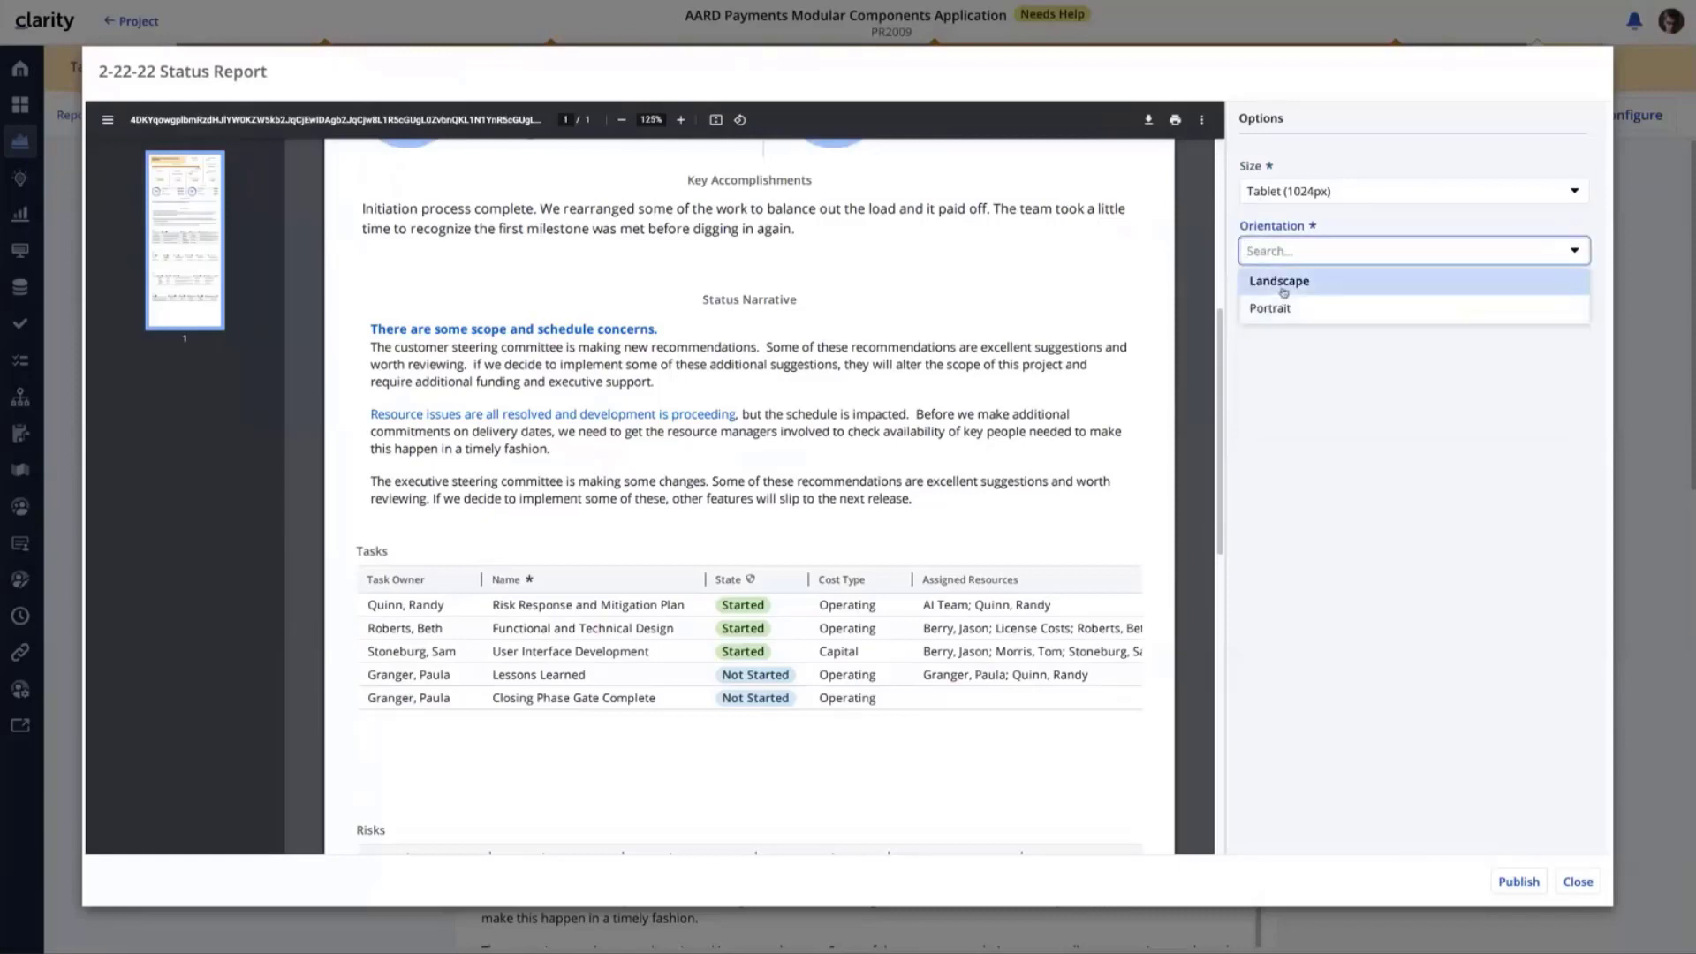
click(1283, 281)
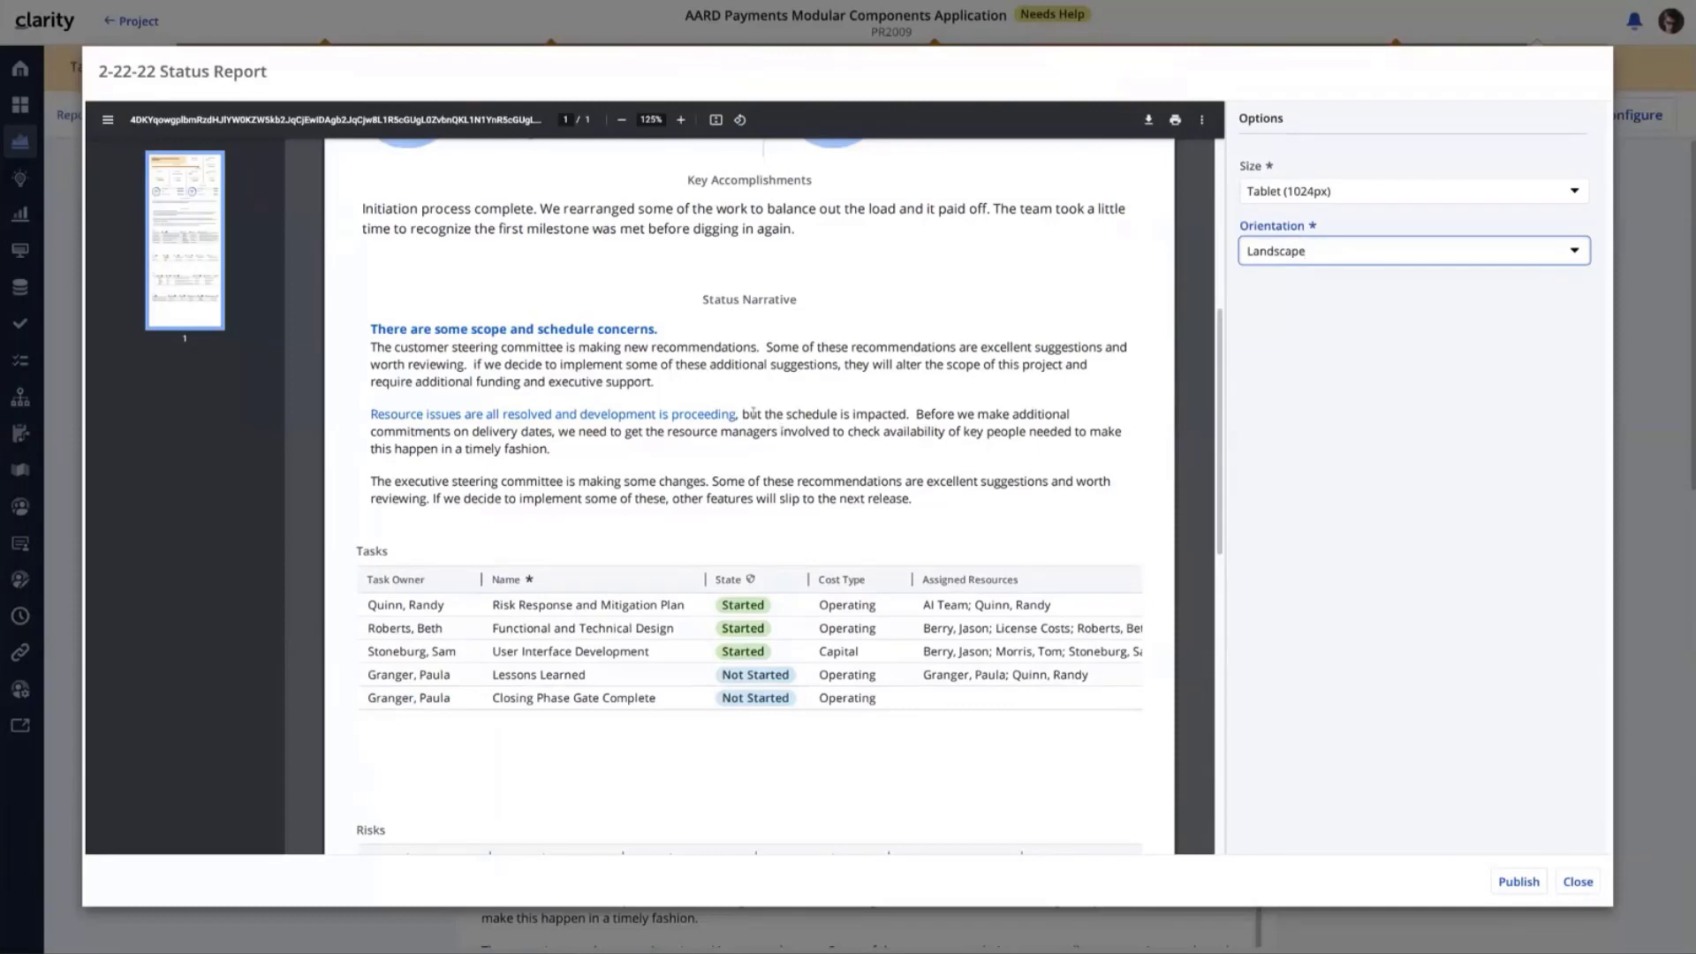
scroll(752, 413, up, 3)
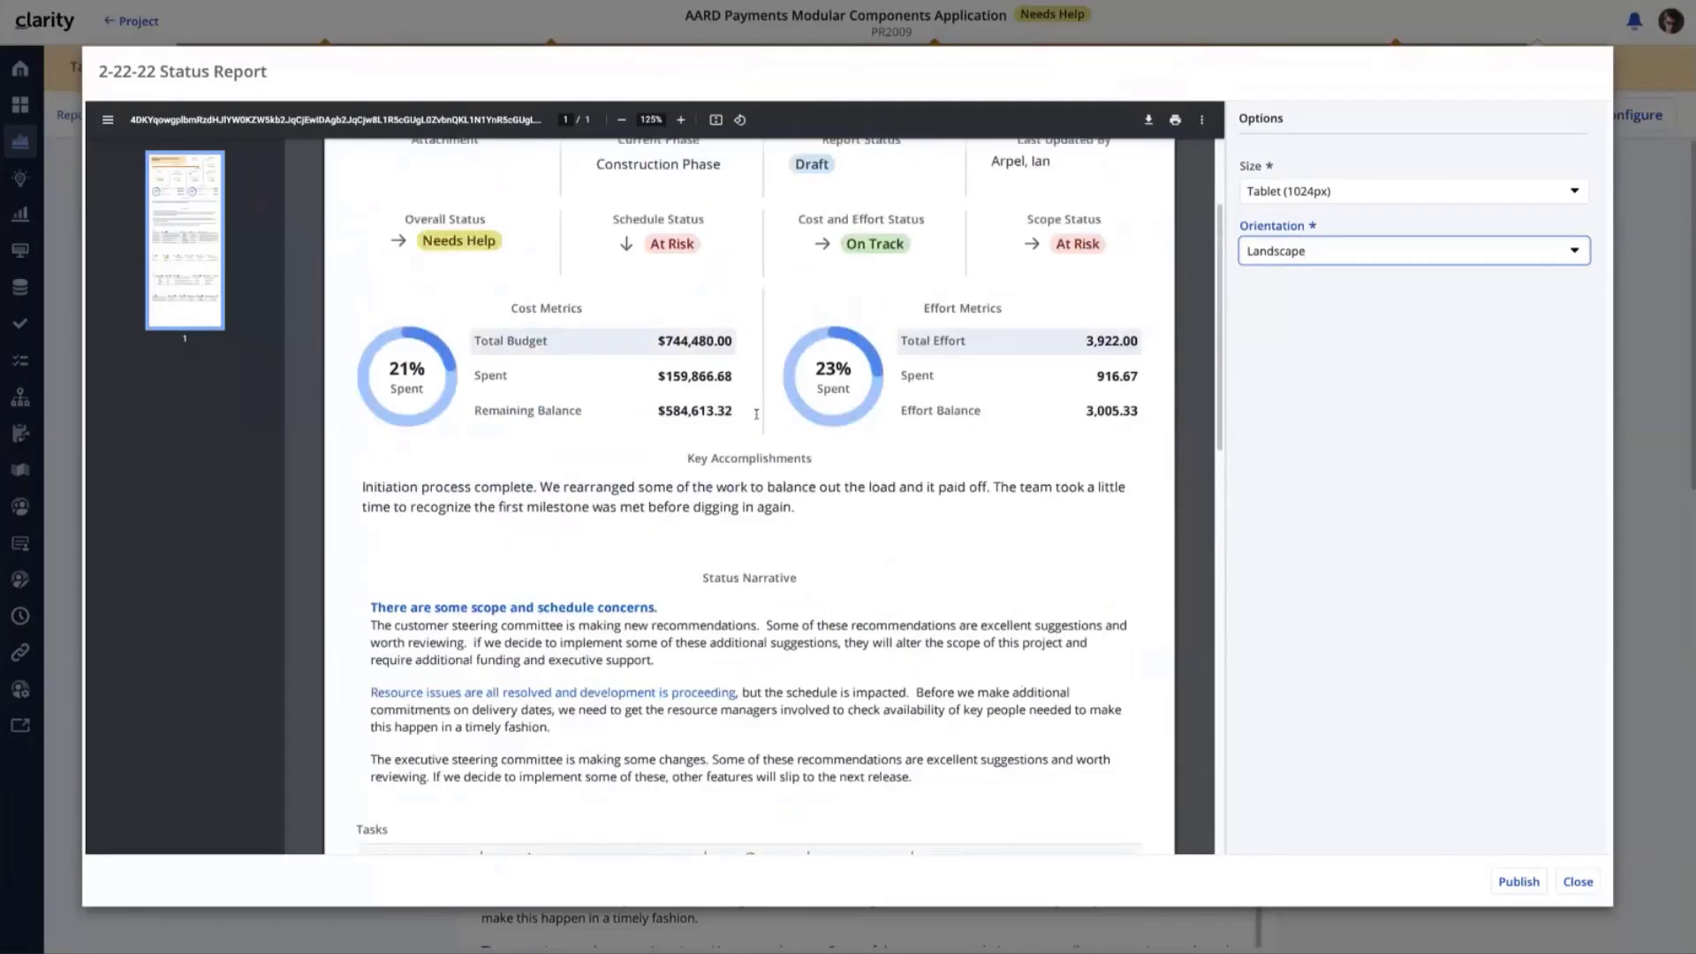
scroll(756, 414, up, 1)
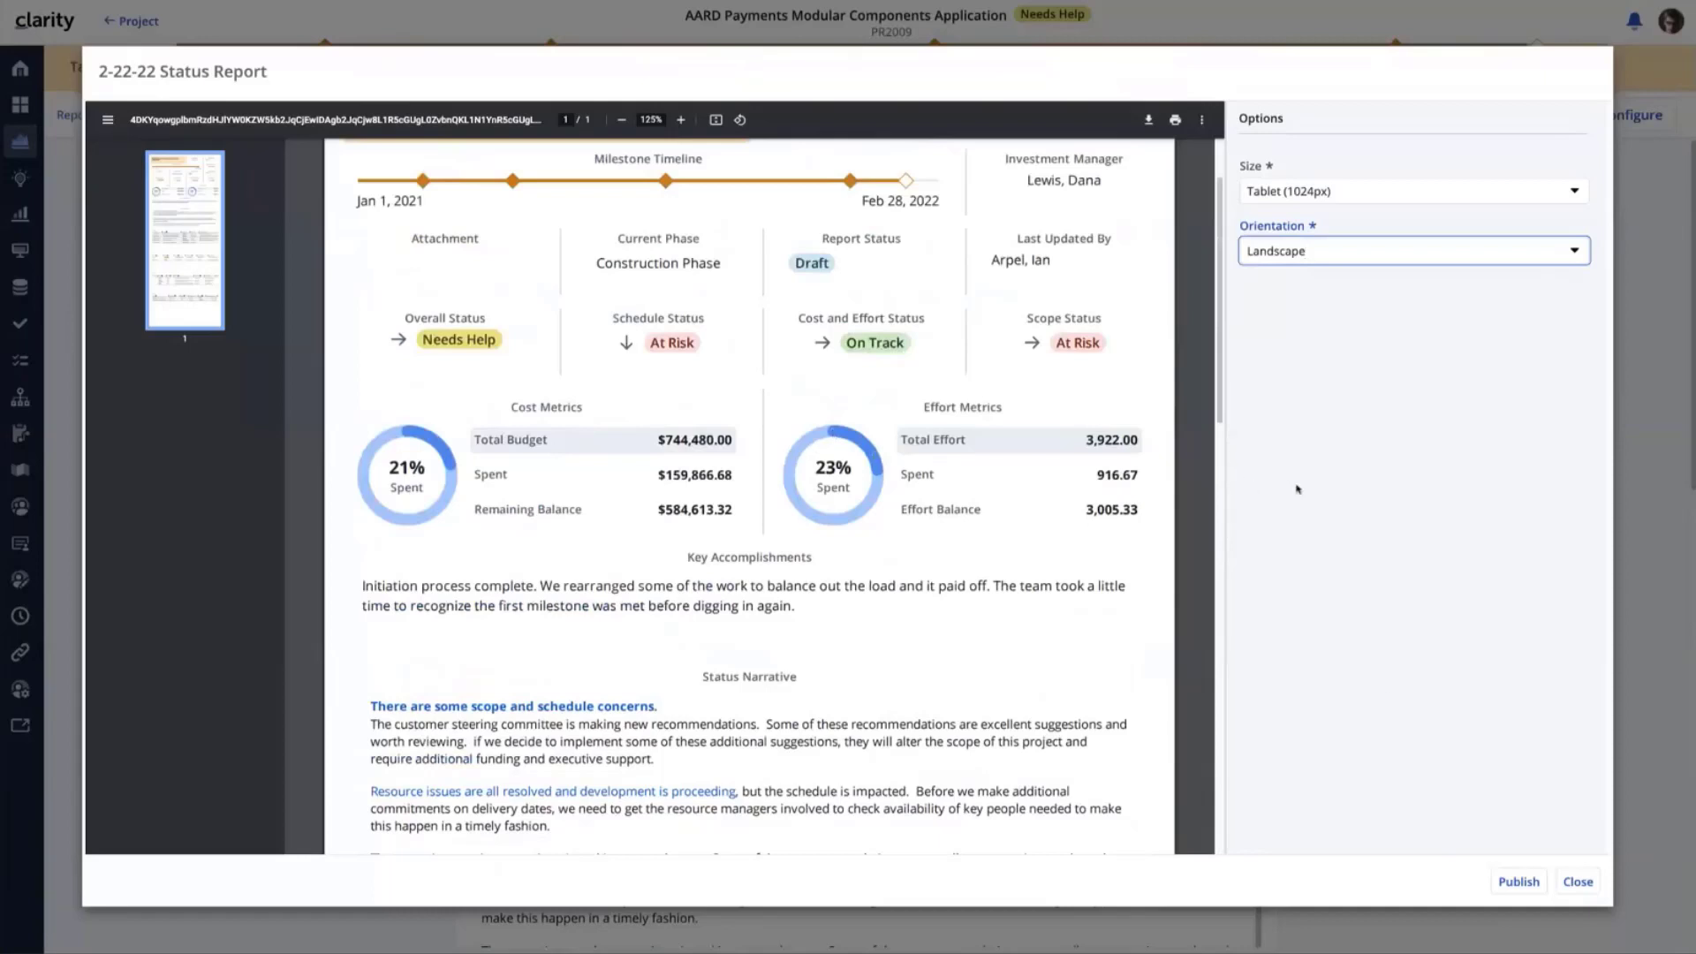
Publish the 2-22-22 Status Report, close its preview and return to the list of reports
click(1518, 882)
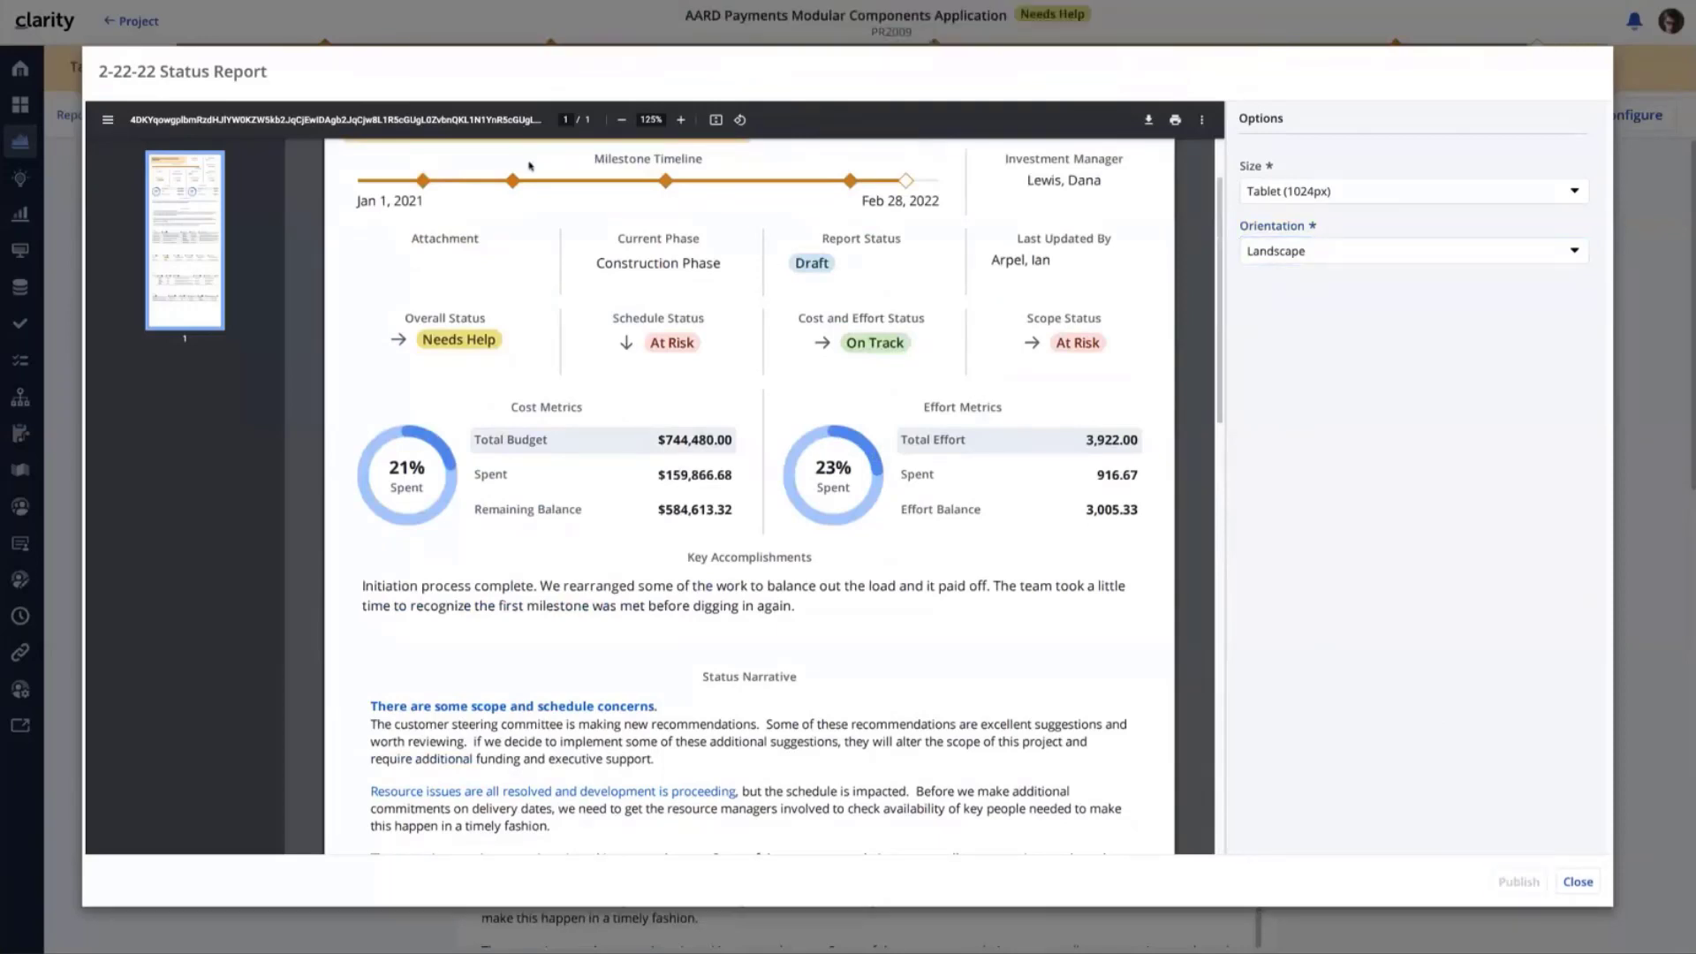
click(1576, 881)
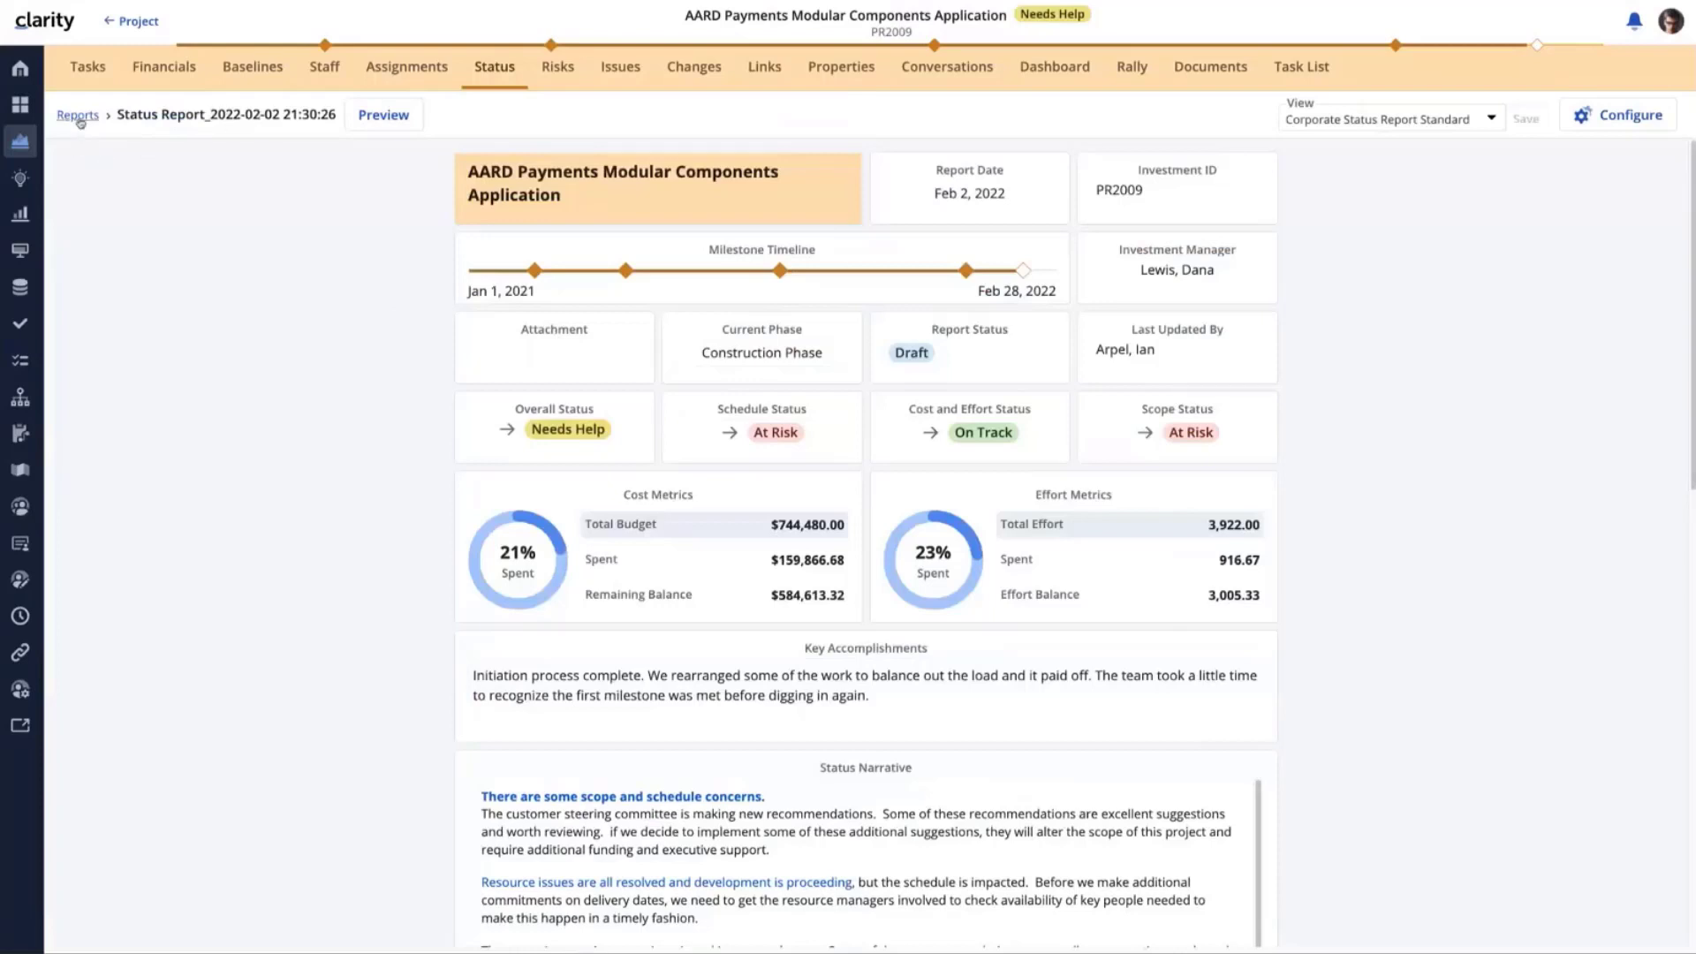
click(78, 115)
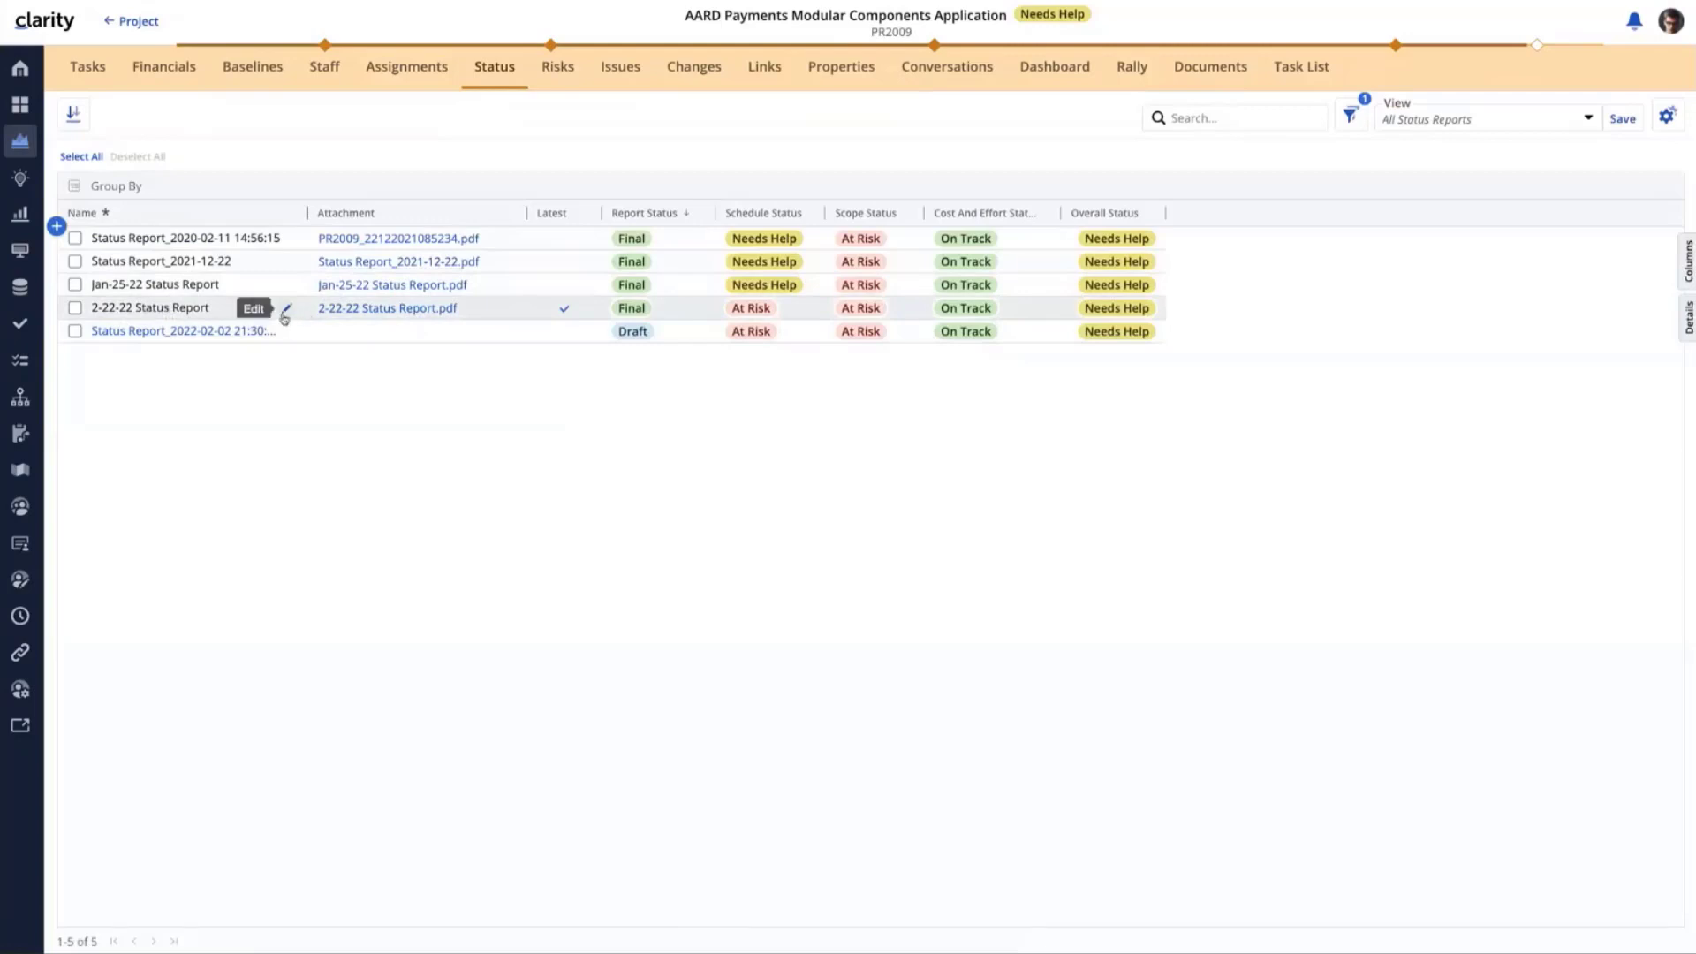
Download and open the 2-22-22 Status Report.pdf attachment, look through it and return to the report list
click(383, 310)
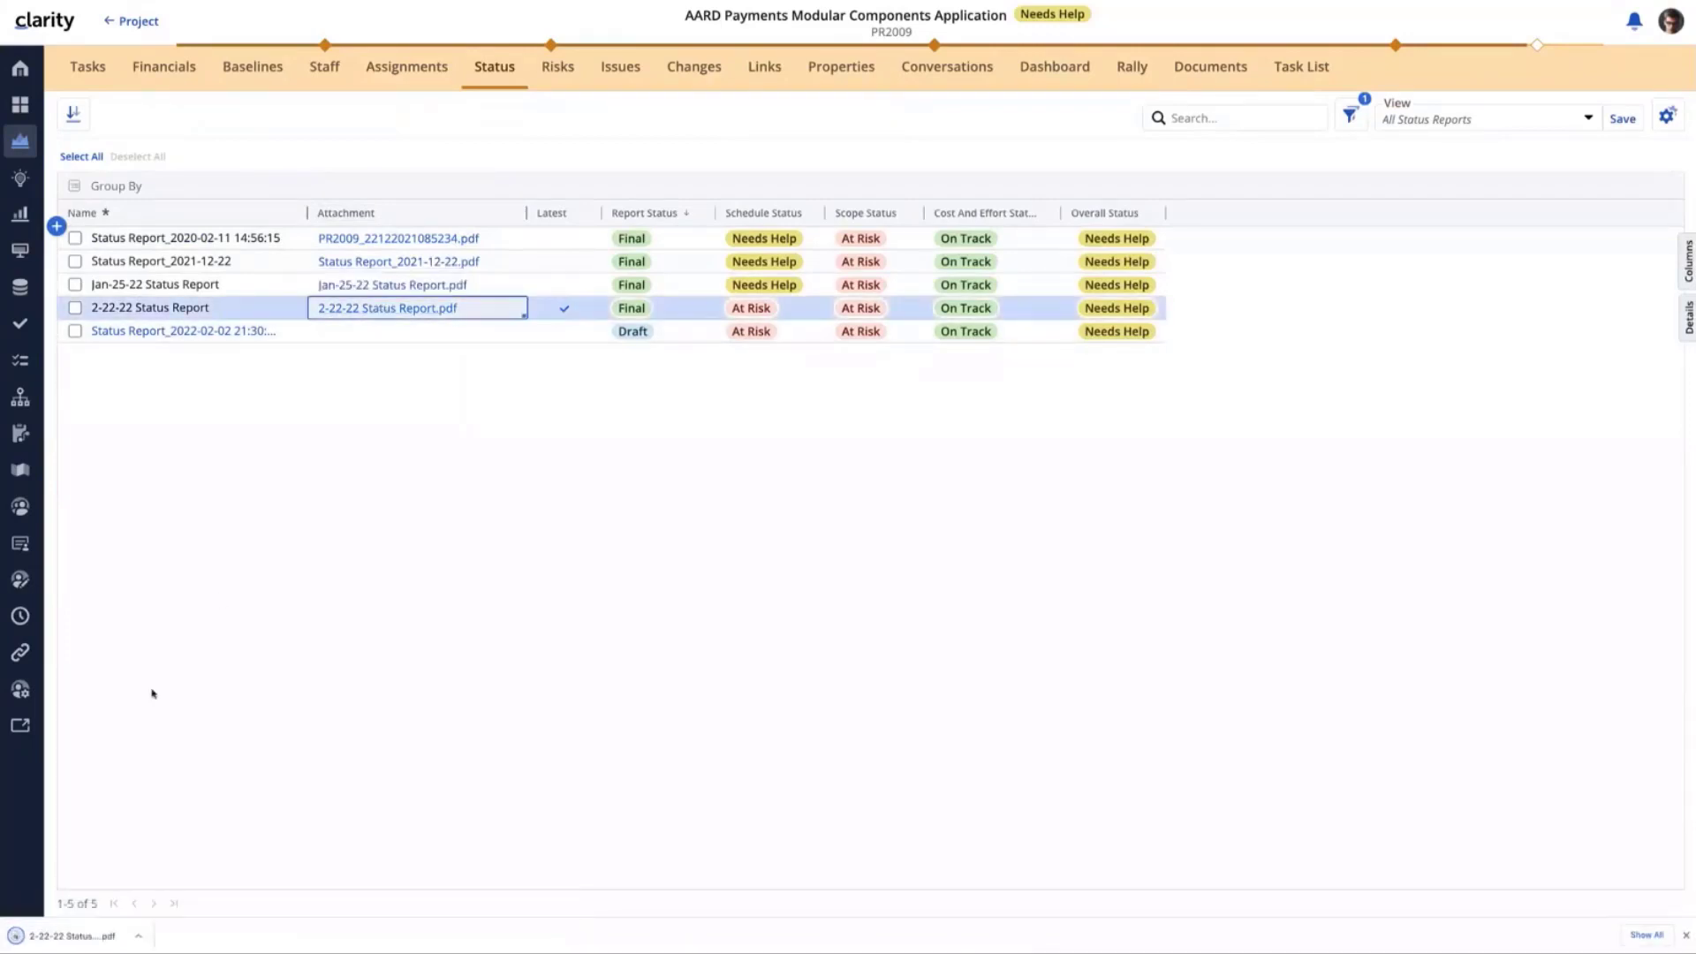
click(77, 939)
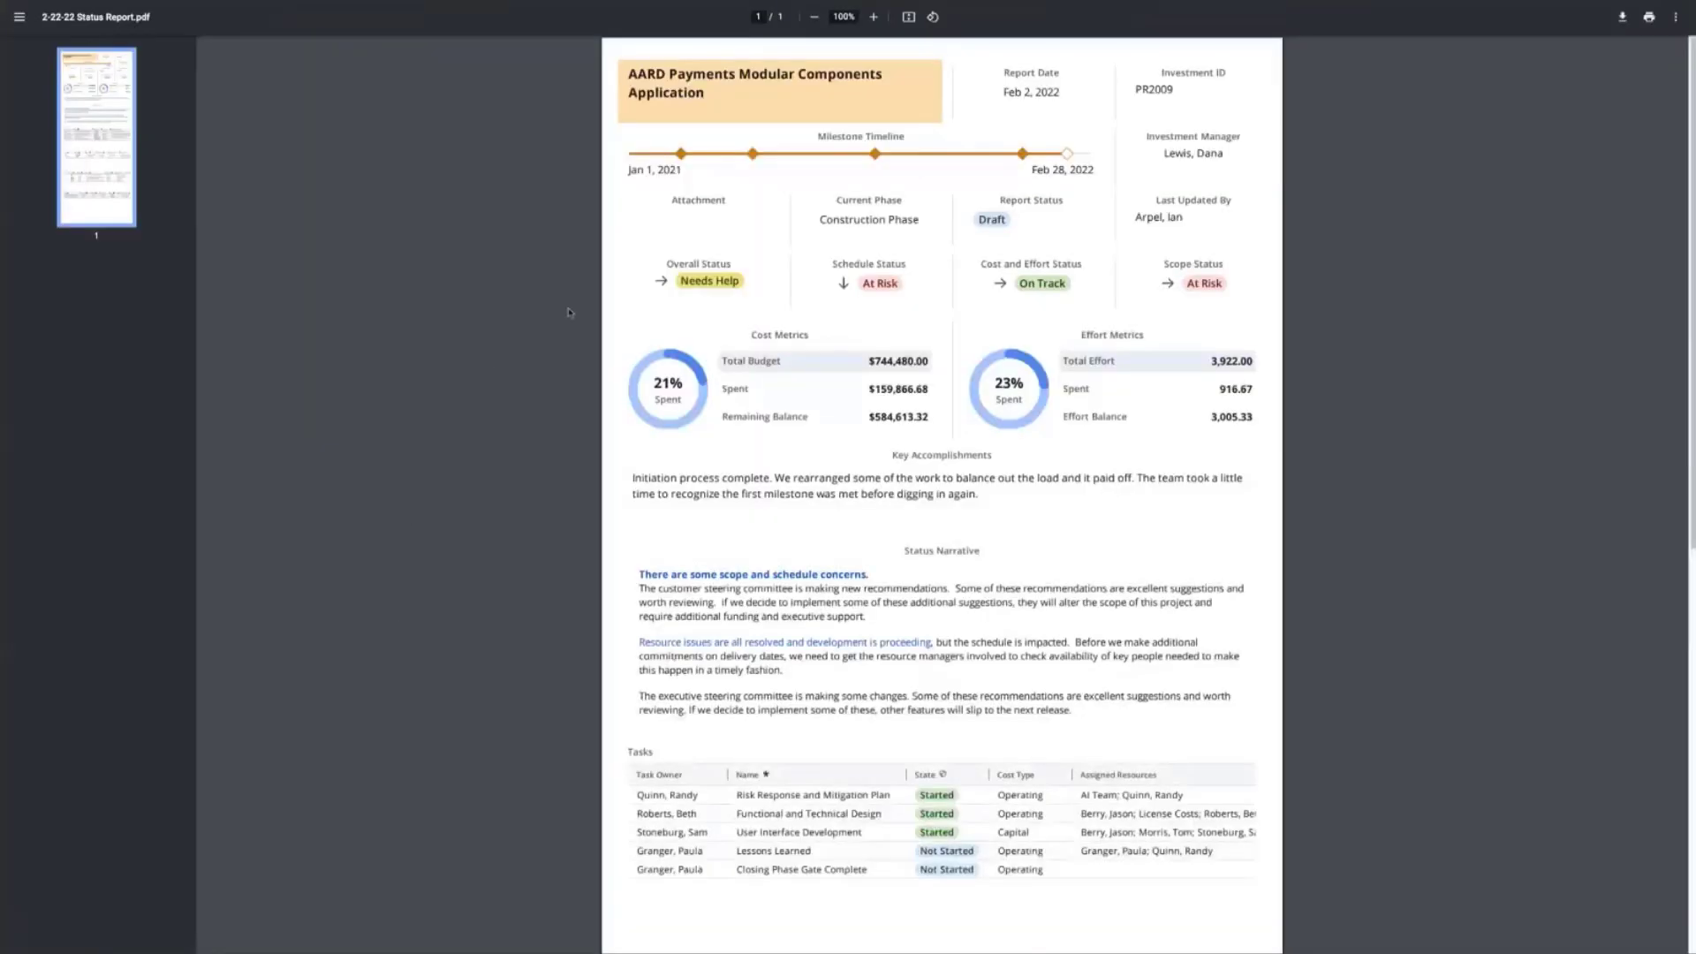
scroll(759, 392, down, 7)
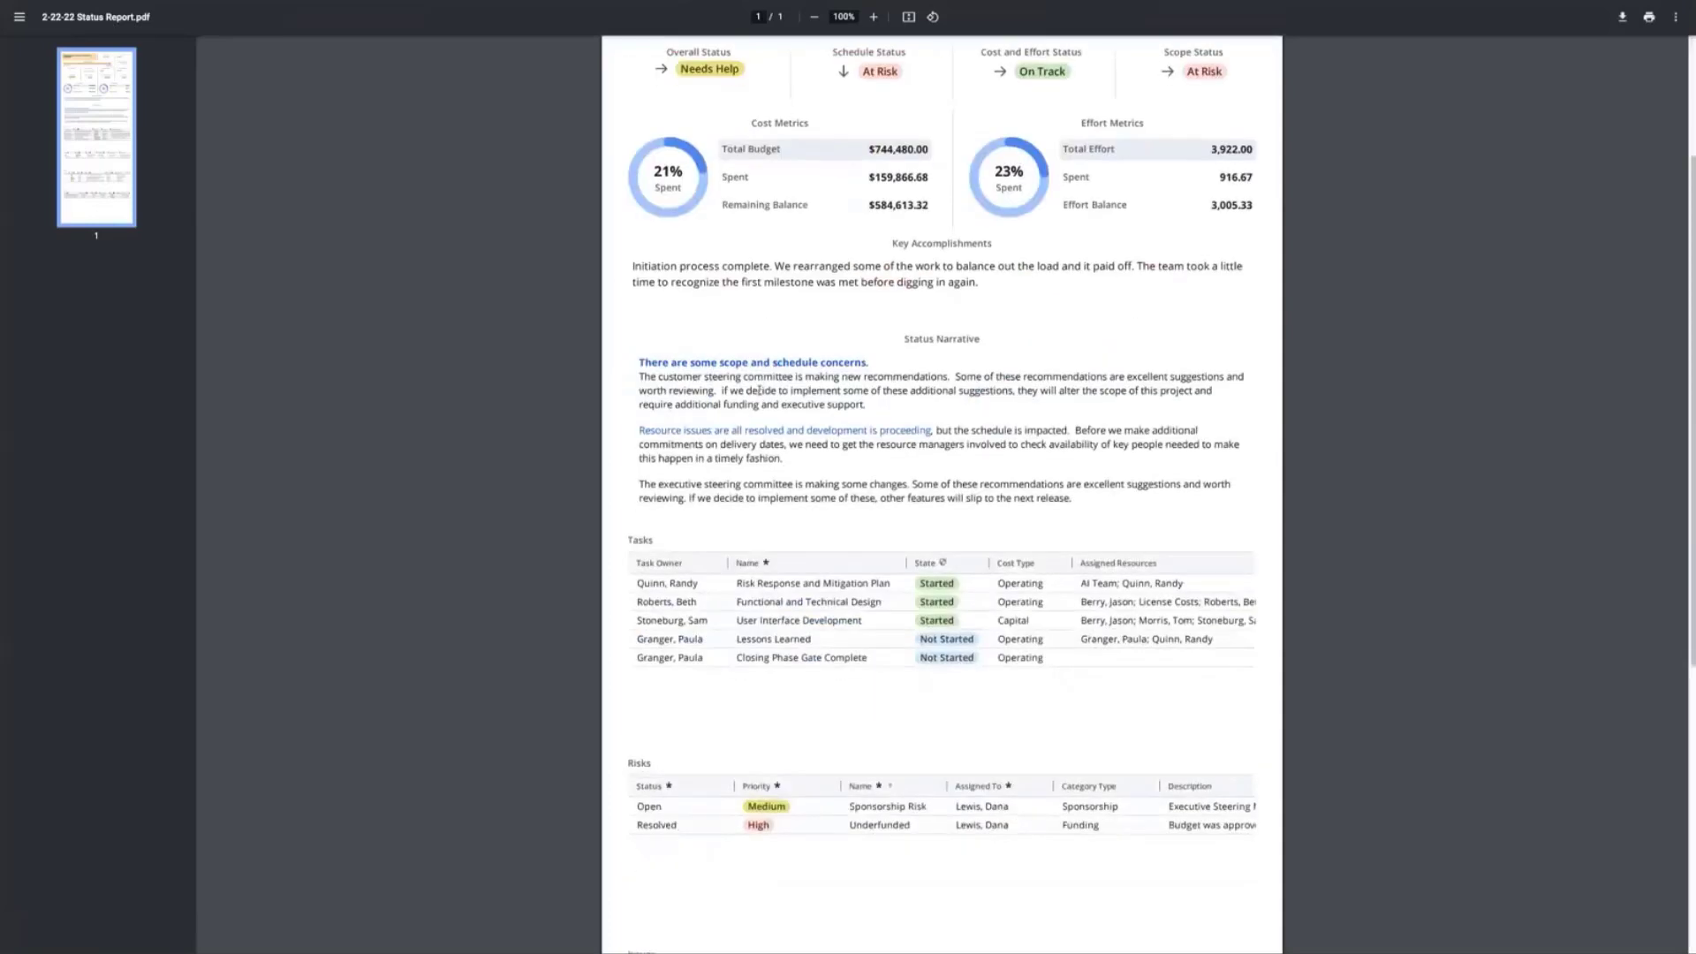
scroll(759, 390, down, 1)
scroll(759, 389, up, 8)
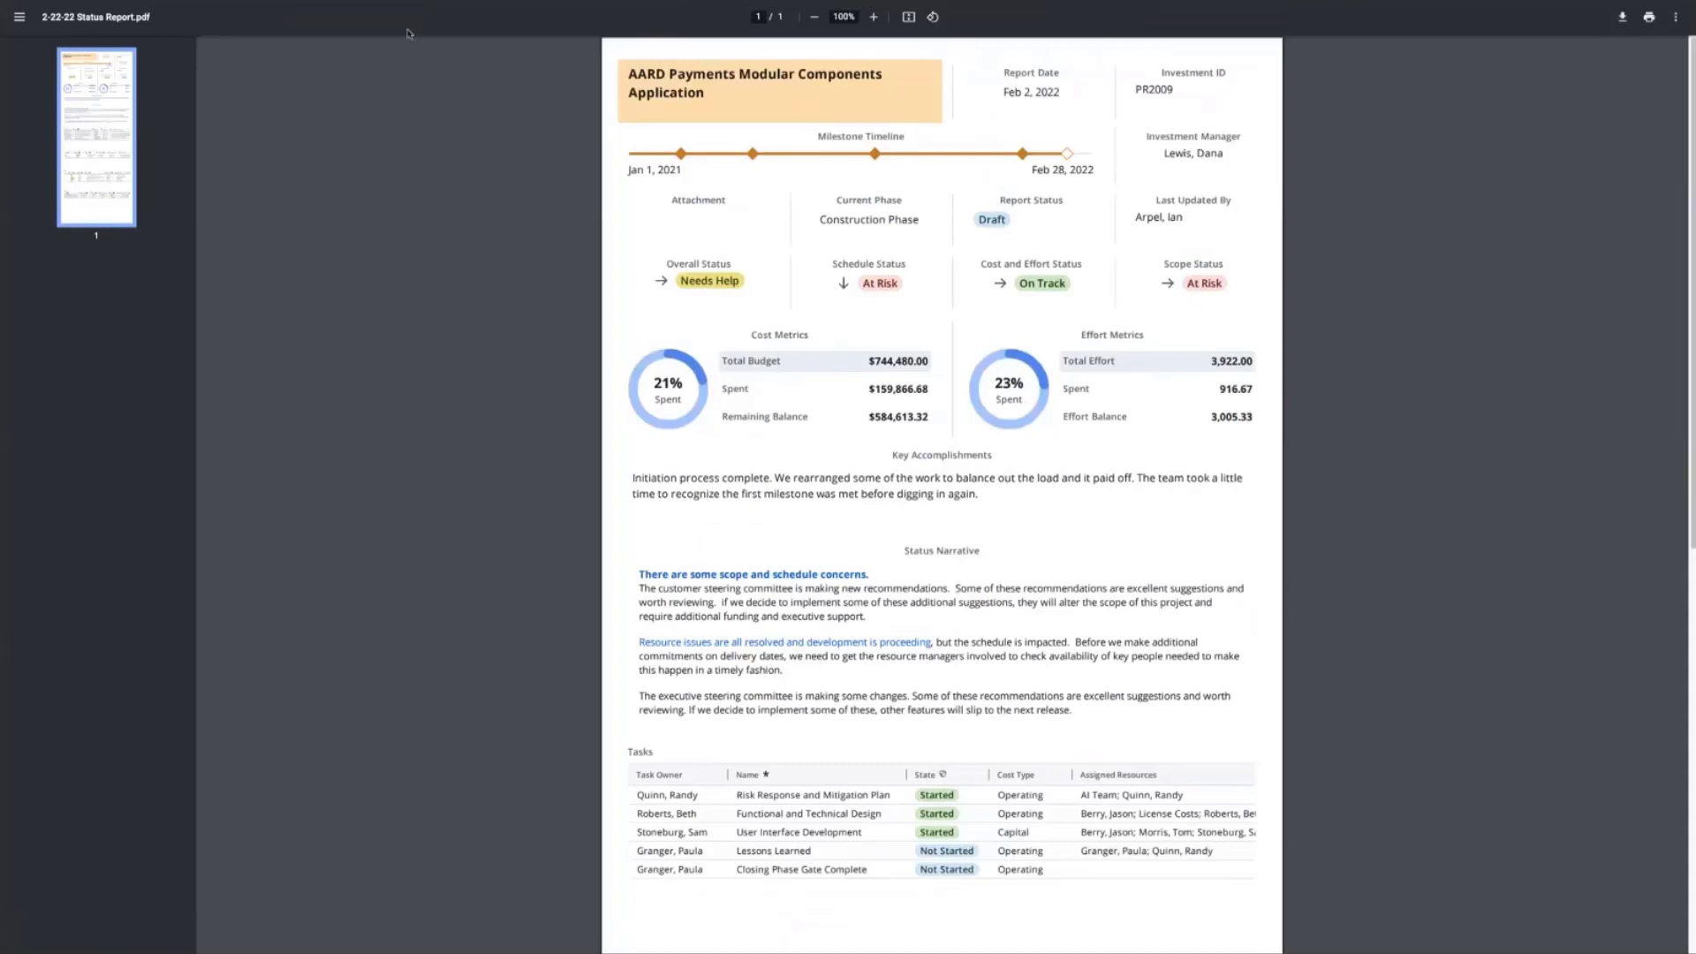
click(509, 7)
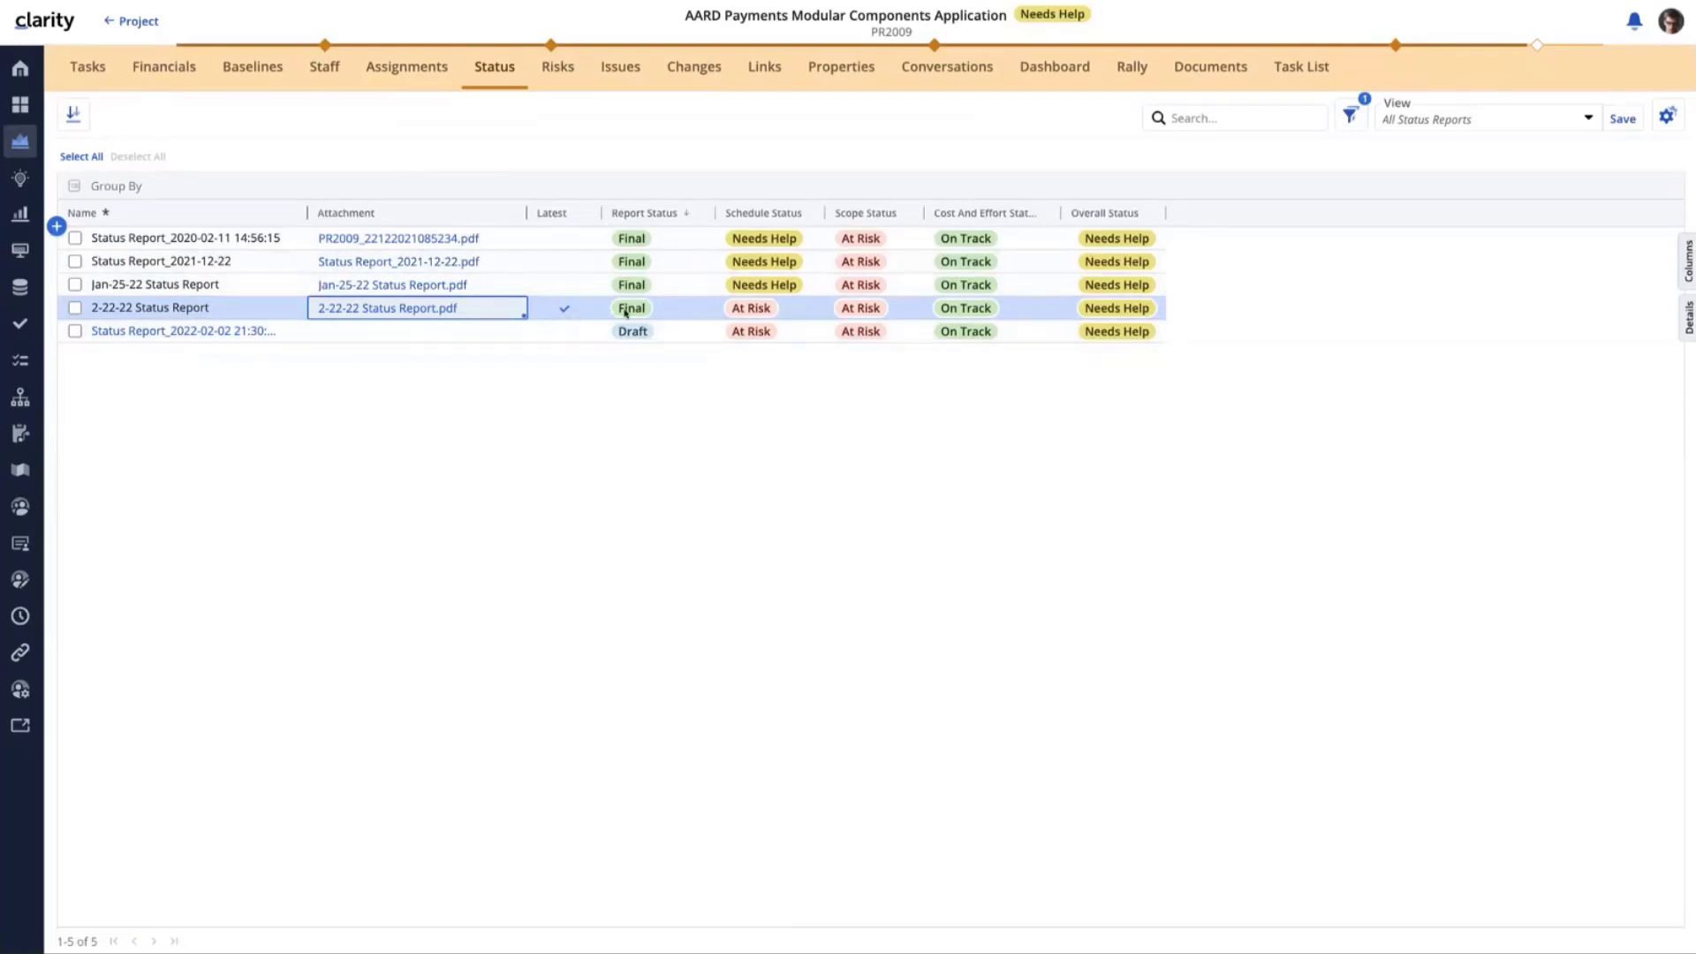
Open the draft status report from the report list
click(204, 332)
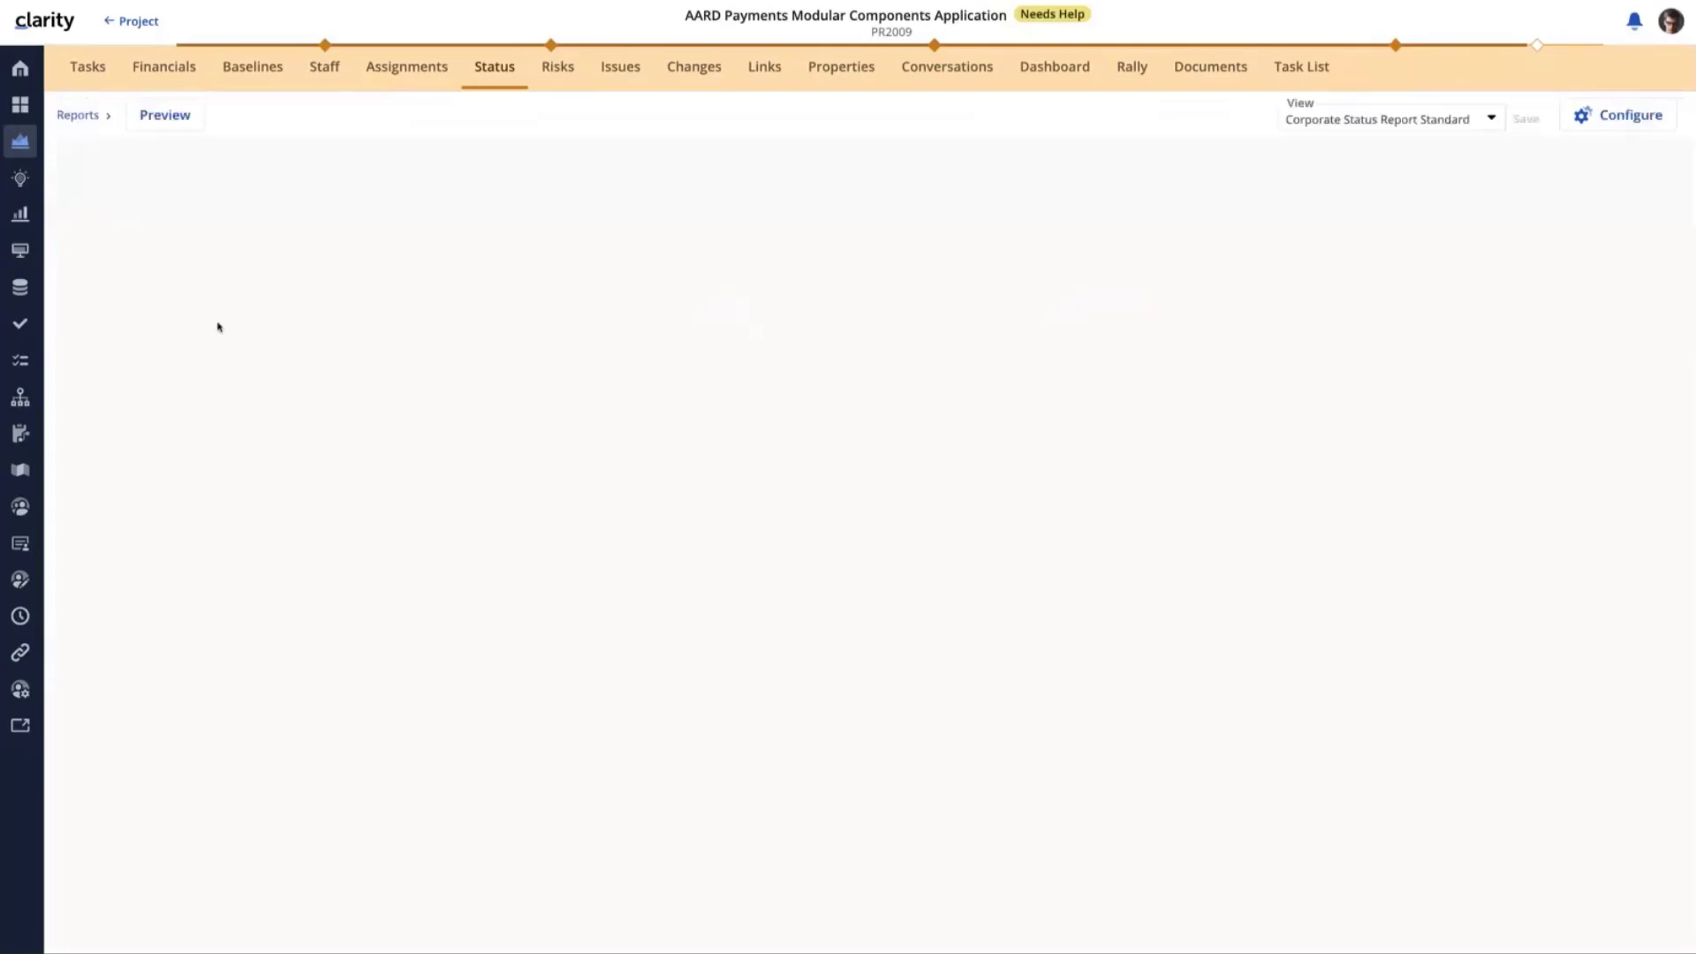